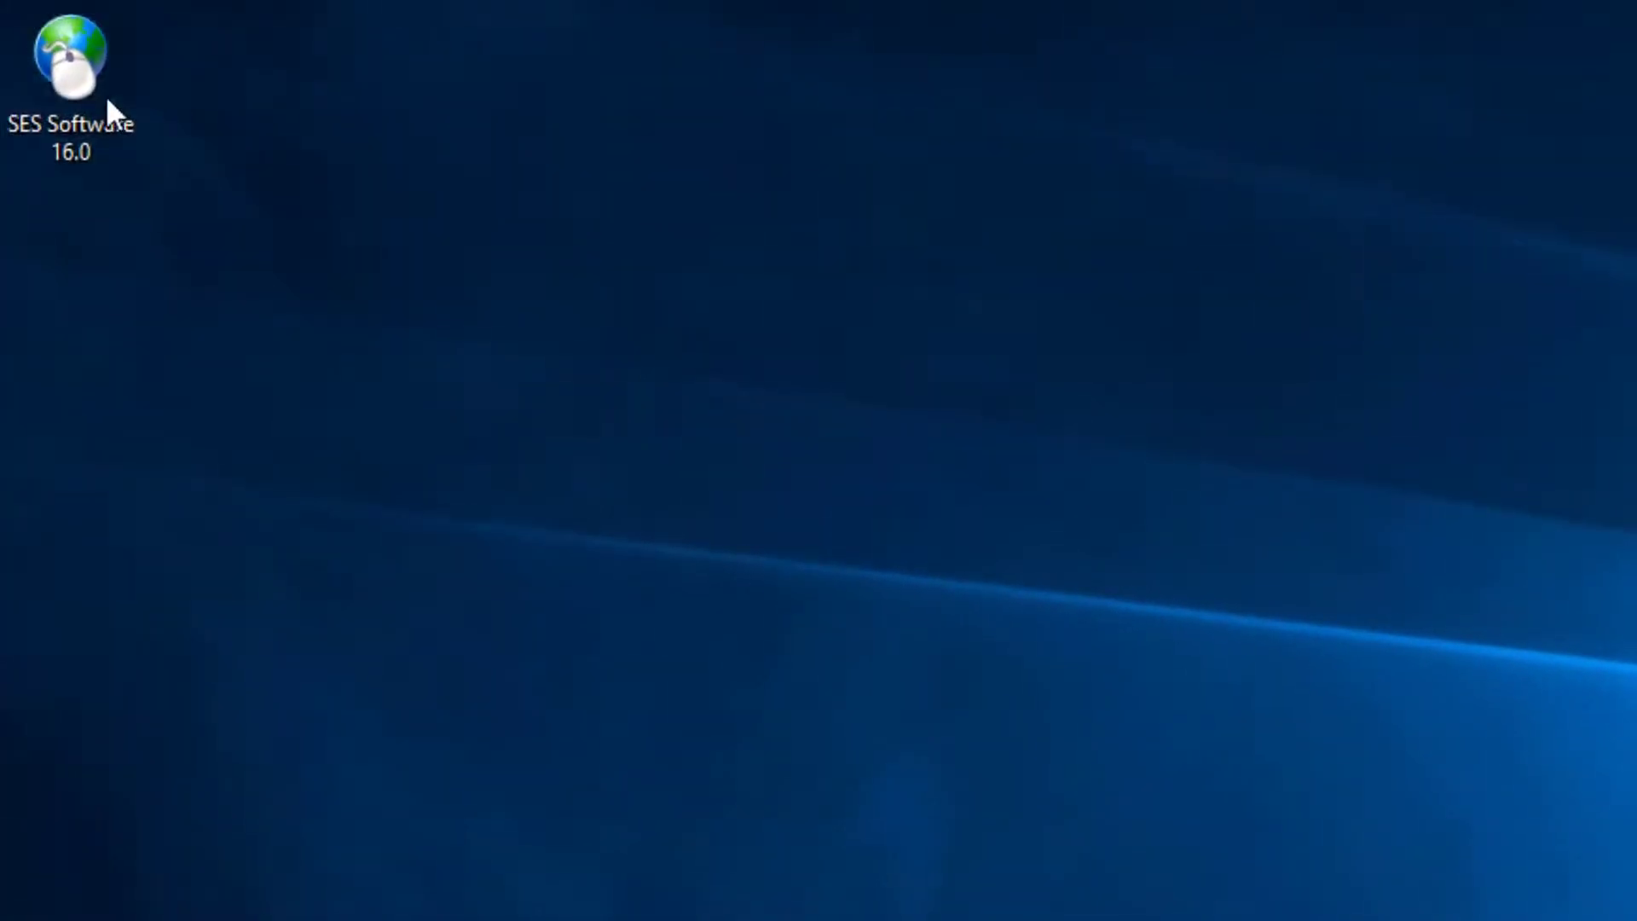
# - Launch Right-of-Way from its shortcut in the SES Software 16.0 folder
pyautogui.click(106, 94)
pyautogui.doubleClick(106, 94)
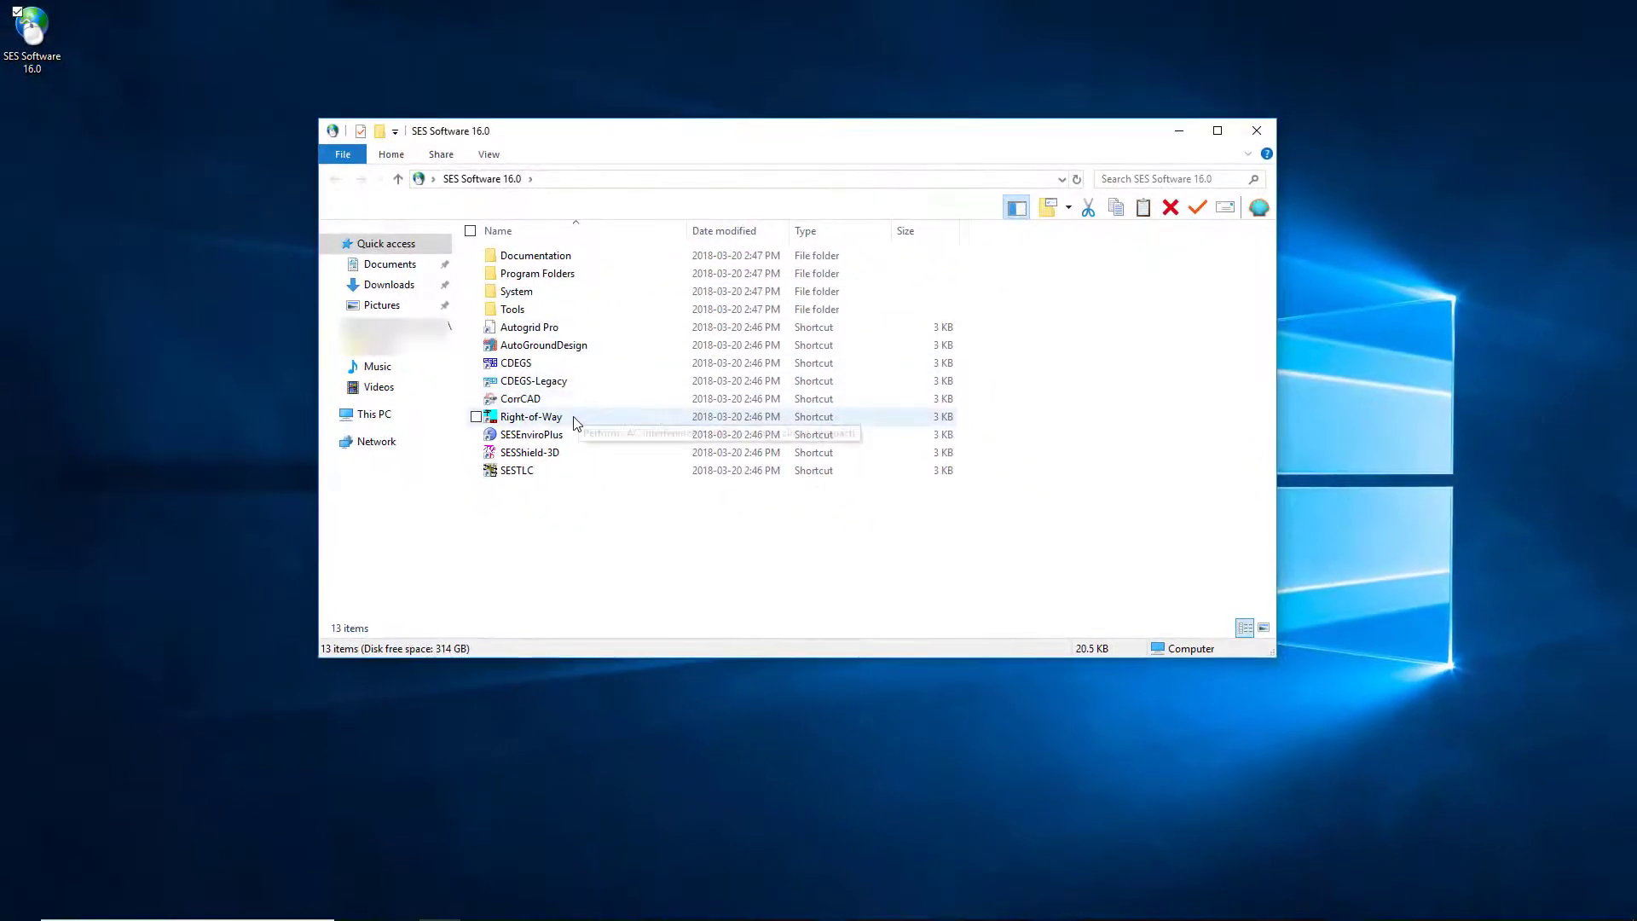
pyautogui.click(574, 419)
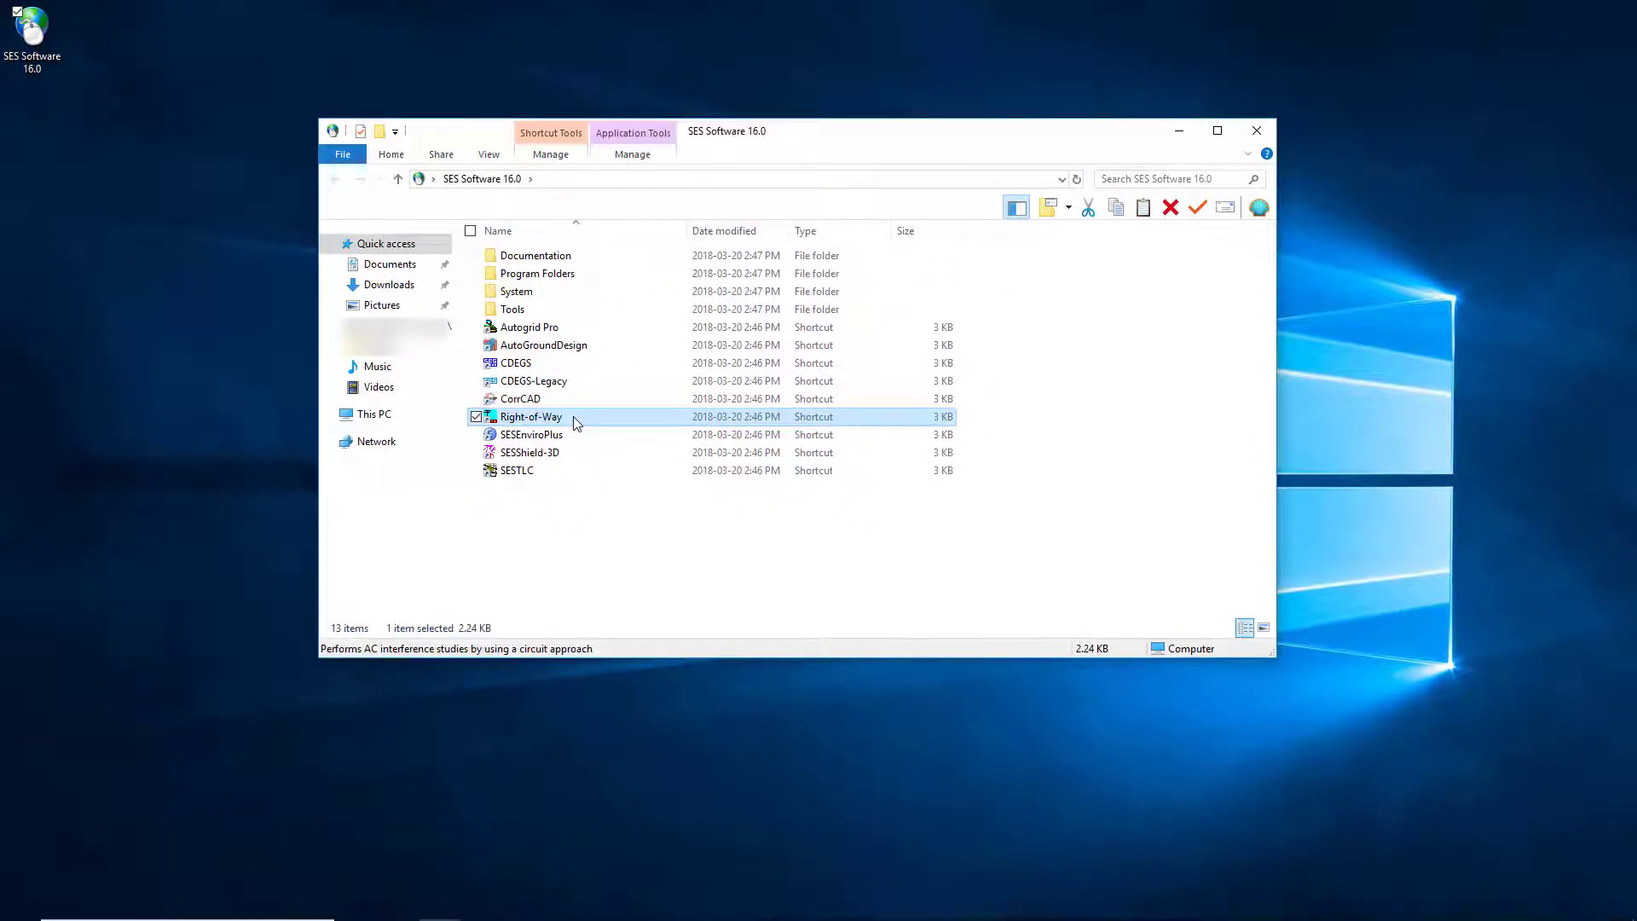
pyautogui.doubleClick(573, 416)
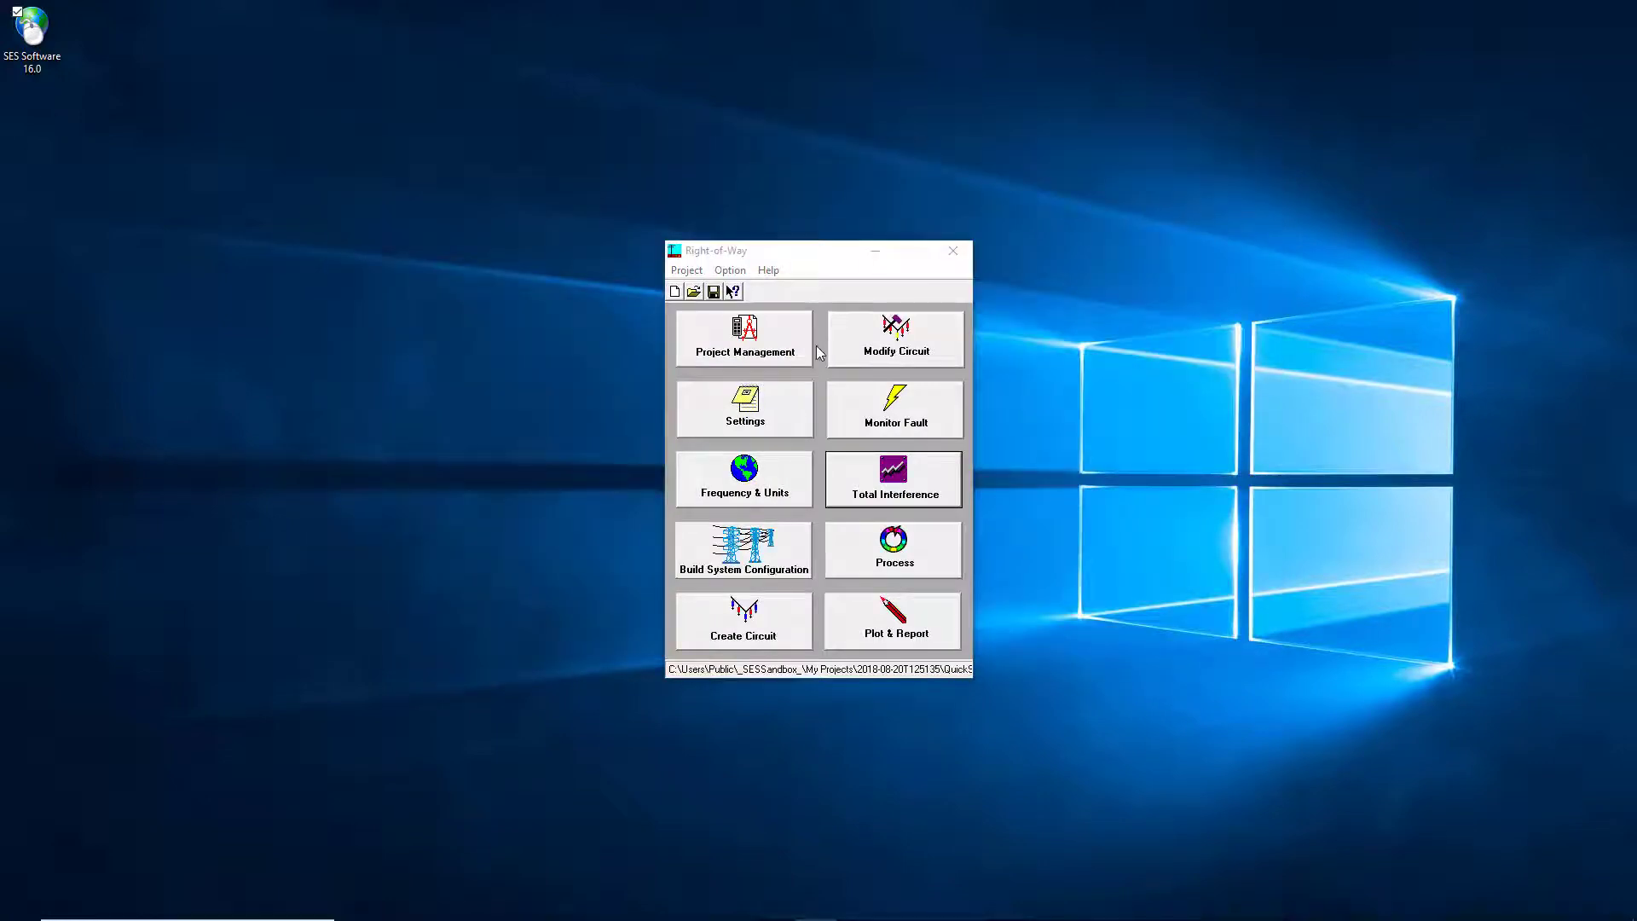
# - Save the current project's changes and dismiss the Open Project dialog
pyautogui.click(765, 352)
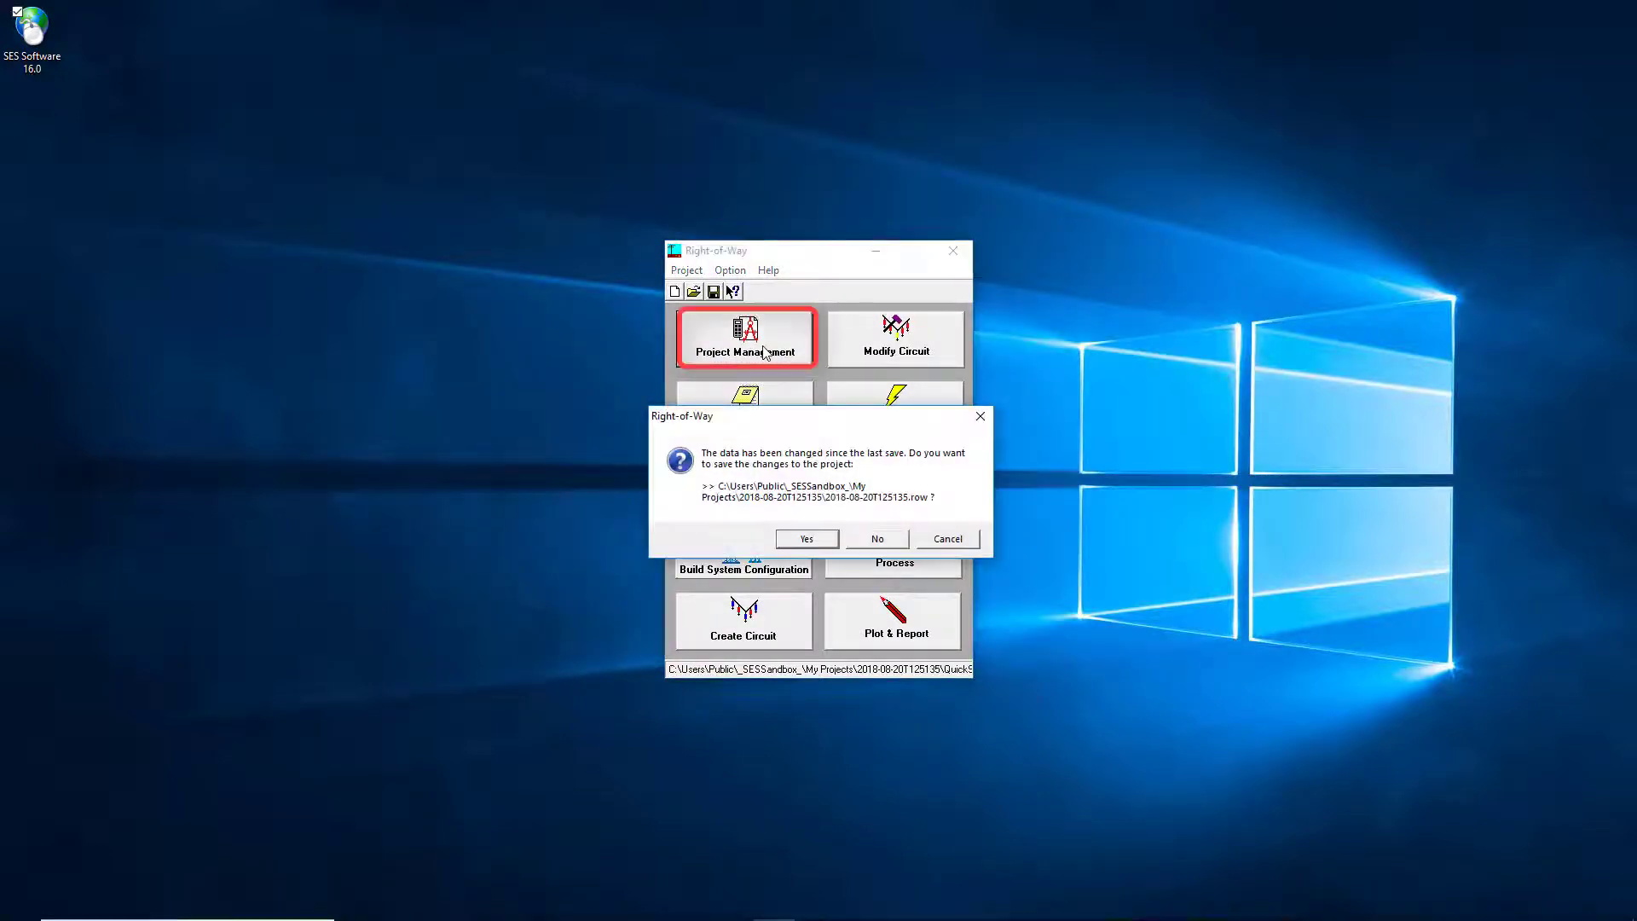
pyautogui.click(815, 539)
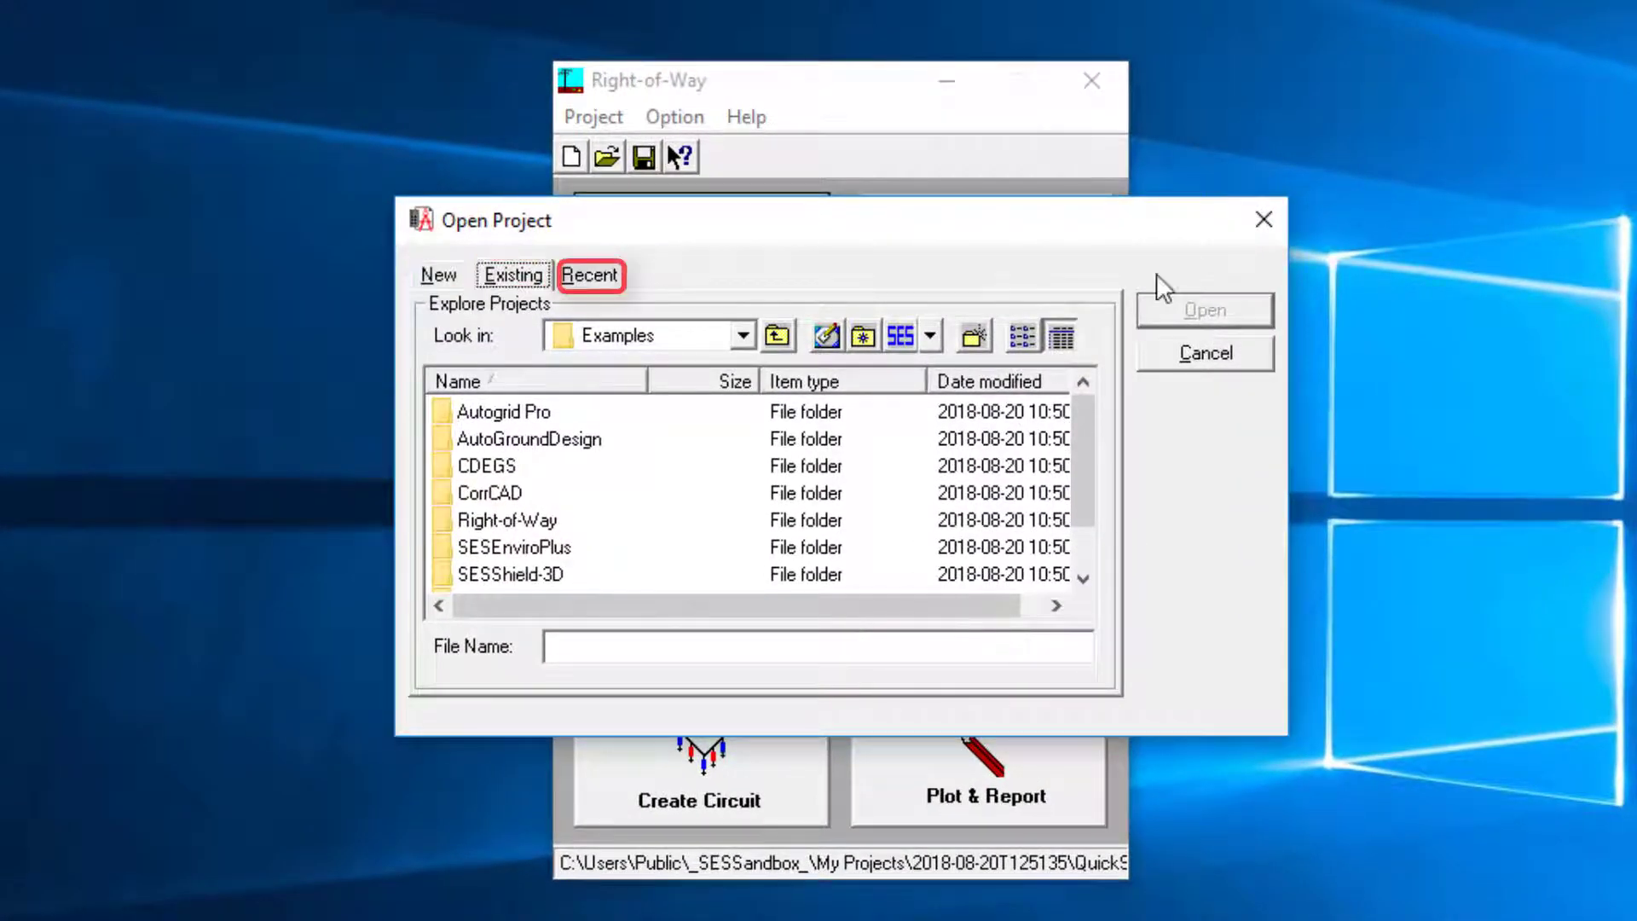
pyautogui.click(1258, 218)
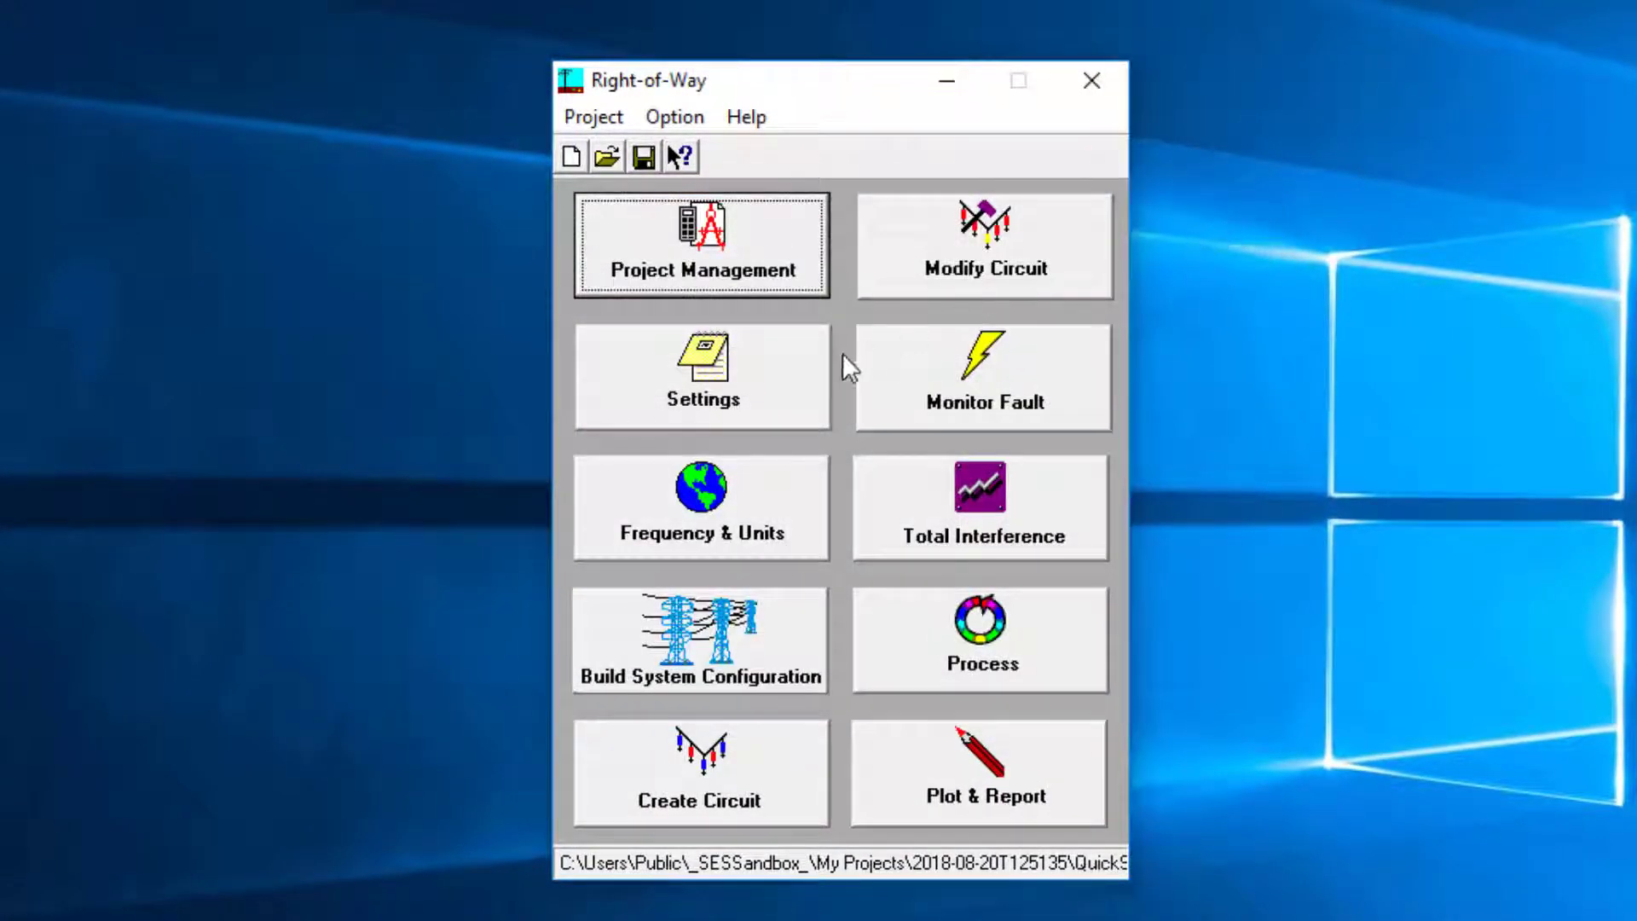
# - Review the terminal, path and conductor limits, then the metric units and 60 Hz frequency
pyautogui.click(800, 392)
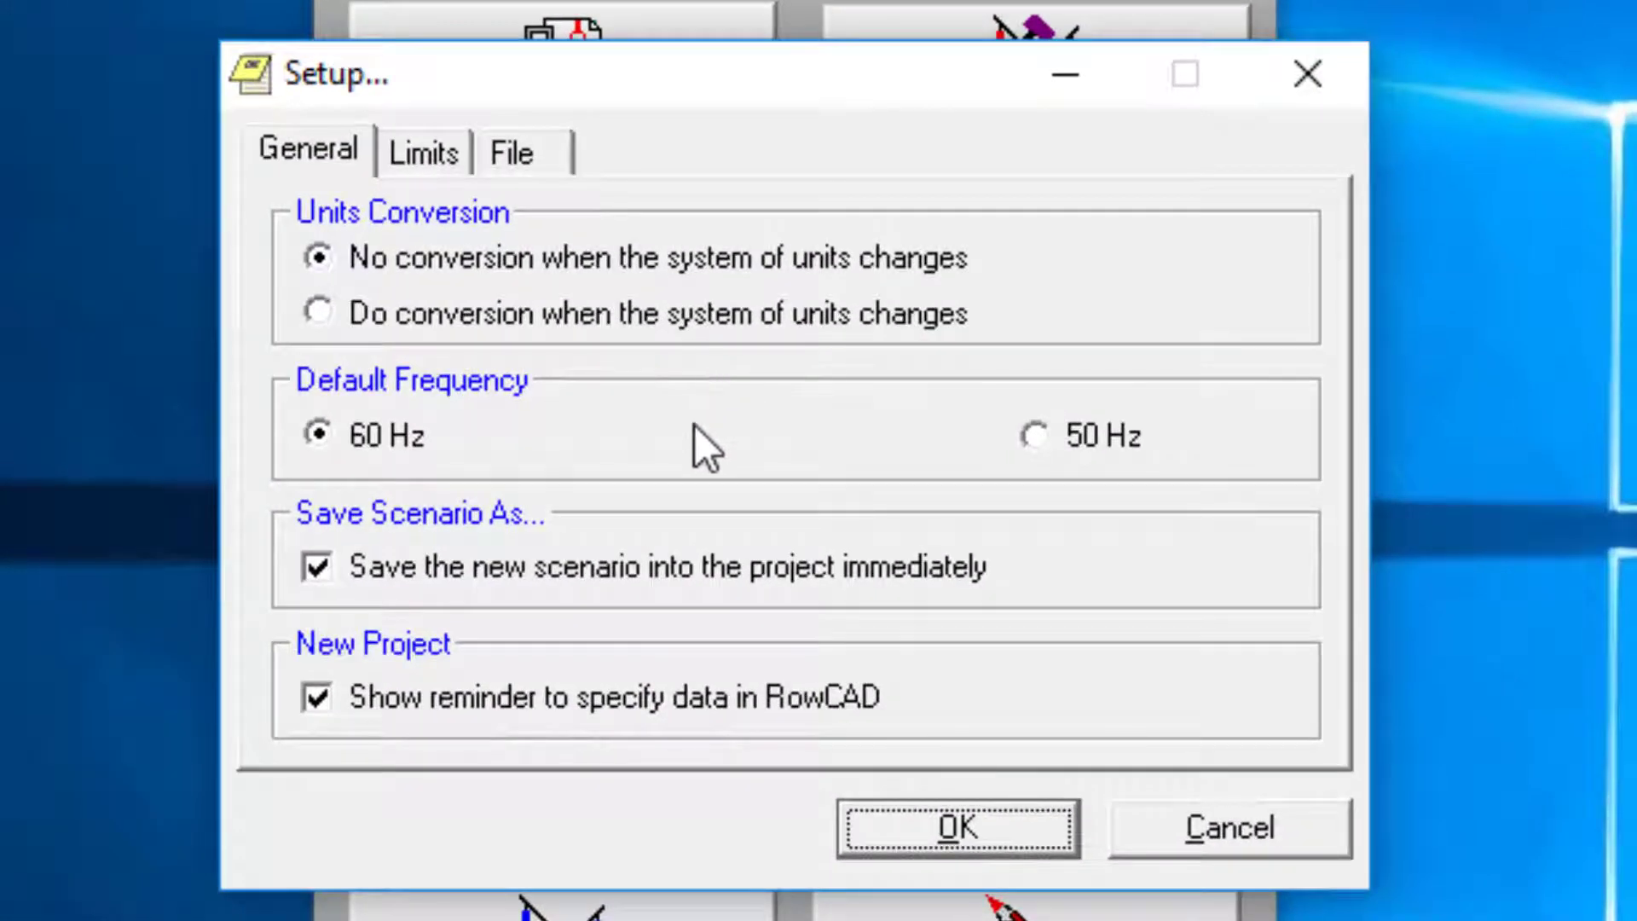
pyautogui.click(452, 156)
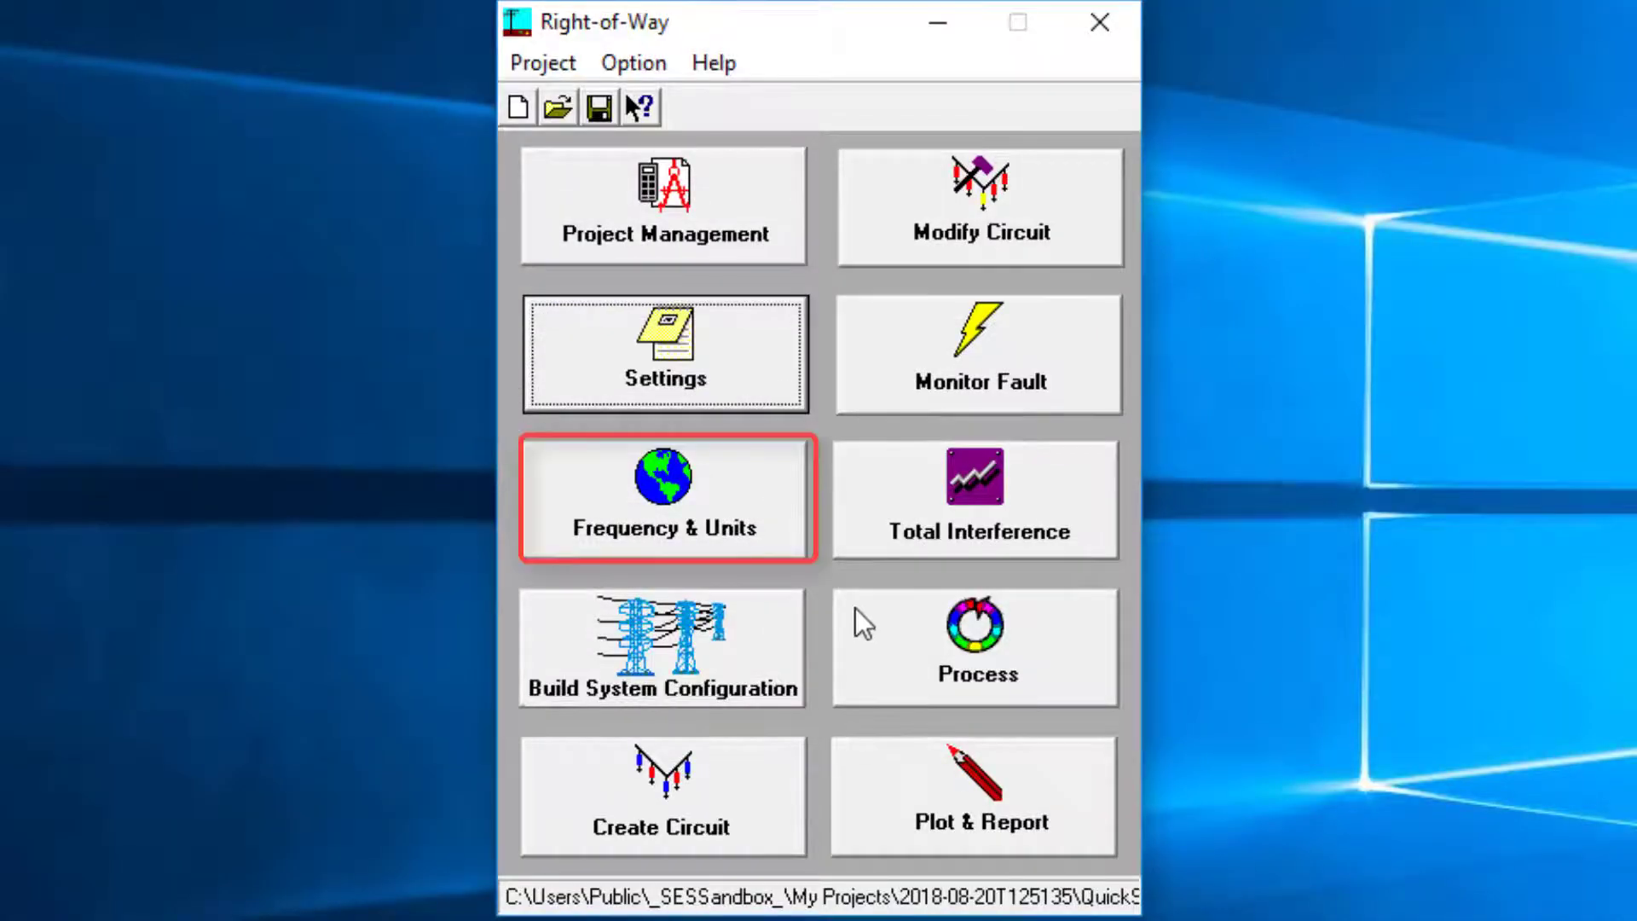
pyautogui.click(761, 524)
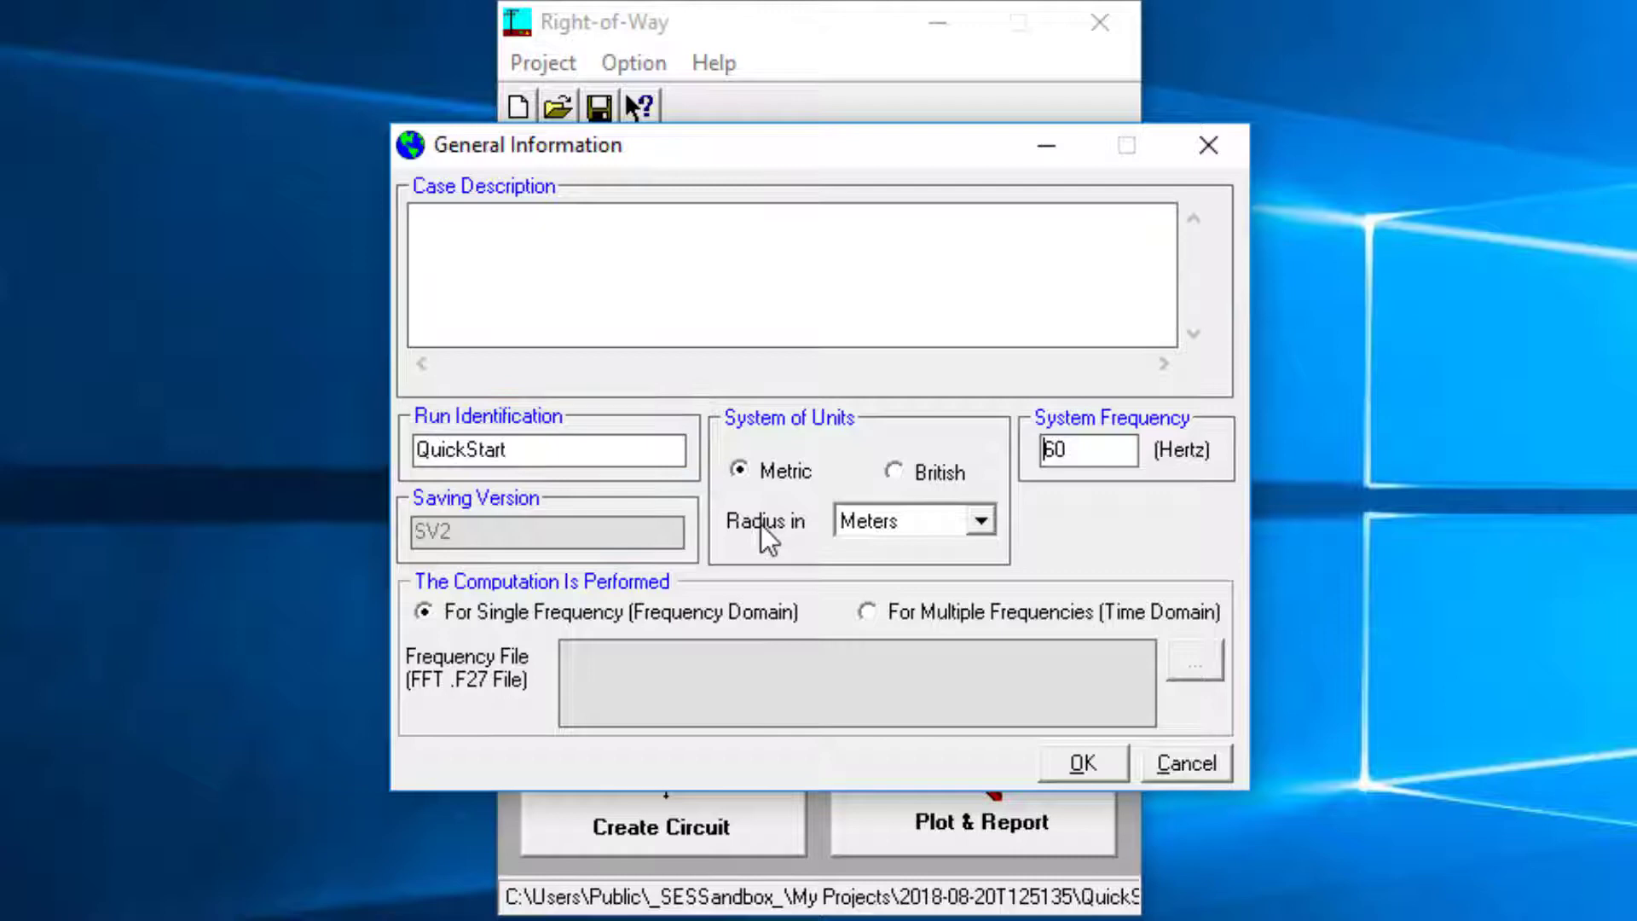
# - Accept General Information and review the 3-path system with its 11-phase central site and 2 terminals
pyautogui.click(1092, 766)
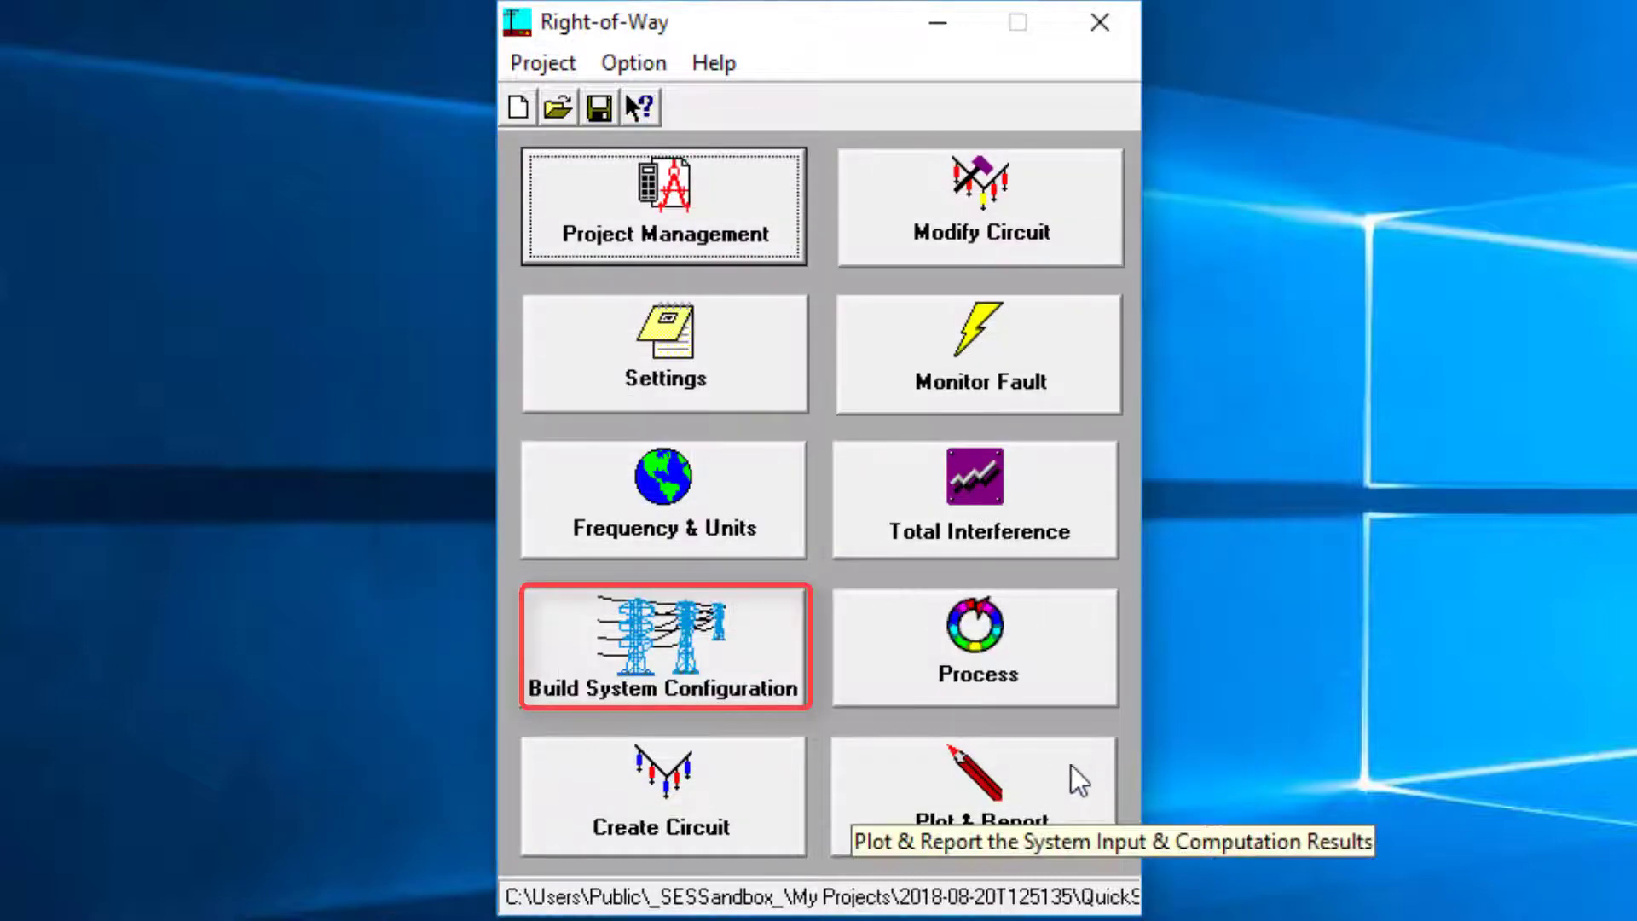
pyautogui.click(764, 656)
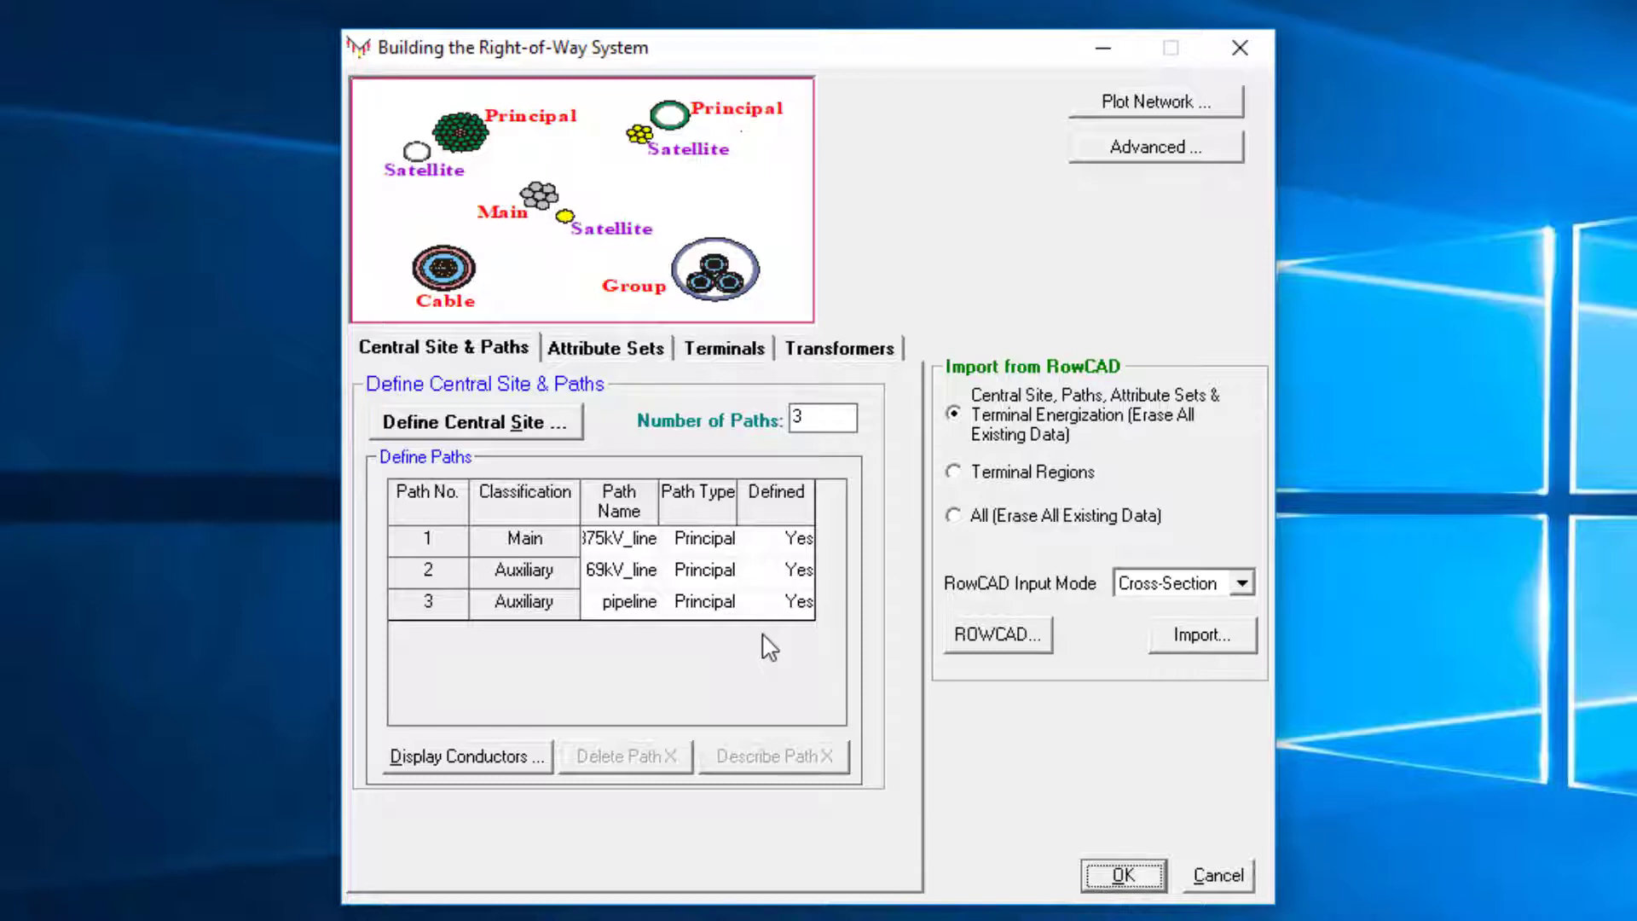
pyautogui.click(510, 424)
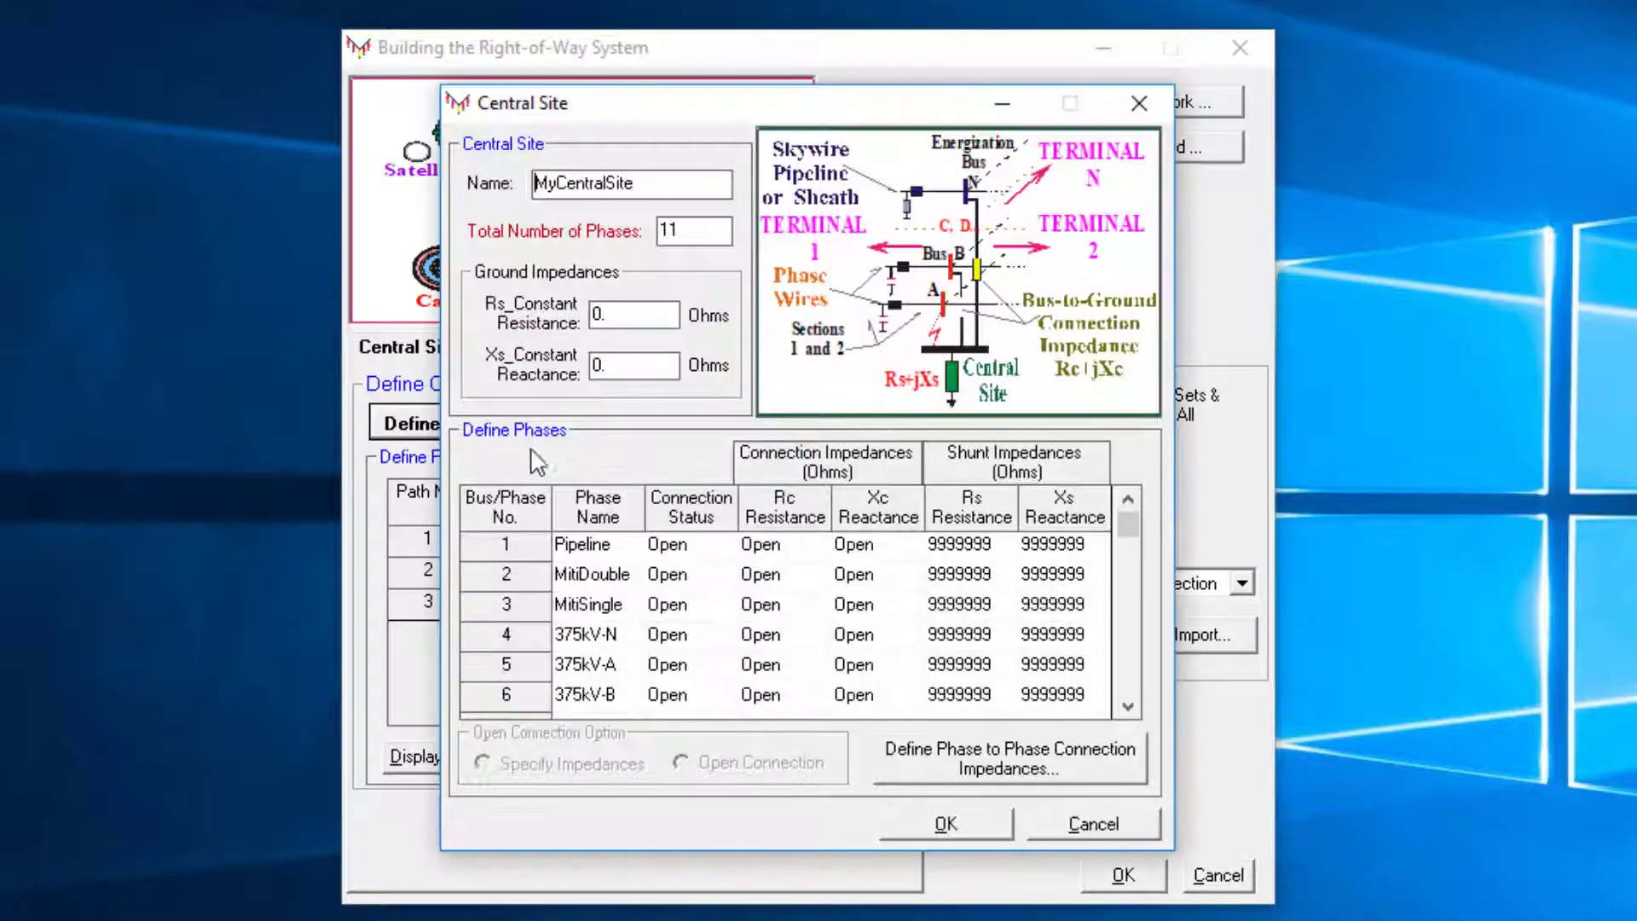
pyautogui.click(920, 822)
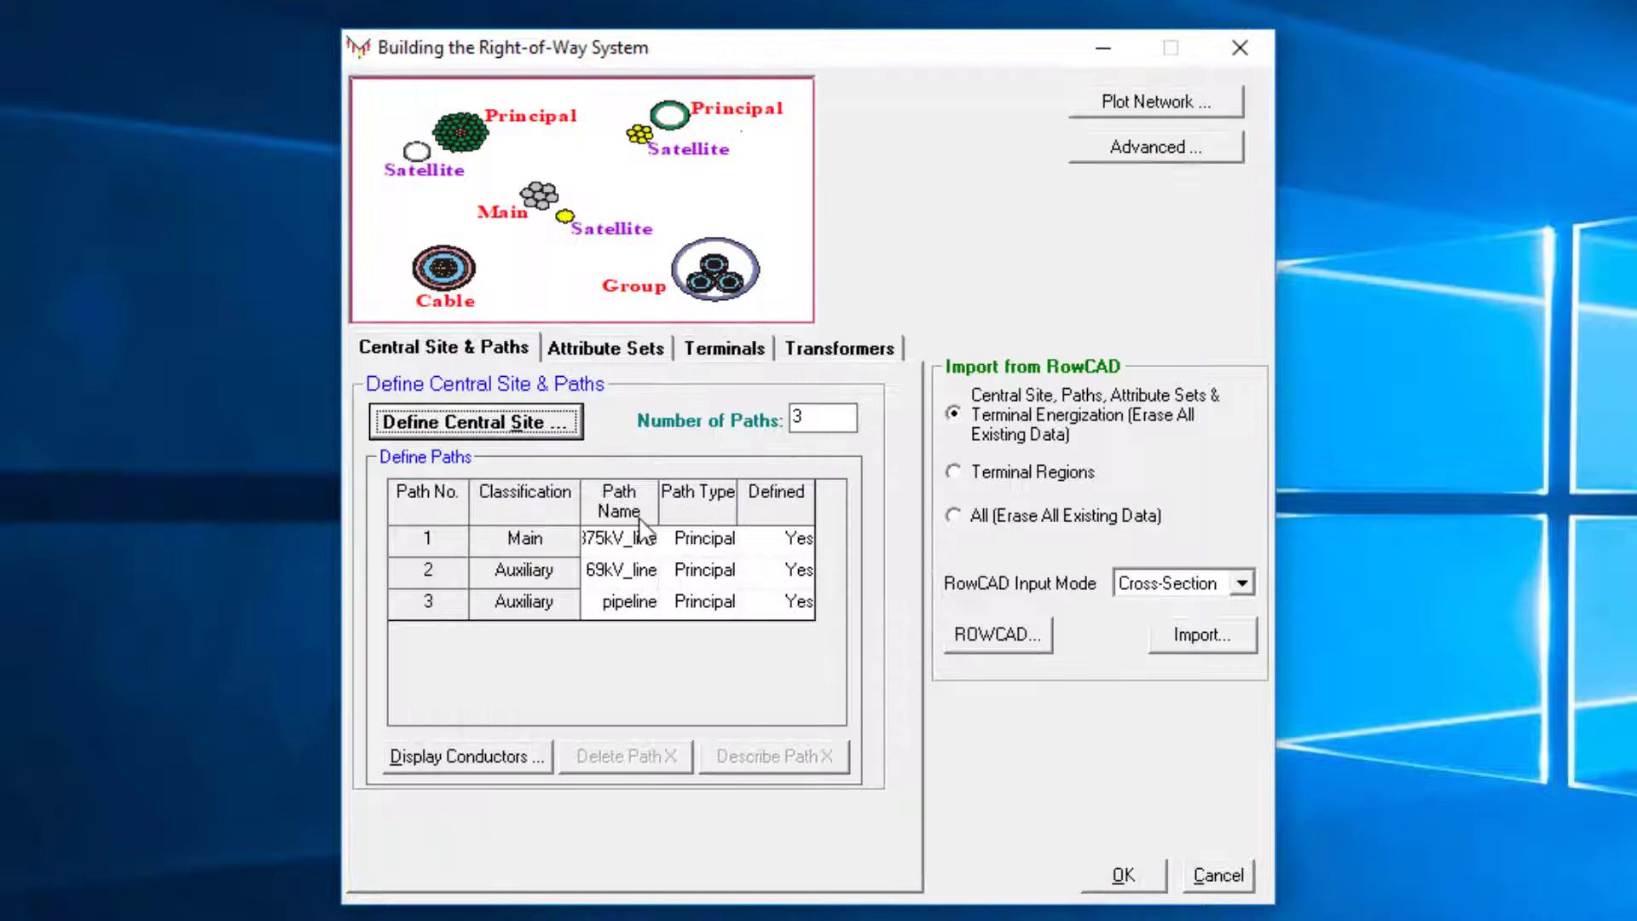
pyautogui.click(711, 350)
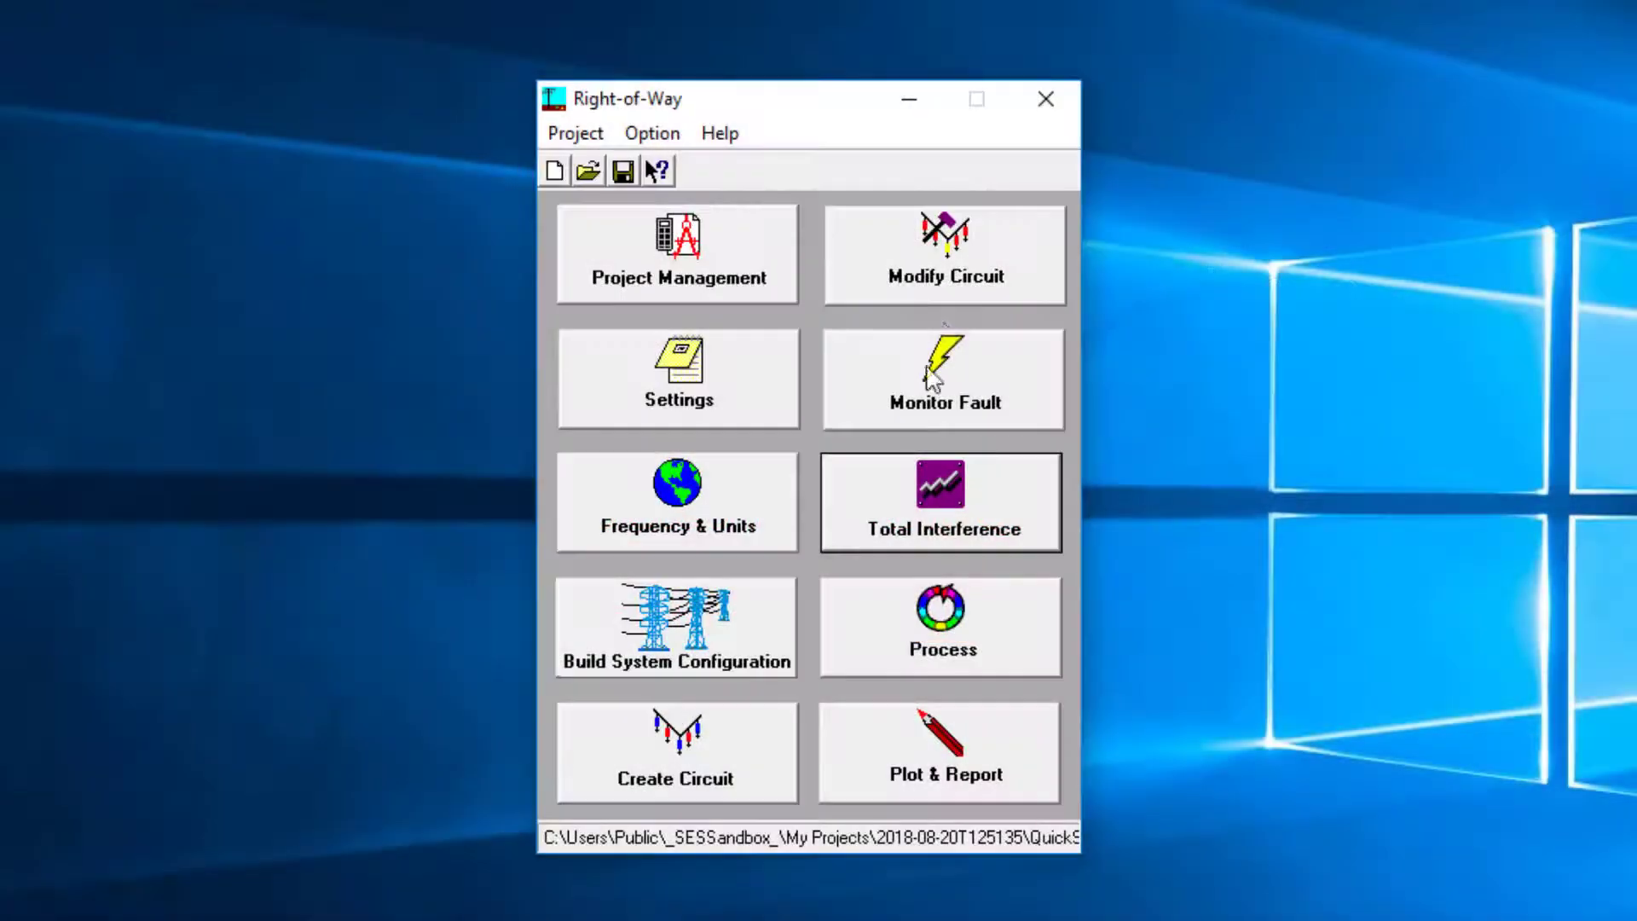
# - Create new circuit 1 based on reference circuit 0
pyautogui.click(968, 254)
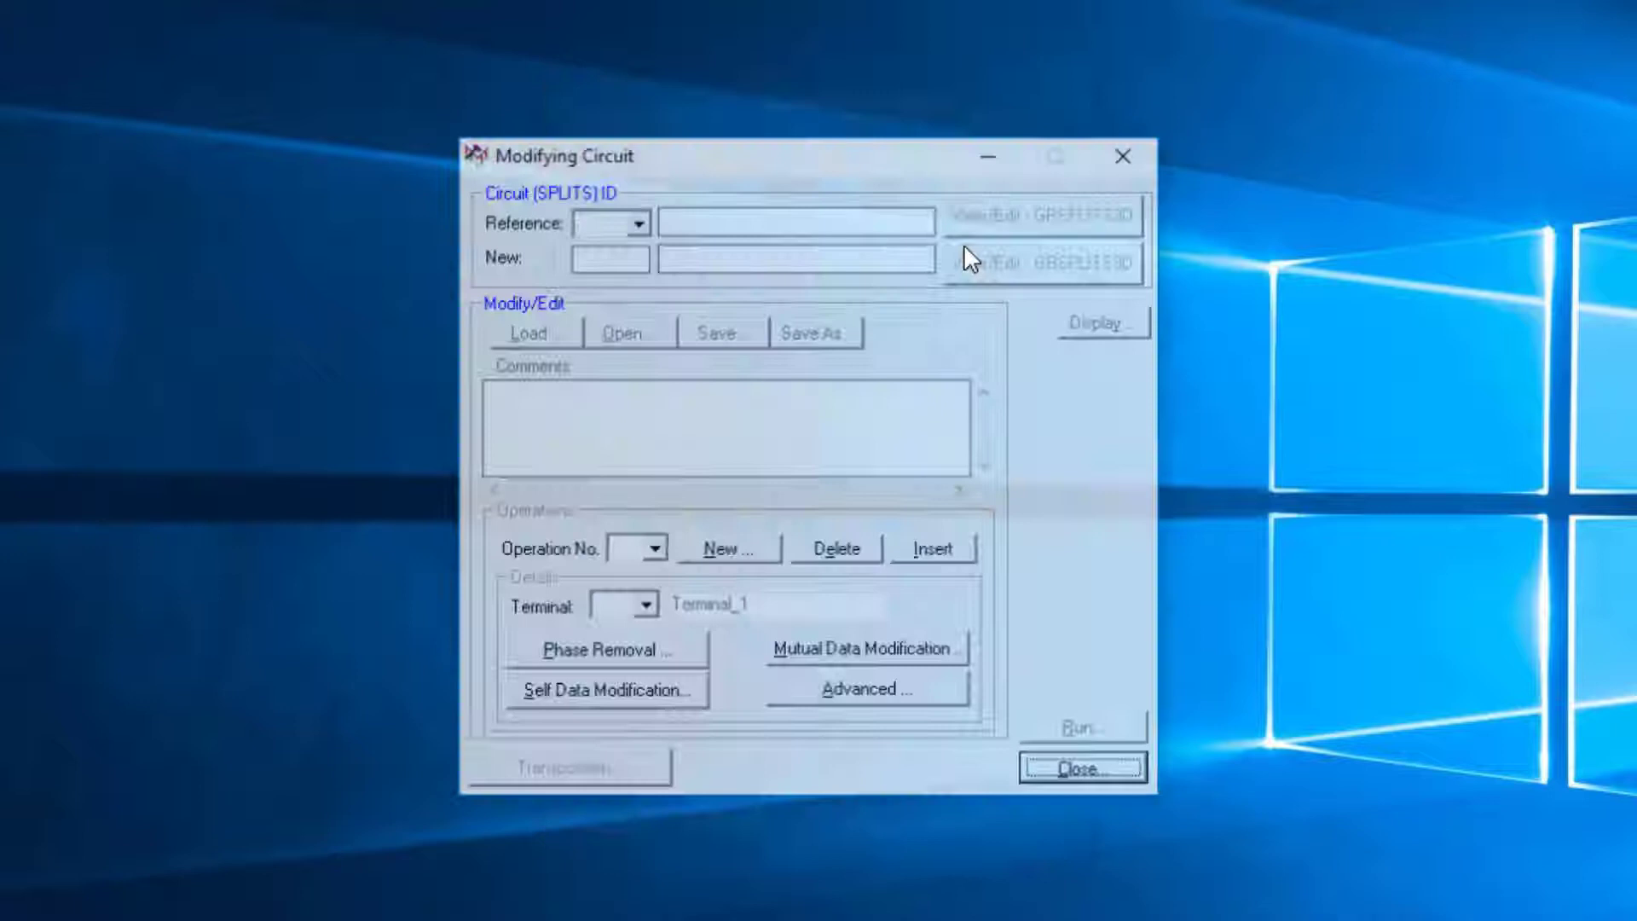
pyautogui.click(636, 223)
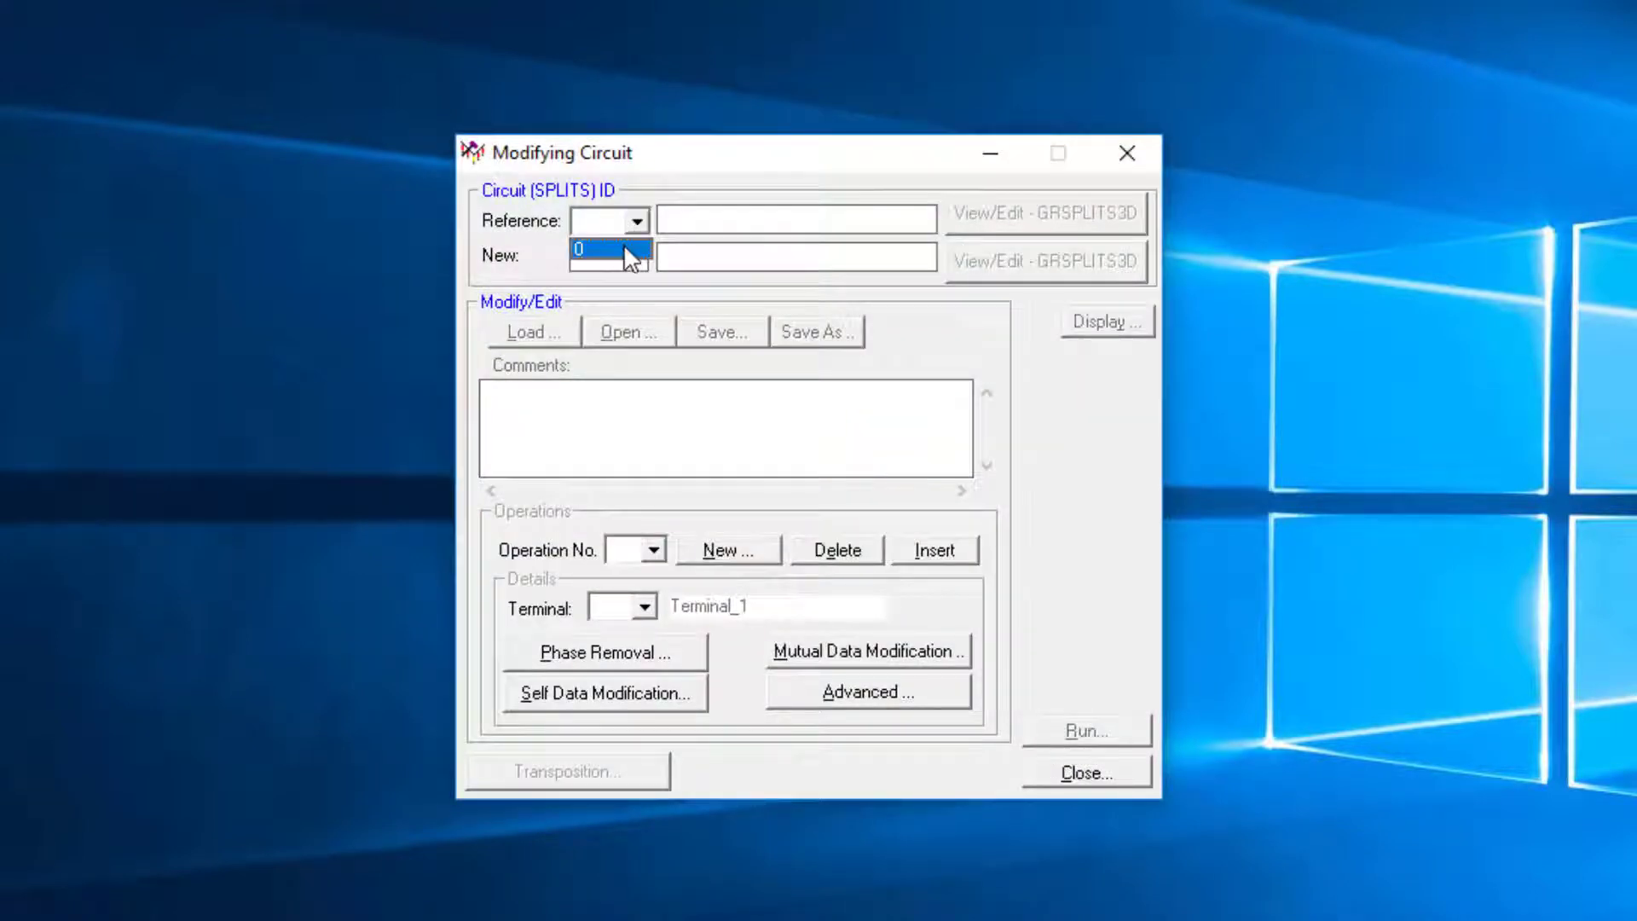
pyautogui.click(622, 244)
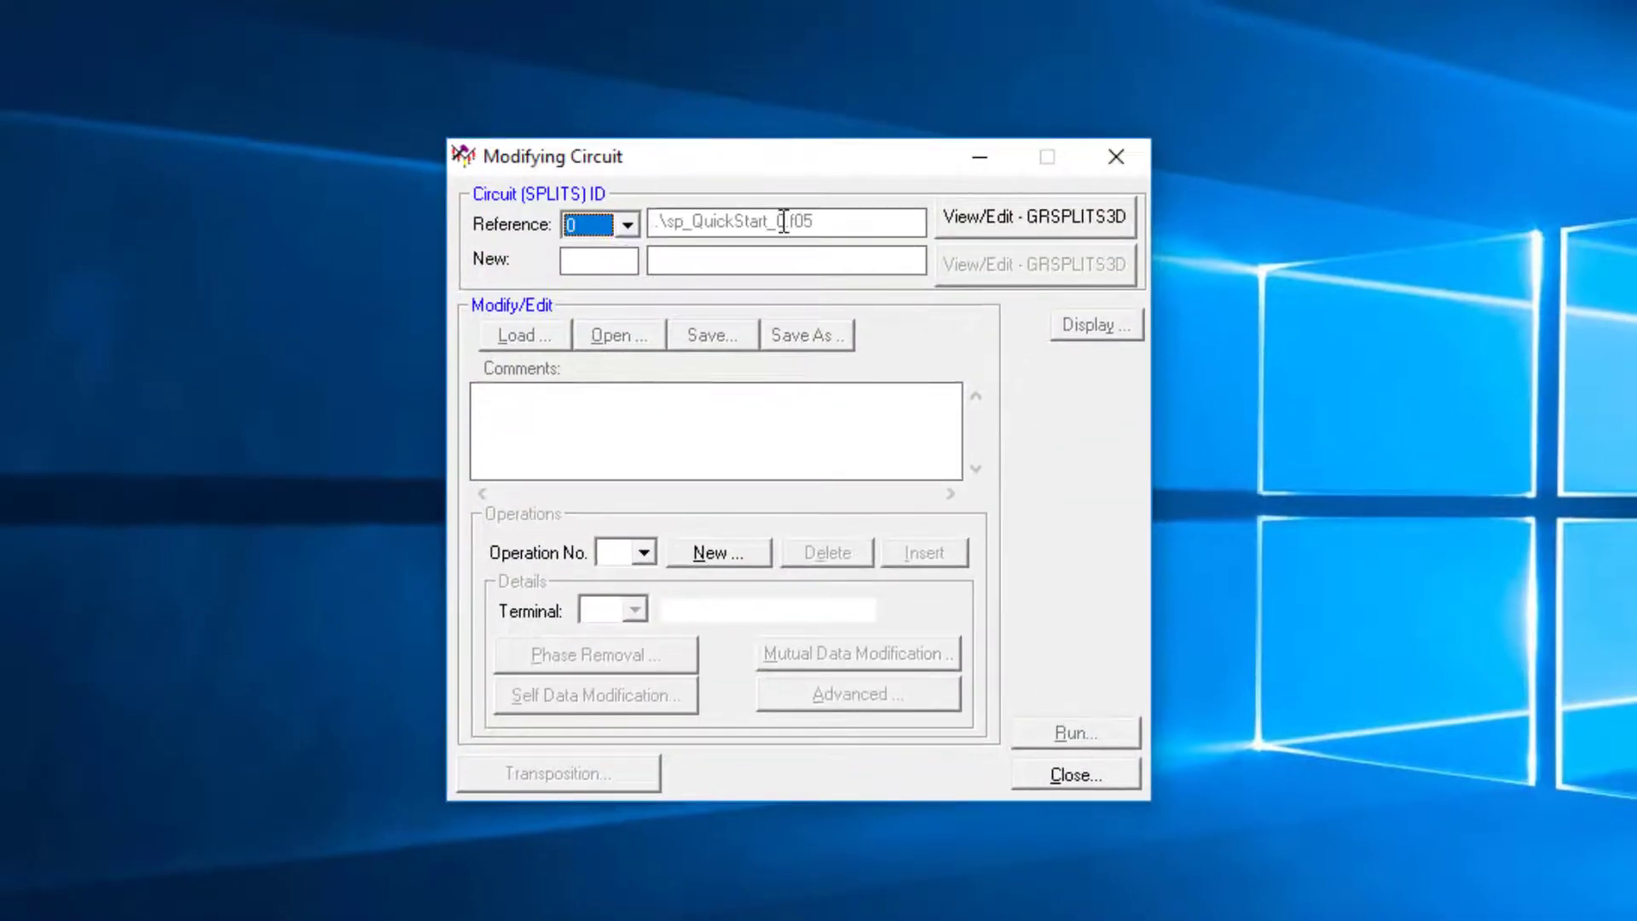
pyautogui.click(1003, 223)
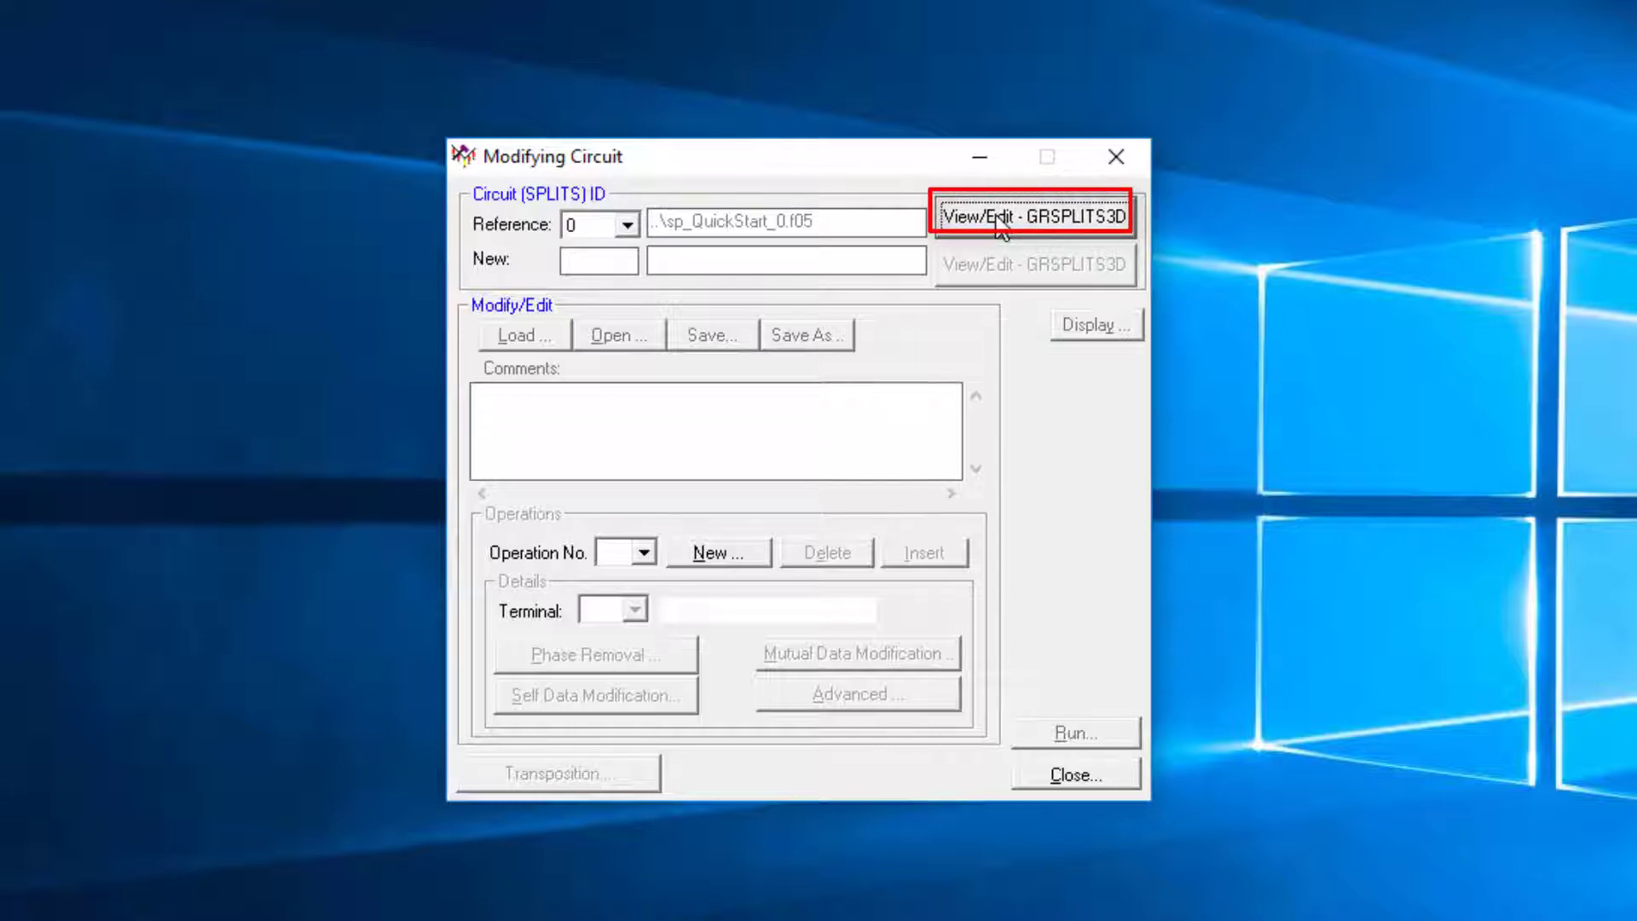
pyautogui.click(621, 263)
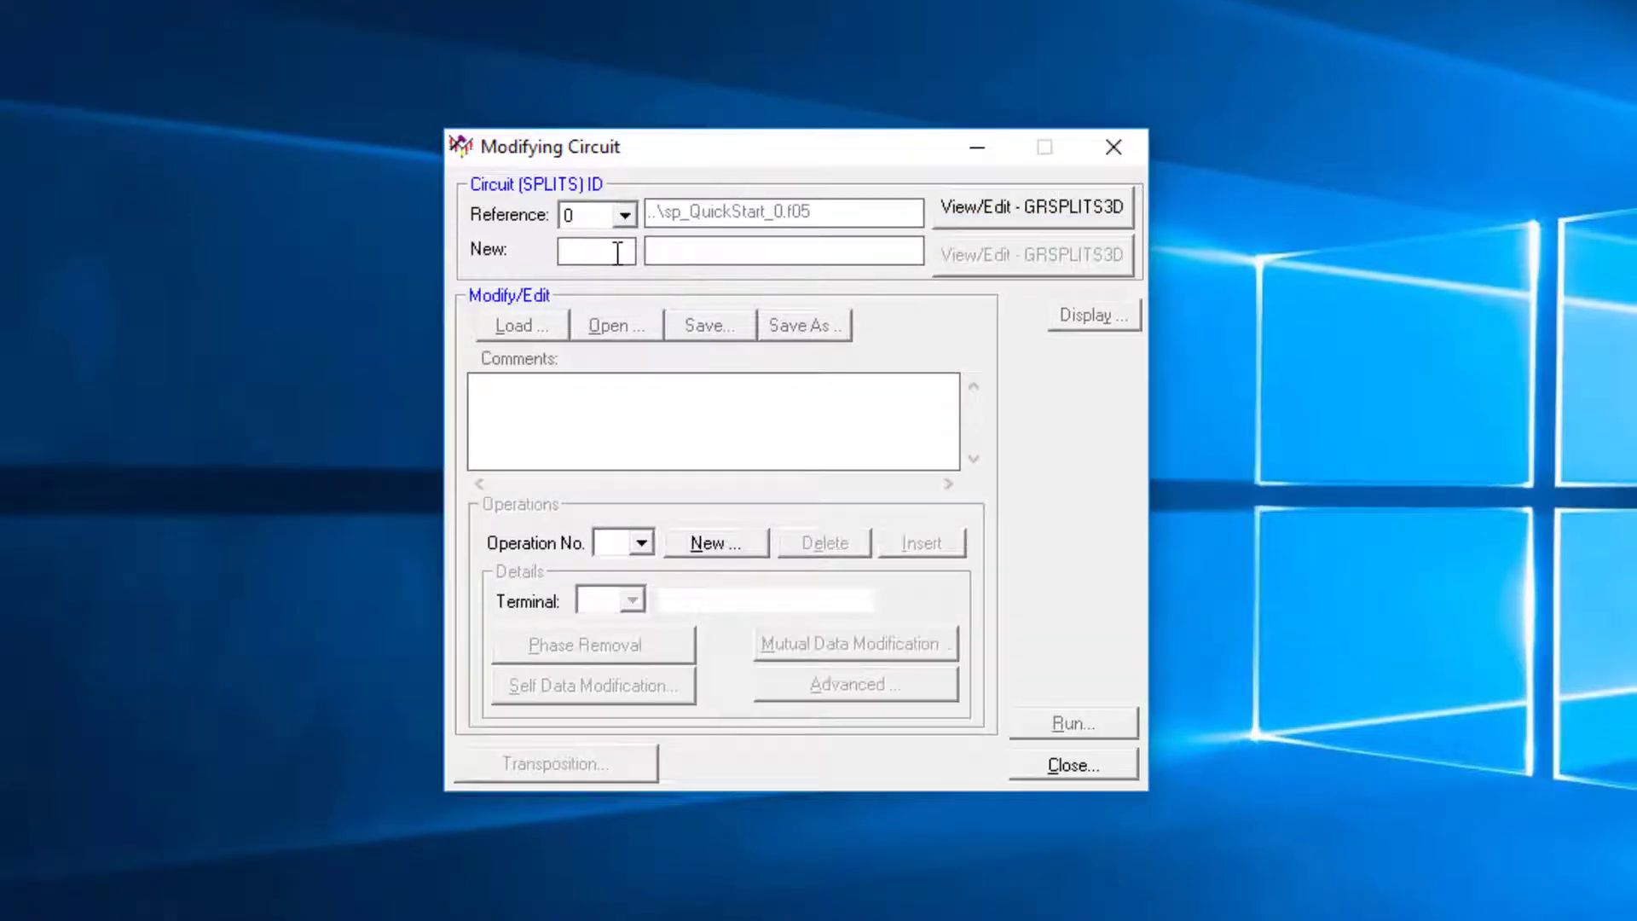
pyautogui.write('1')
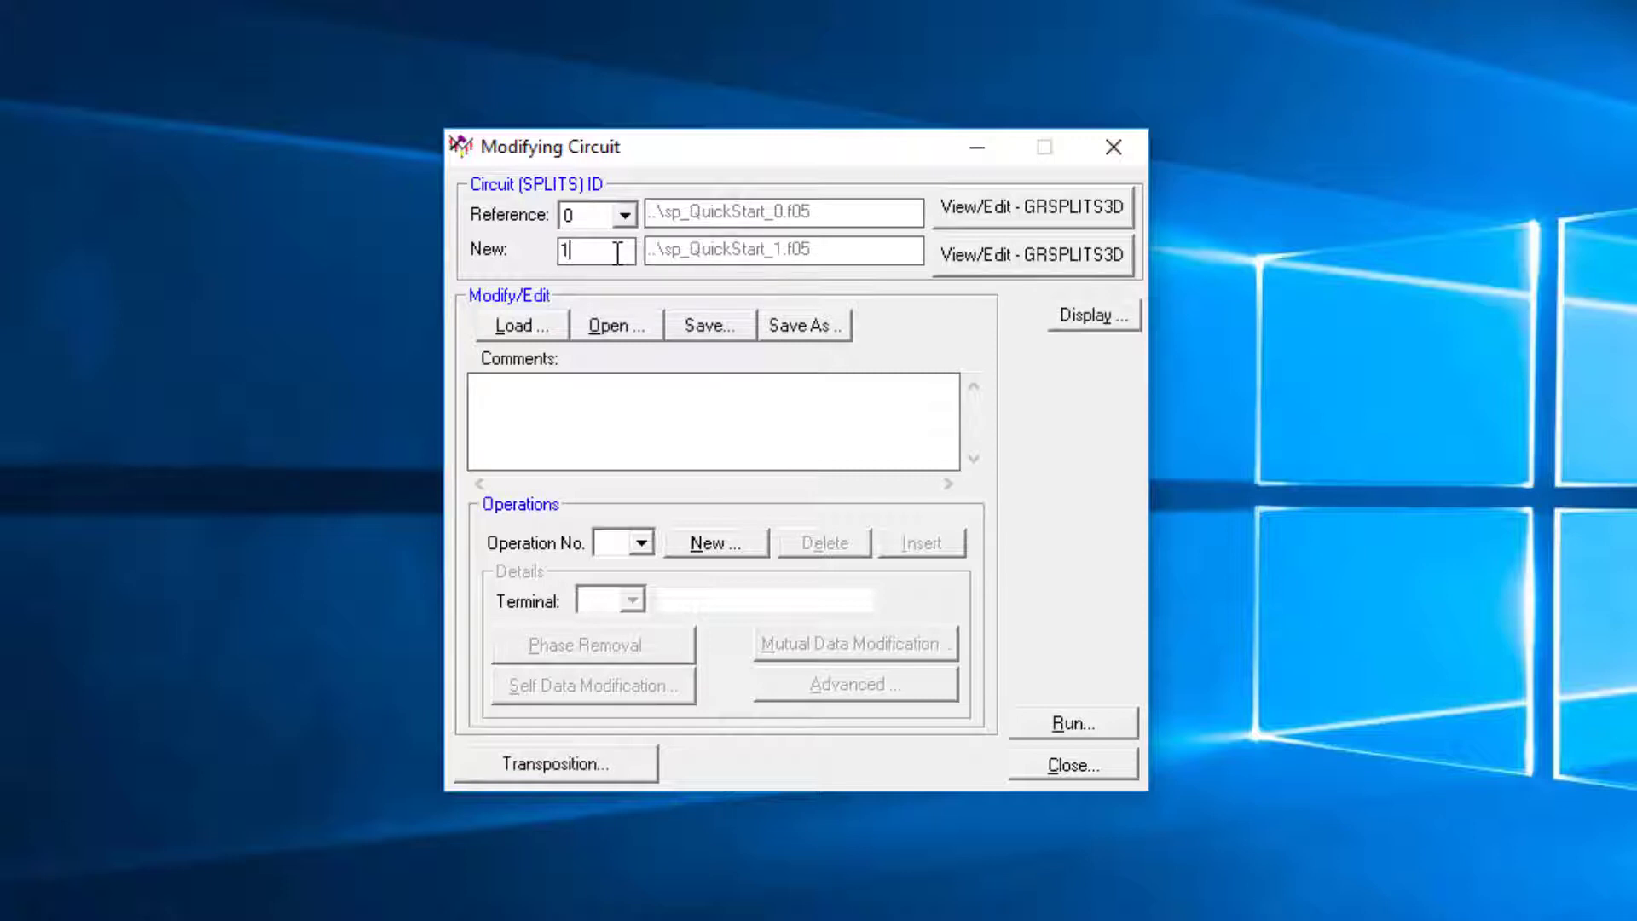
# - Add comments '1- Insert the substation impedance', 'Remove extra tower impedance', '2- Connect the two neutrals together'
pyautogui.click(587, 391)
pyautogui.write('1- Insert the subs')
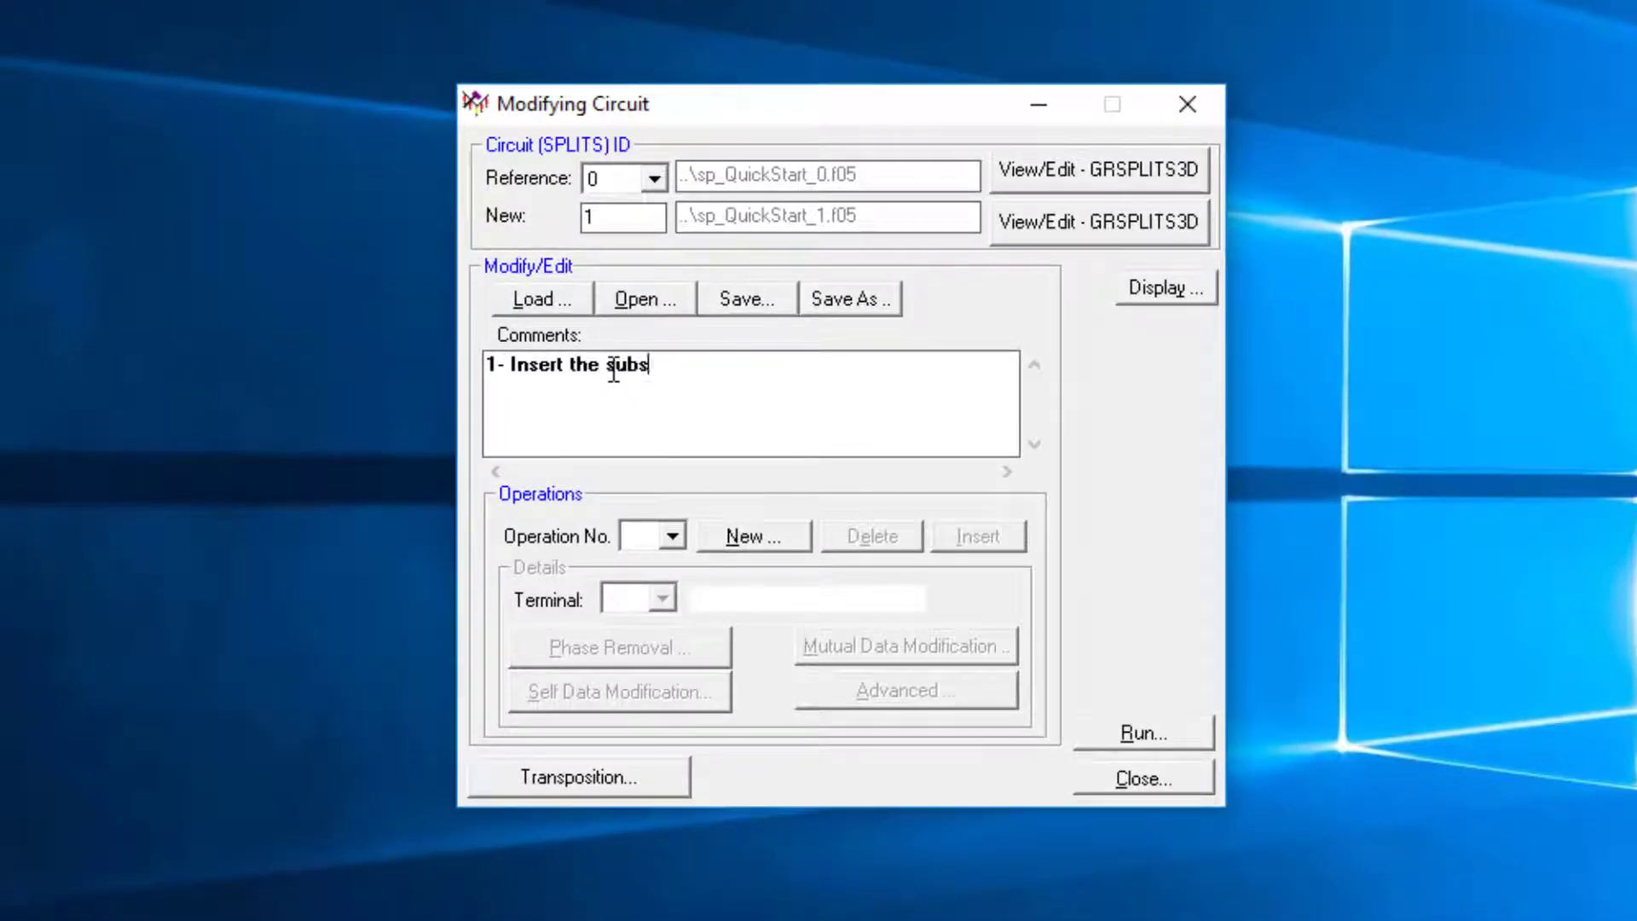
pyautogui.write('tation impedance')
pyautogui.press('Return')
pyautogui.write('Re')
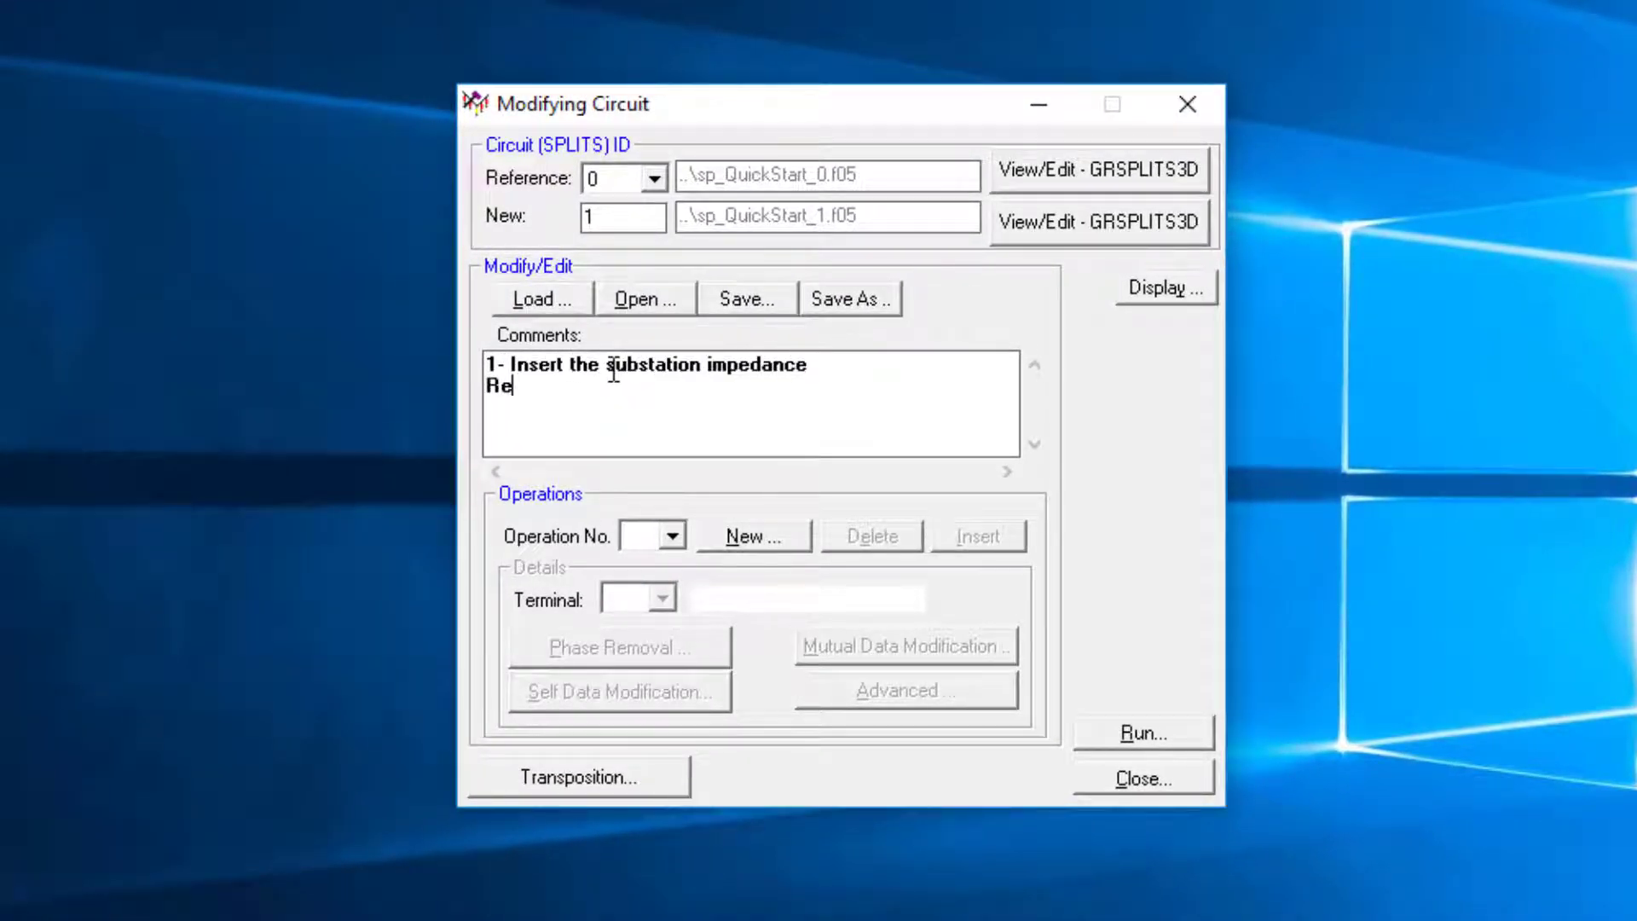
pyautogui.write('move extra tower')
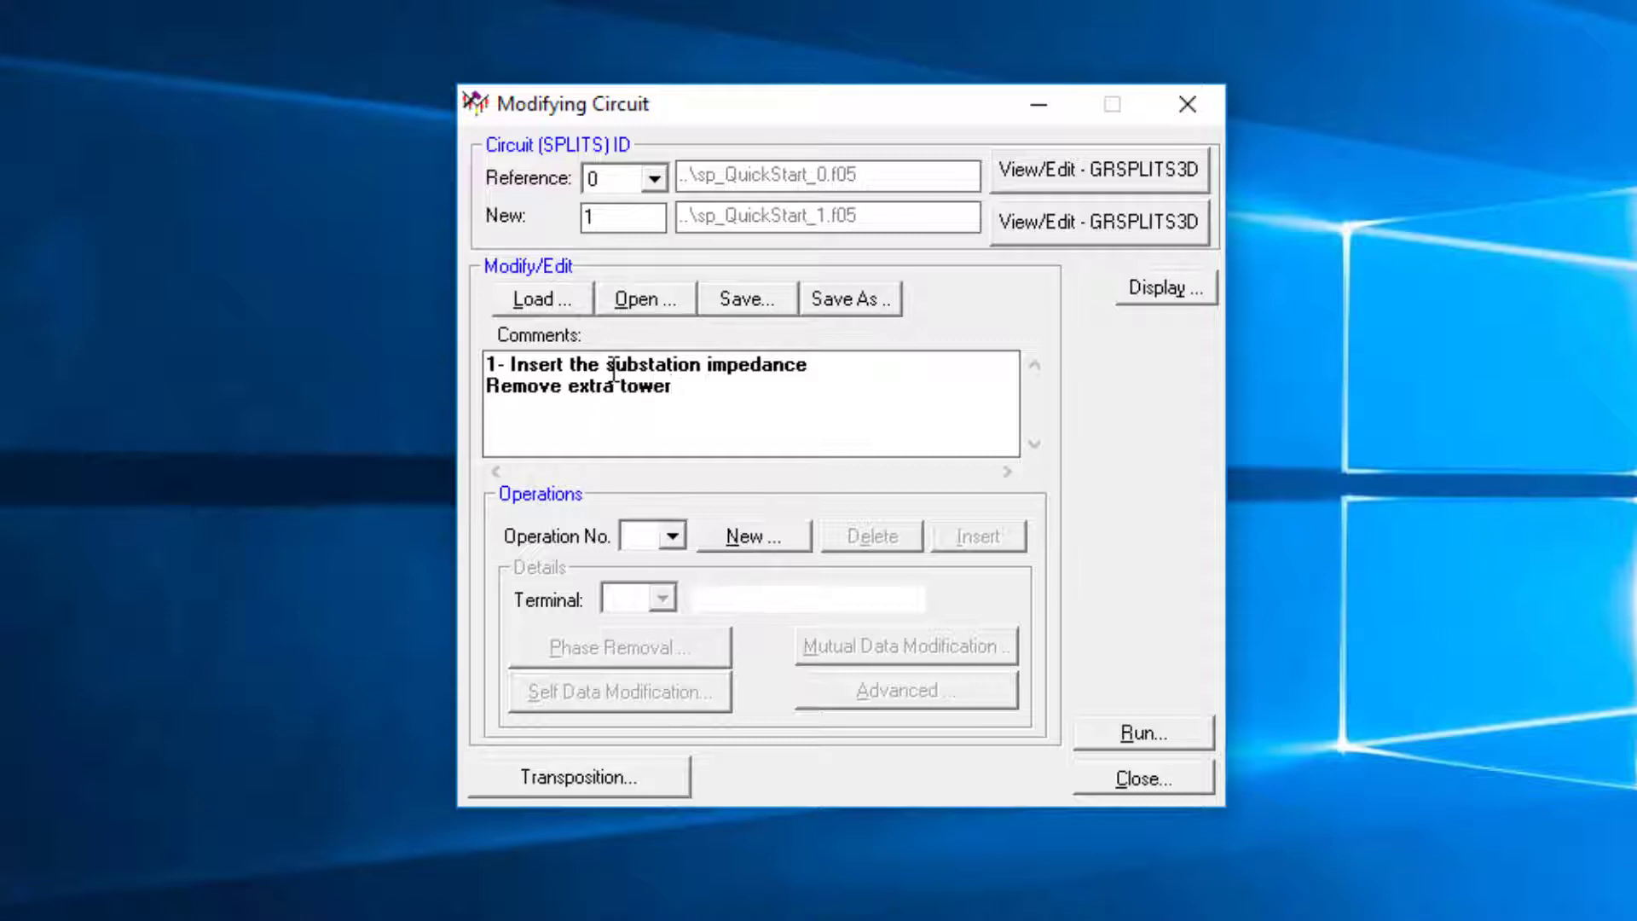
pyautogui.write(' impedance')
pyautogui.press('Return')
pyautogui.write('2- Connect')
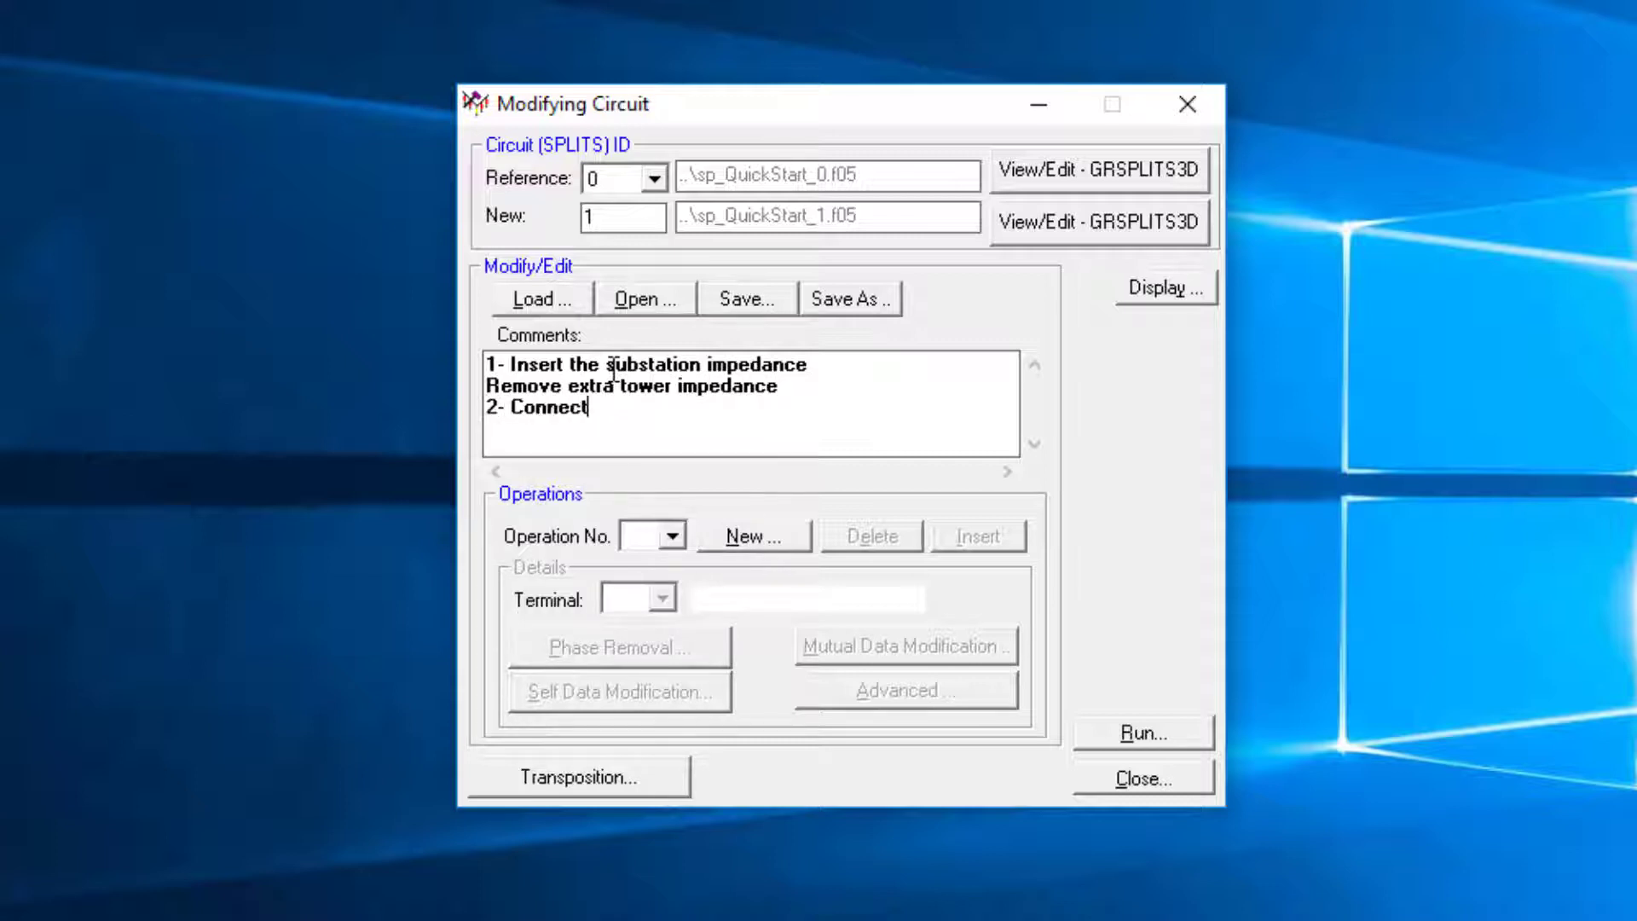
pyautogui.write(' the two neutral')
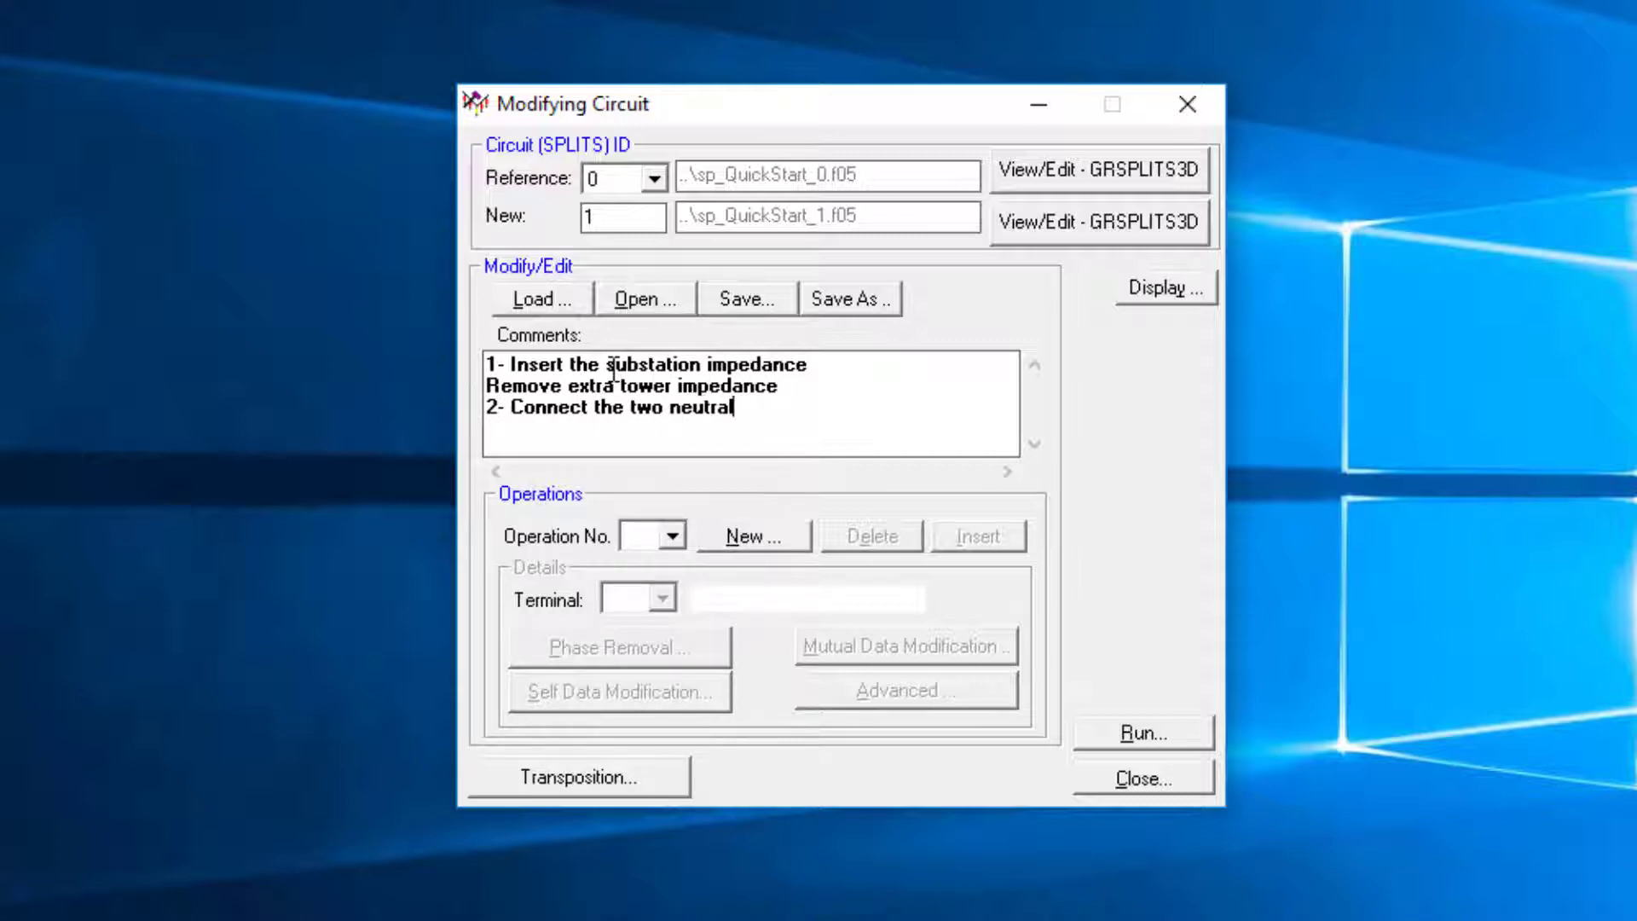
pyautogui.write('s together')
# - Add operation 1 on East-Term and bring up its Self Data Modification
pyautogui.click(750, 533)
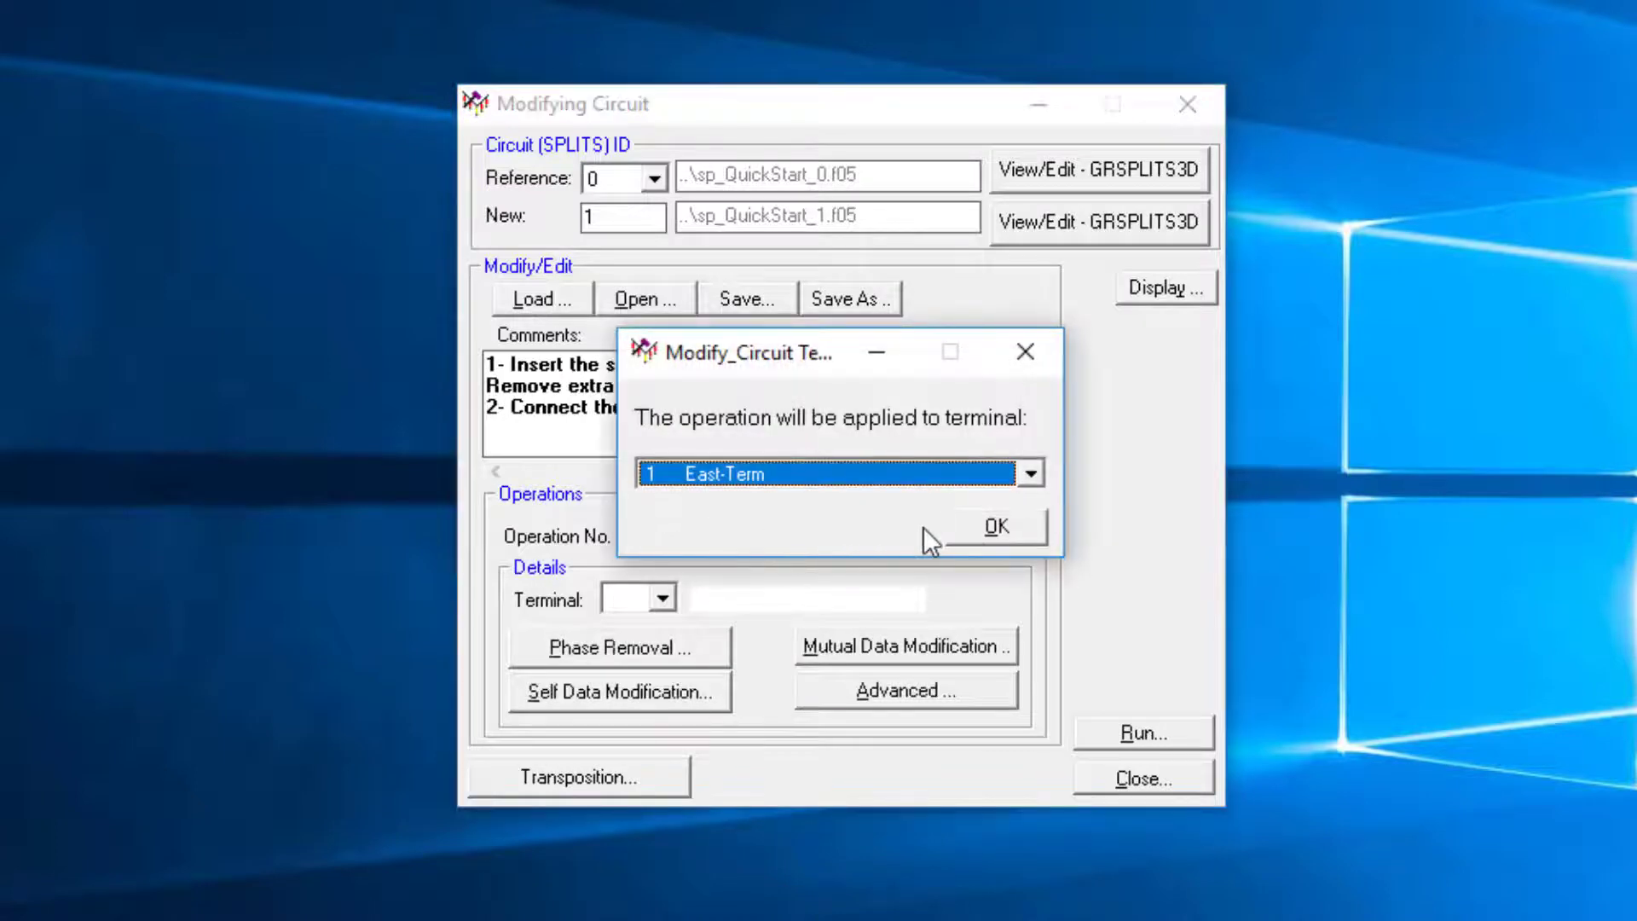
pyautogui.click(967, 530)
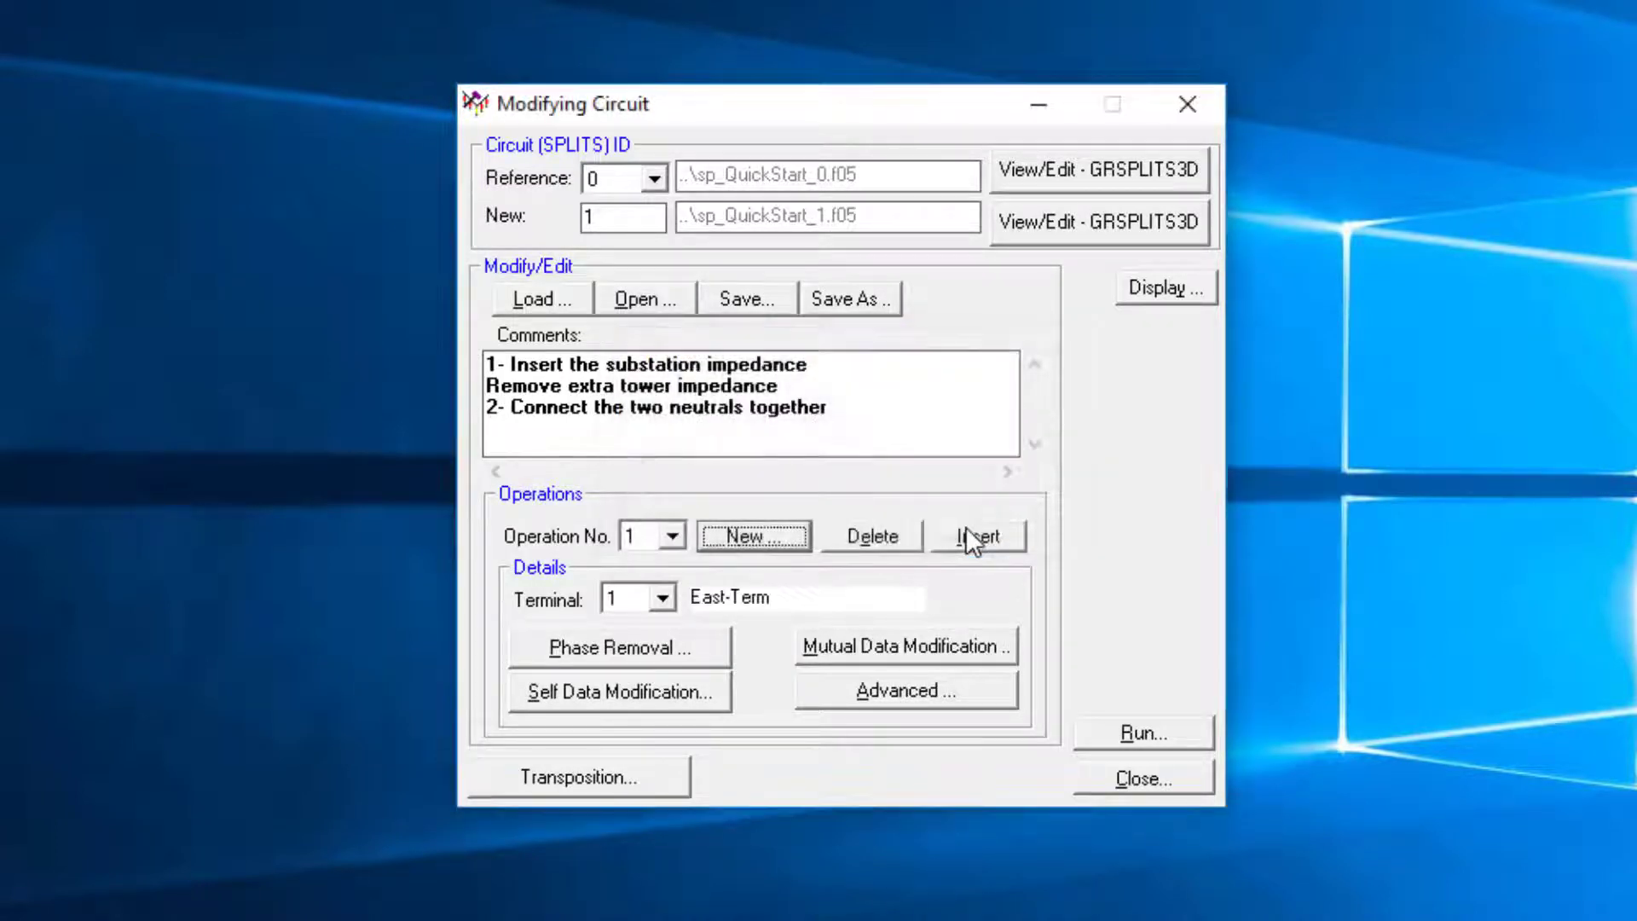
pyautogui.click(638, 695)
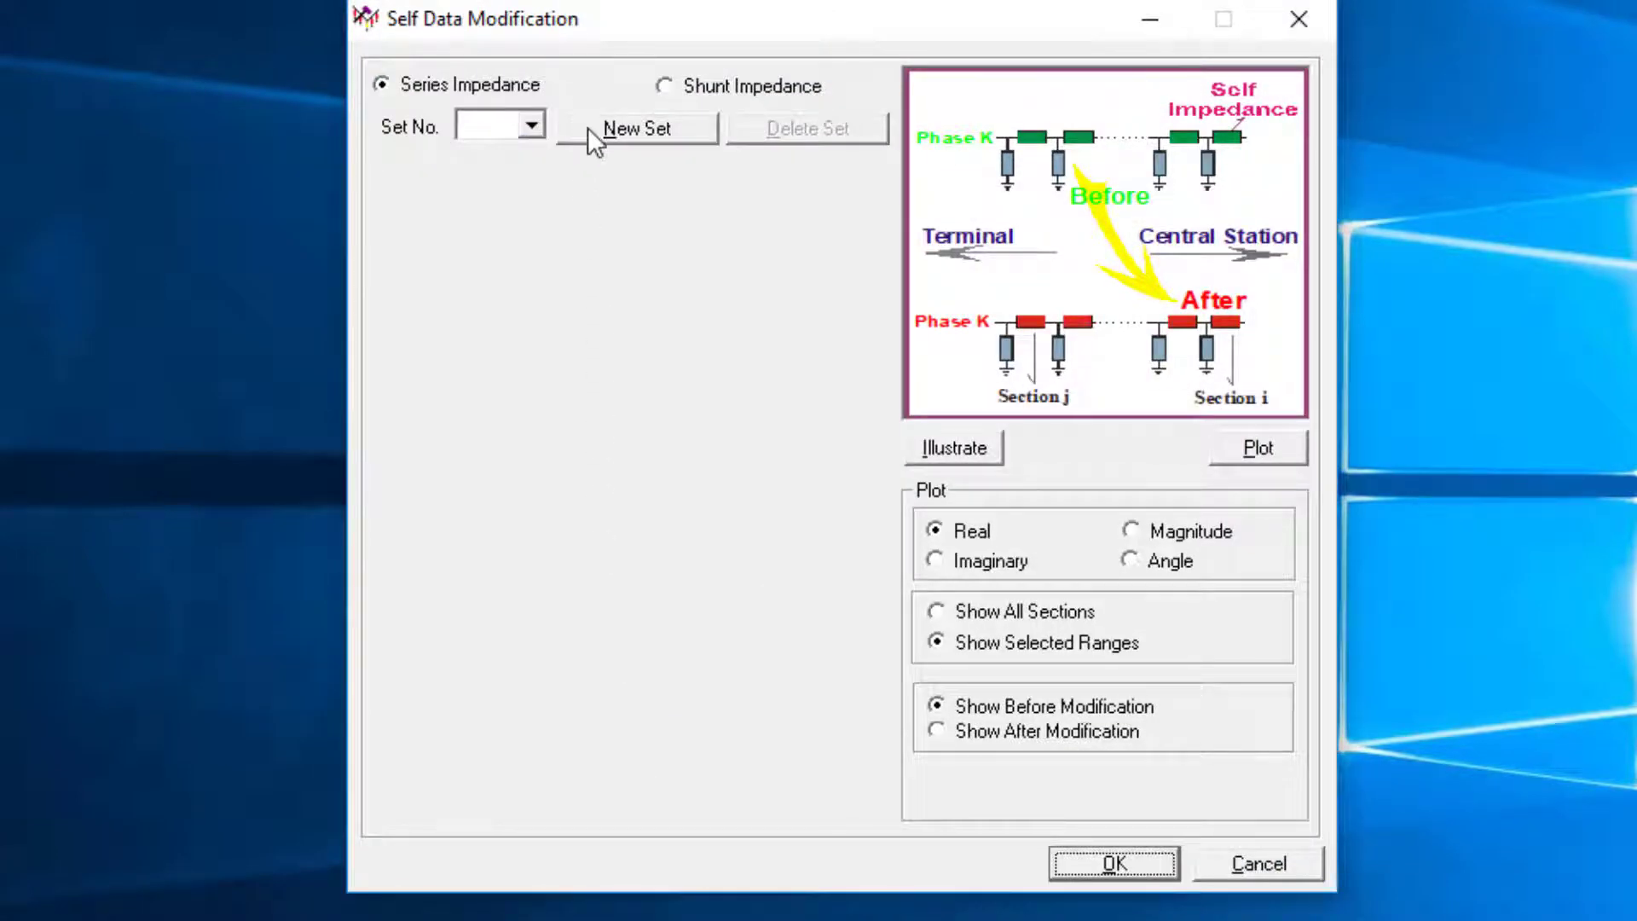
# - Start a shunt impedance set that replaces values with 0.38 + j0.002 per section
pyautogui.click(668, 85)
pyautogui.click(654, 126)
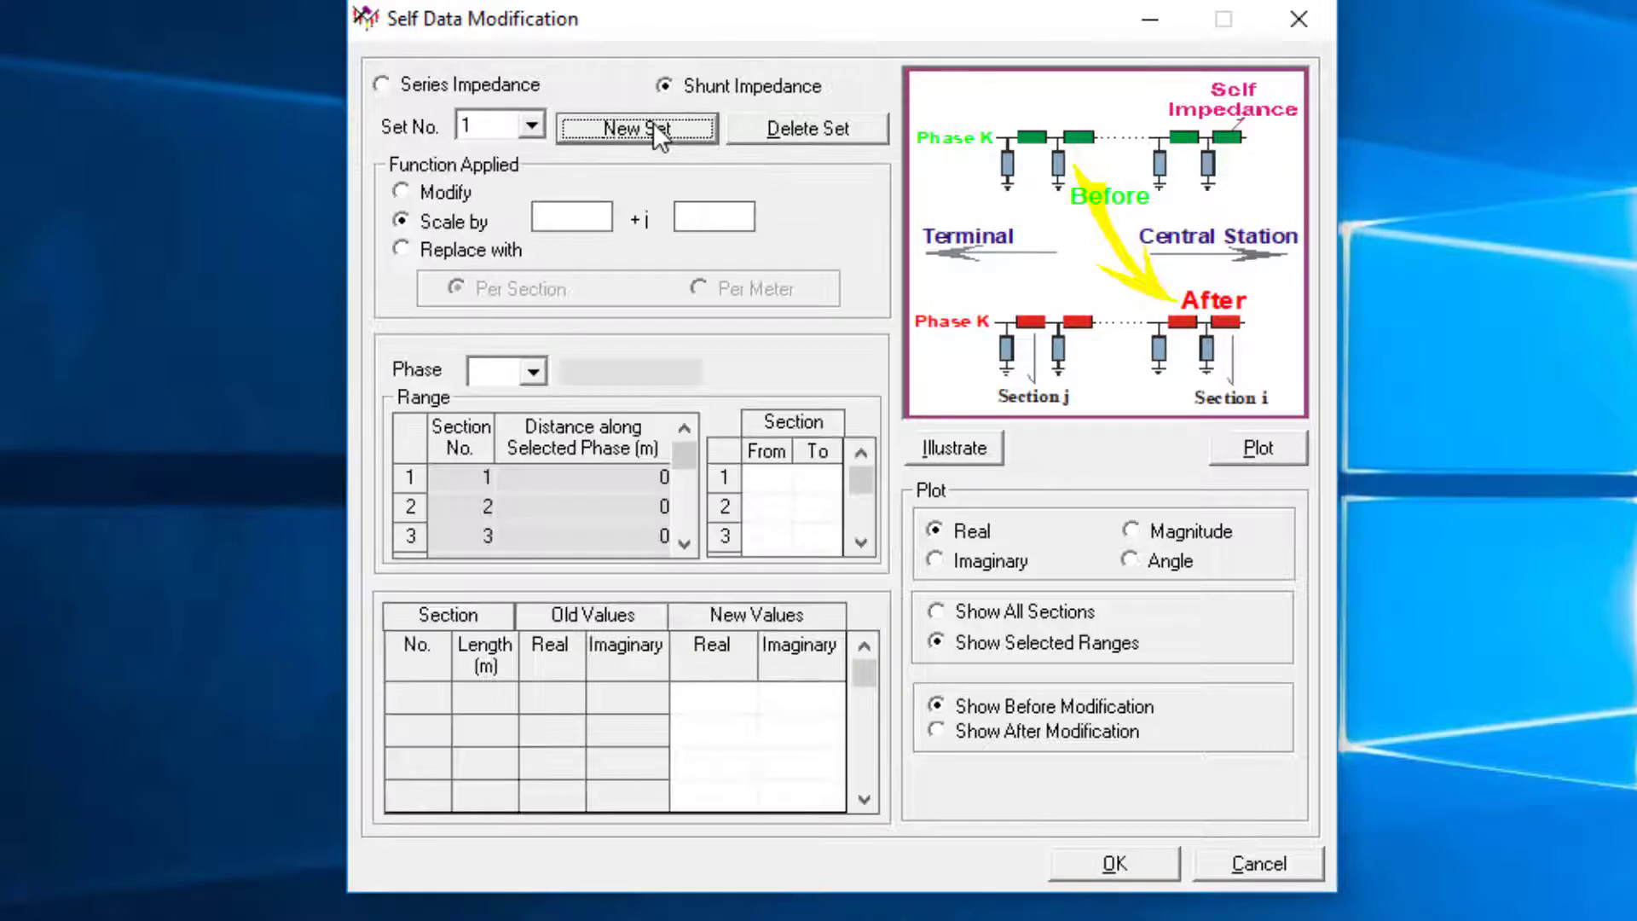
pyautogui.click(415, 251)
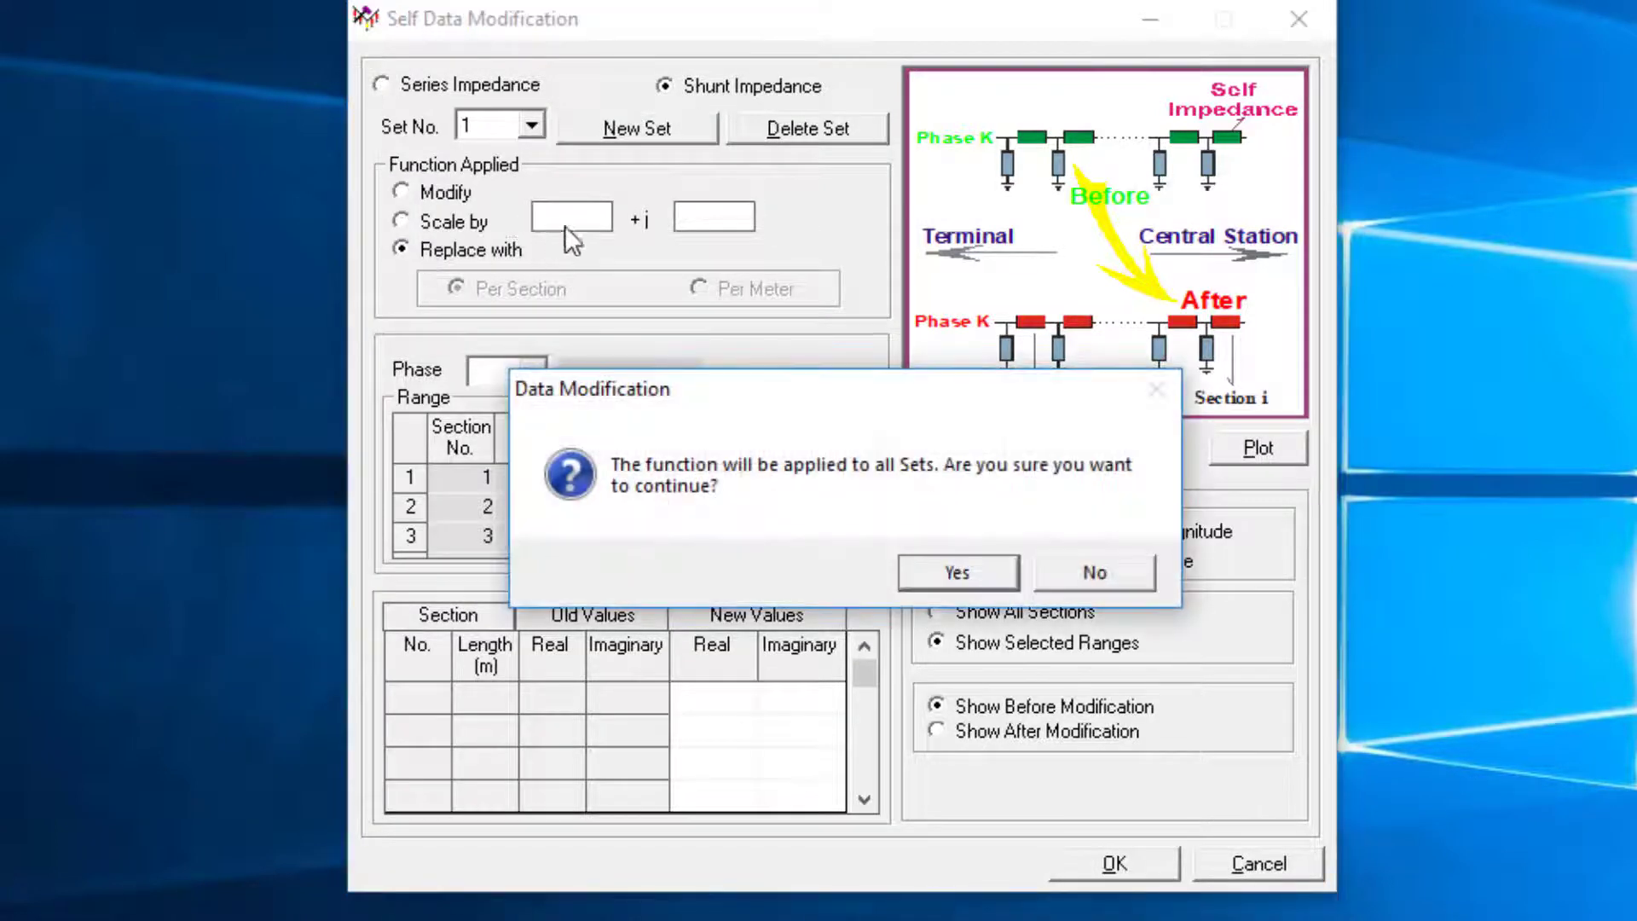
pyautogui.click(943, 572)
pyautogui.click(545, 238)
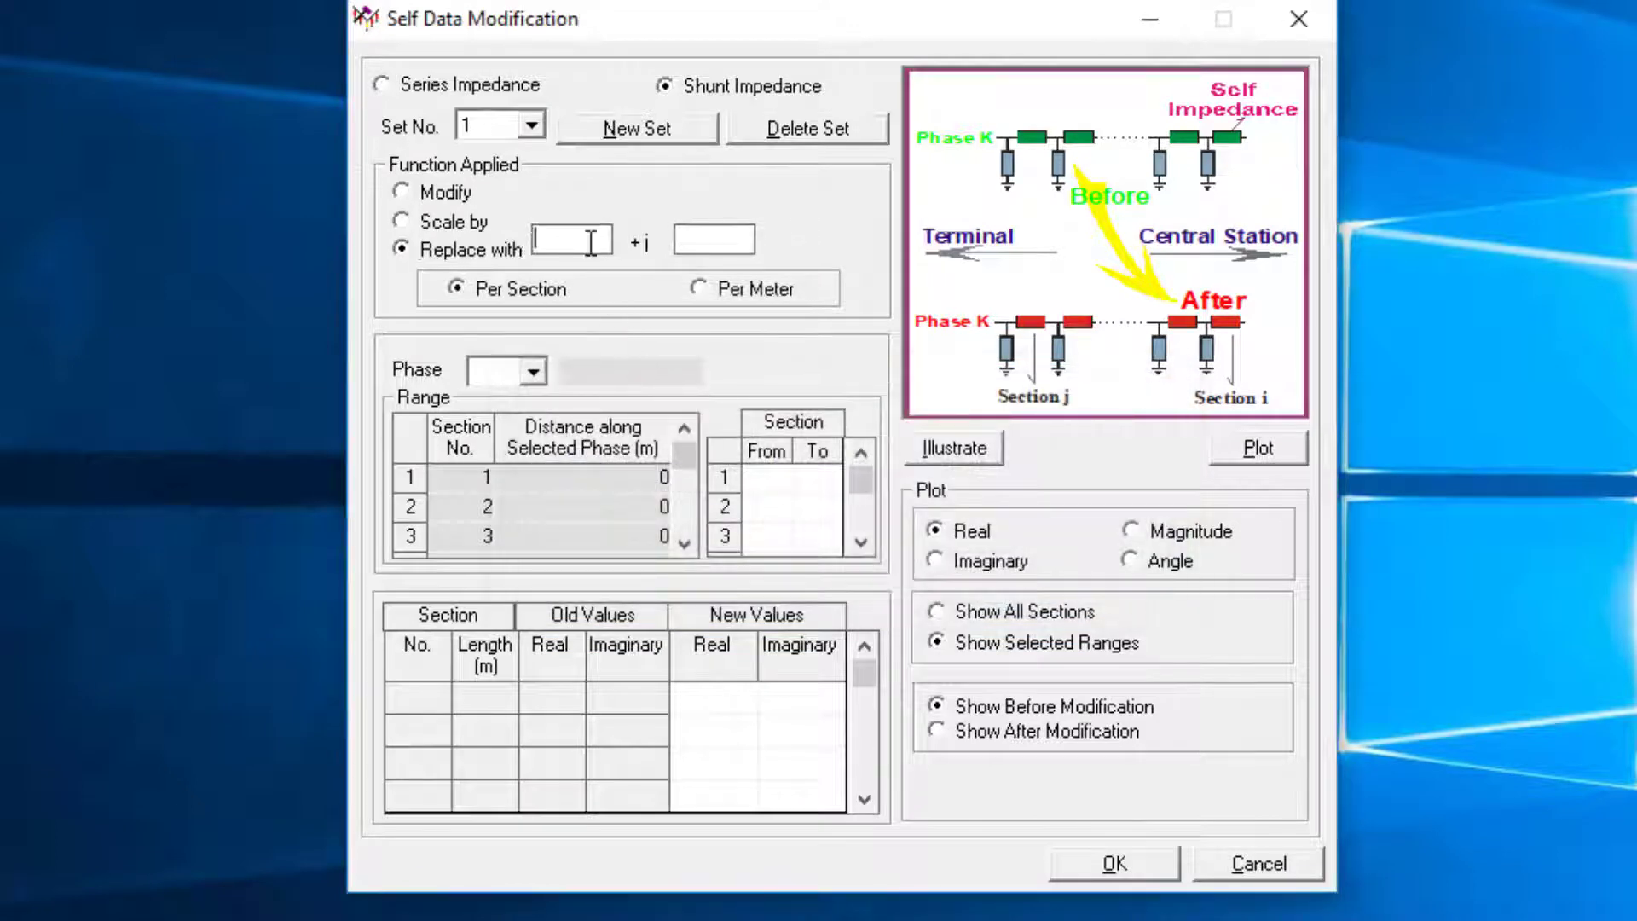
pyautogui.write('0.38')
pyautogui.click(684, 248)
pyautogui.write('0.002')
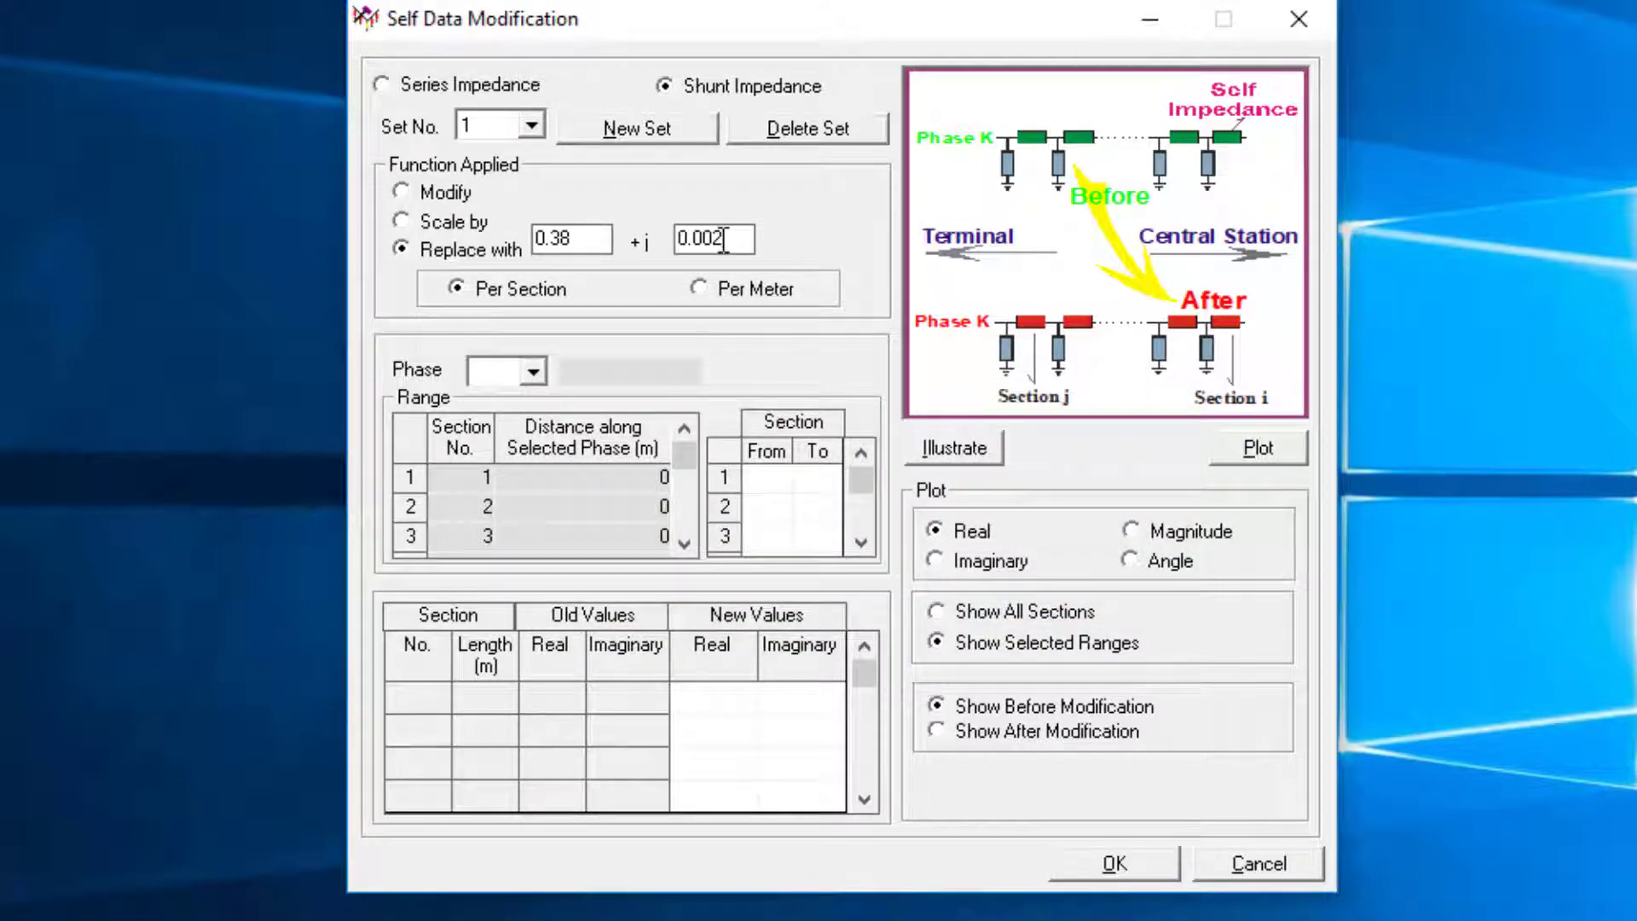
# - Apply the replacement to phase 4 (375kV-N) at section 58, then start set 2
pyautogui.click(534, 382)
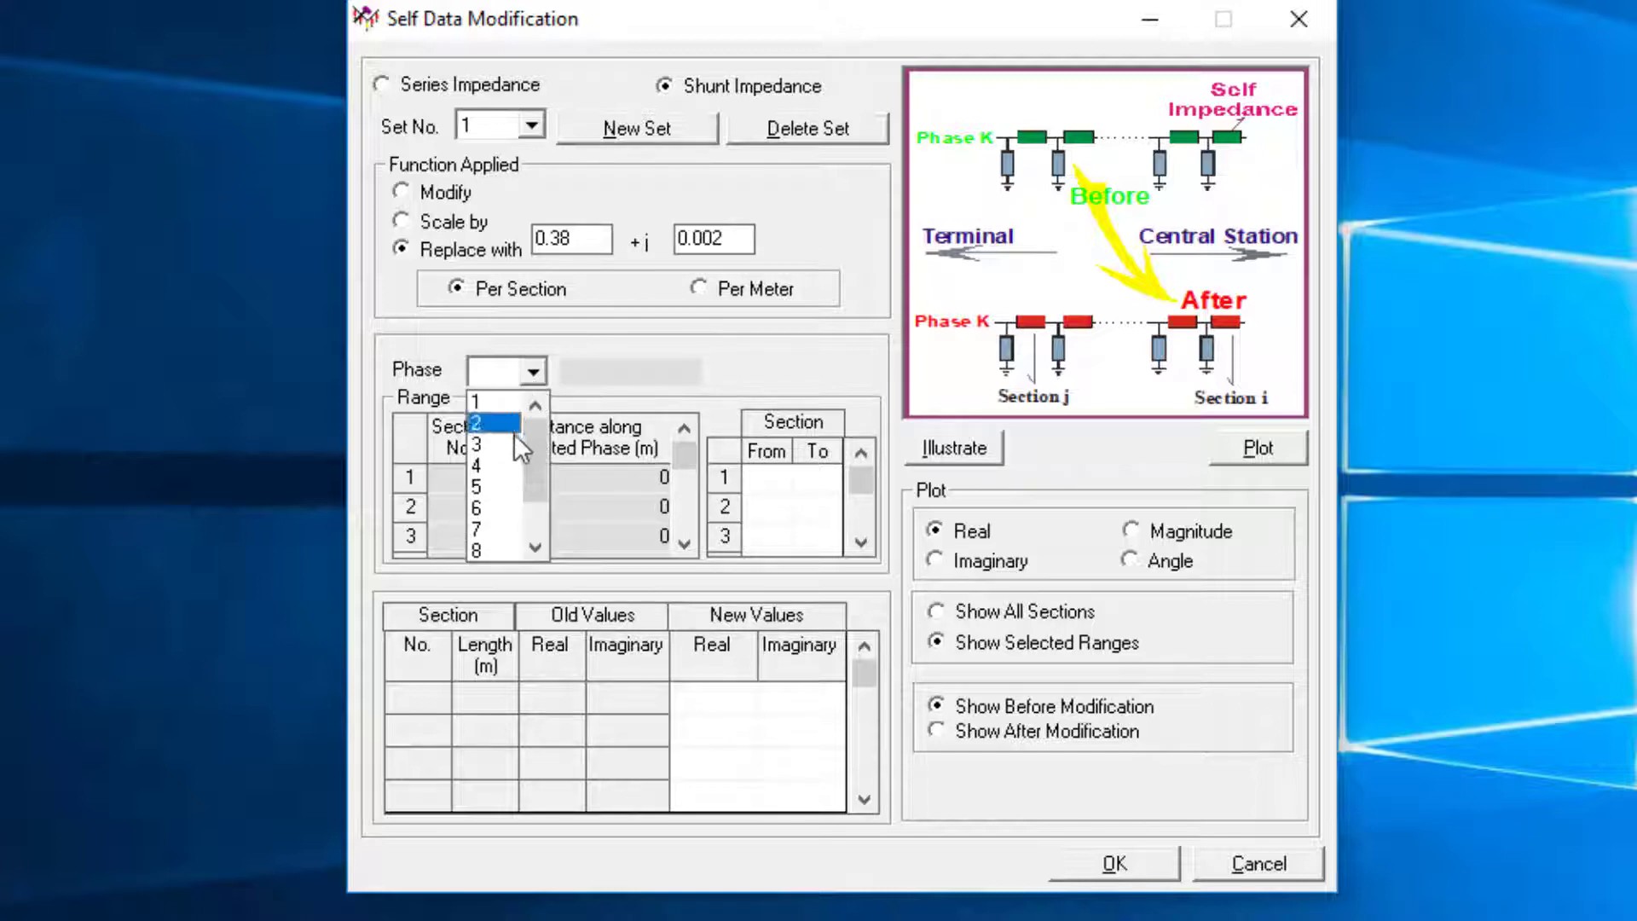
pyautogui.click(509, 466)
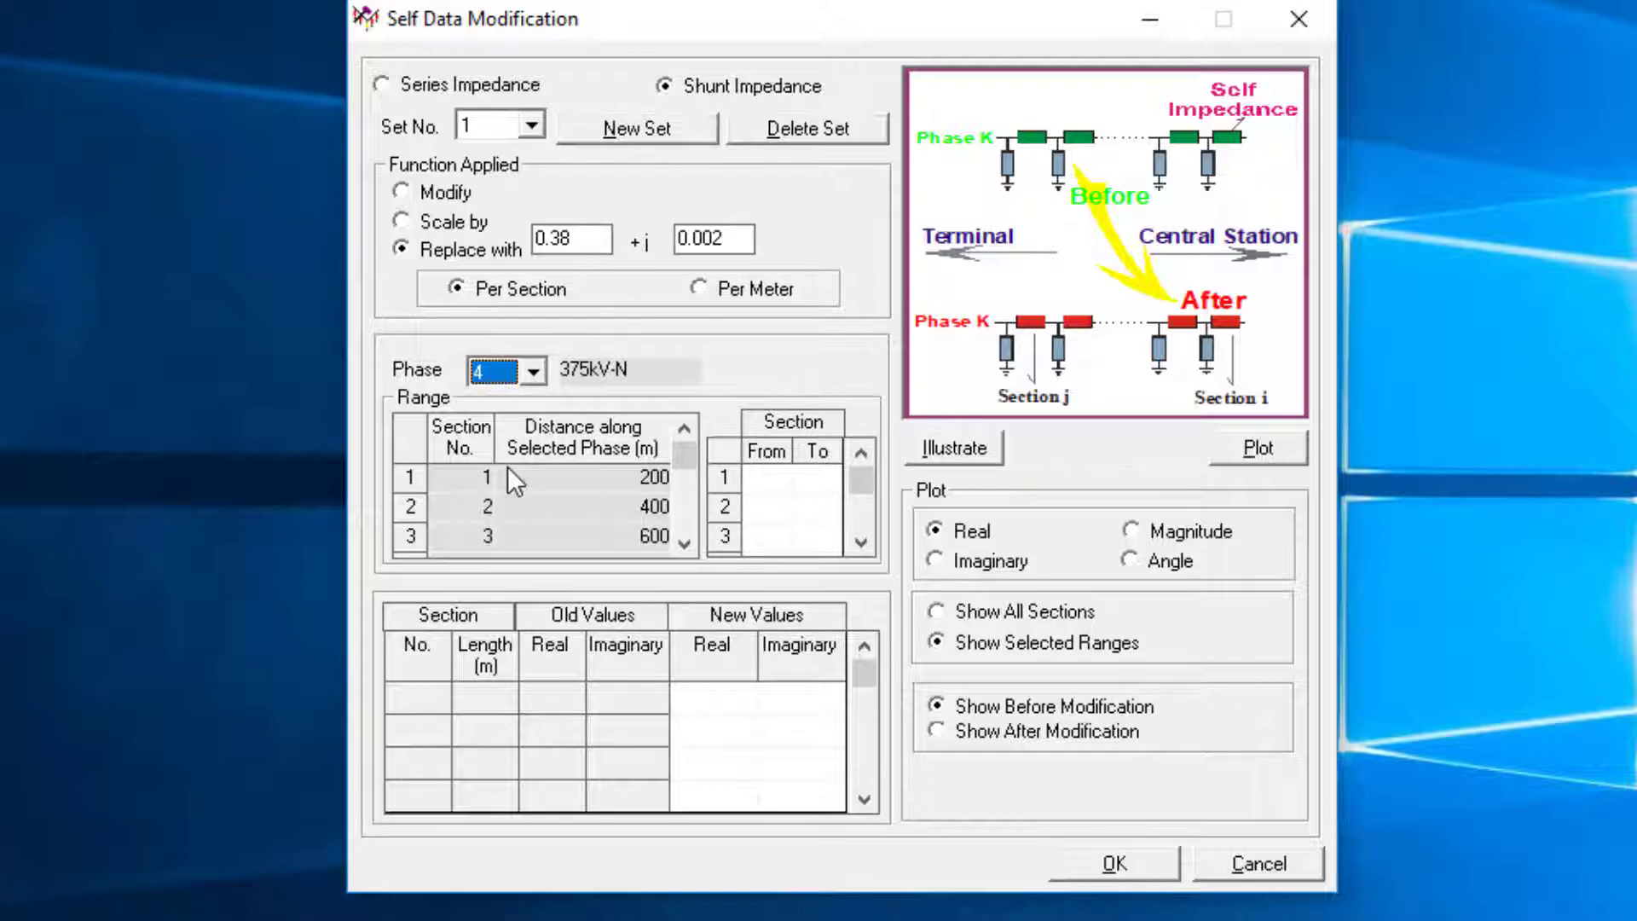
pyautogui.click(766, 479)
pyautogui.write('58')
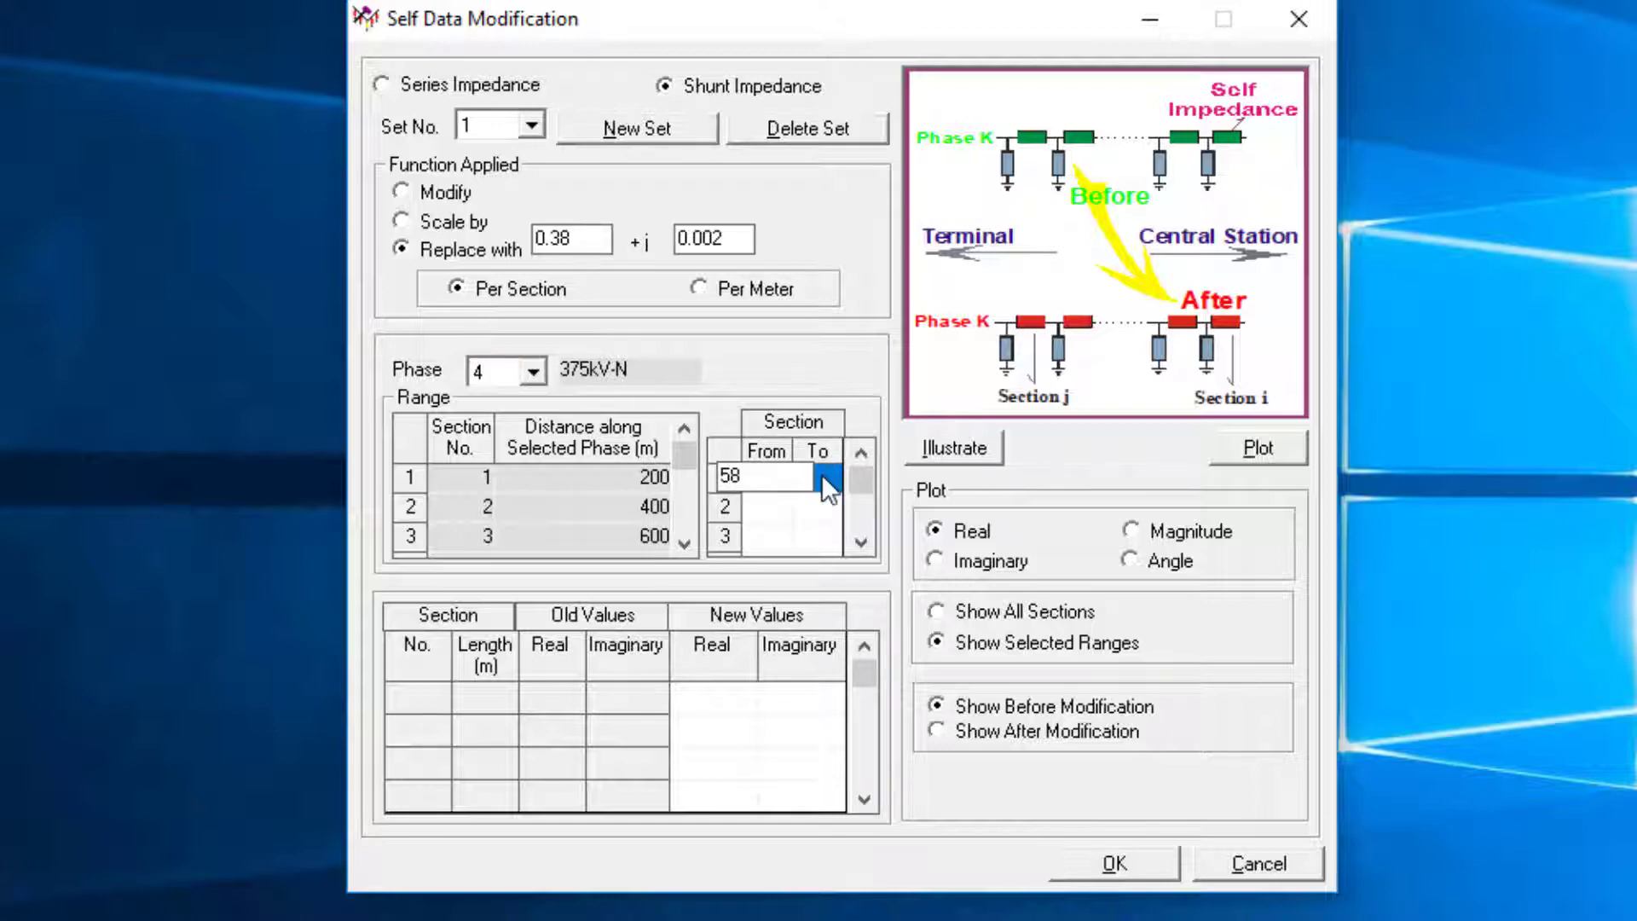
pyautogui.press('Tab')
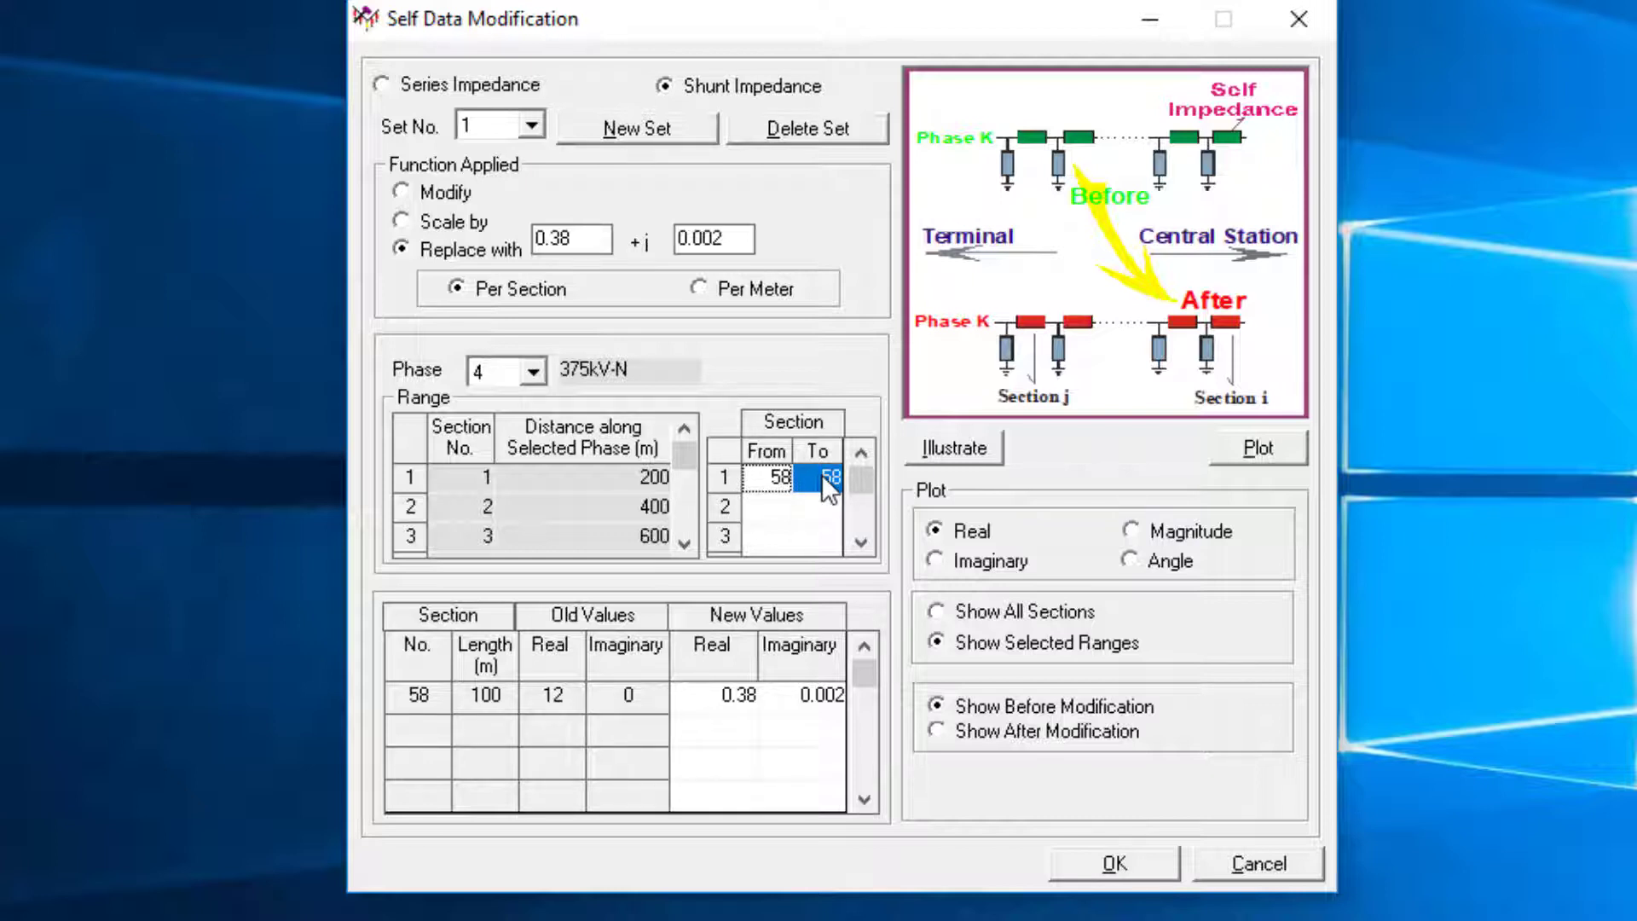
pyautogui.click(617, 126)
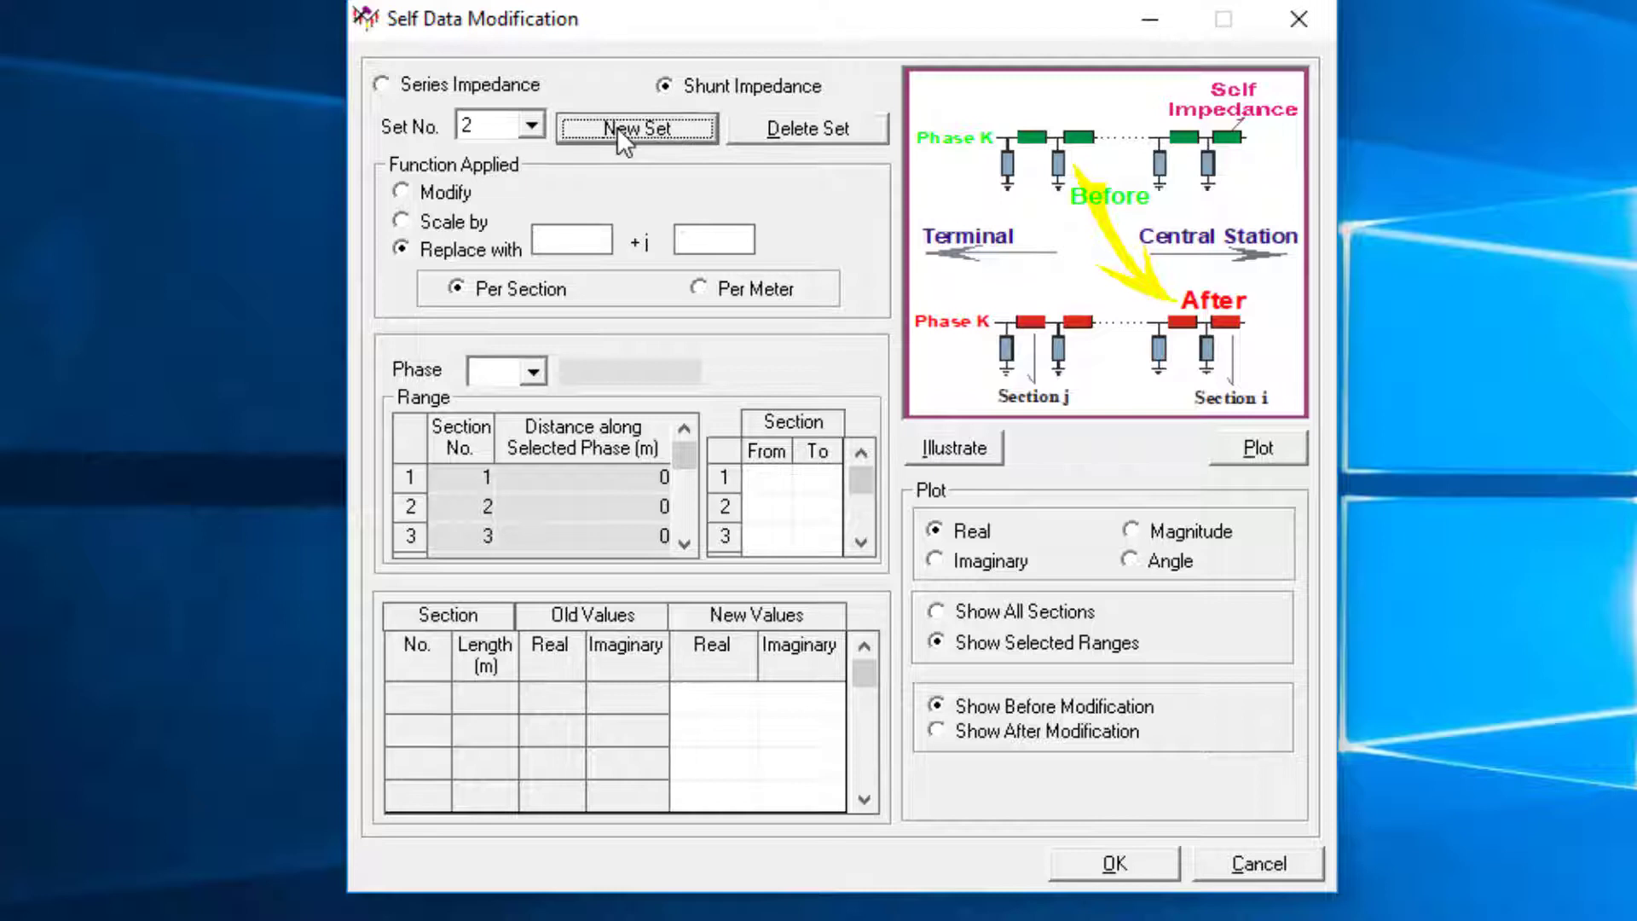
# - Make shunt set 2 replace phase 8 (69kV-N) at section 58 with 99999 + j0, then start set 3
pyautogui.click(554, 243)
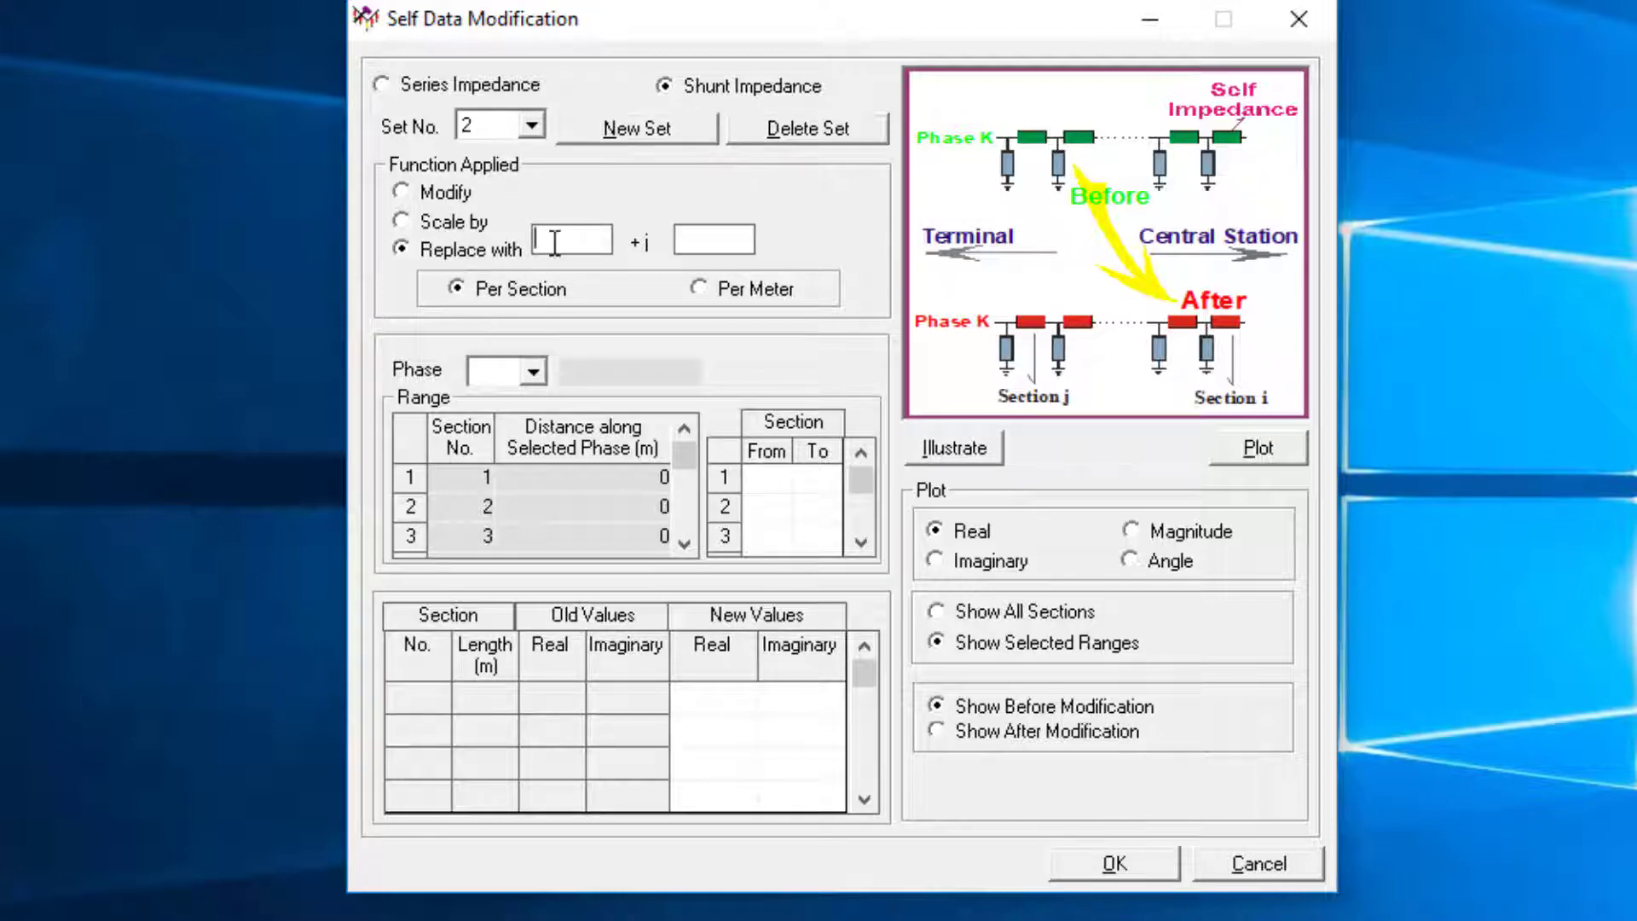
pyautogui.write('99999')
pyautogui.press('Tab')
pyautogui.write('0')
pyautogui.click(533, 372)
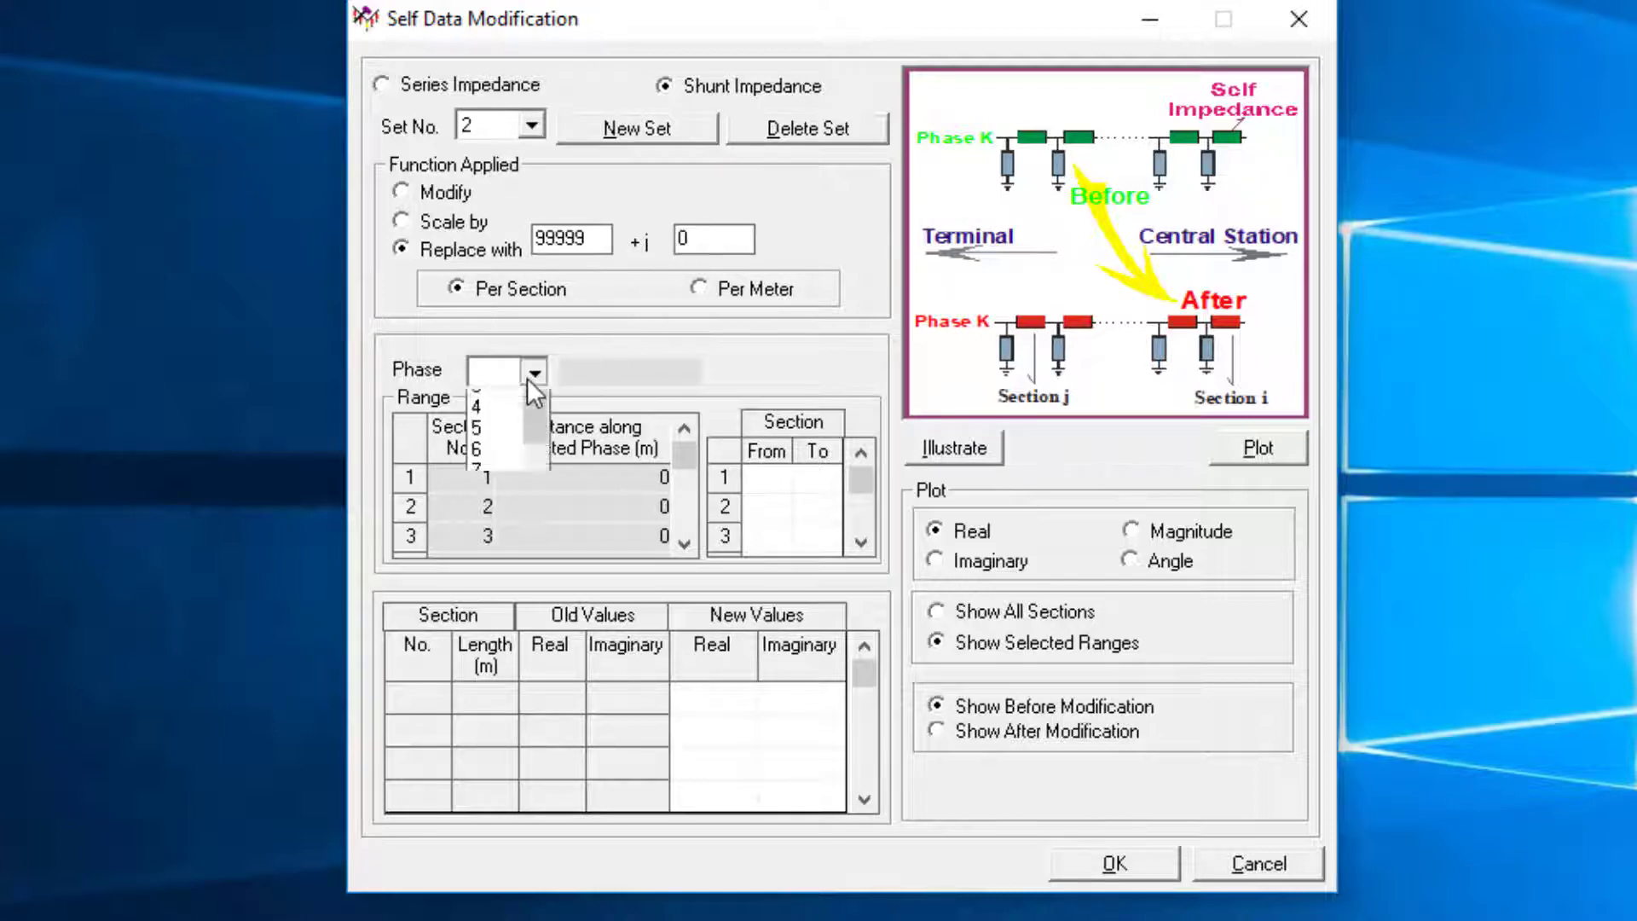
pyautogui.click(495, 541)
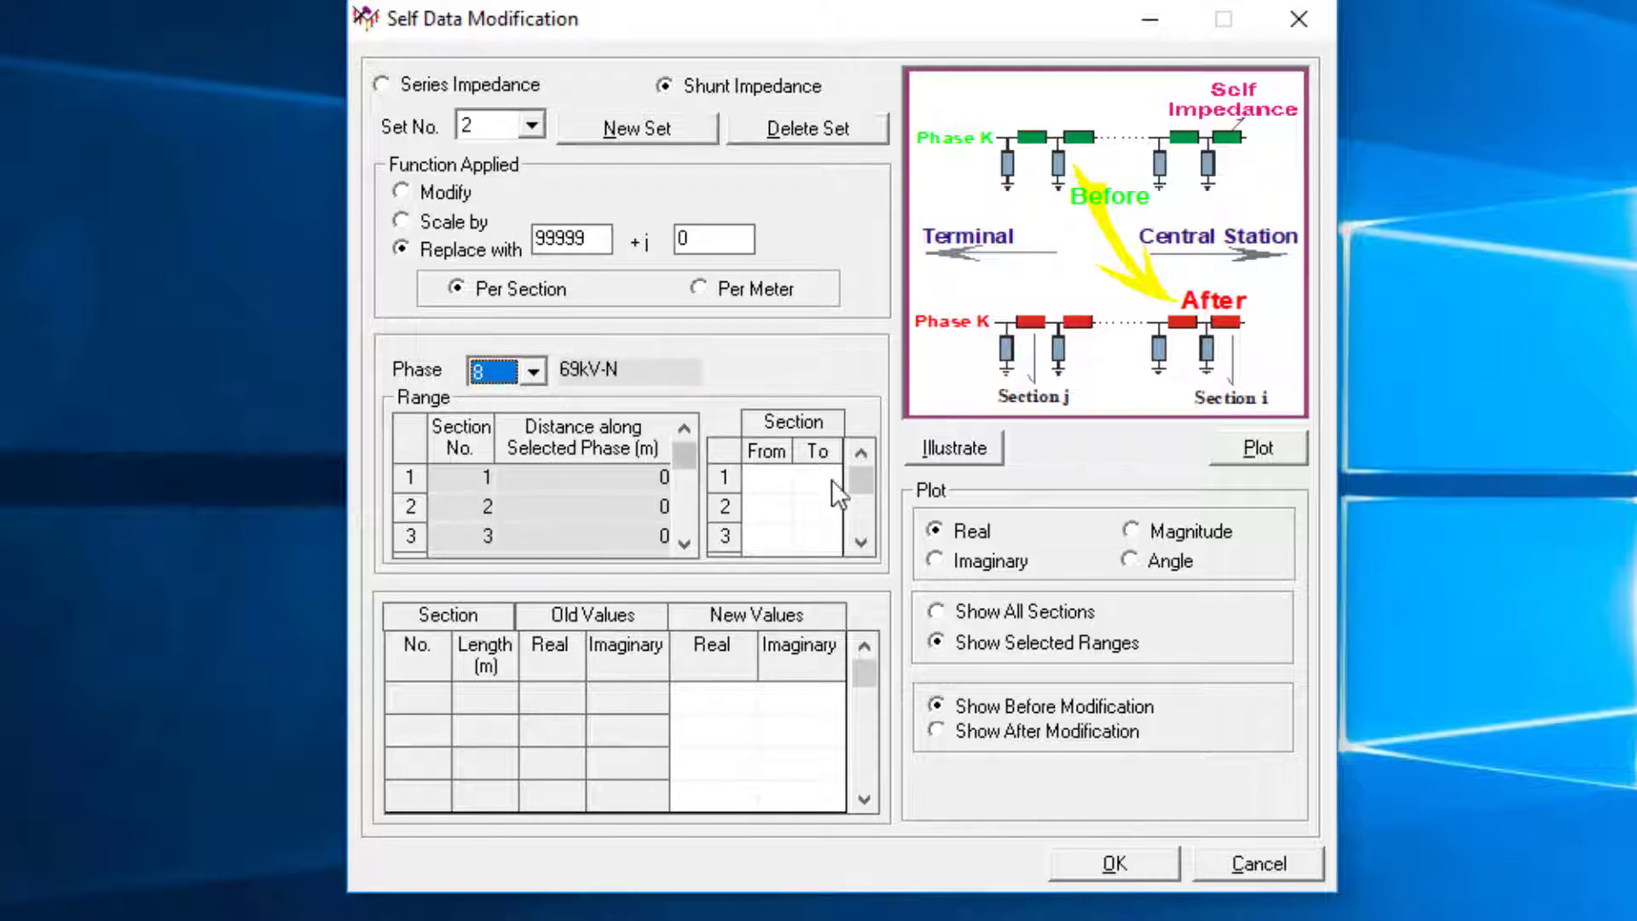
pyautogui.moveTo(755, 484); pyautogui.dragTo(809, 485)
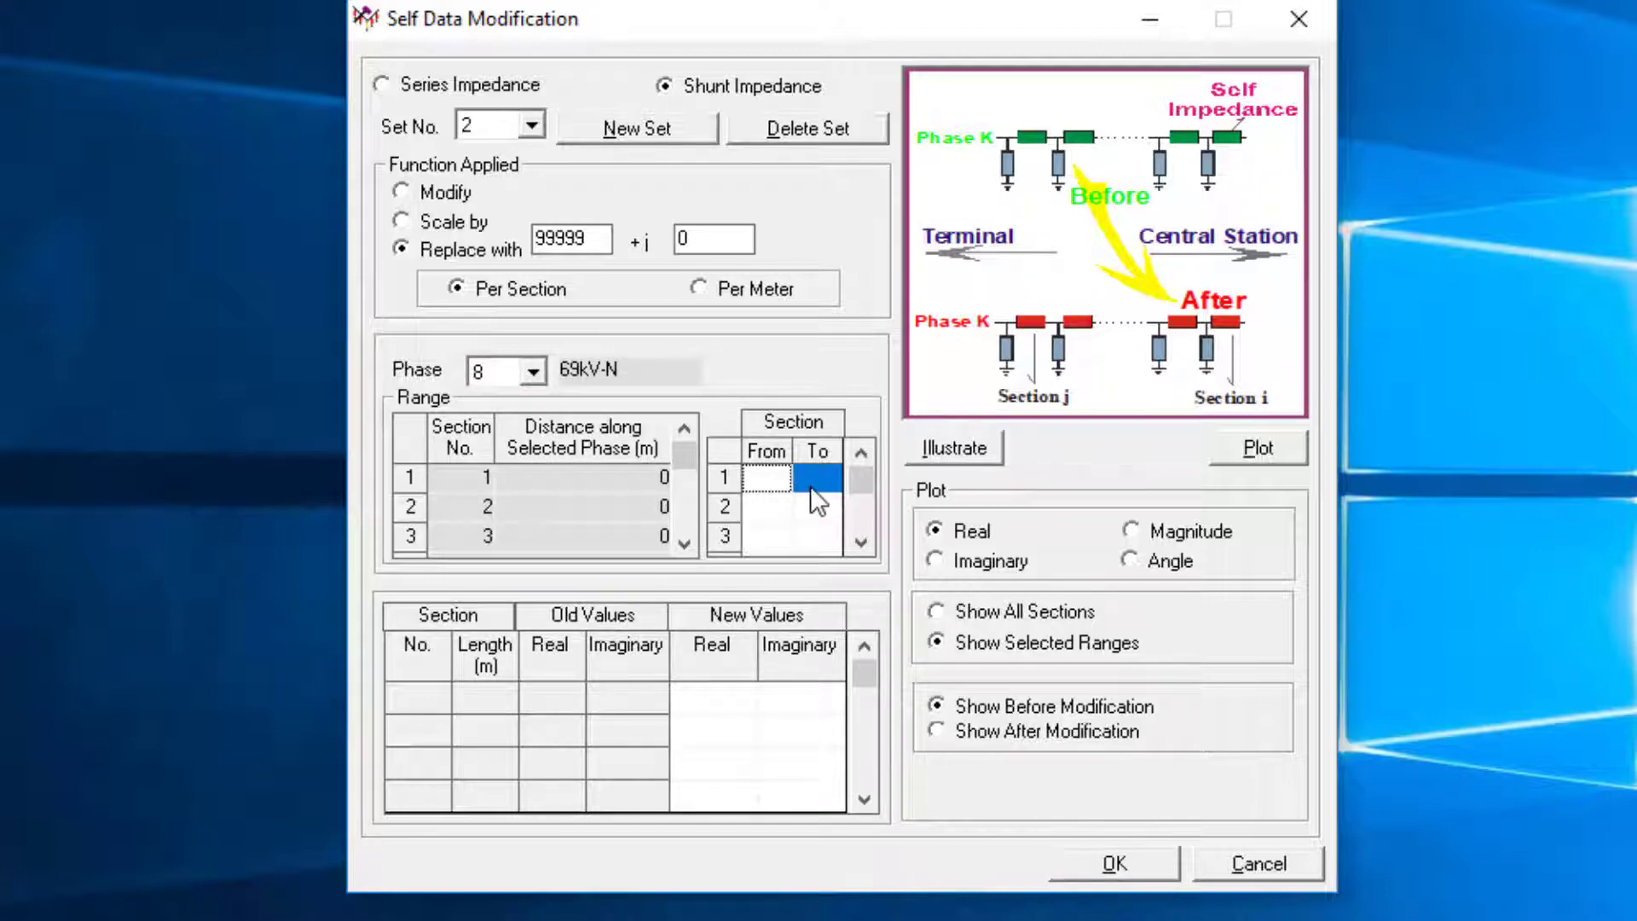
pyautogui.write('58')
pyautogui.press('Return')
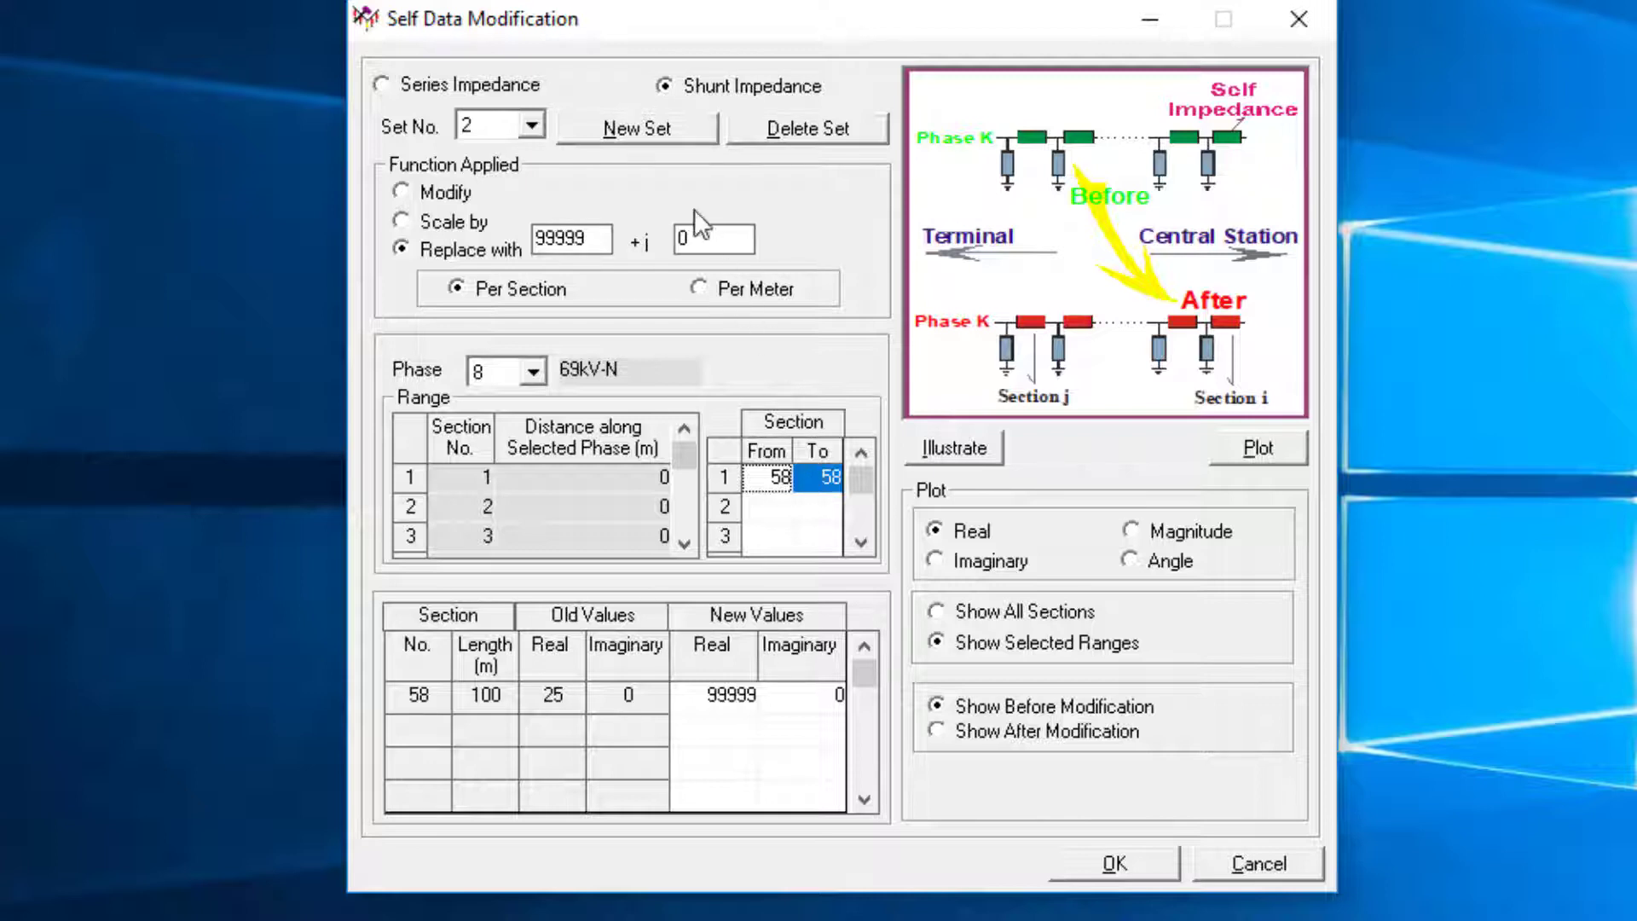
pyautogui.click(654, 134)
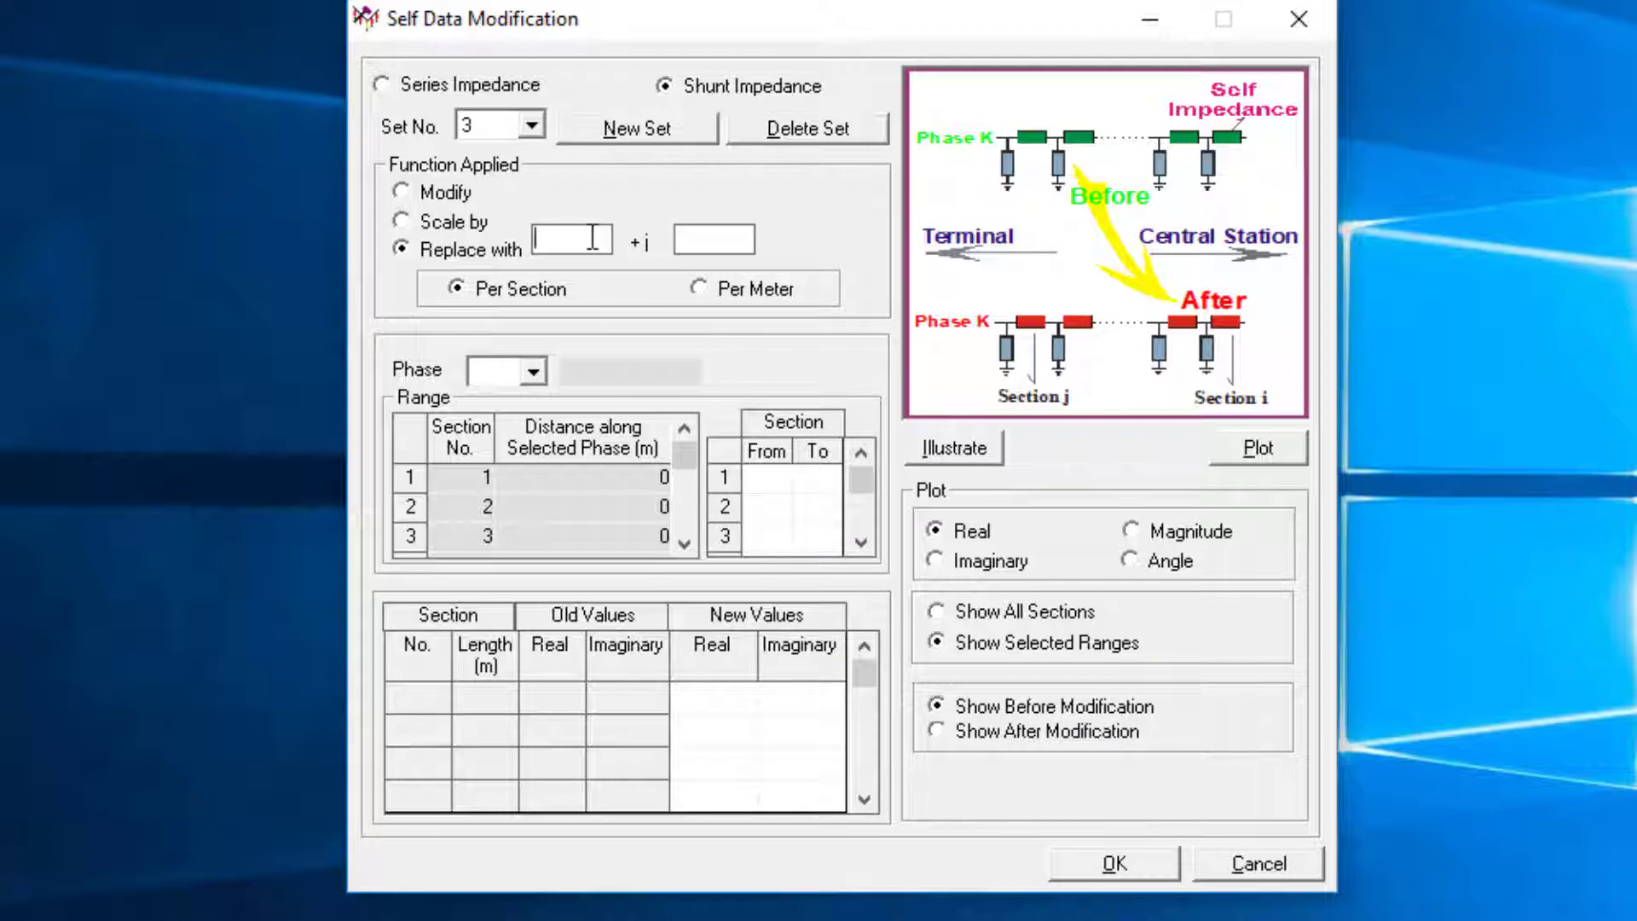
# - Make shunt set 3 replace Pipeline phase 1 at section 16 with 4.8 + j0.0005, and apply
pyautogui.write('4.8')
pyautogui.press('Tab')
pyautogui.write('0.0005')
pyautogui.click(535, 375)
pyautogui.click(499, 398)
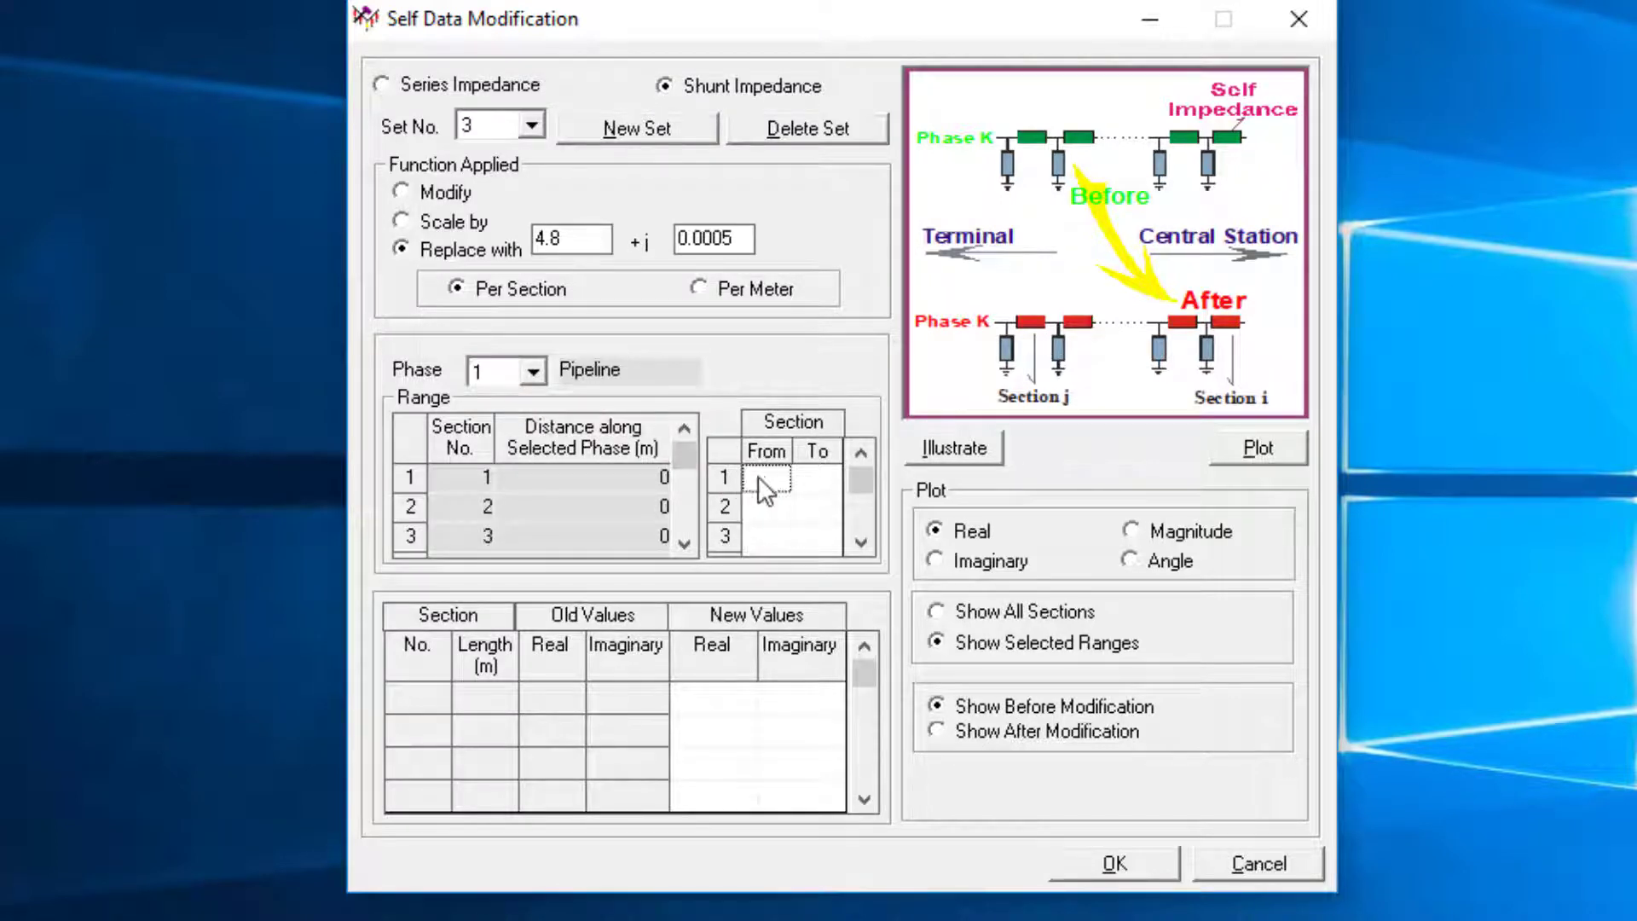
pyautogui.click(805, 476)
pyautogui.write('16')
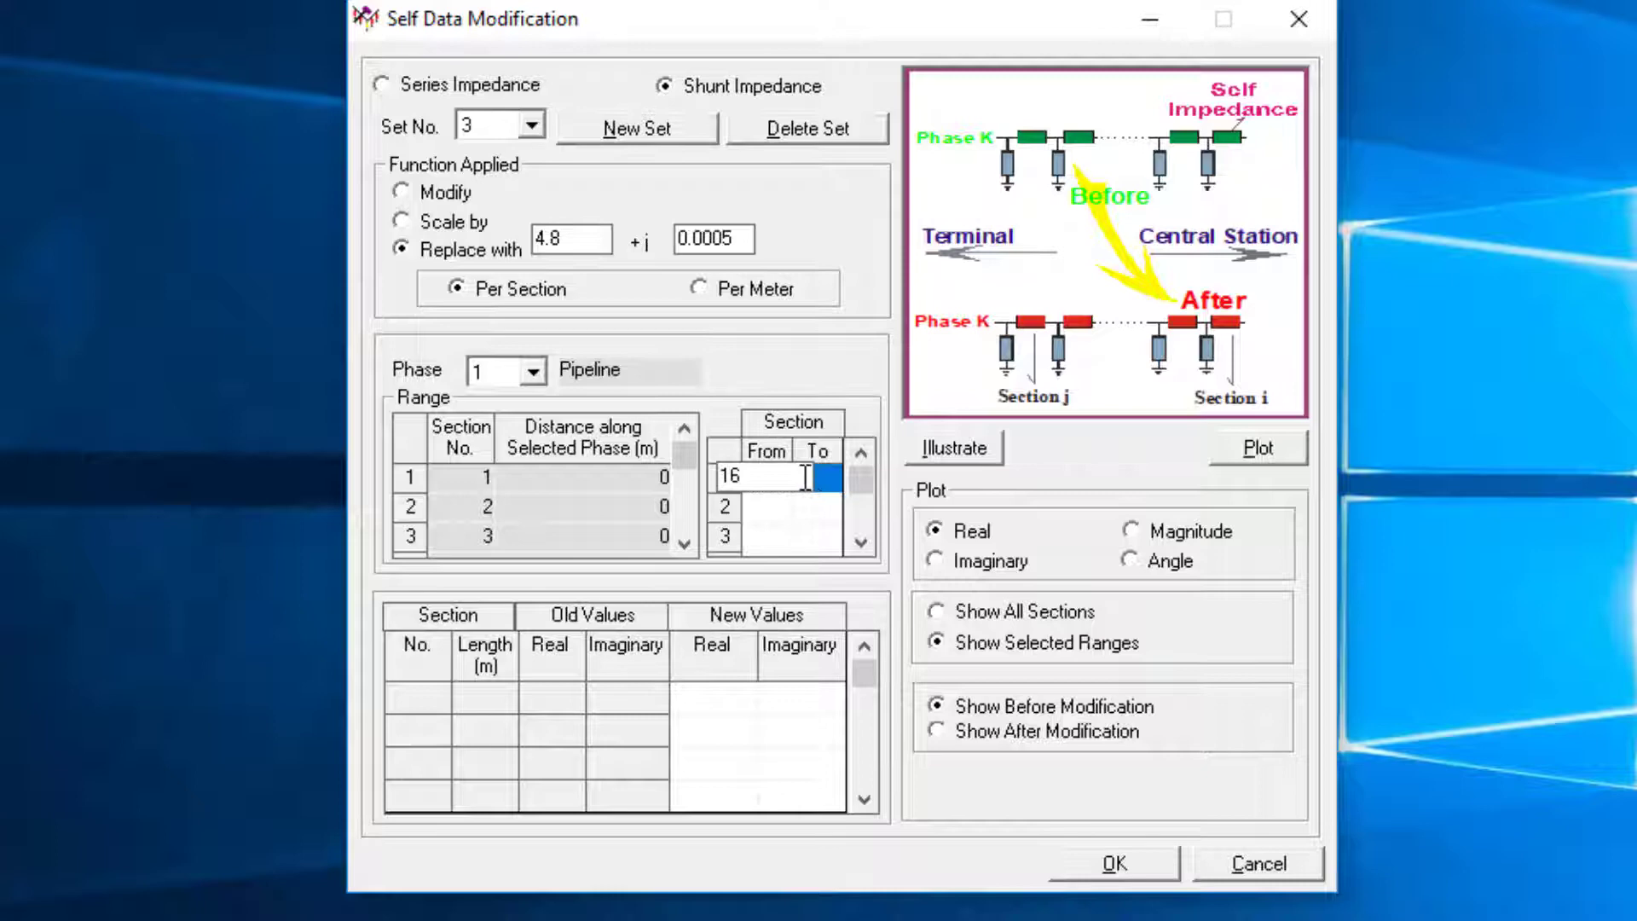
pyautogui.press('Tab')
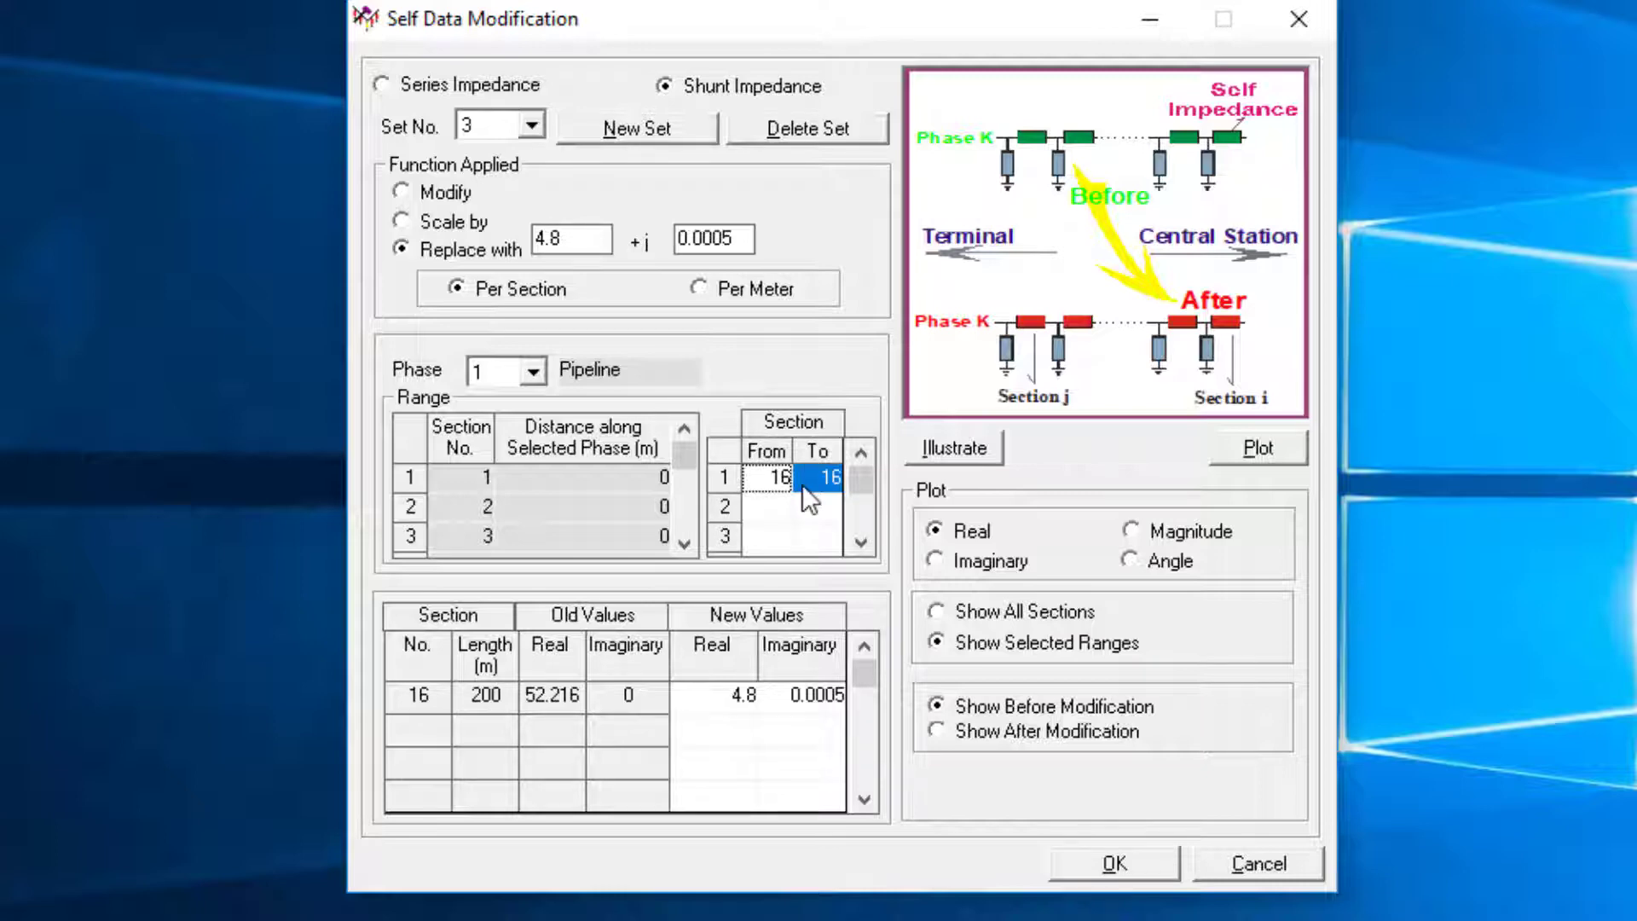
pyautogui.press('Return')
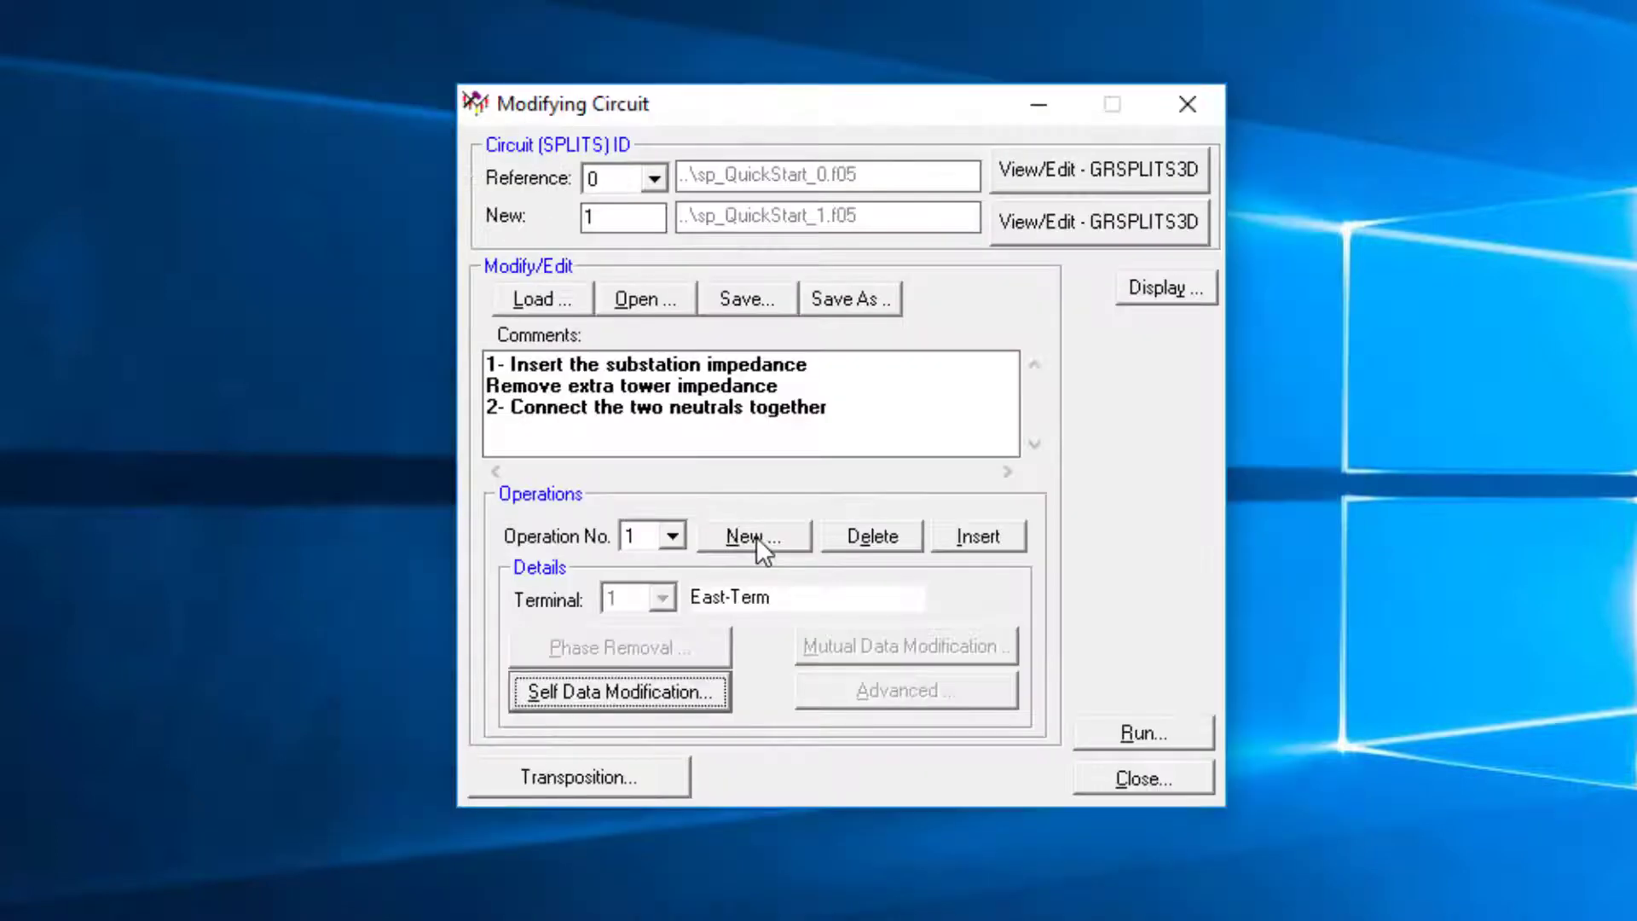
# - Add operation 2 on East-Term with a new connection impedance set in Mutual Data Modification
pyautogui.click(756, 537)
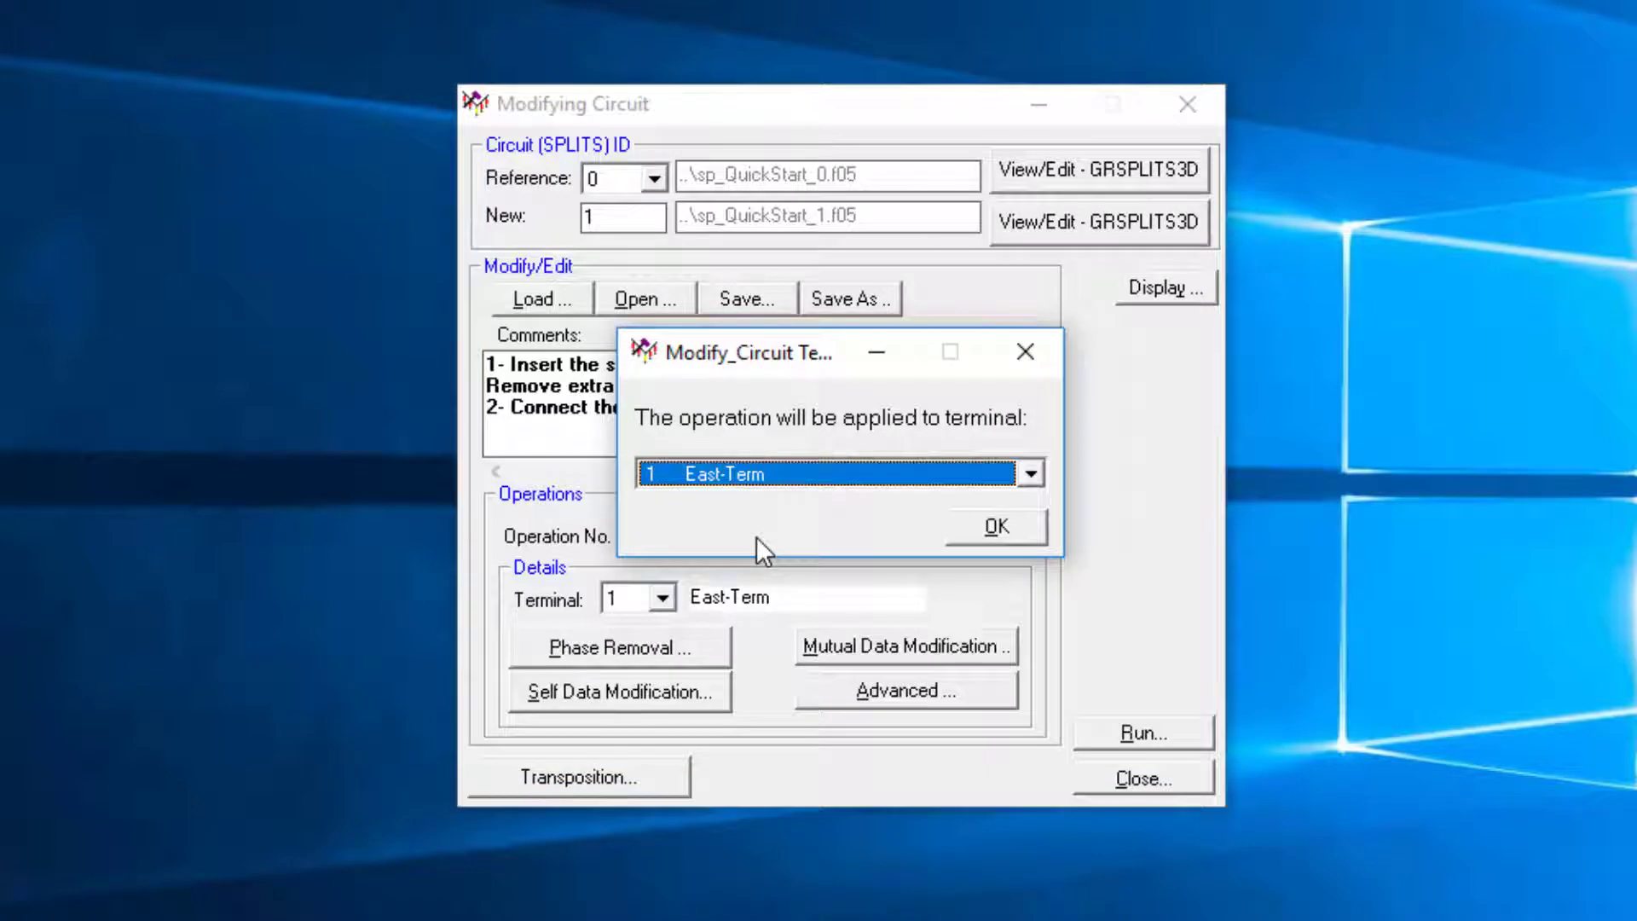
pyautogui.click(991, 531)
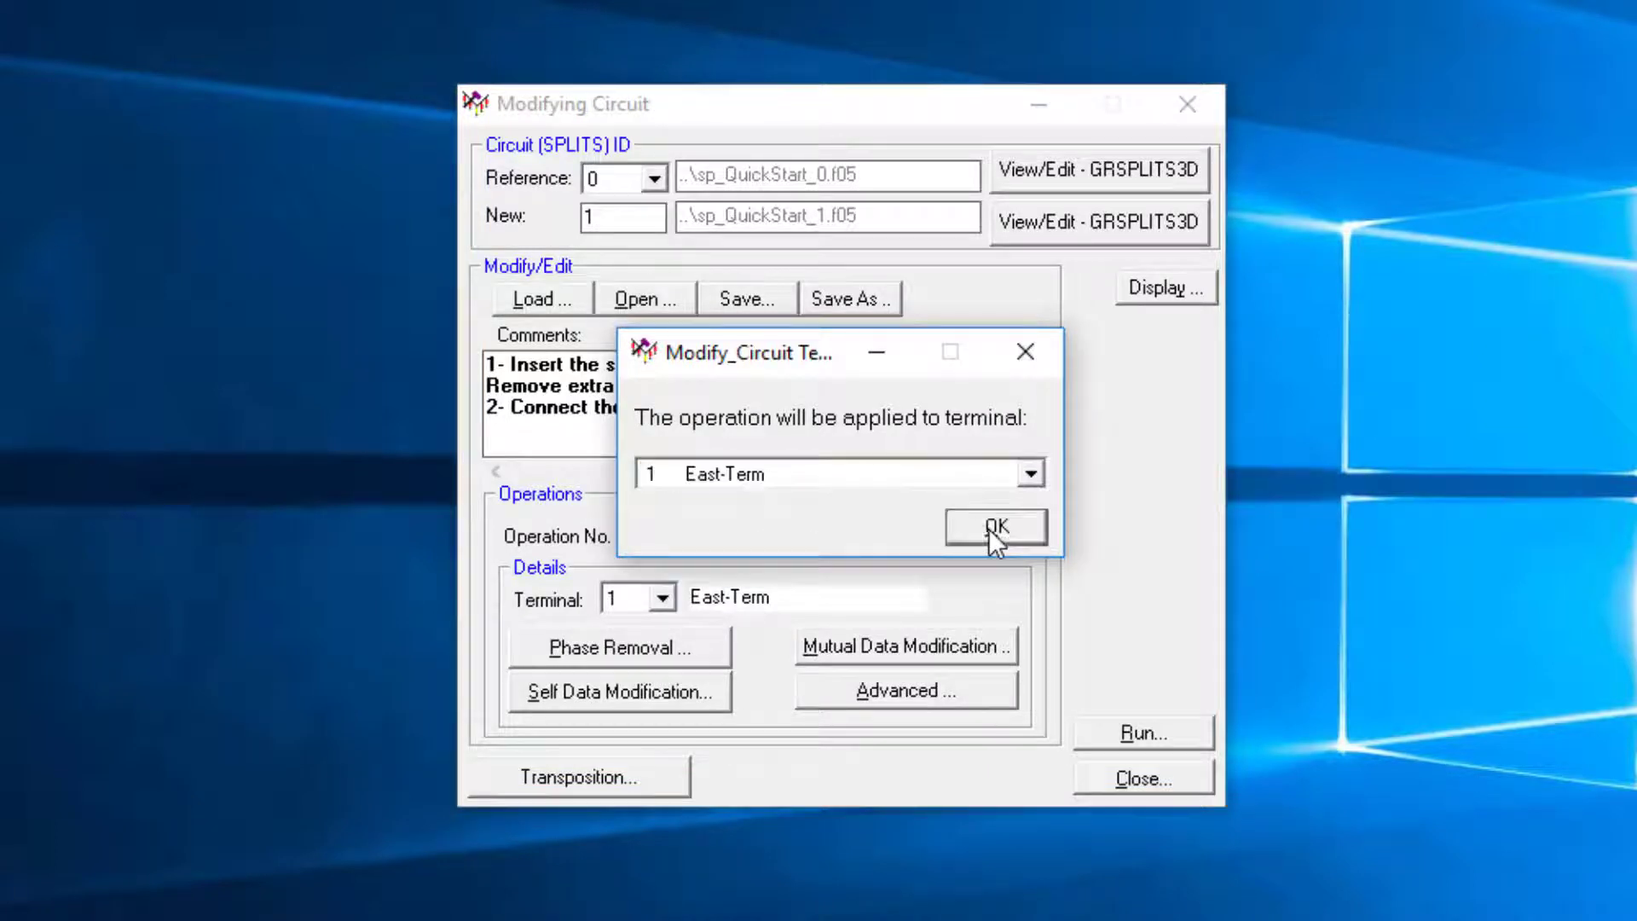
pyautogui.click(979, 647)
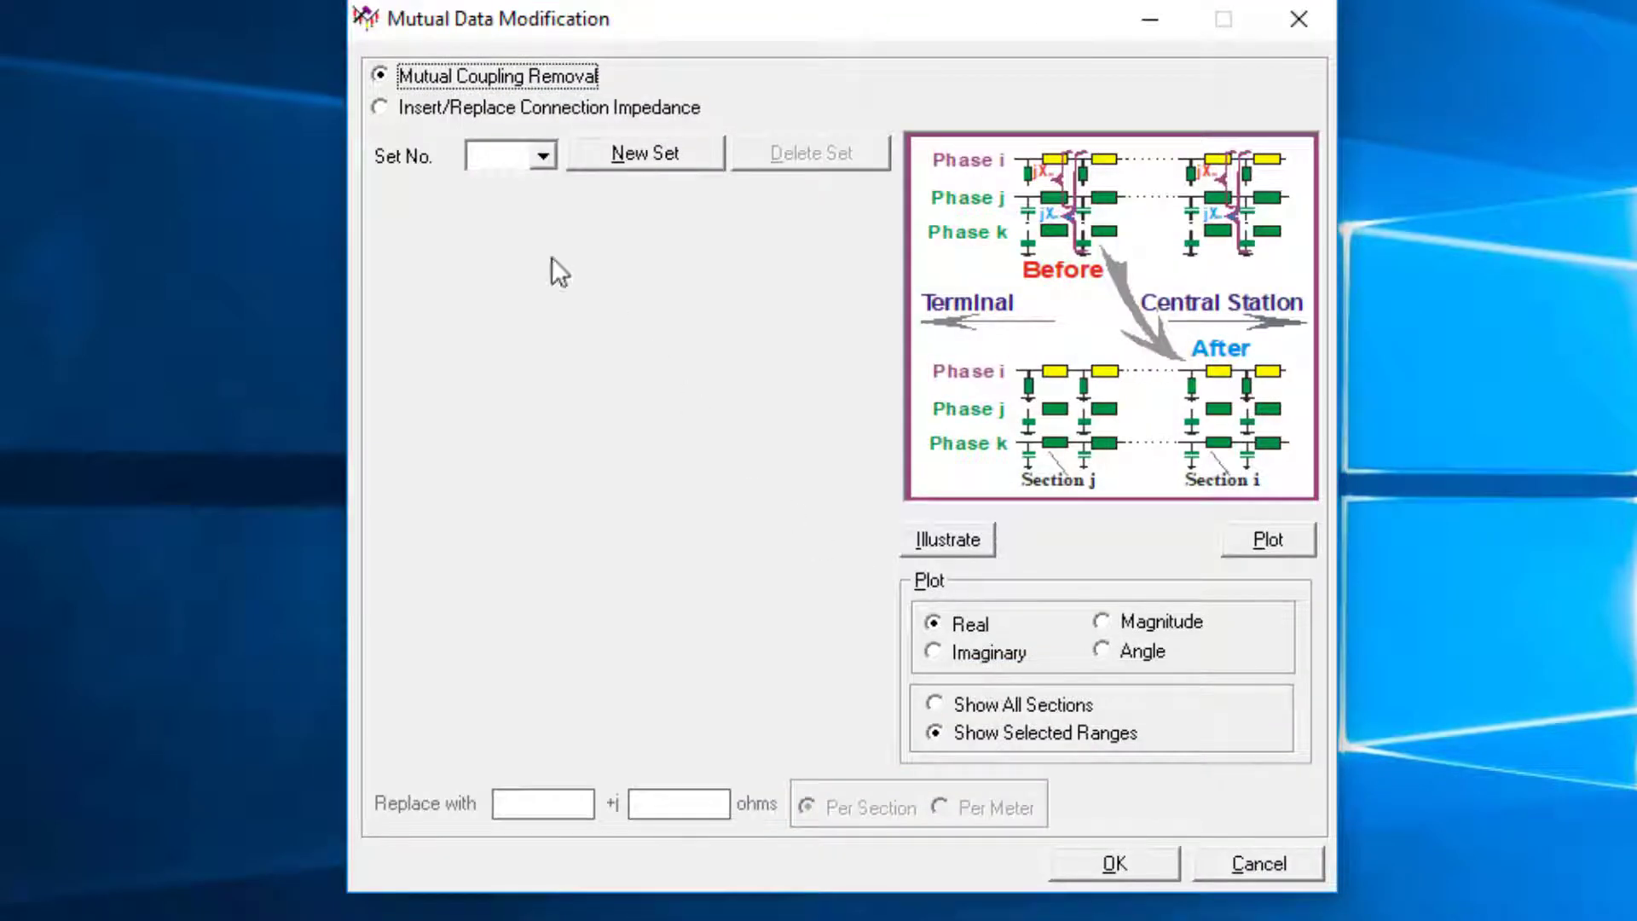
pyautogui.click(394, 117)
pyautogui.click(629, 156)
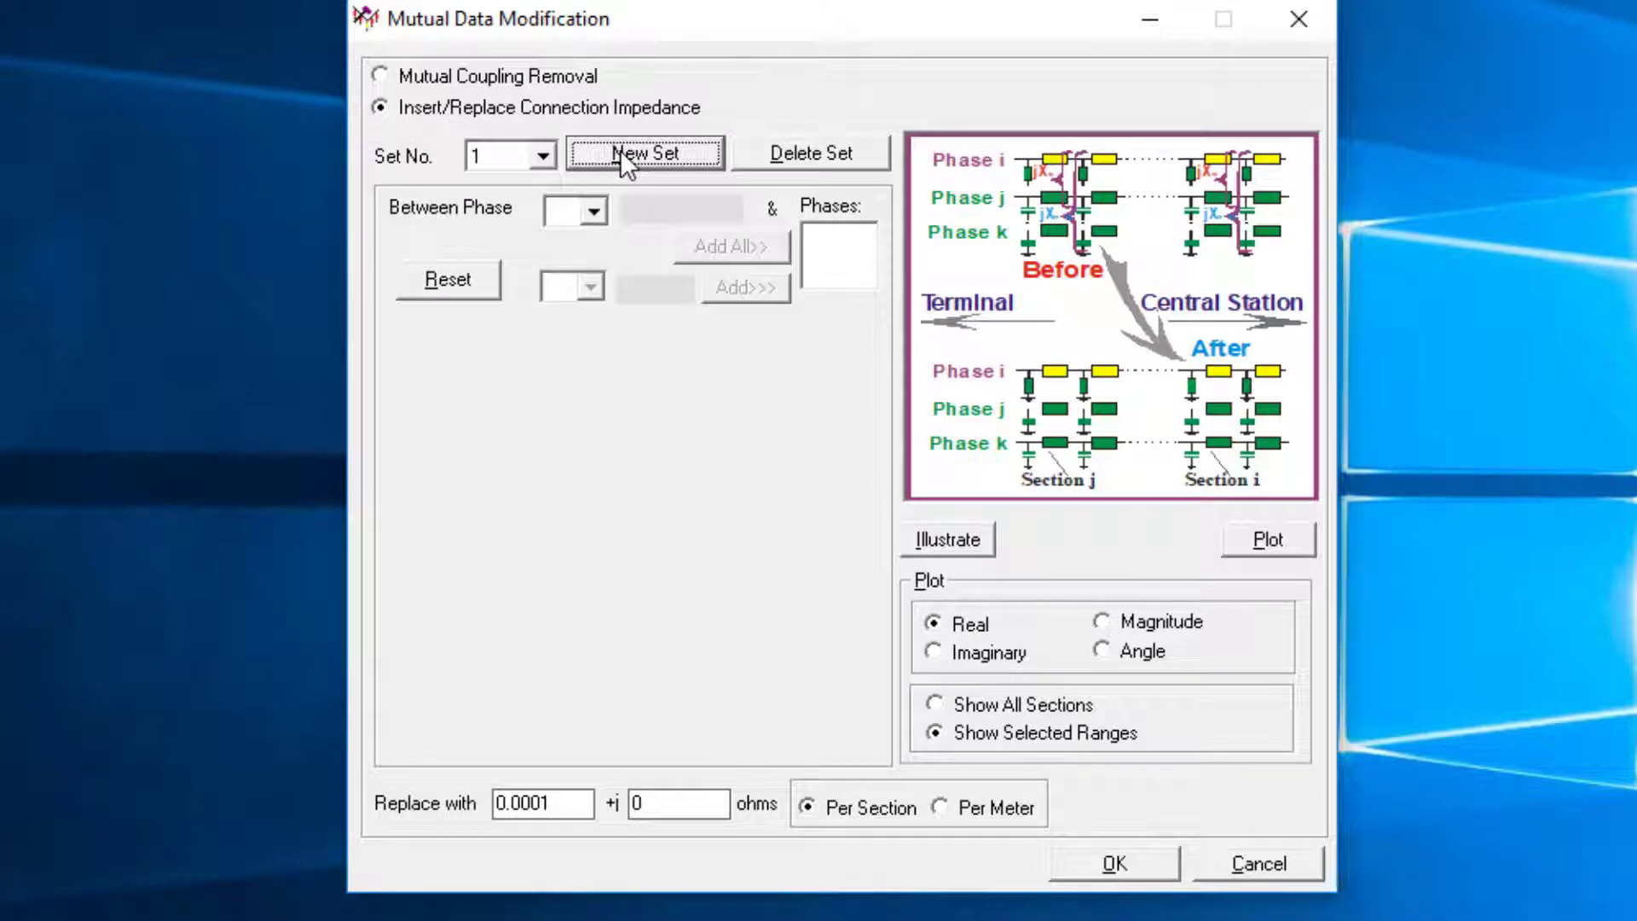
# - Connect phases 4 (375kV-N) and 8 (69kV-N) at section 58 through 0.0001 + j0 ohms
pyautogui.click(595, 211)
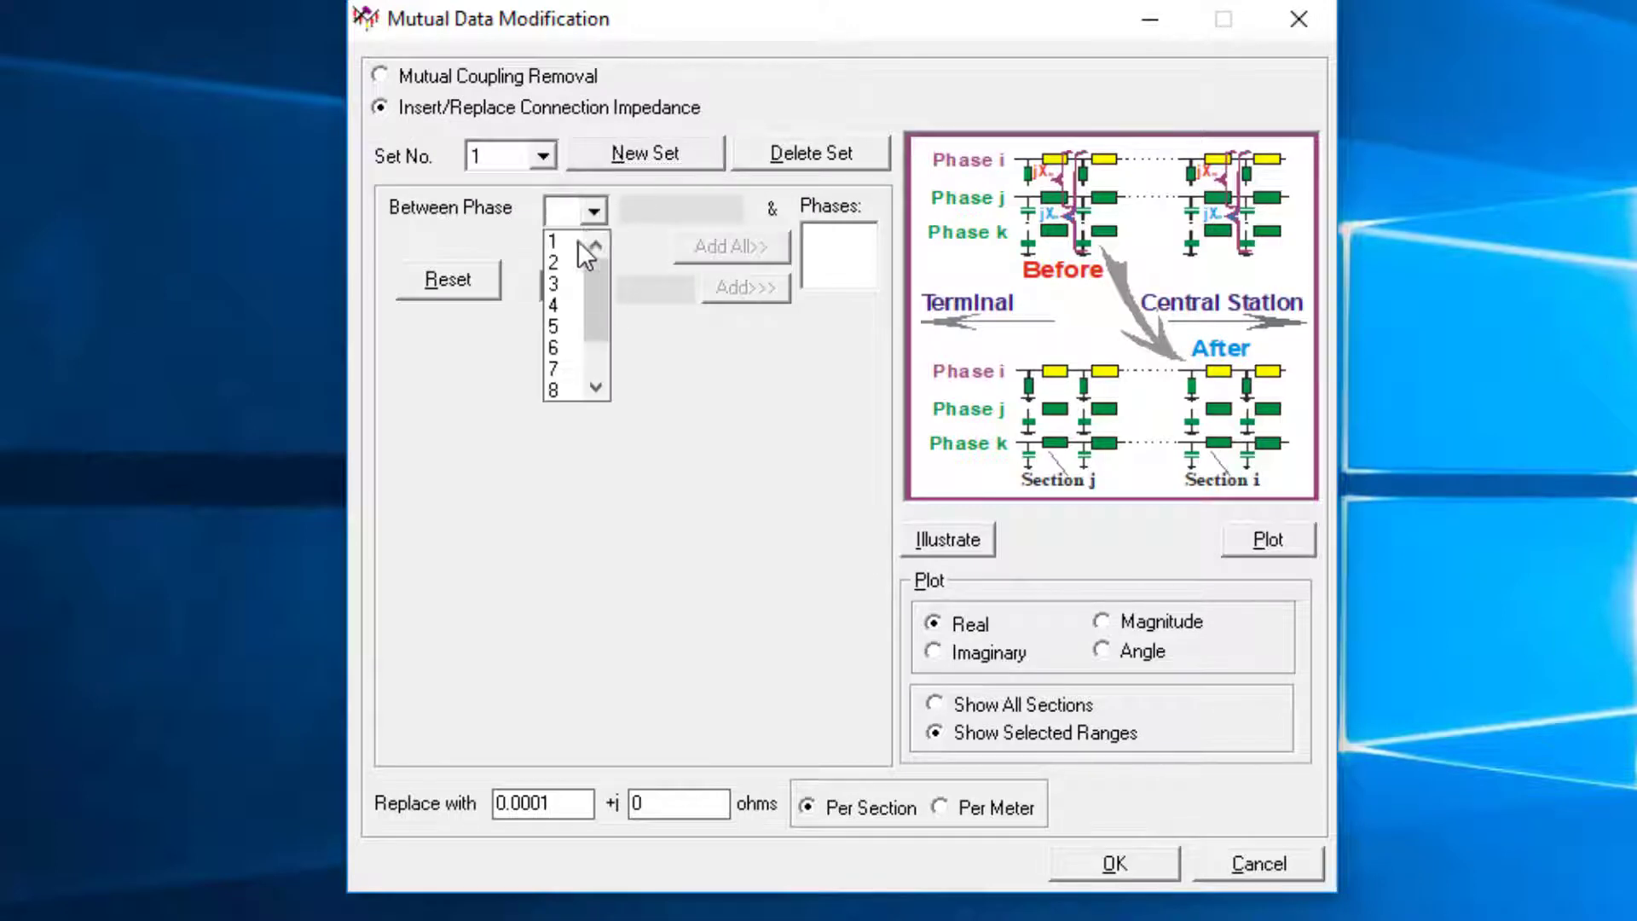
pyautogui.click(562, 312)
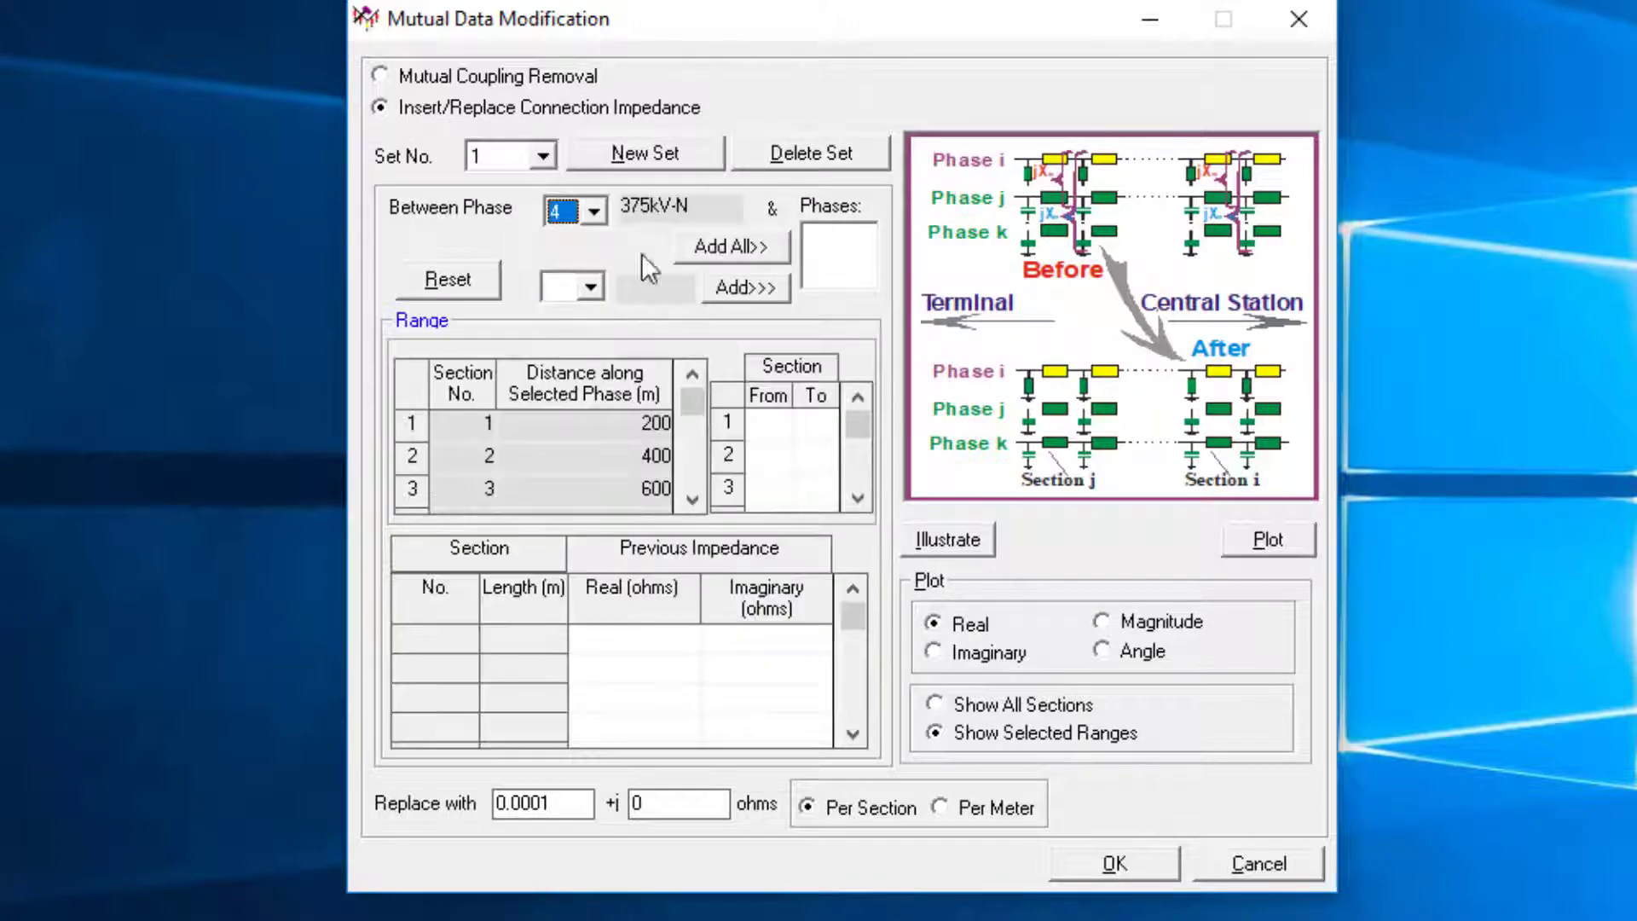
pyautogui.click(591, 290)
pyautogui.click(568, 461)
pyautogui.click(737, 290)
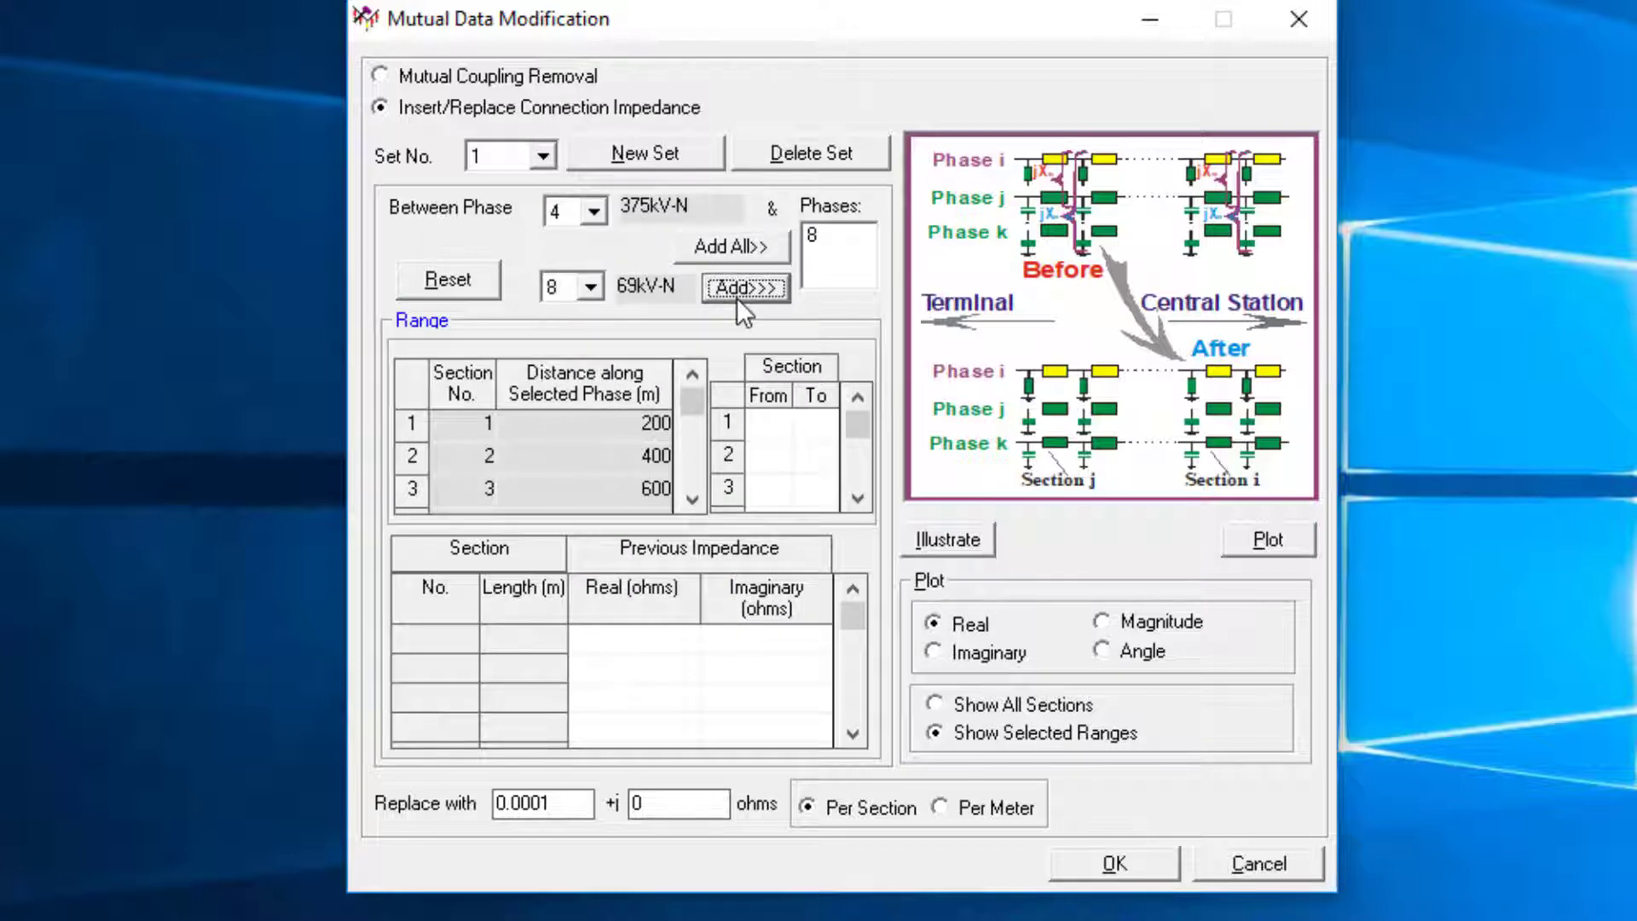
pyautogui.click(810, 430)
pyautogui.write('58')
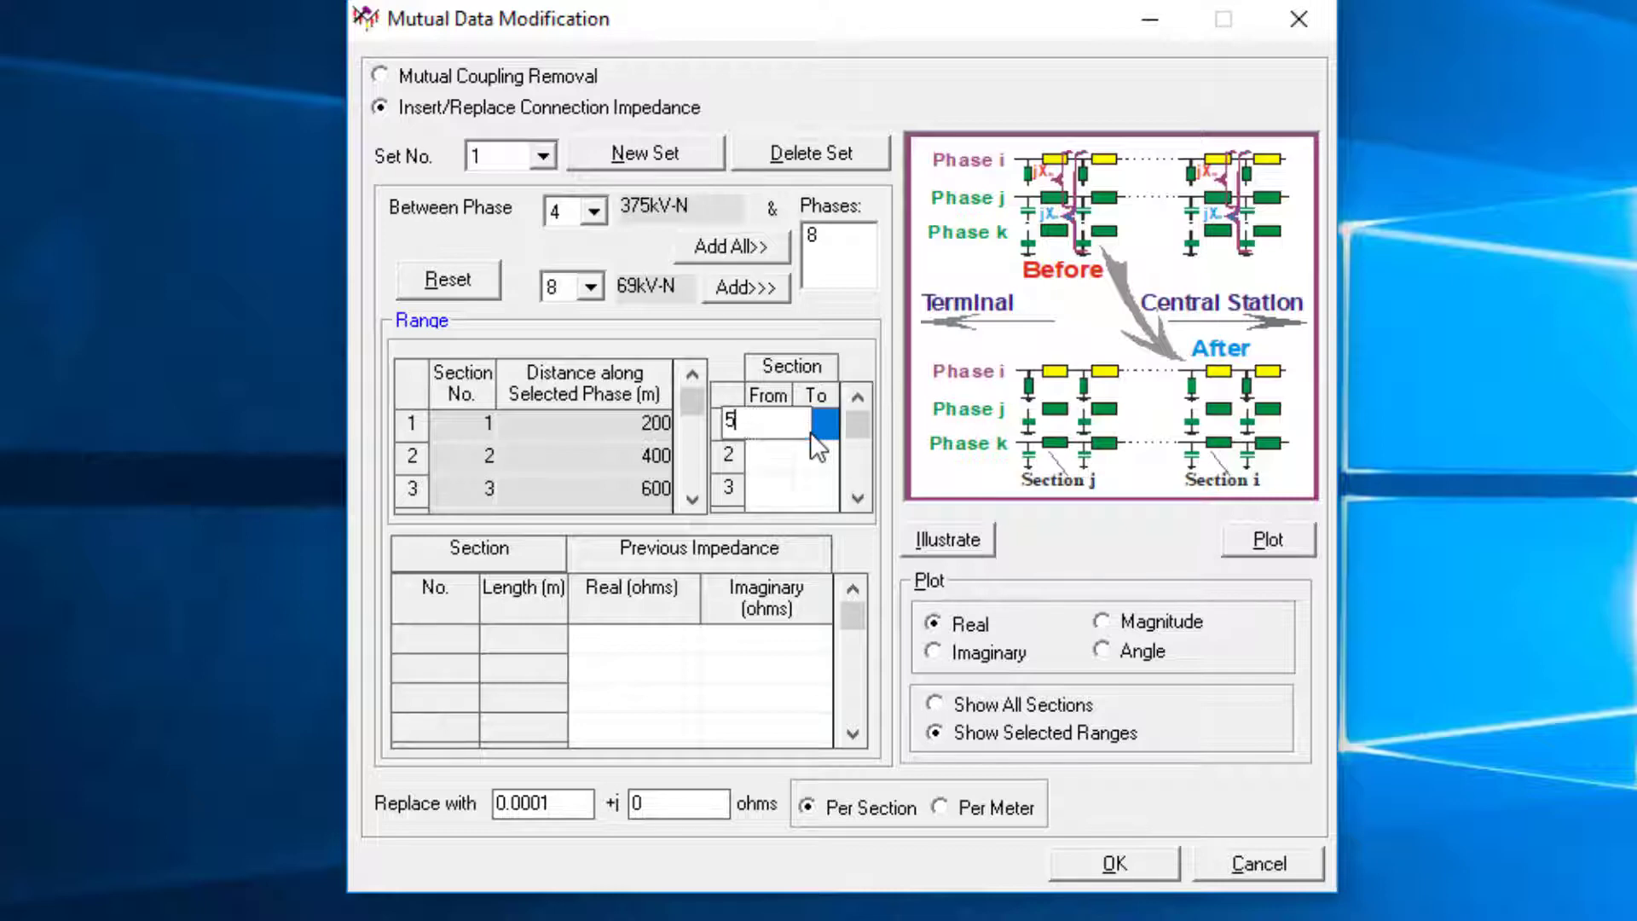
pyautogui.click(813, 427)
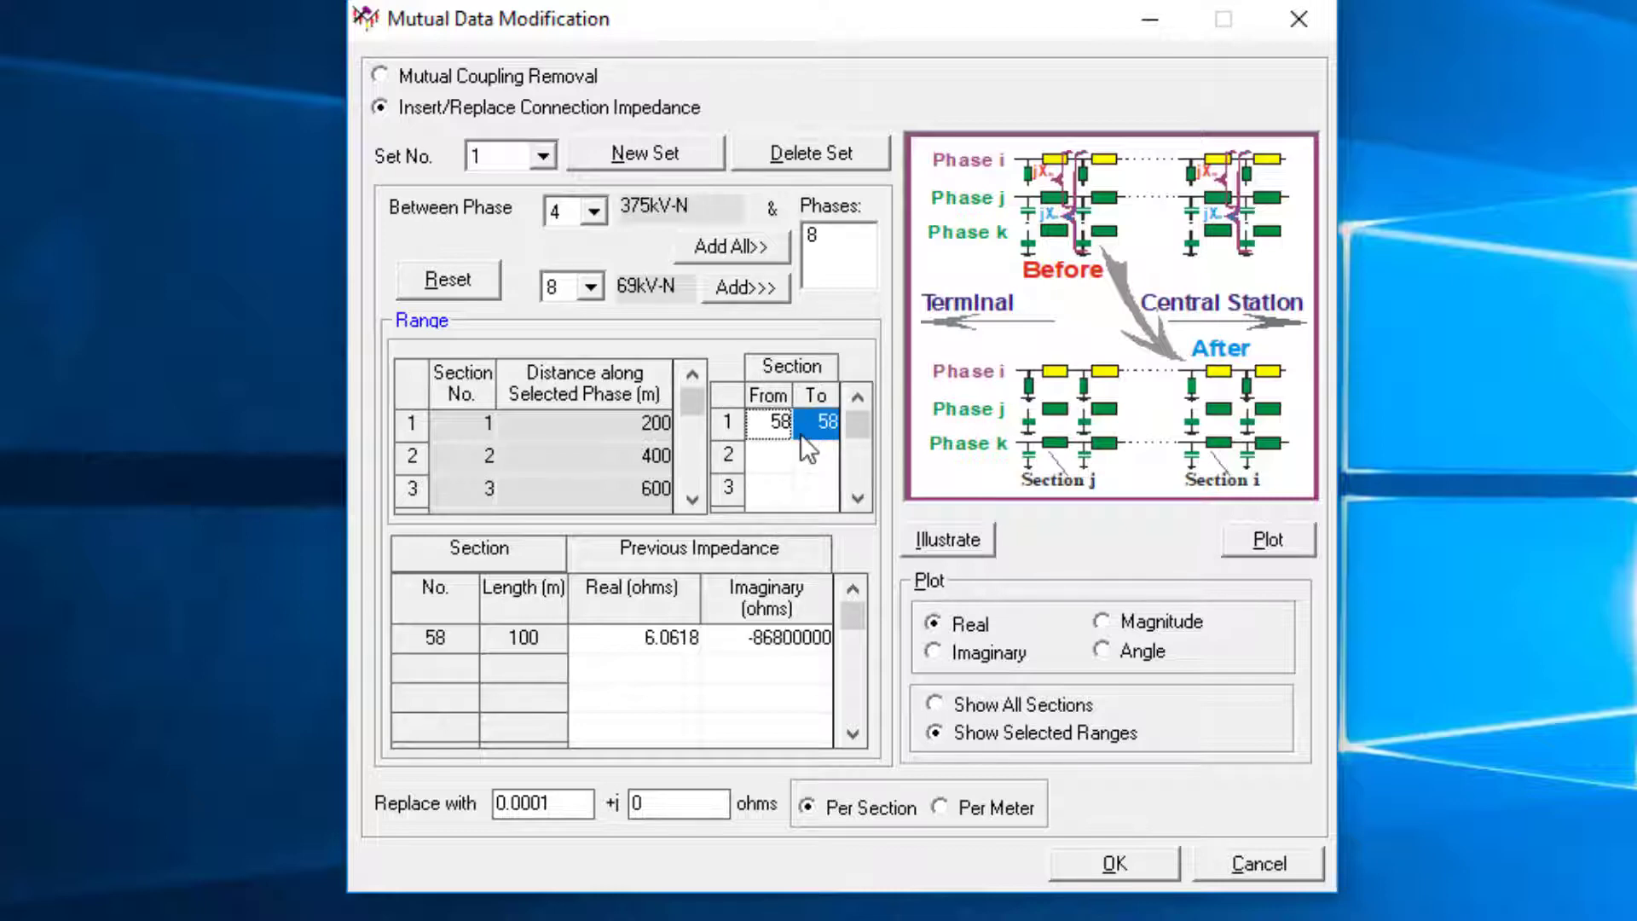
pyautogui.click(1128, 857)
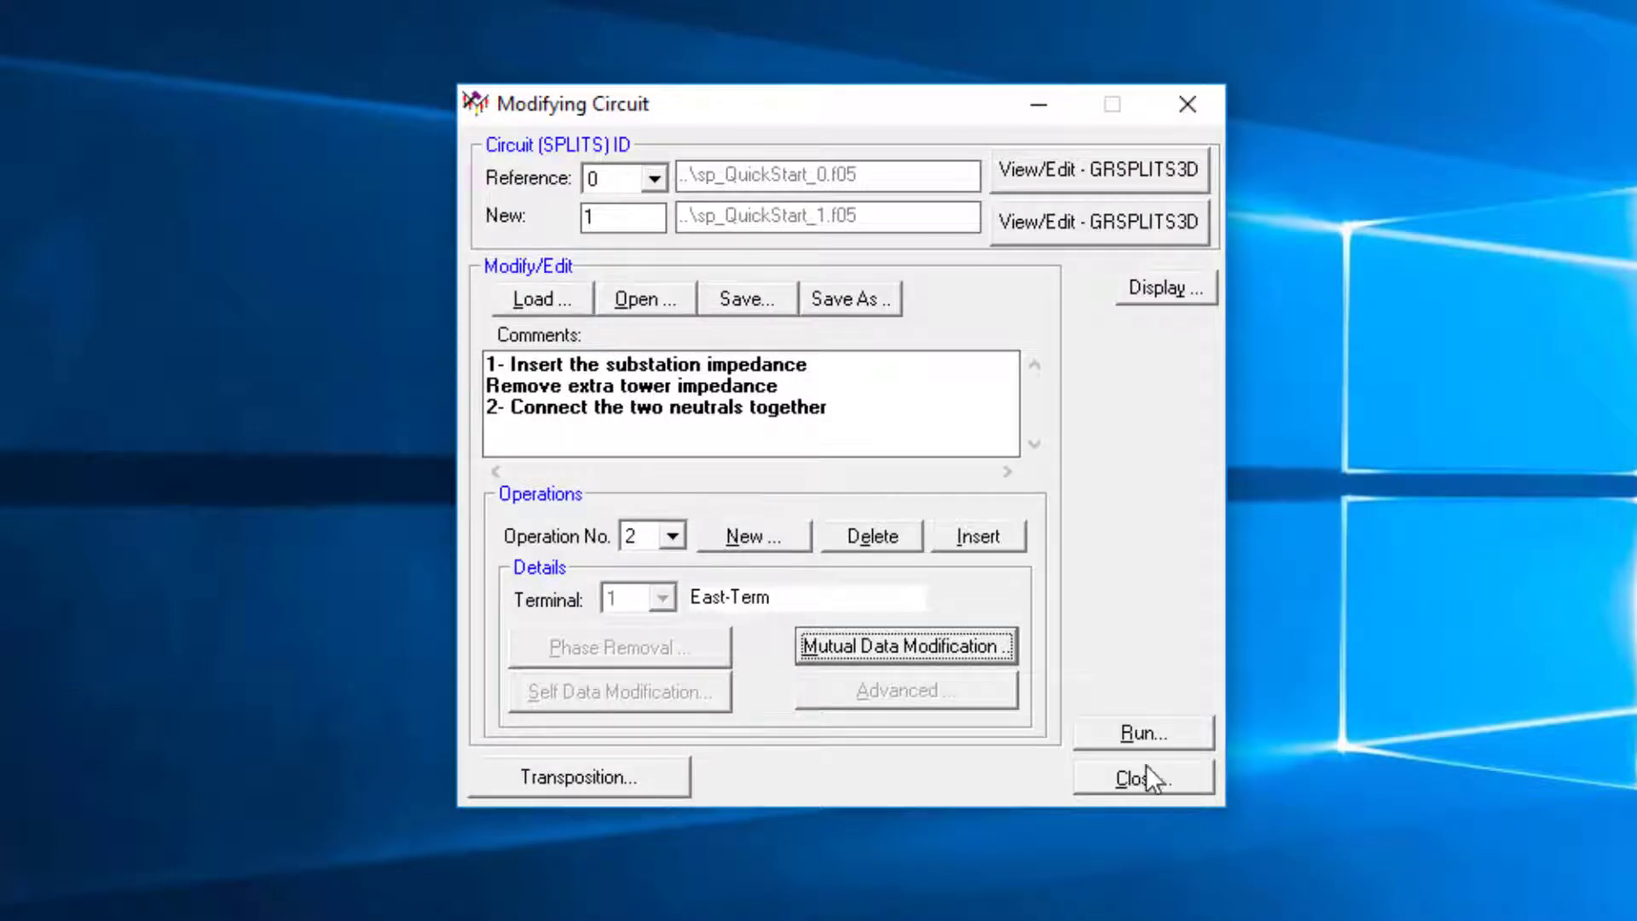
# - Save the data and run circuit model 1 as a single SPLITS computation
pyautogui.click(1149, 725)
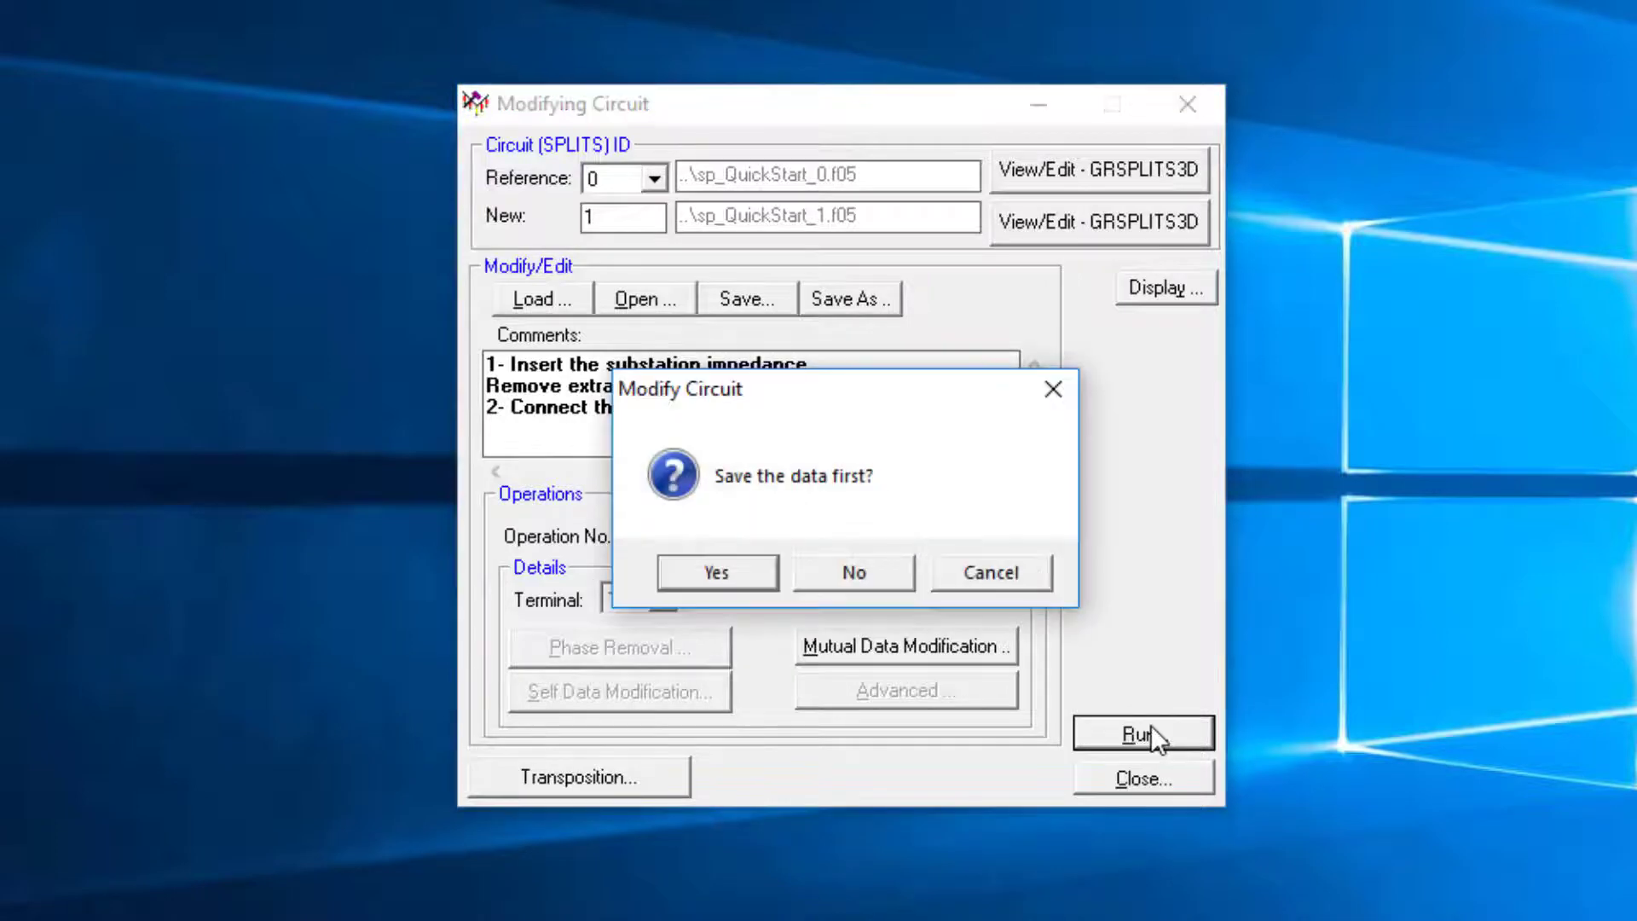
pyautogui.click(735, 563)
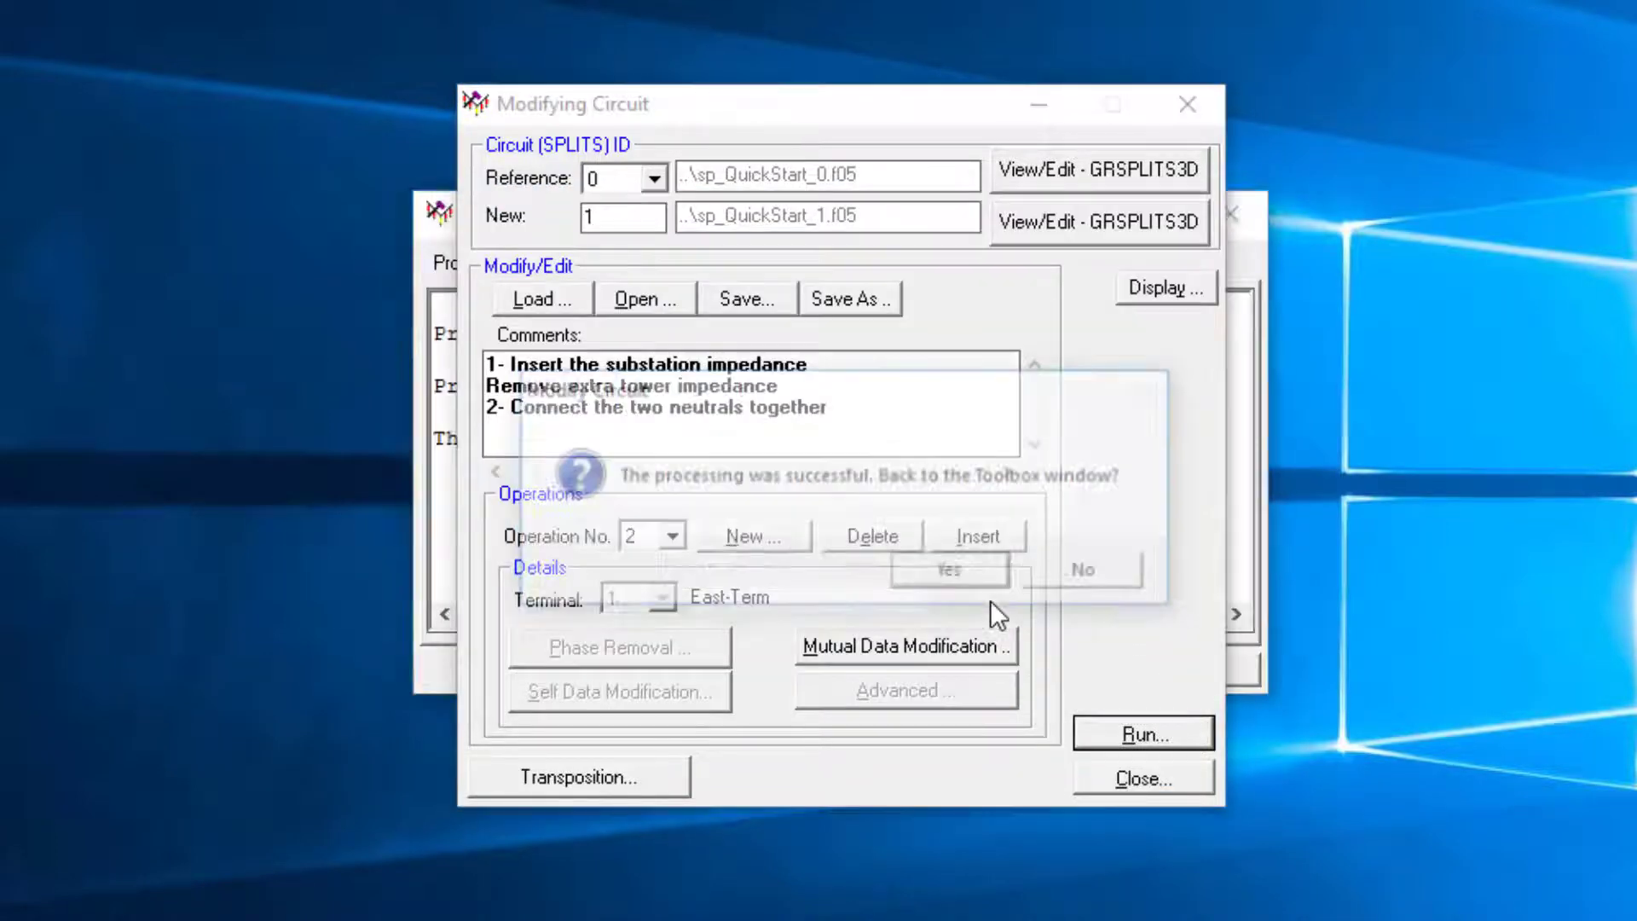
pyautogui.click(963, 576)
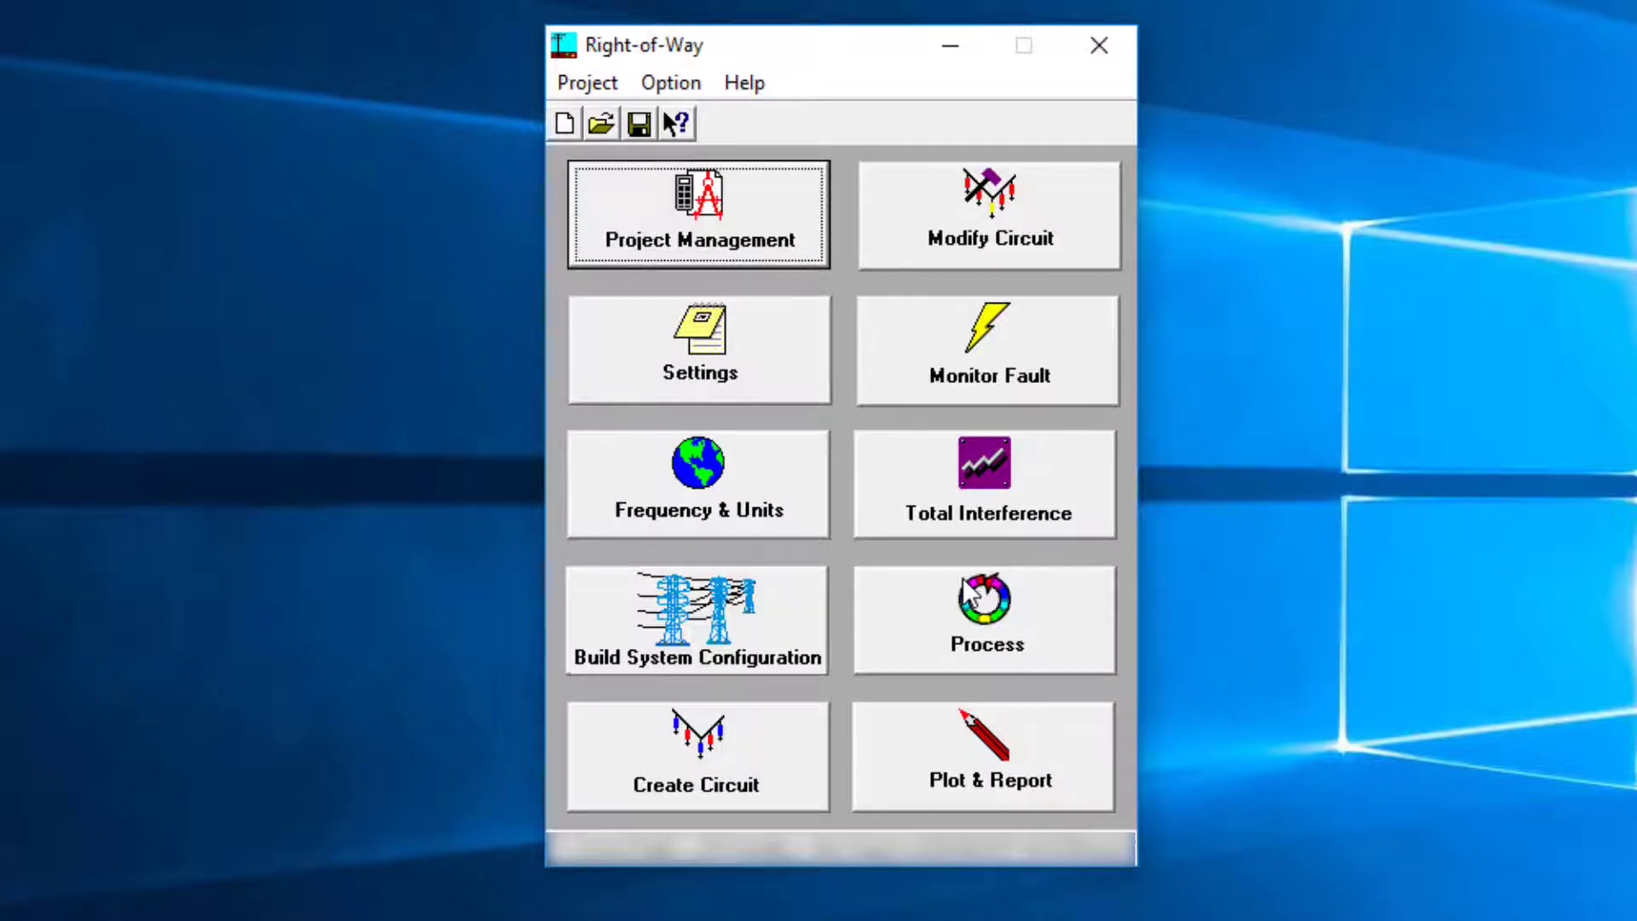
pyautogui.click(1052, 657)
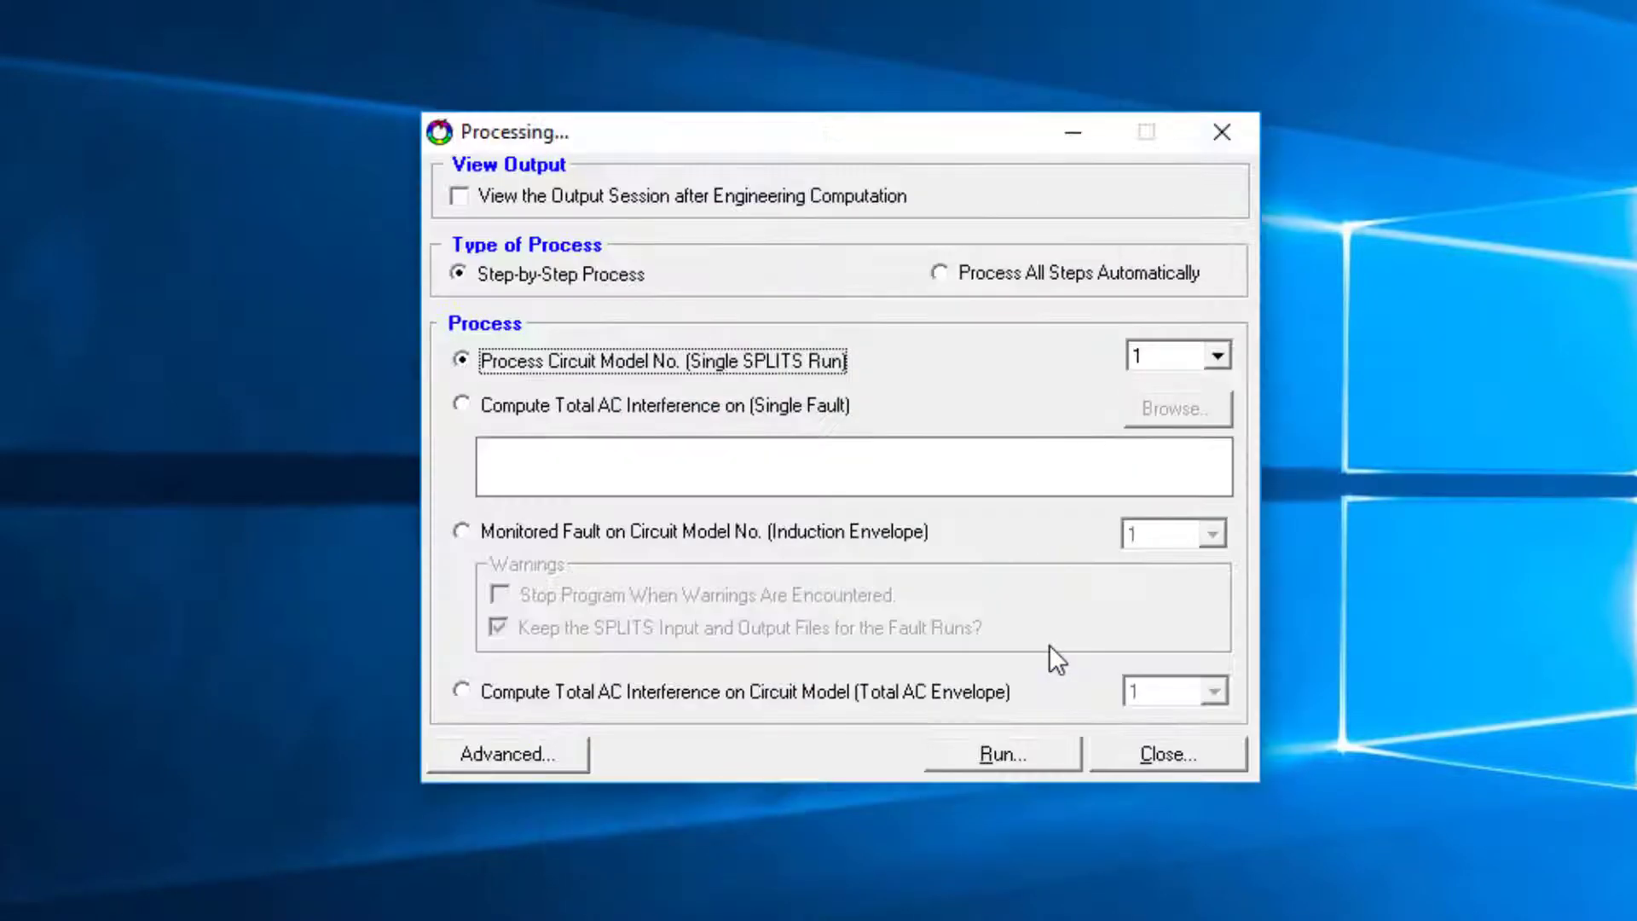
pyautogui.click(1006, 759)
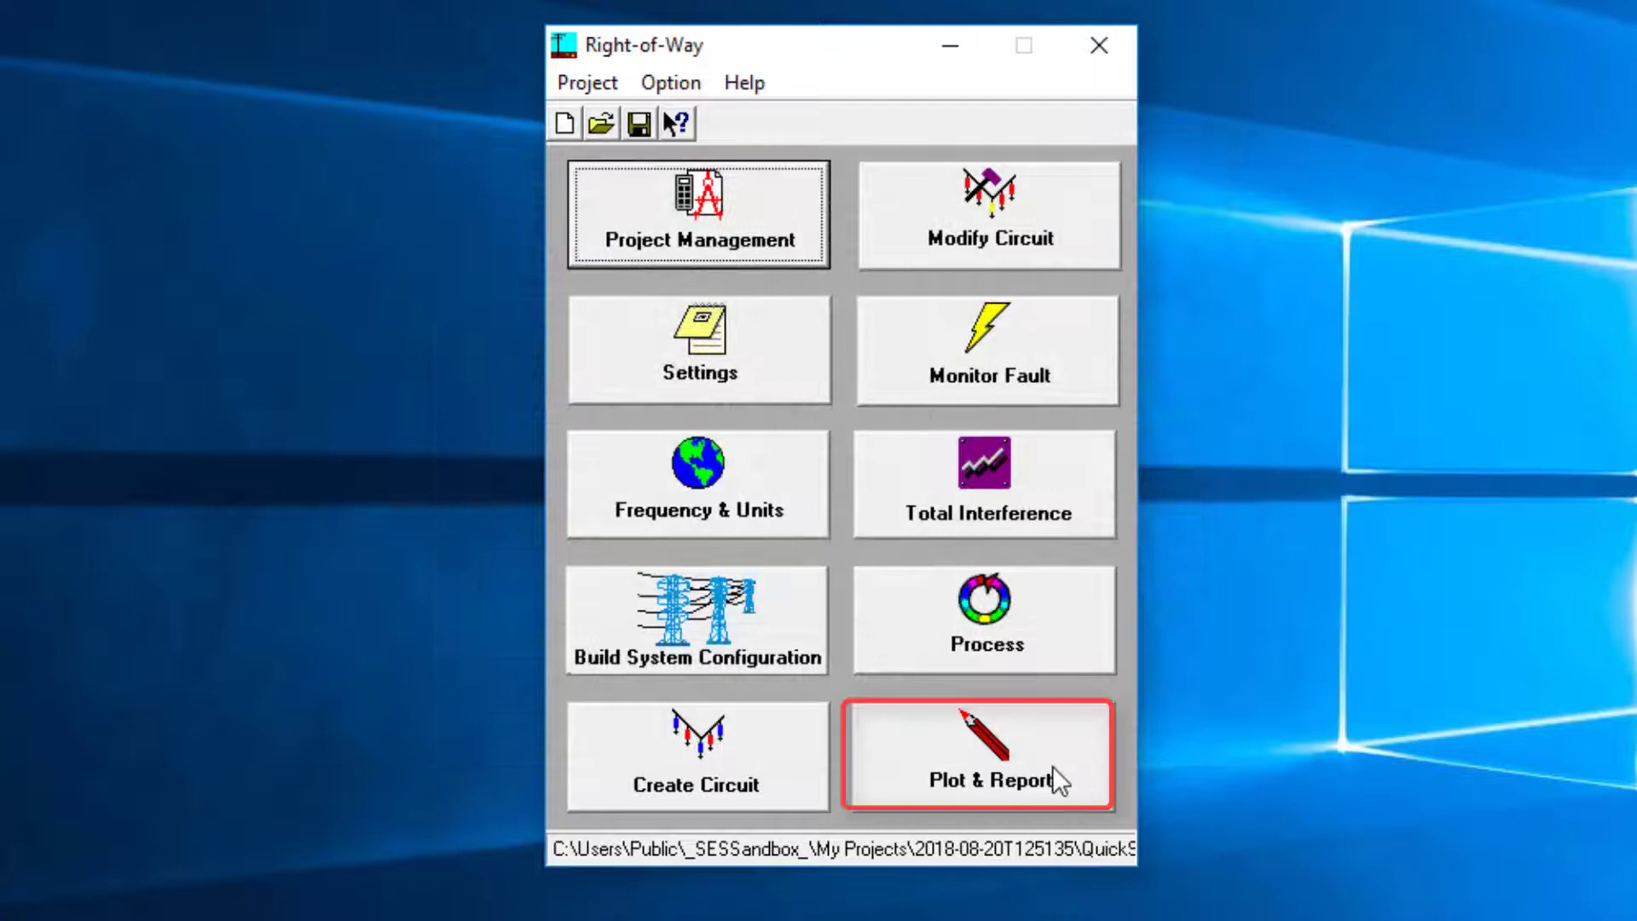
# - Open SP_QuickStart_1 results in a regular plot and choose Section (Longitudinal or Series) Currents
pyautogui.click(1052, 766)
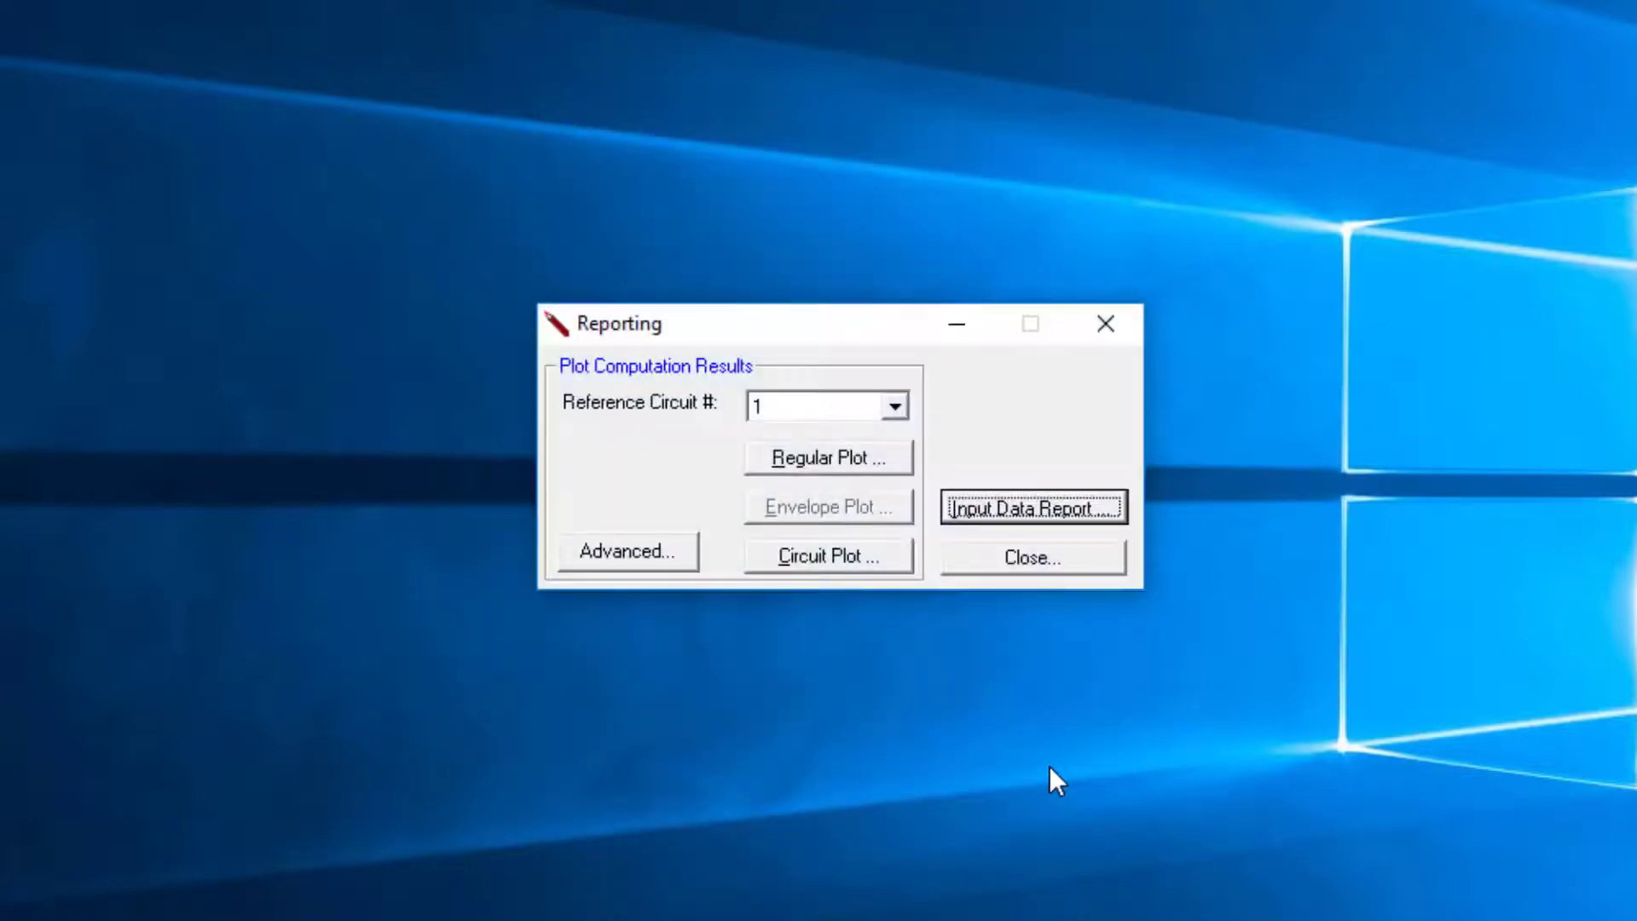
pyautogui.click(838, 457)
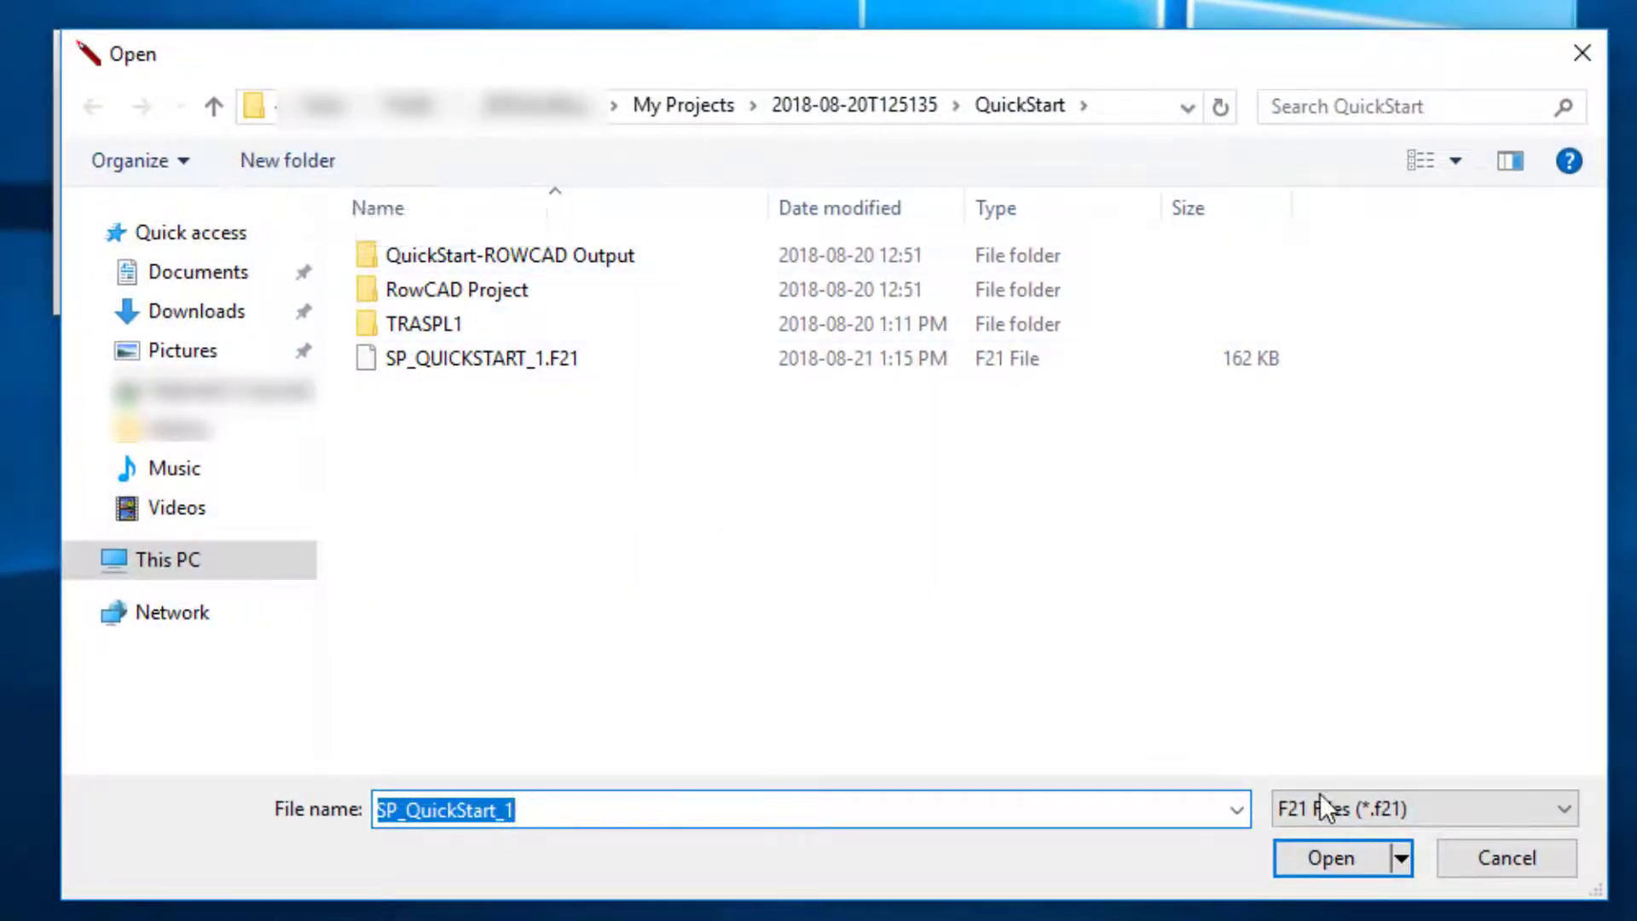
pyautogui.click(1339, 860)
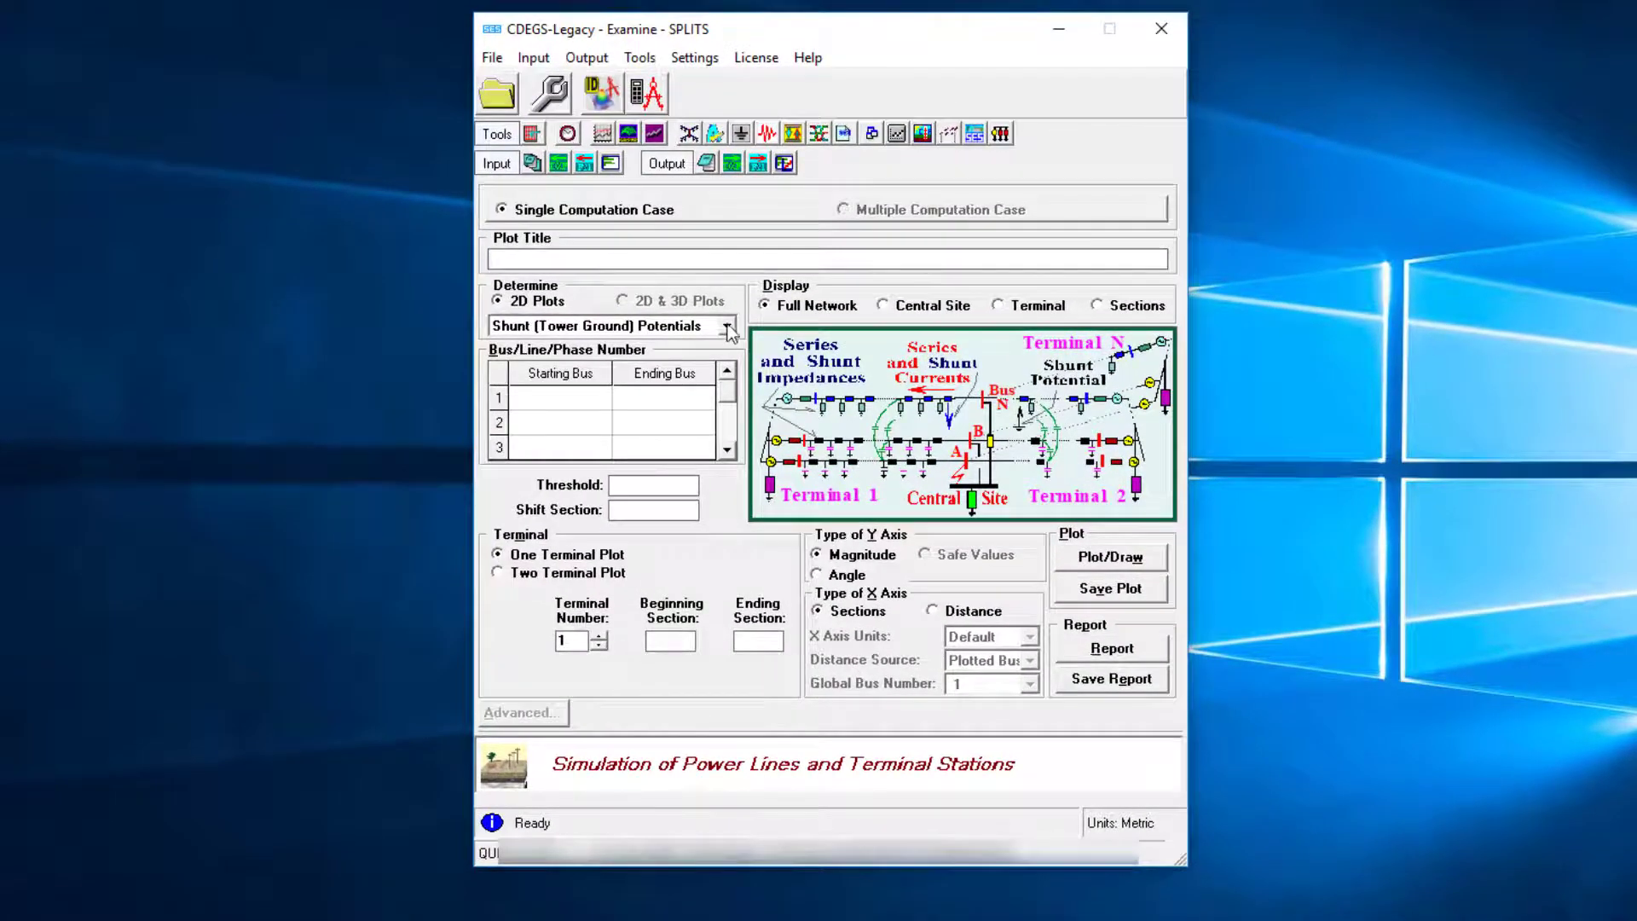
pyautogui.click(726, 325)
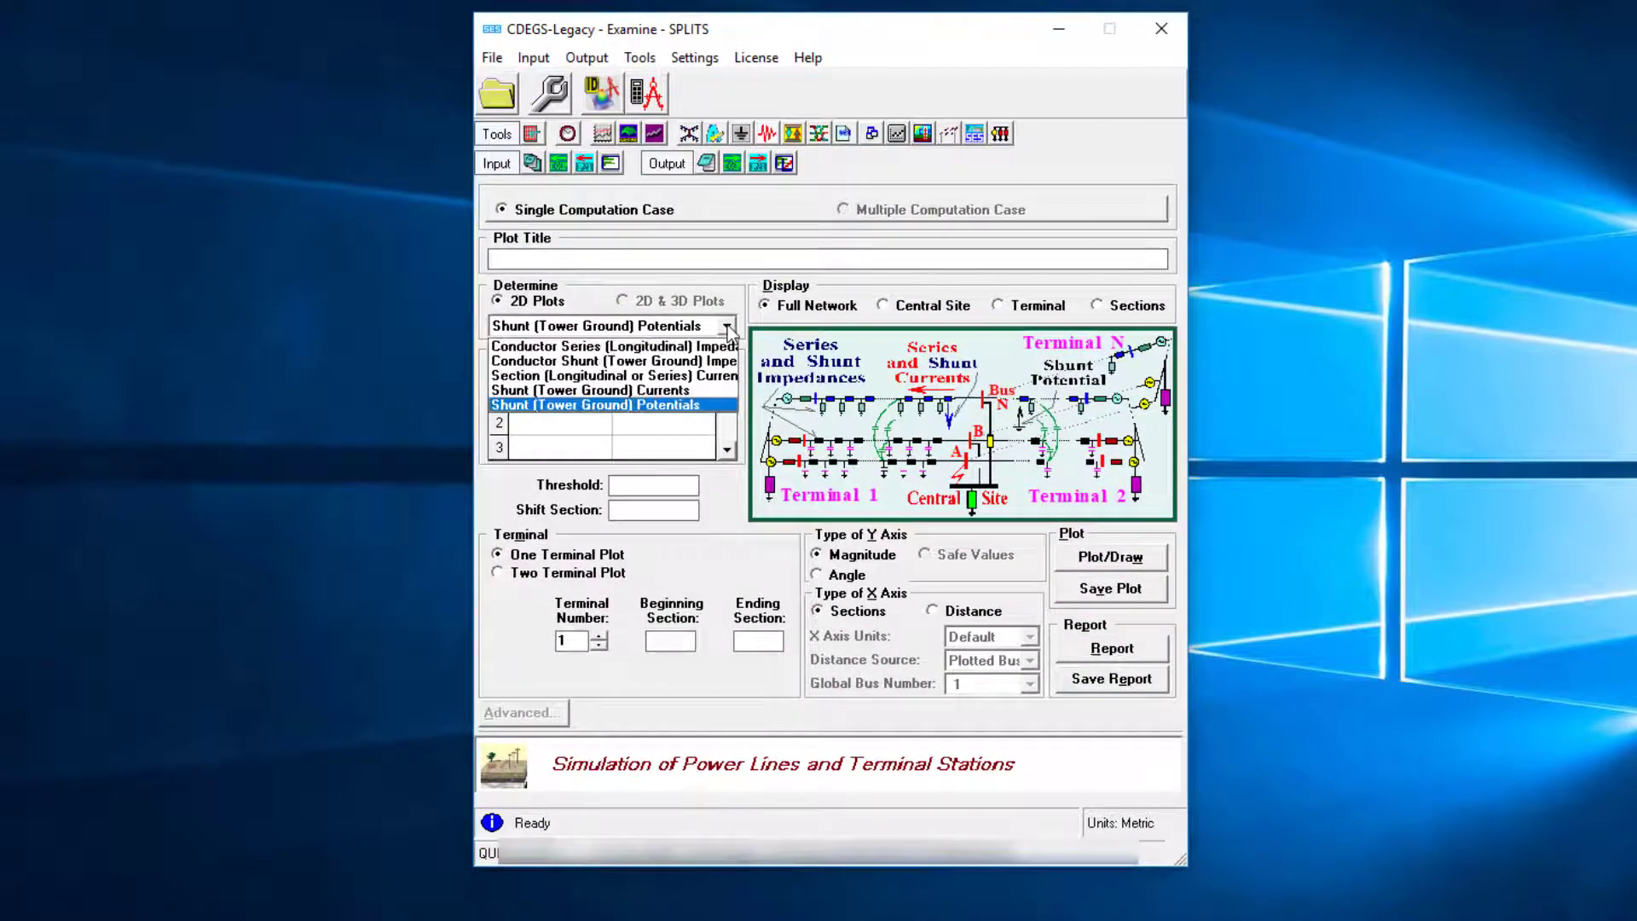
pyautogui.click(705, 375)
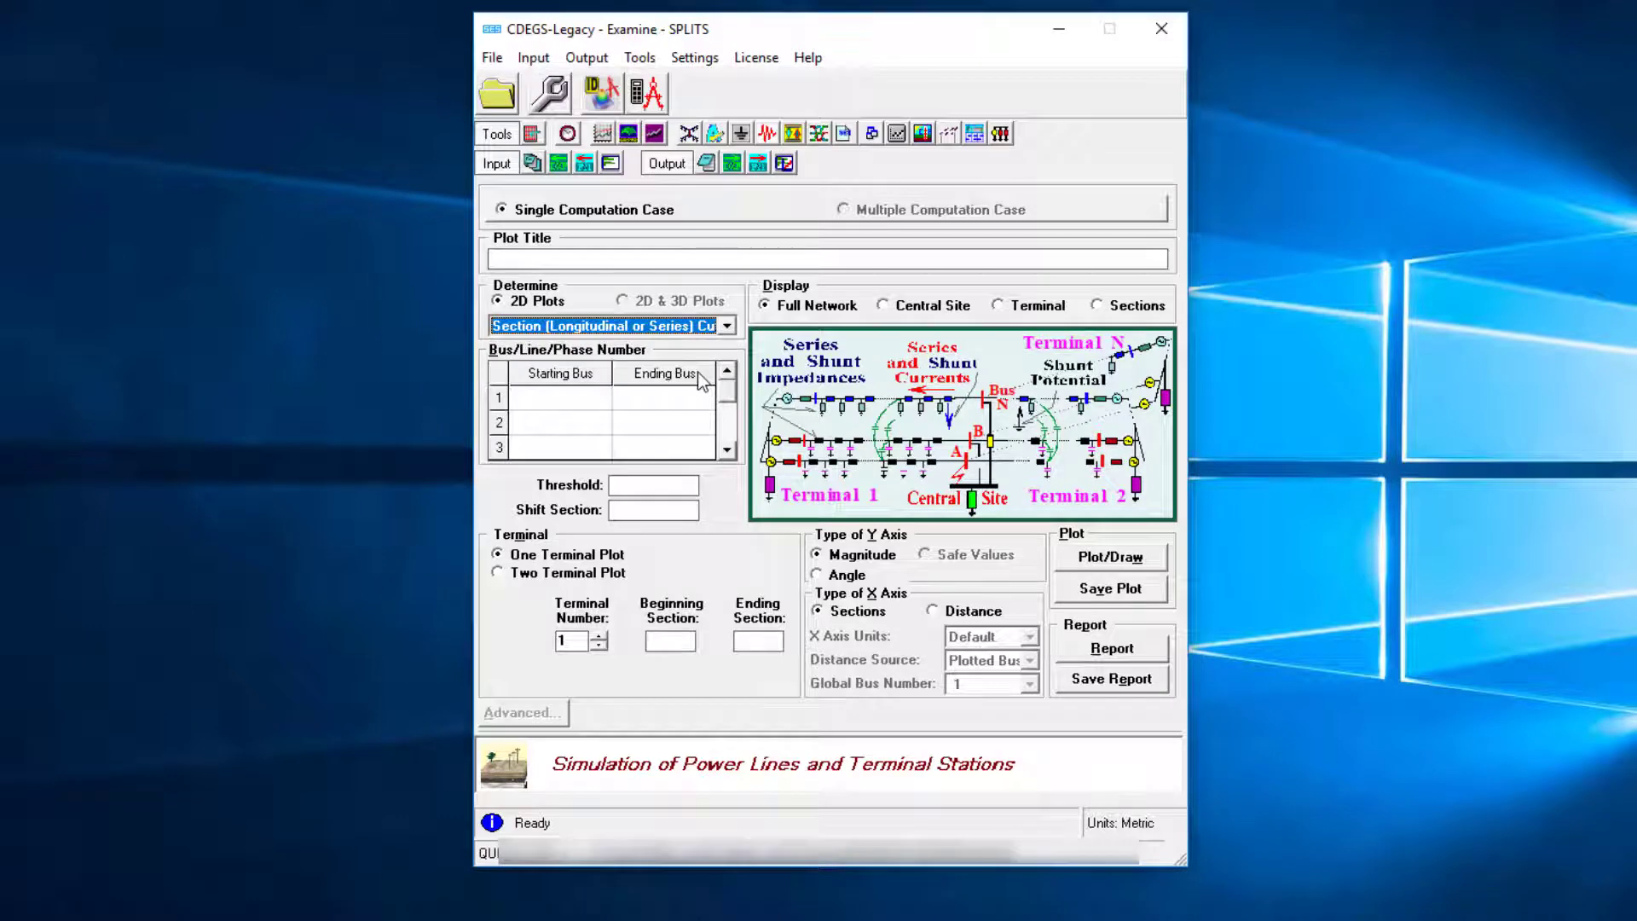
# - Enter bus ranges 5 to 7 and 9 to 11 for the plot
pyautogui.click(605, 397)
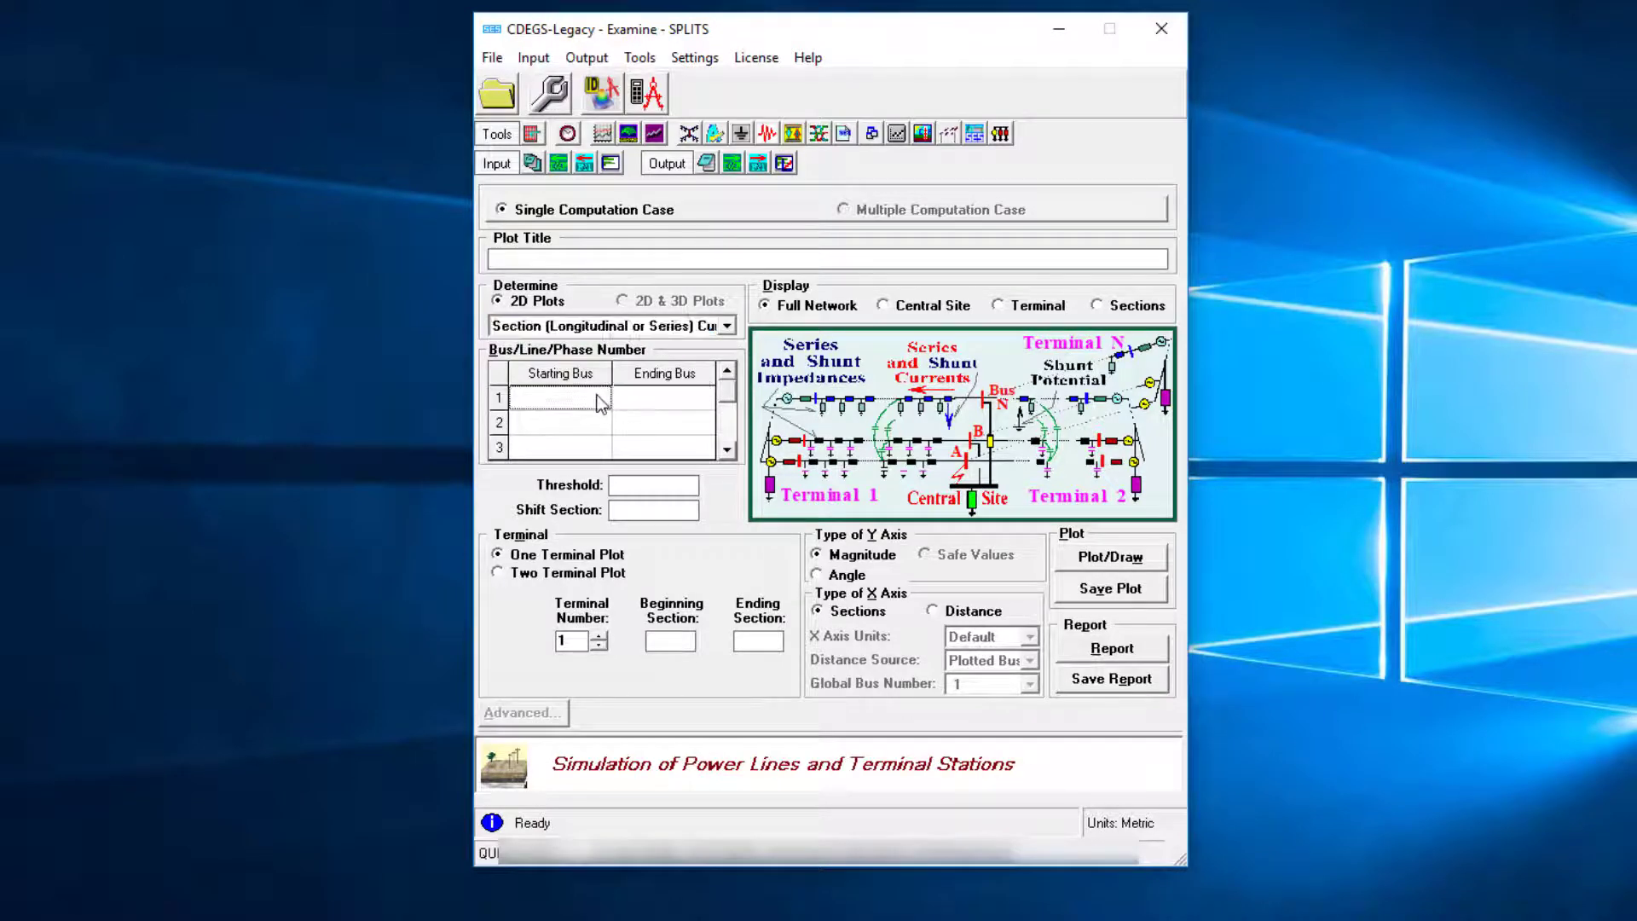
pyautogui.write('5')
pyautogui.click(641, 399)
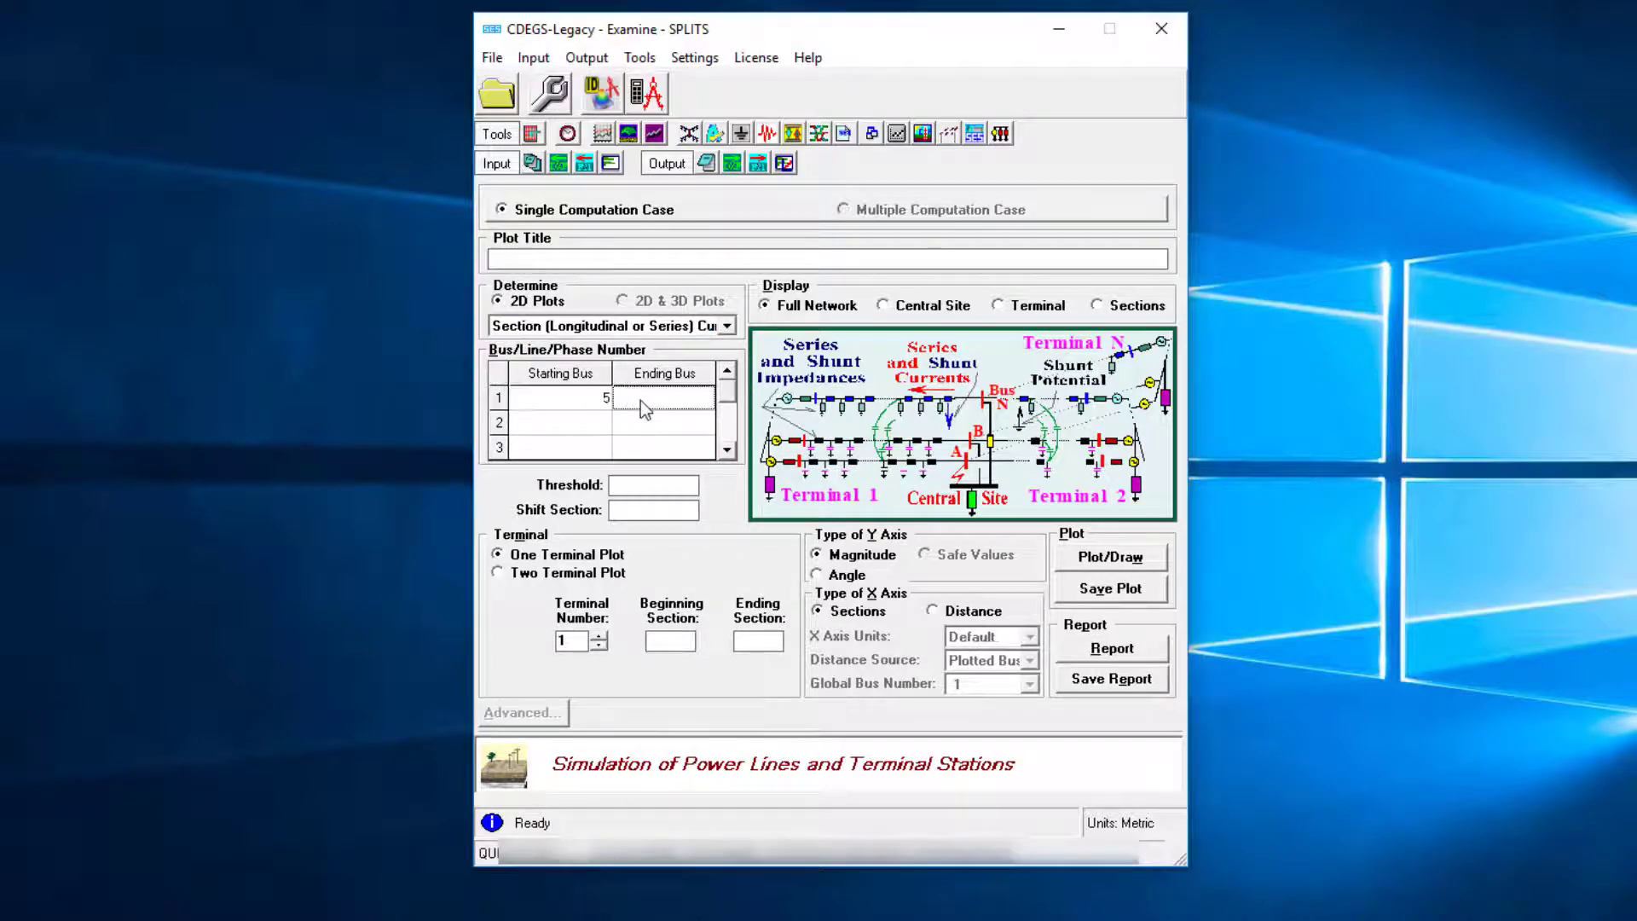
pyautogui.write('7')
pyautogui.click(584, 424)
pyautogui.write('9')
pyautogui.click(689, 431)
pyautogui.write('11')
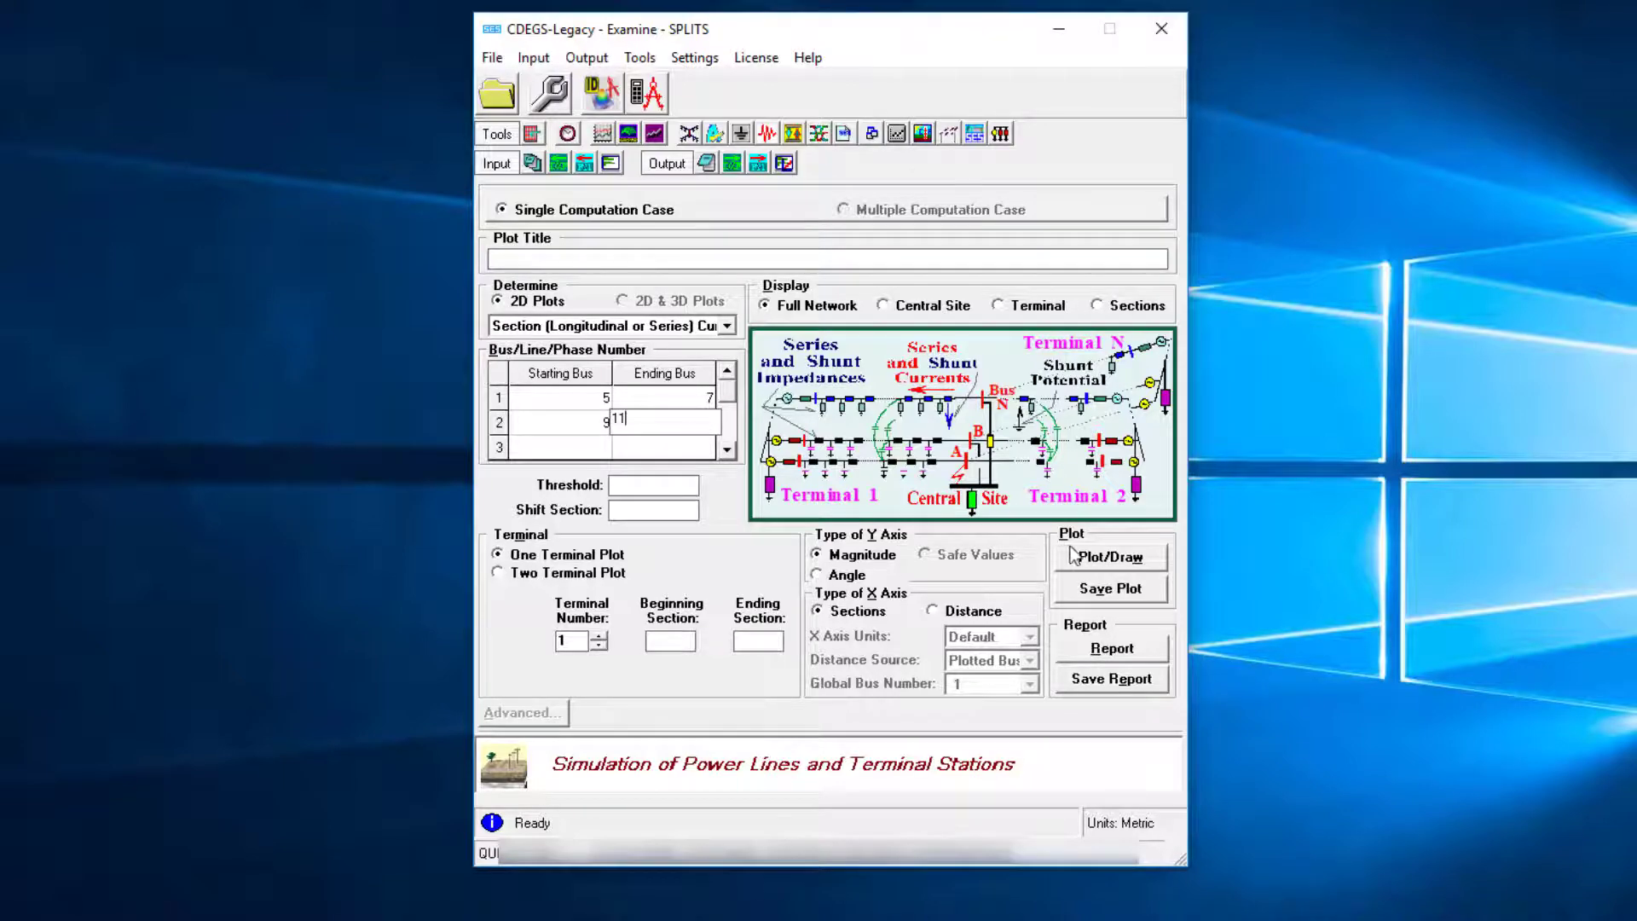
# - Draw the section current plot, then set up a shunt potentials plot for bus 1 starting at section 7
pyautogui.click(1136, 559)
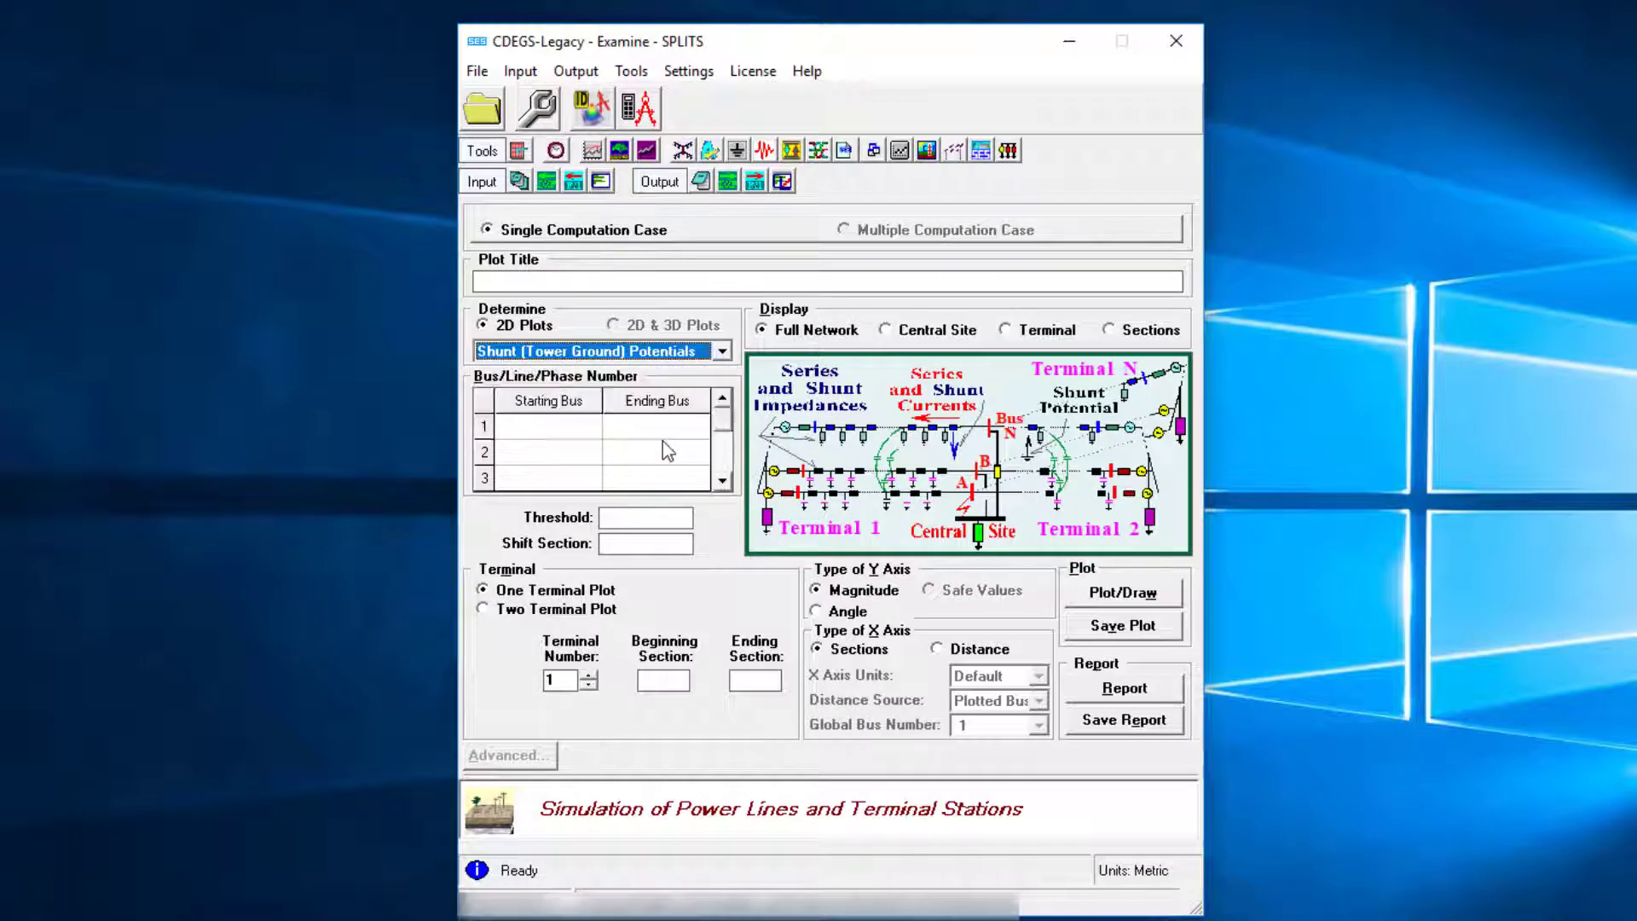
pyautogui.click(680, 429)
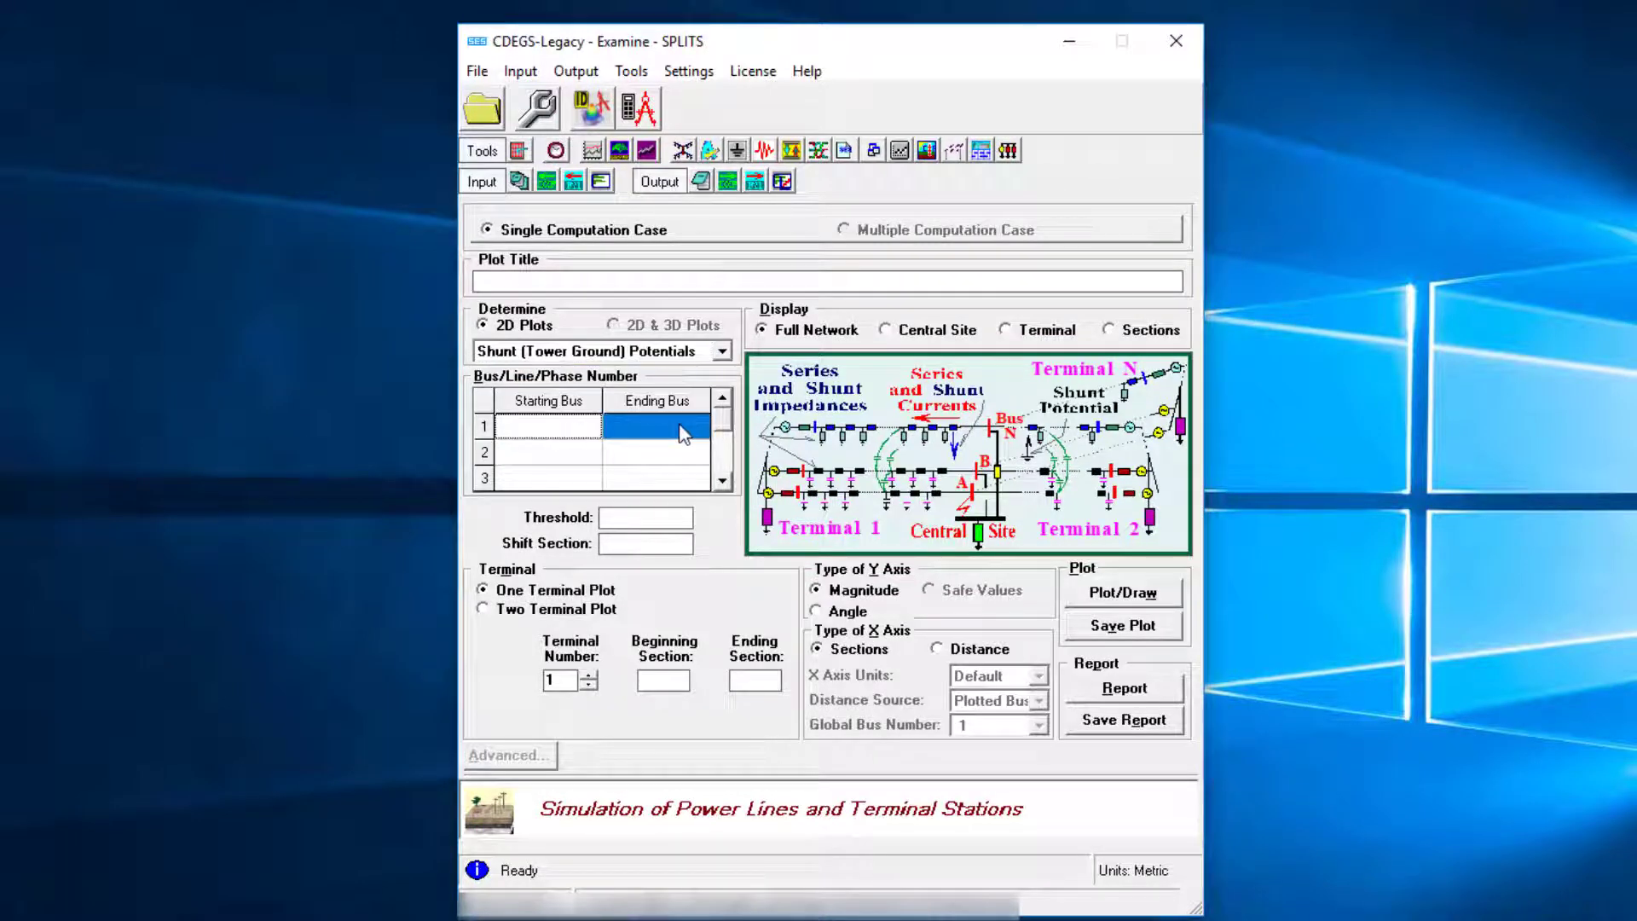
pyautogui.write('1')
pyautogui.click(668, 679)
pyautogui.write('7')
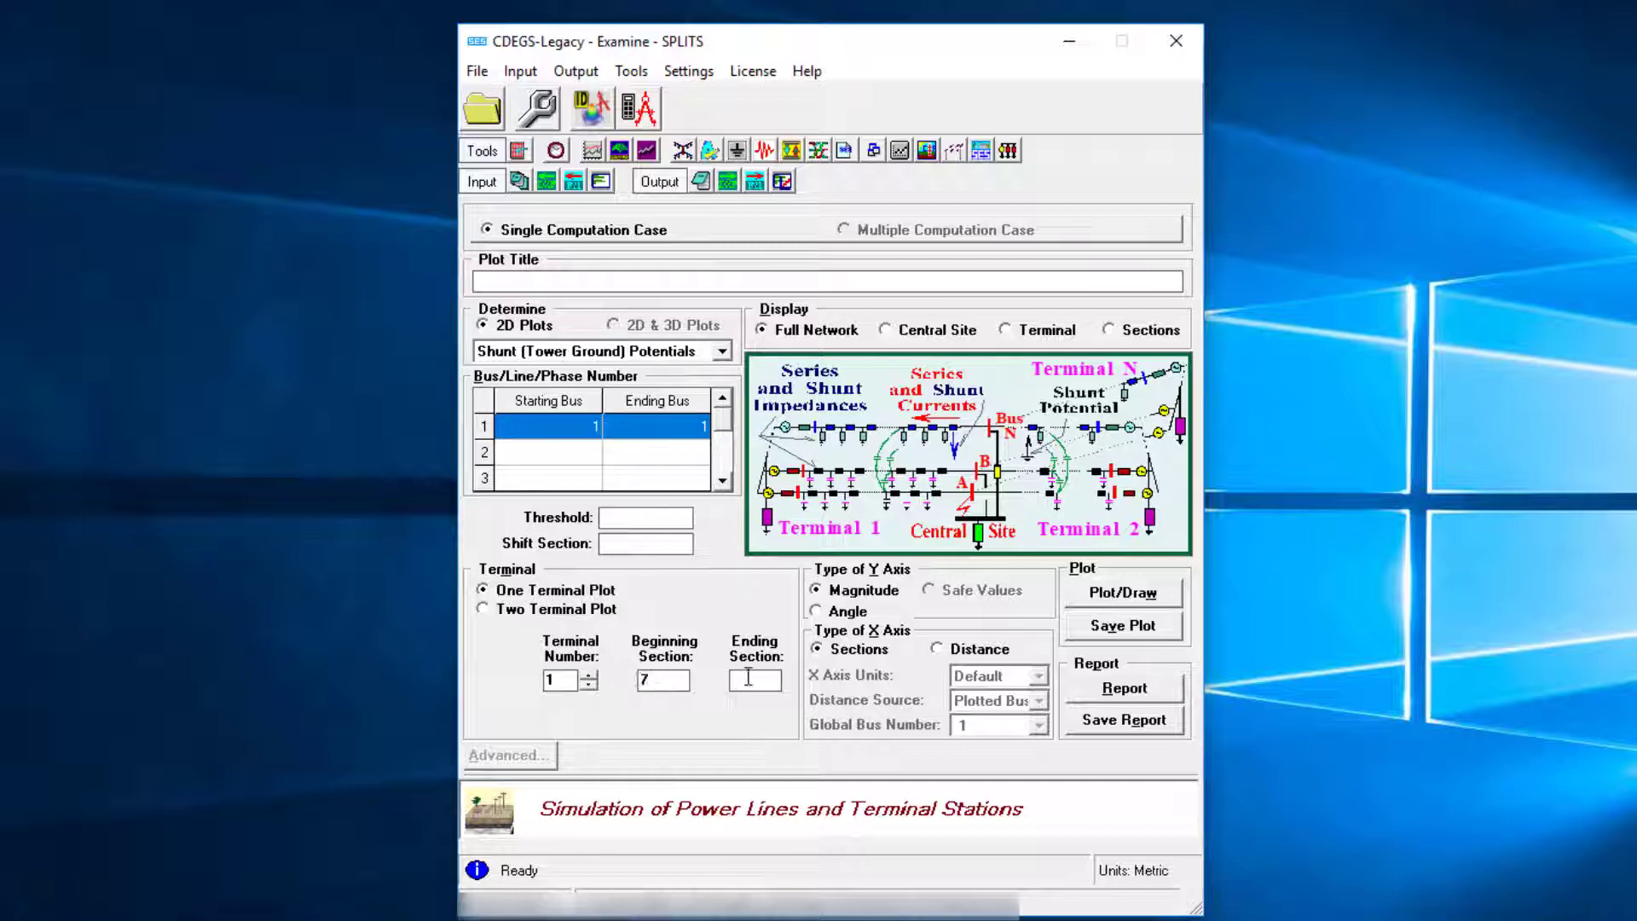
pyautogui.write('71')
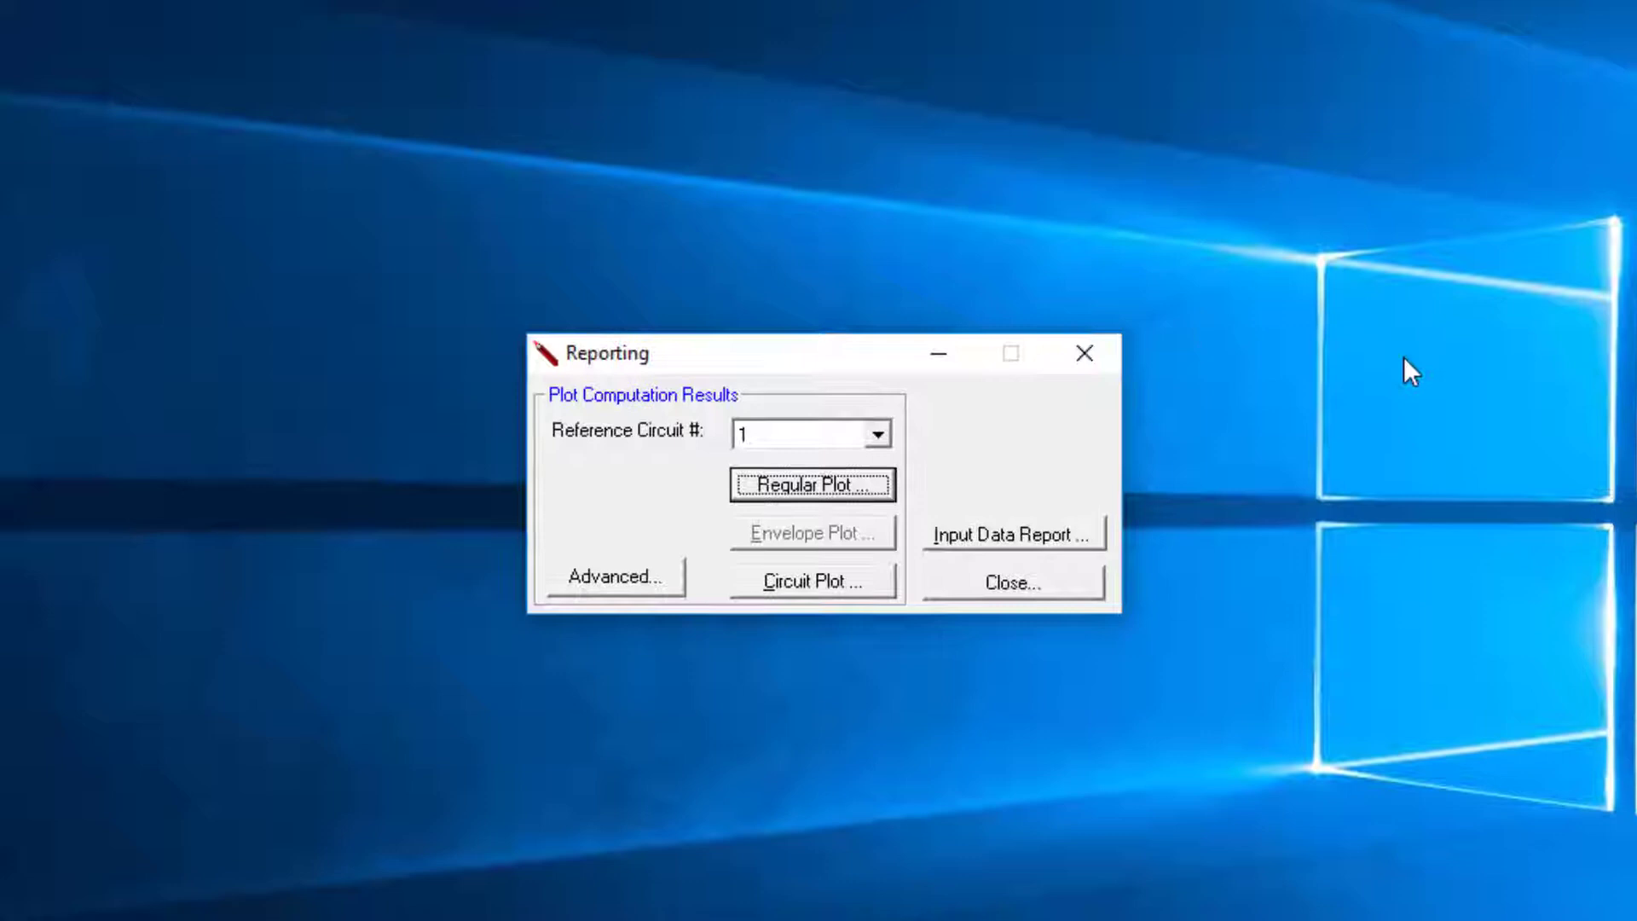
# - Process a steady-state 1 cm^2 holiday leakage current density envelope on phase 1 (Pipeline), saving CSV output
pyautogui.click(611, 581)
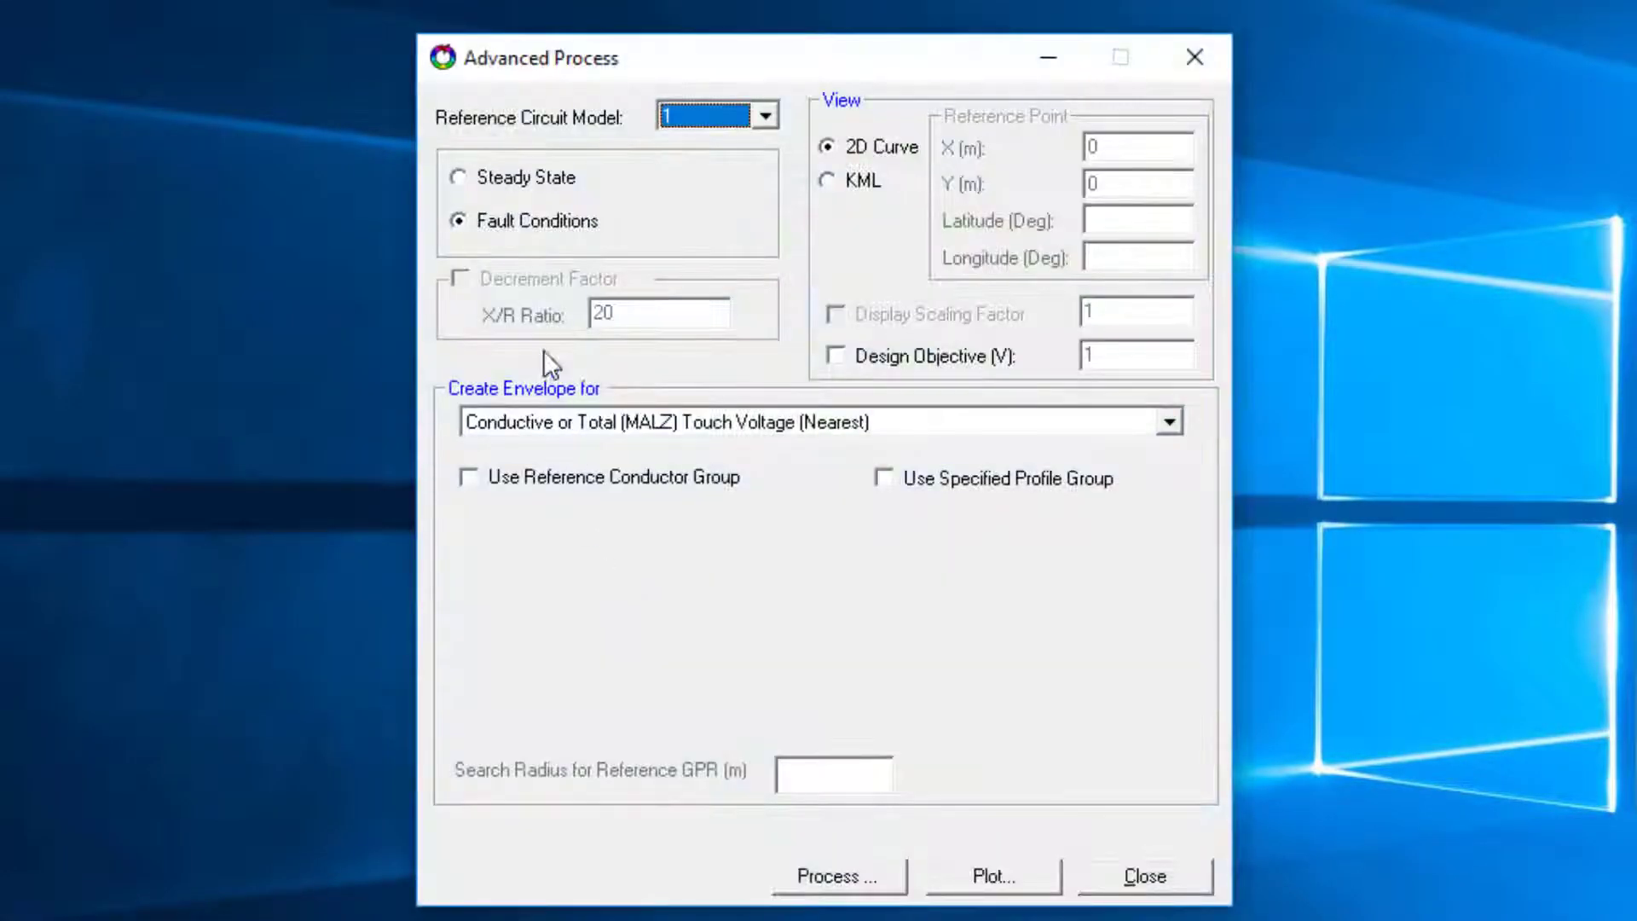
pyautogui.click(490, 179)
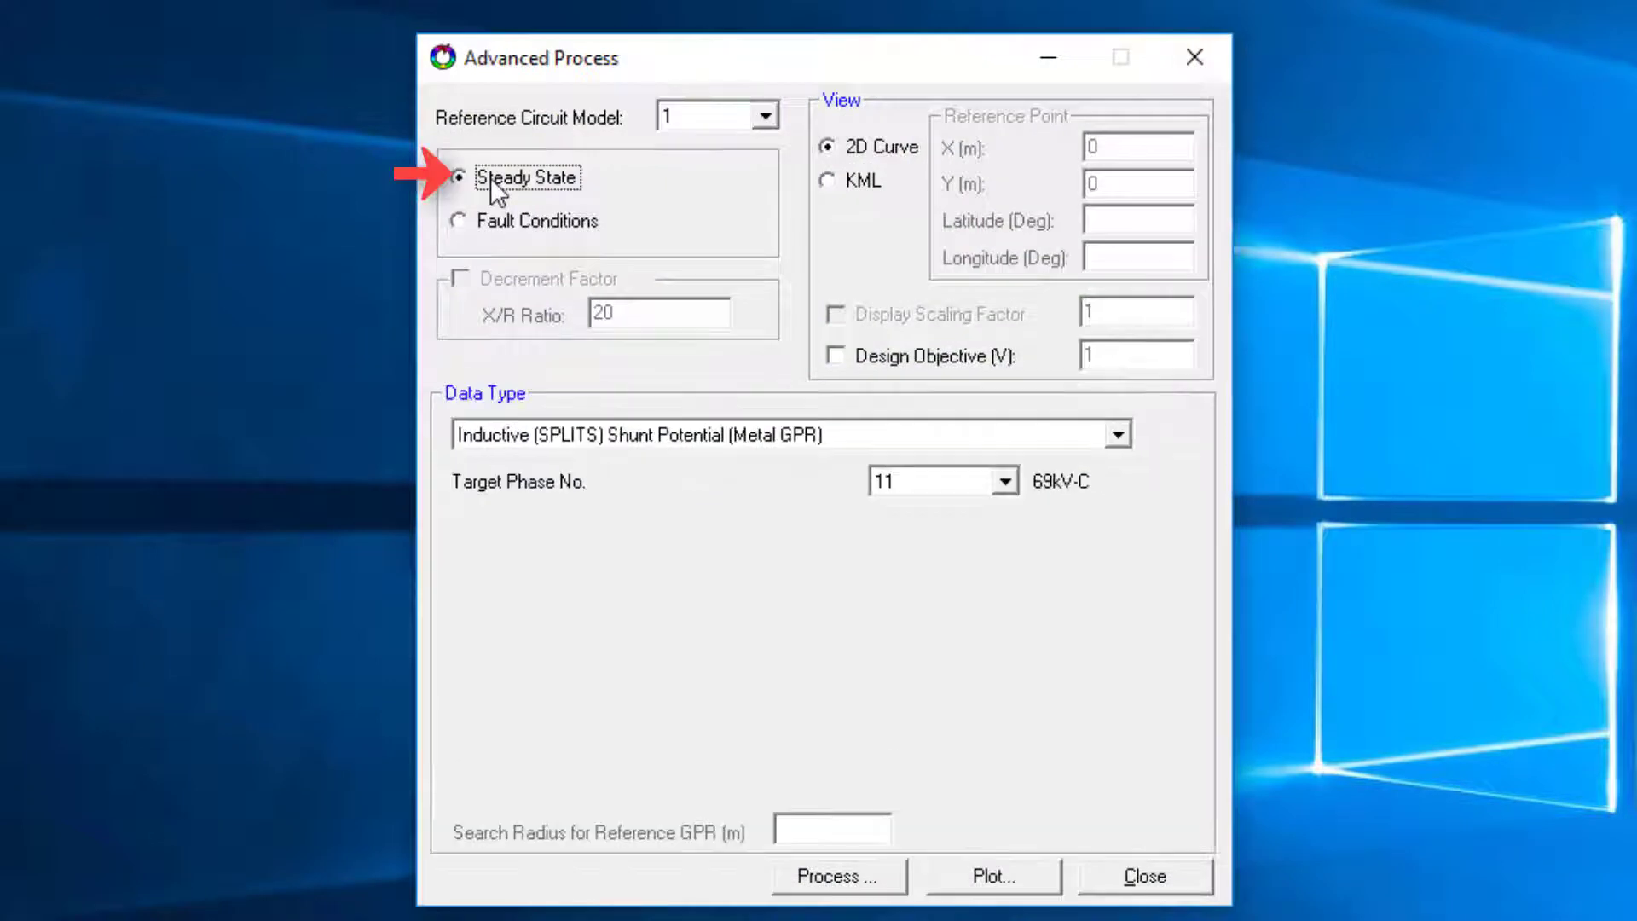
pyautogui.click(774, 440)
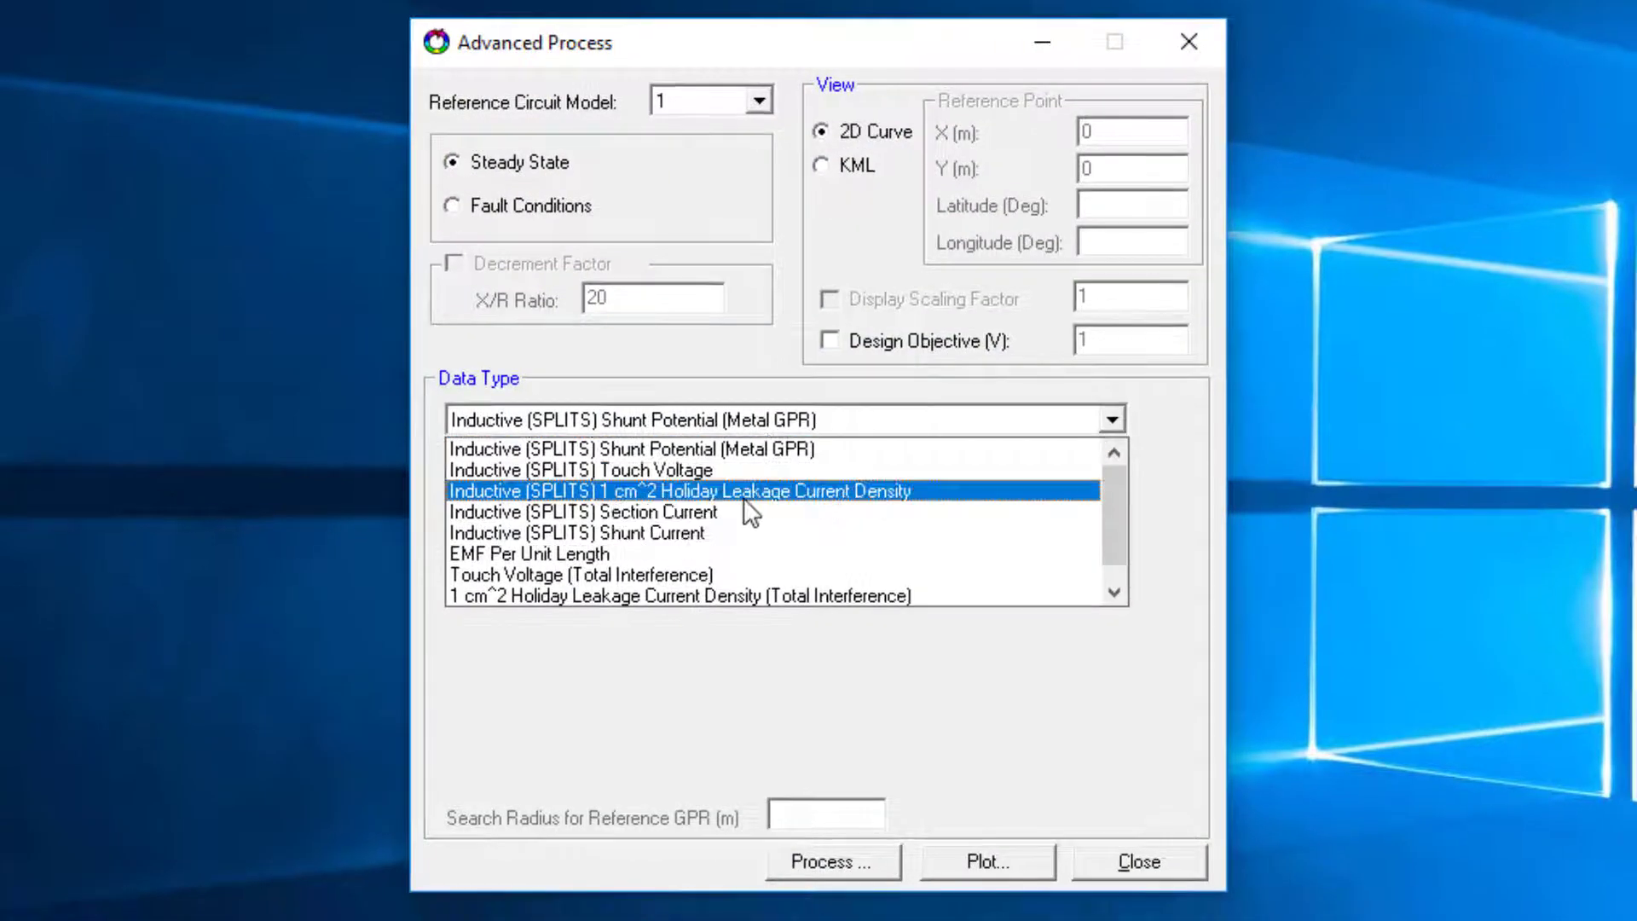
pyautogui.click(744, 492)
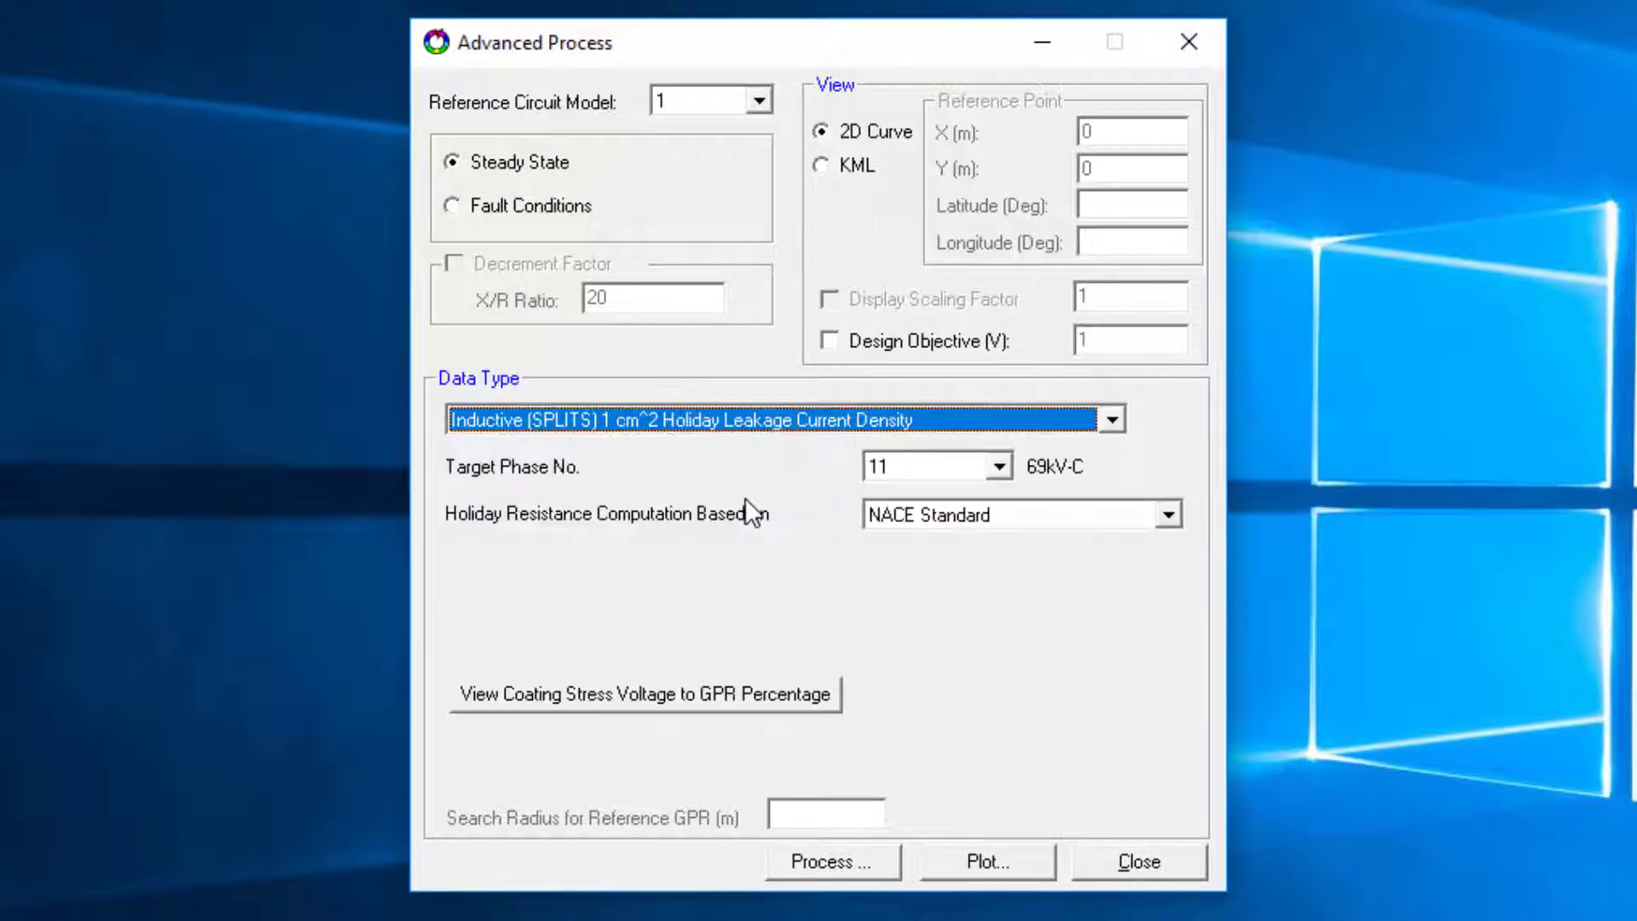
pyautogui.click(1012, 465)
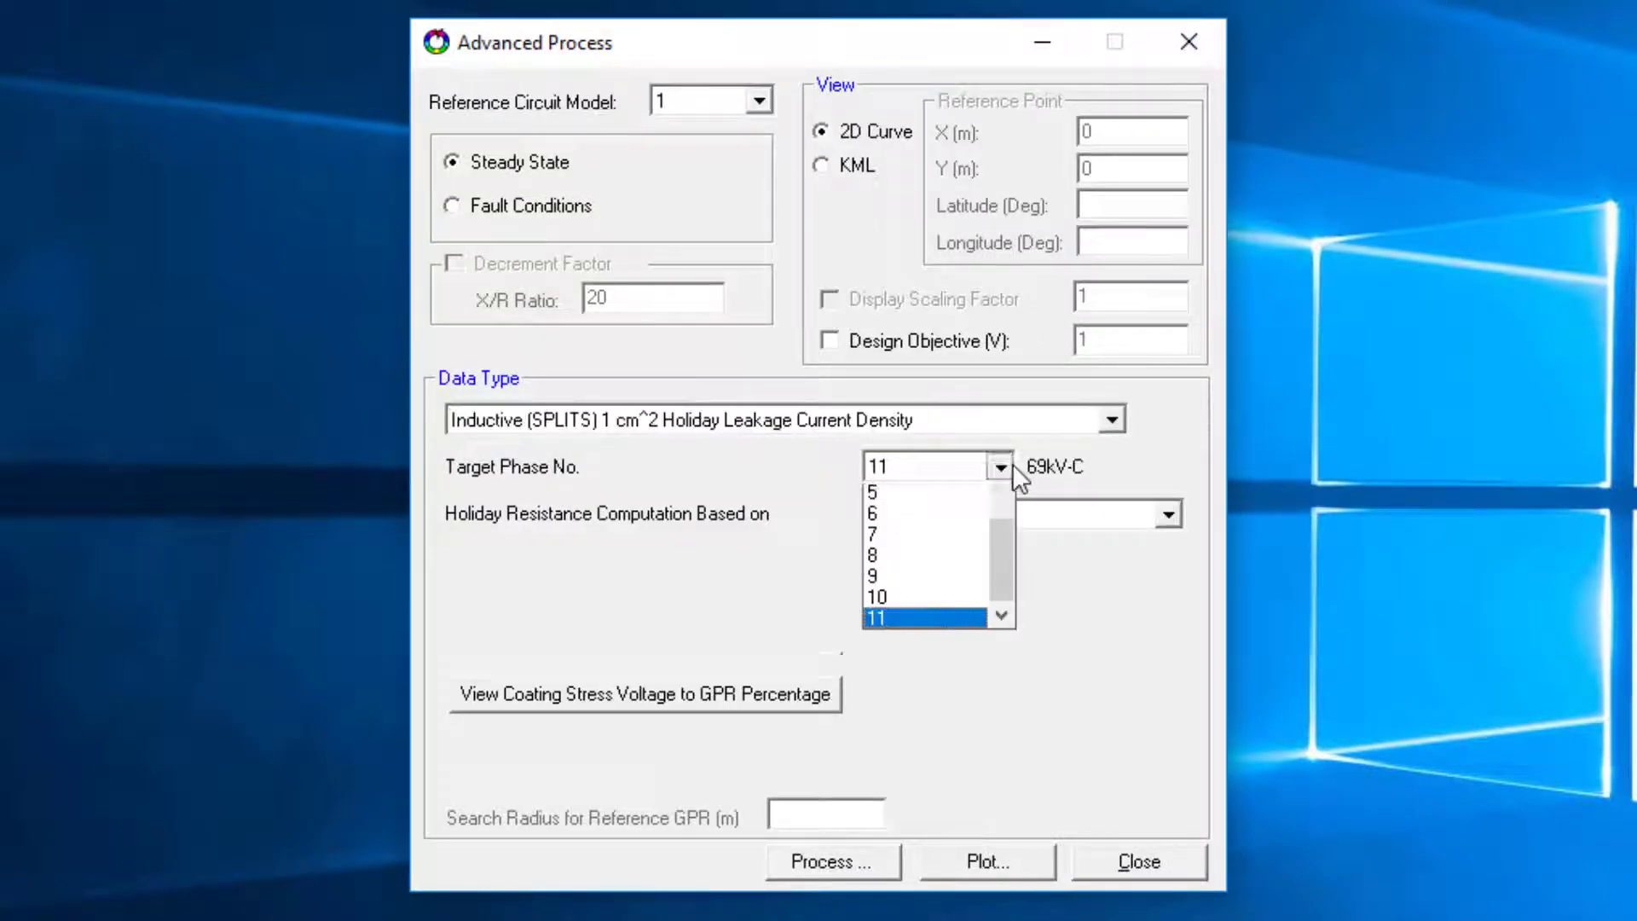
pyautogui.scroll(1, 937, 487)
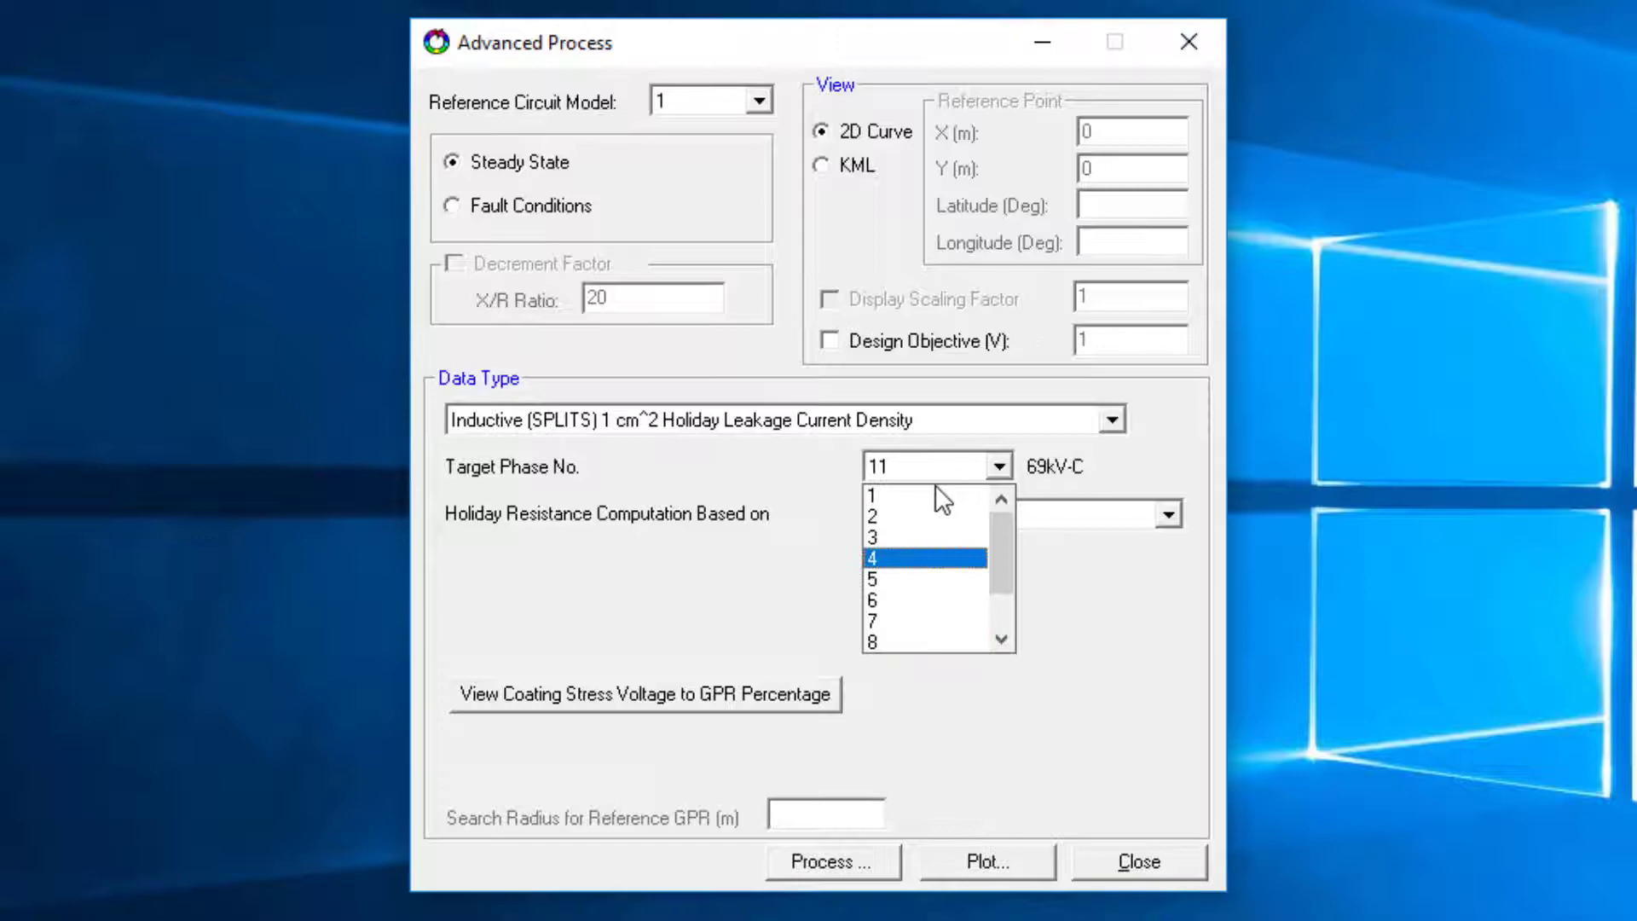
pyautogui.click(930, 496)
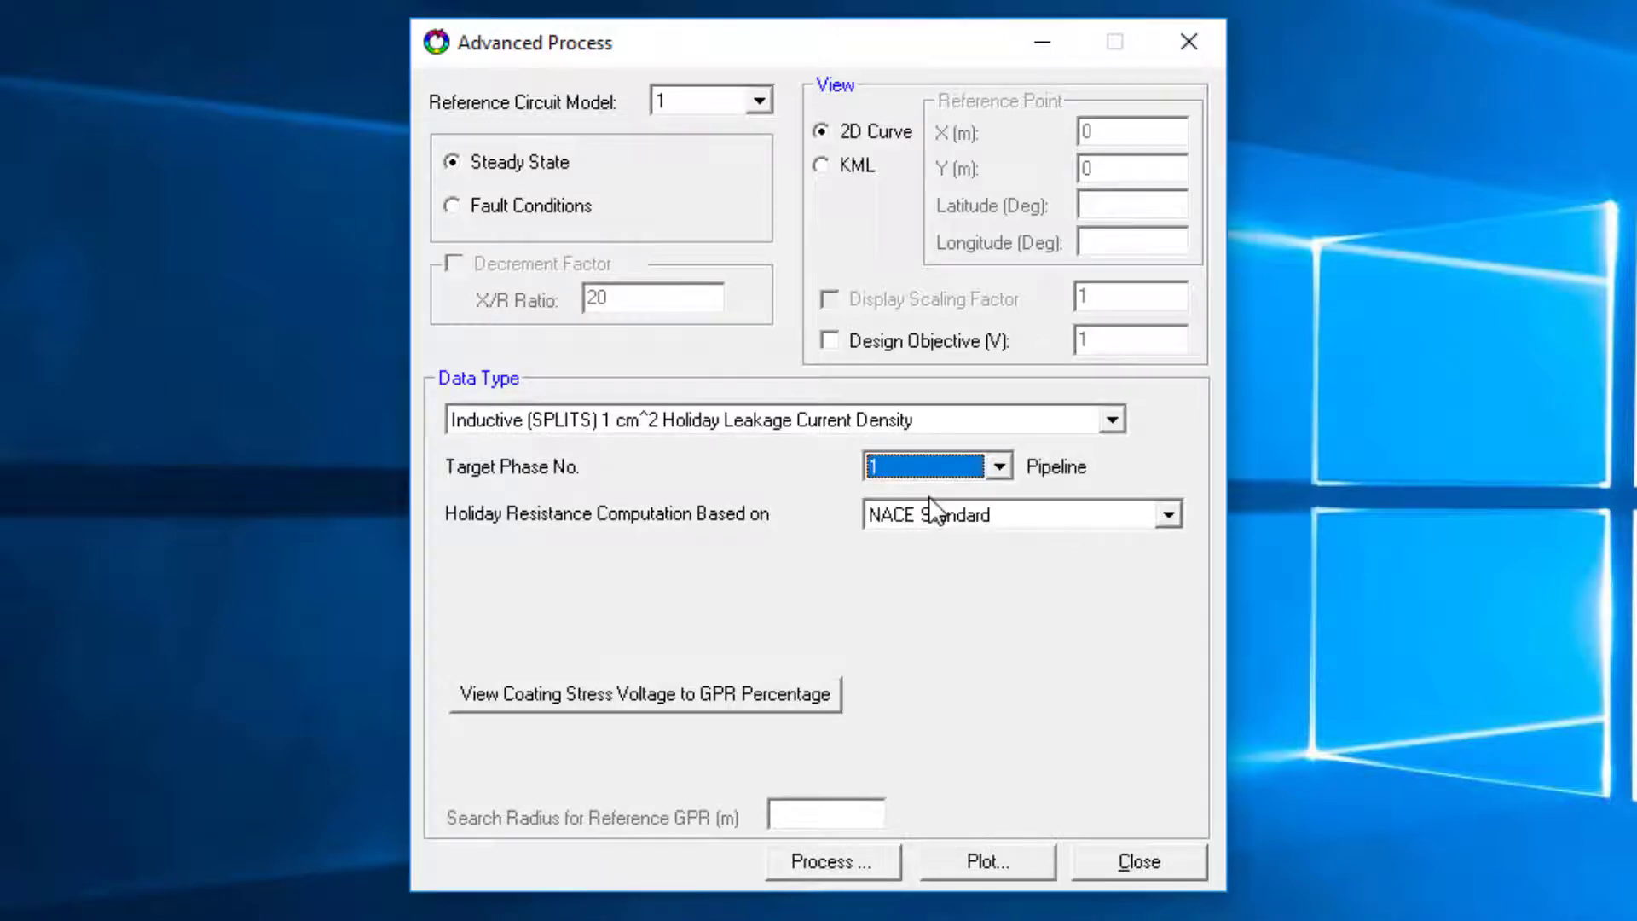
pyautogui.click(842, 868)
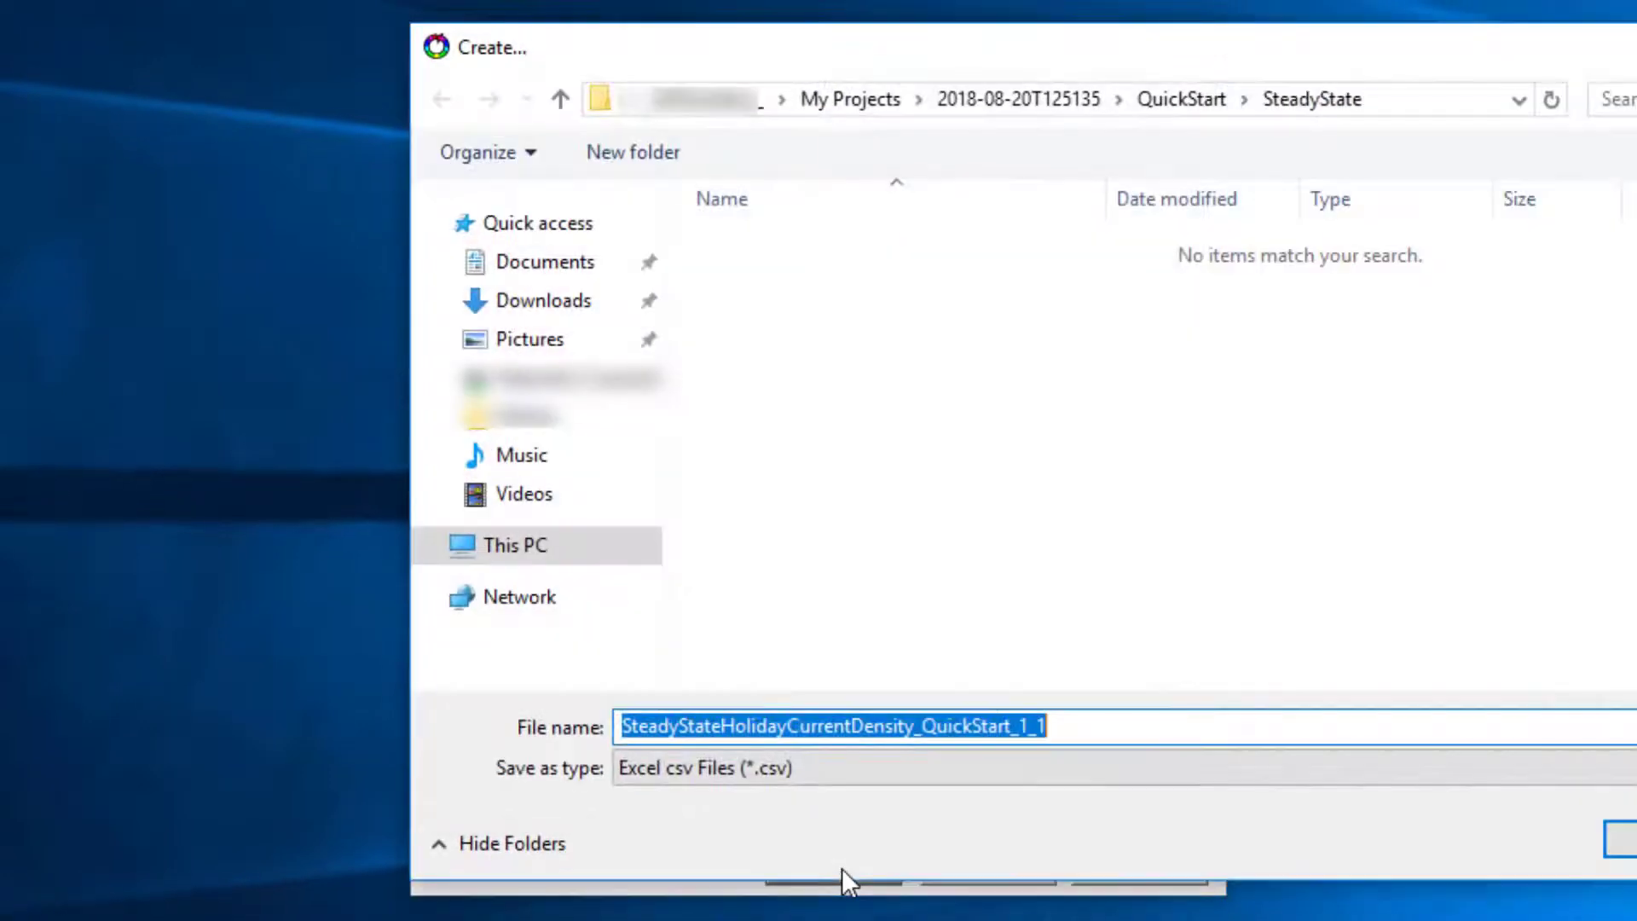
pyautogui.click(1623, 840)
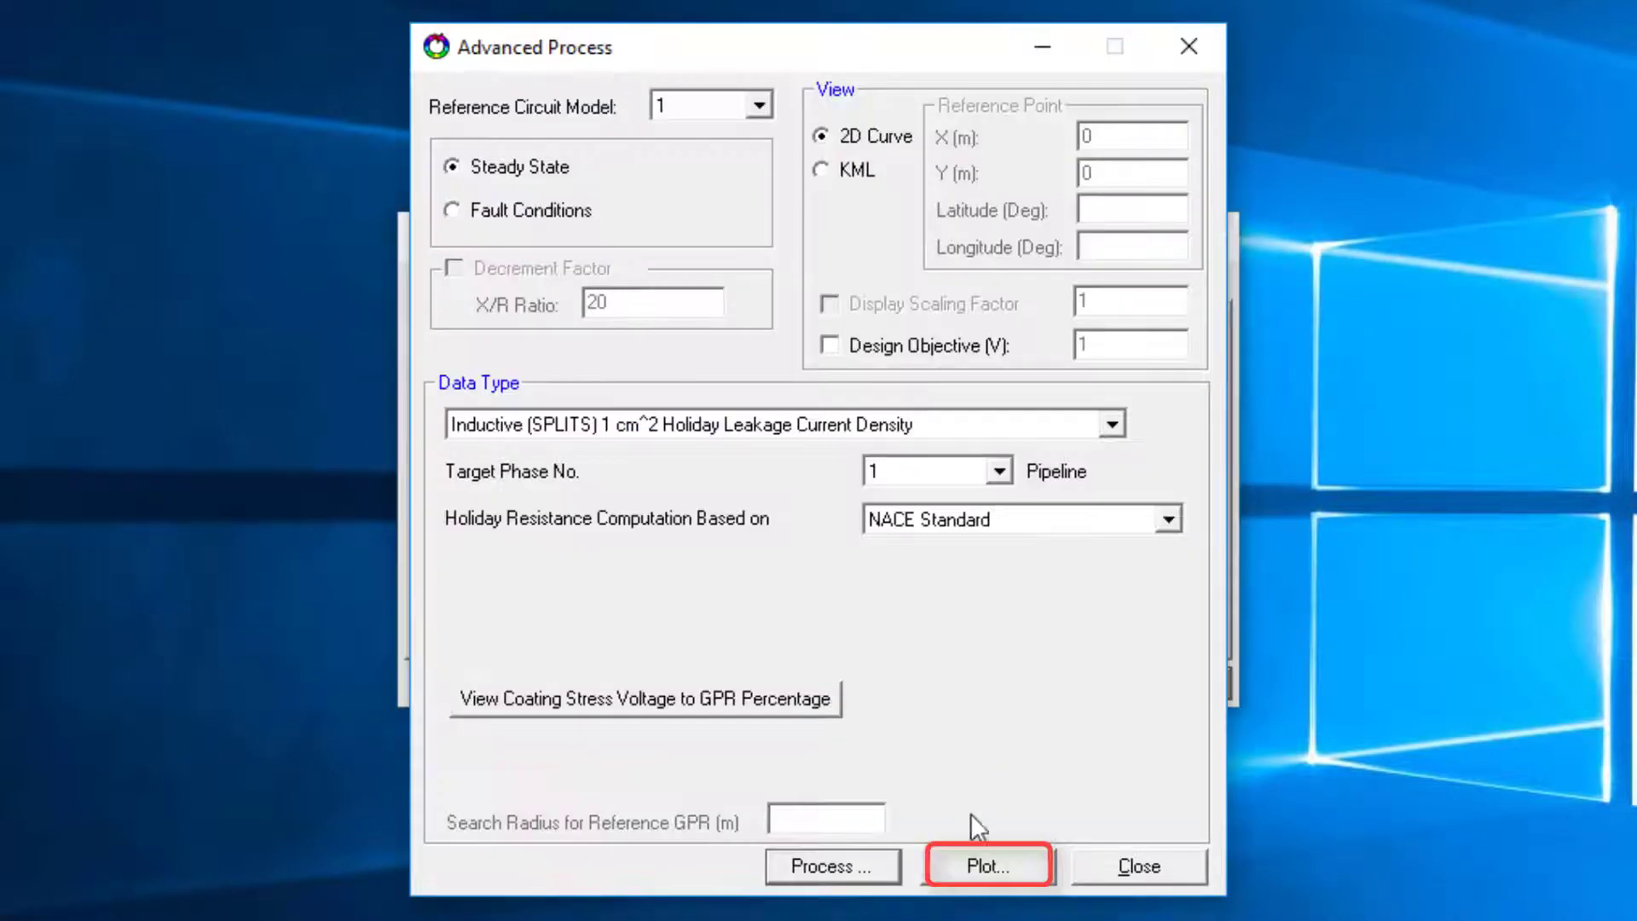
# - Generate the Excel chart of holiday leakage current density with Terminal 2 excluded
pyautogui.click(985, 868)
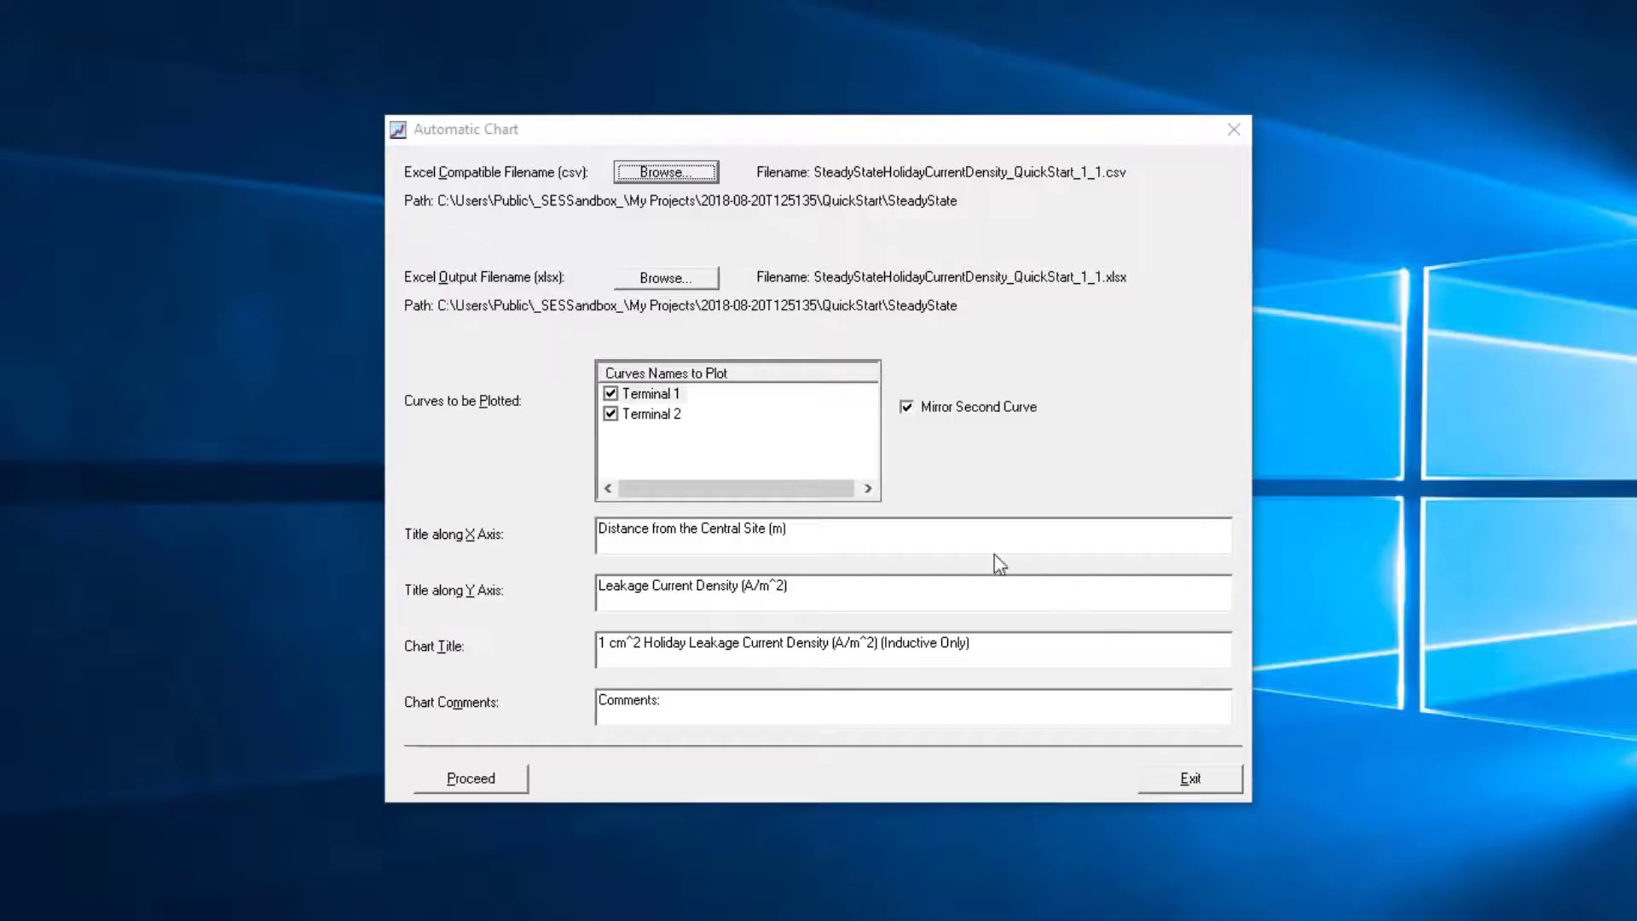
pyautogui.click(611, 414)
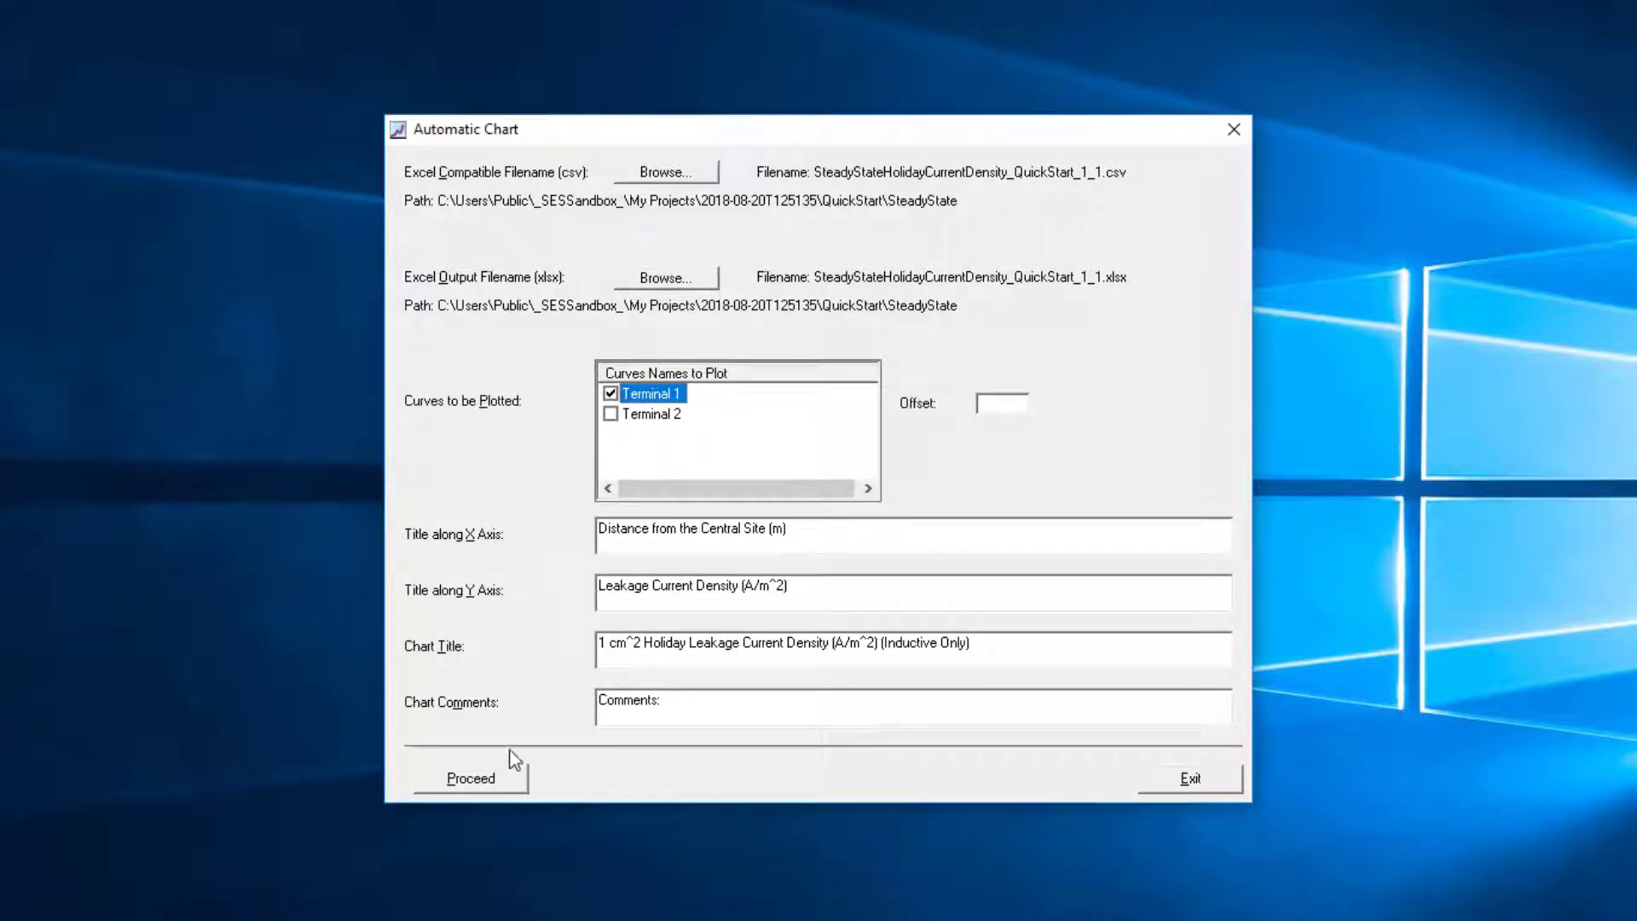
pyautogui.click(515, 778)
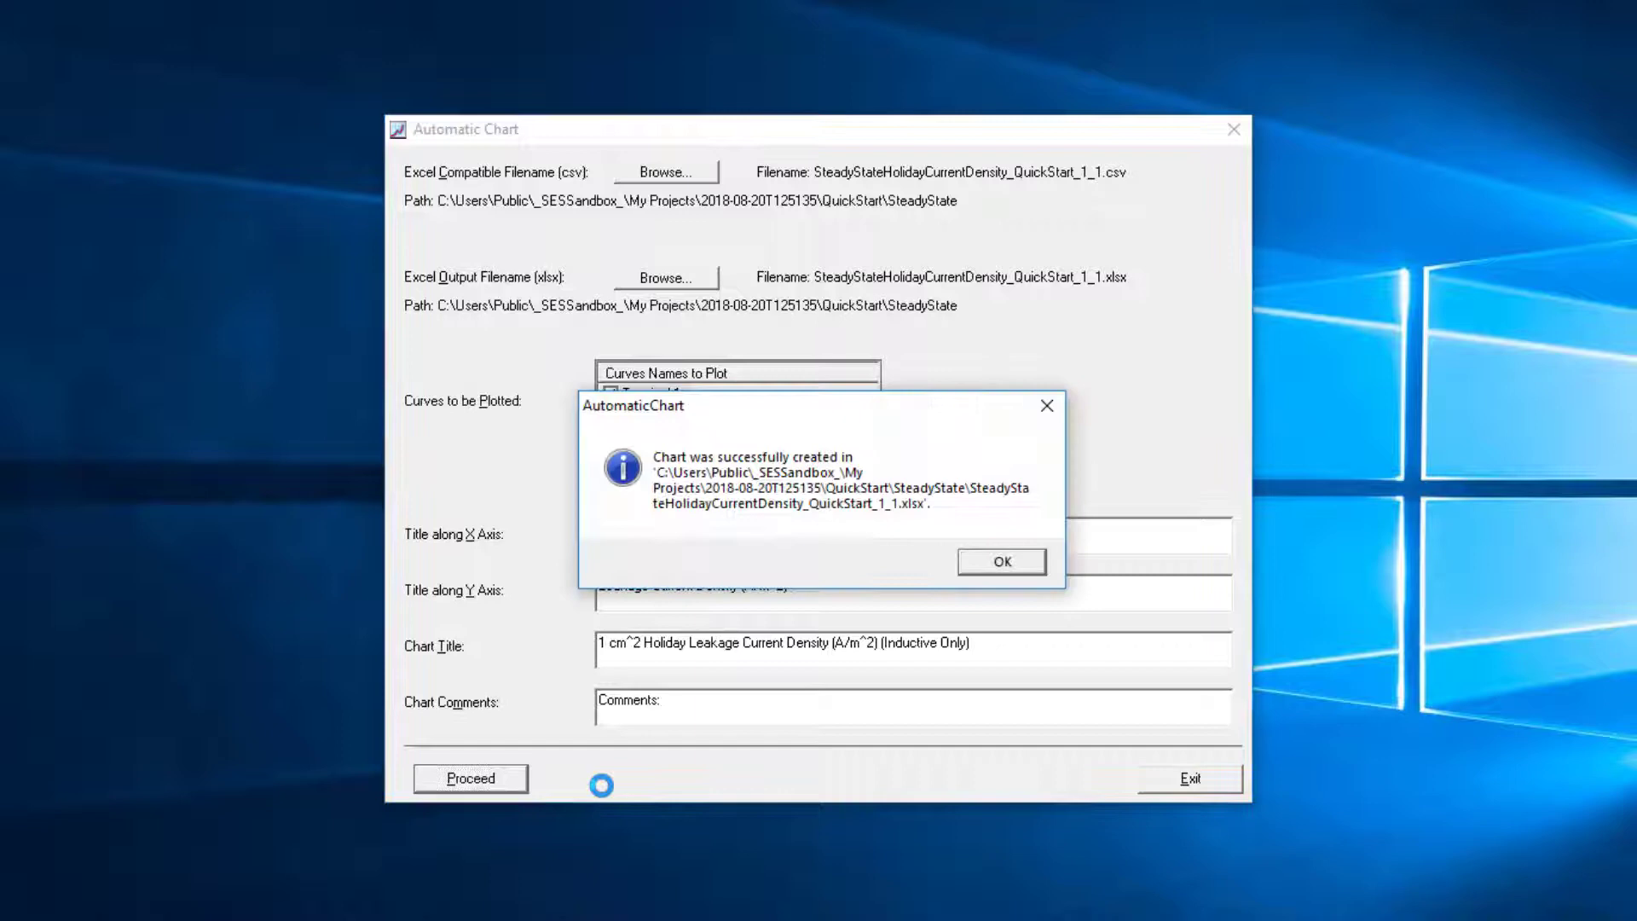
pyautogui.click(985, 561)
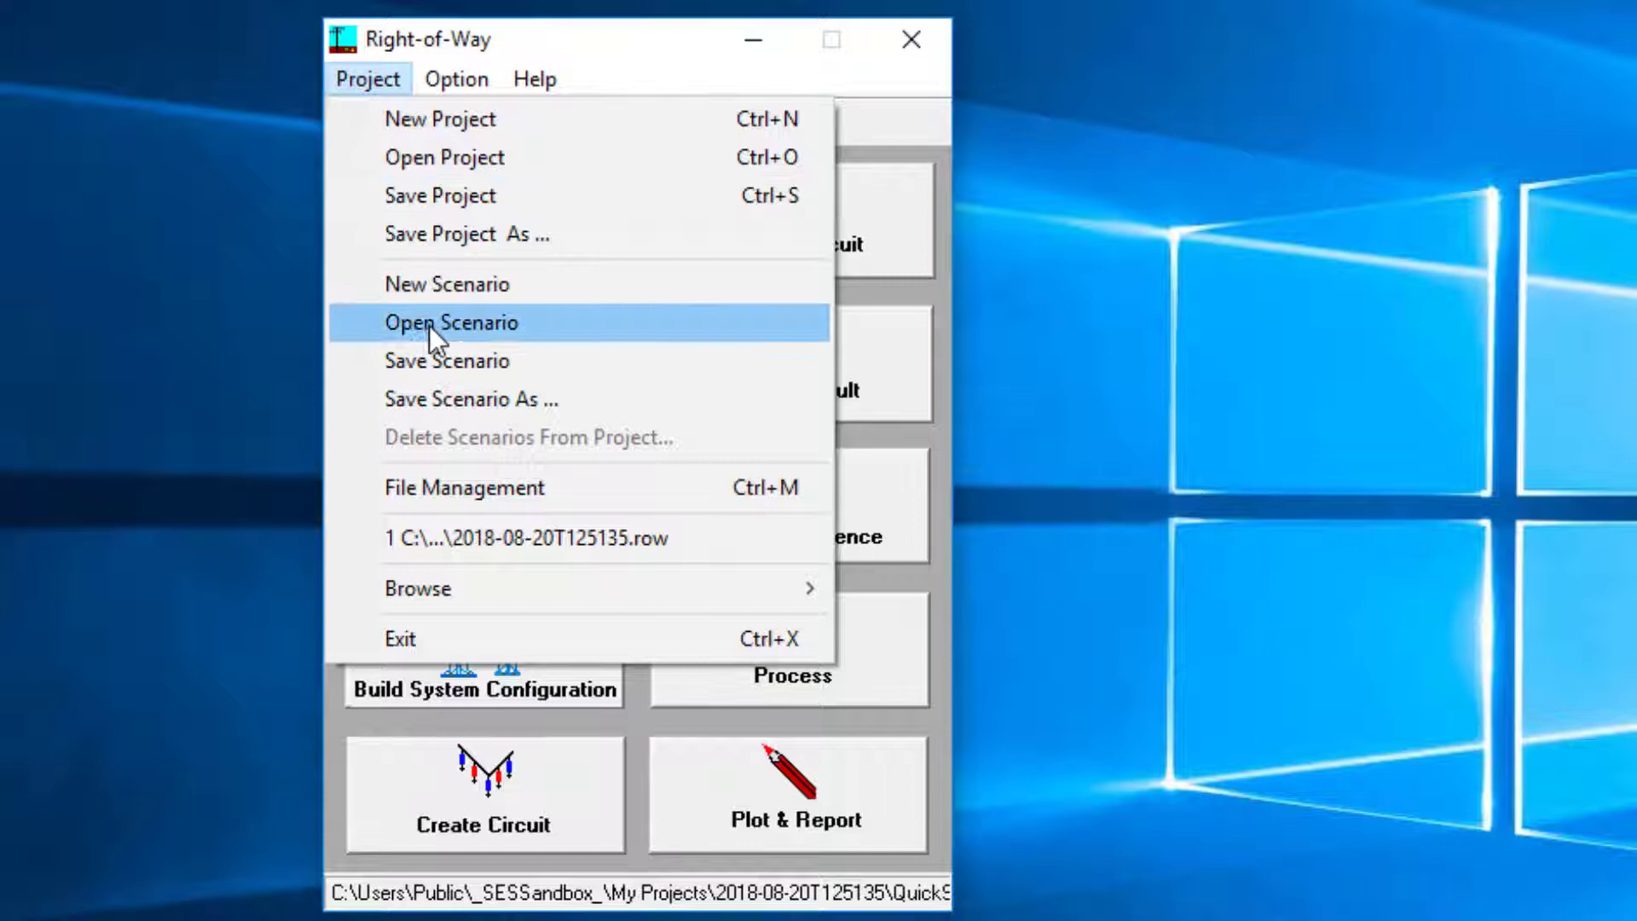
# - Save the current scenario as a new scenario named Fault_375kV
pyautogui.click(444, 387)
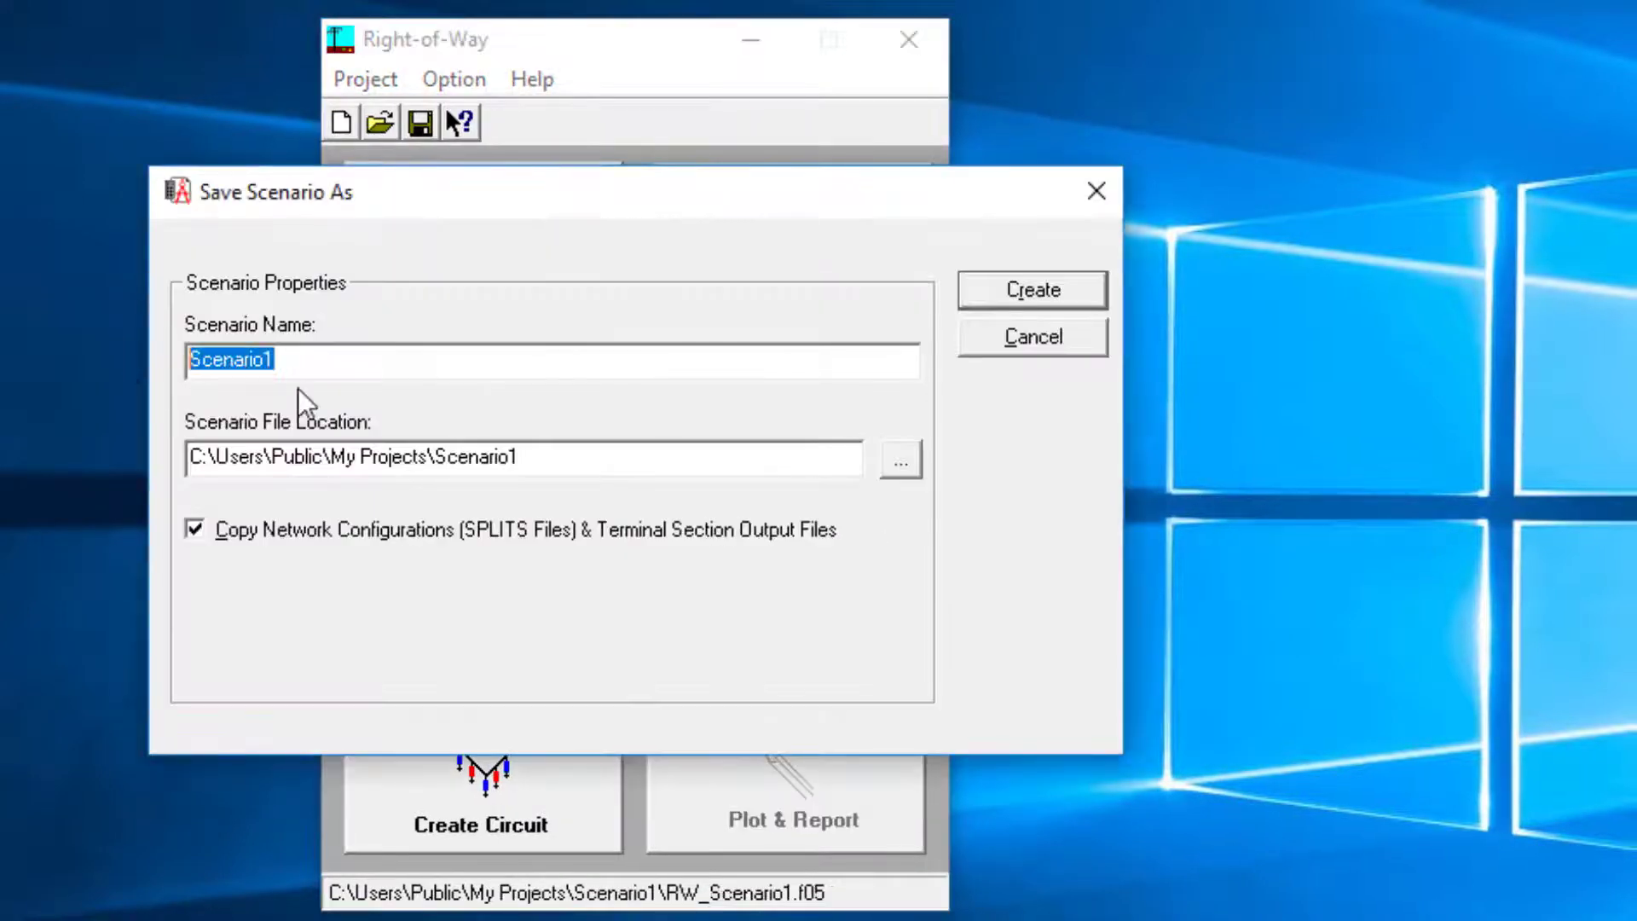
pyautogui.write('Fault')
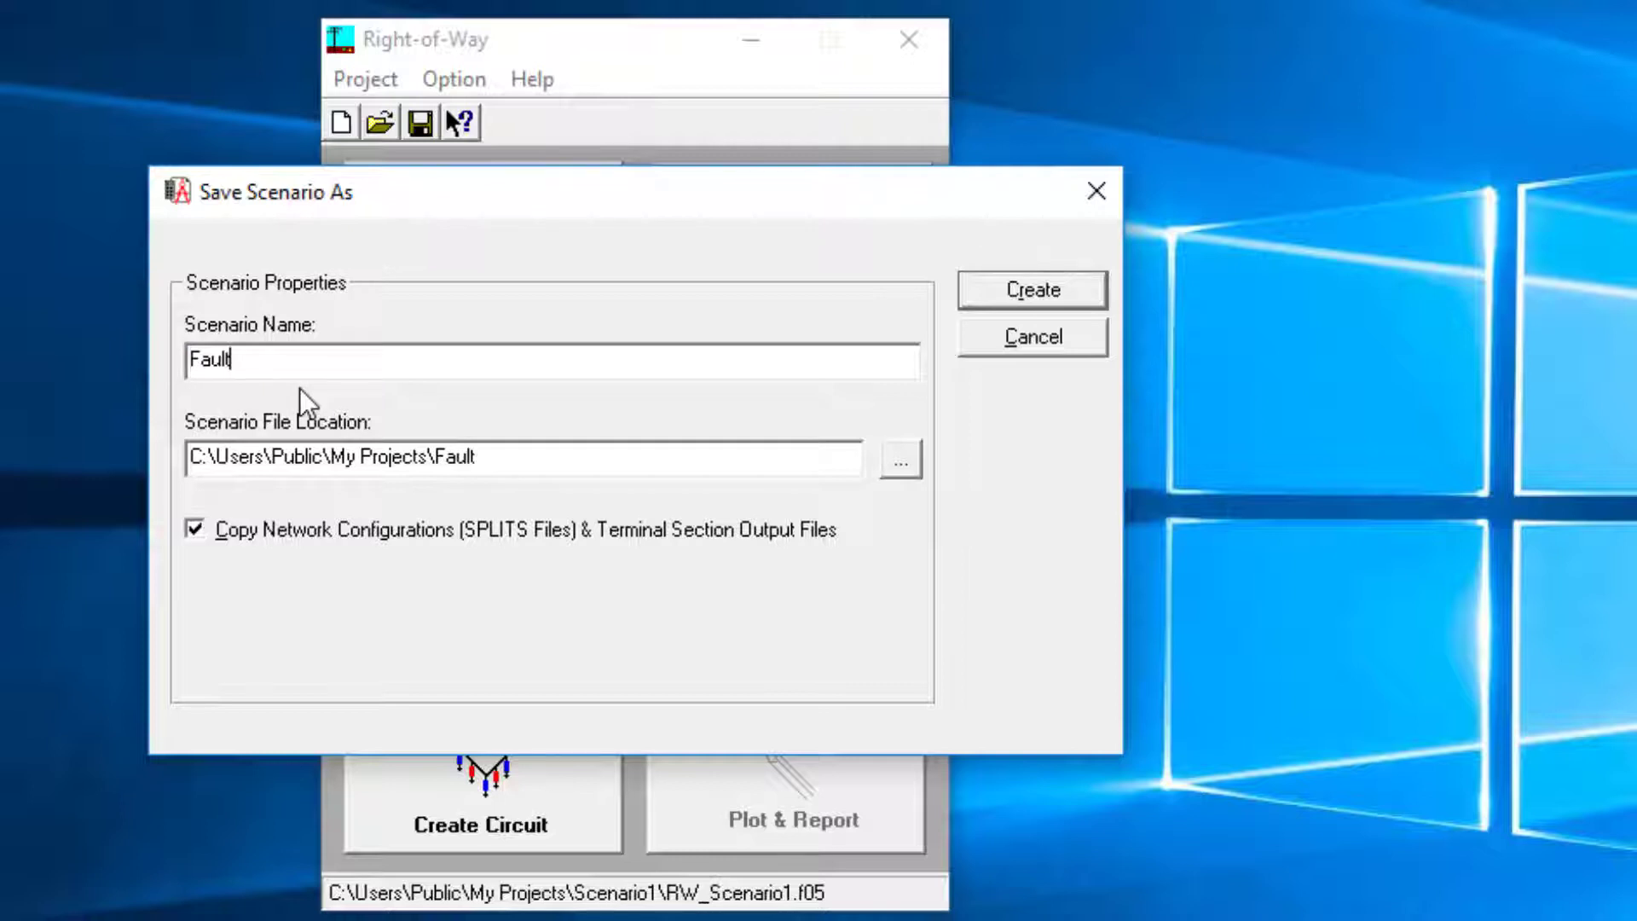
pyautogui.write('_375kV')
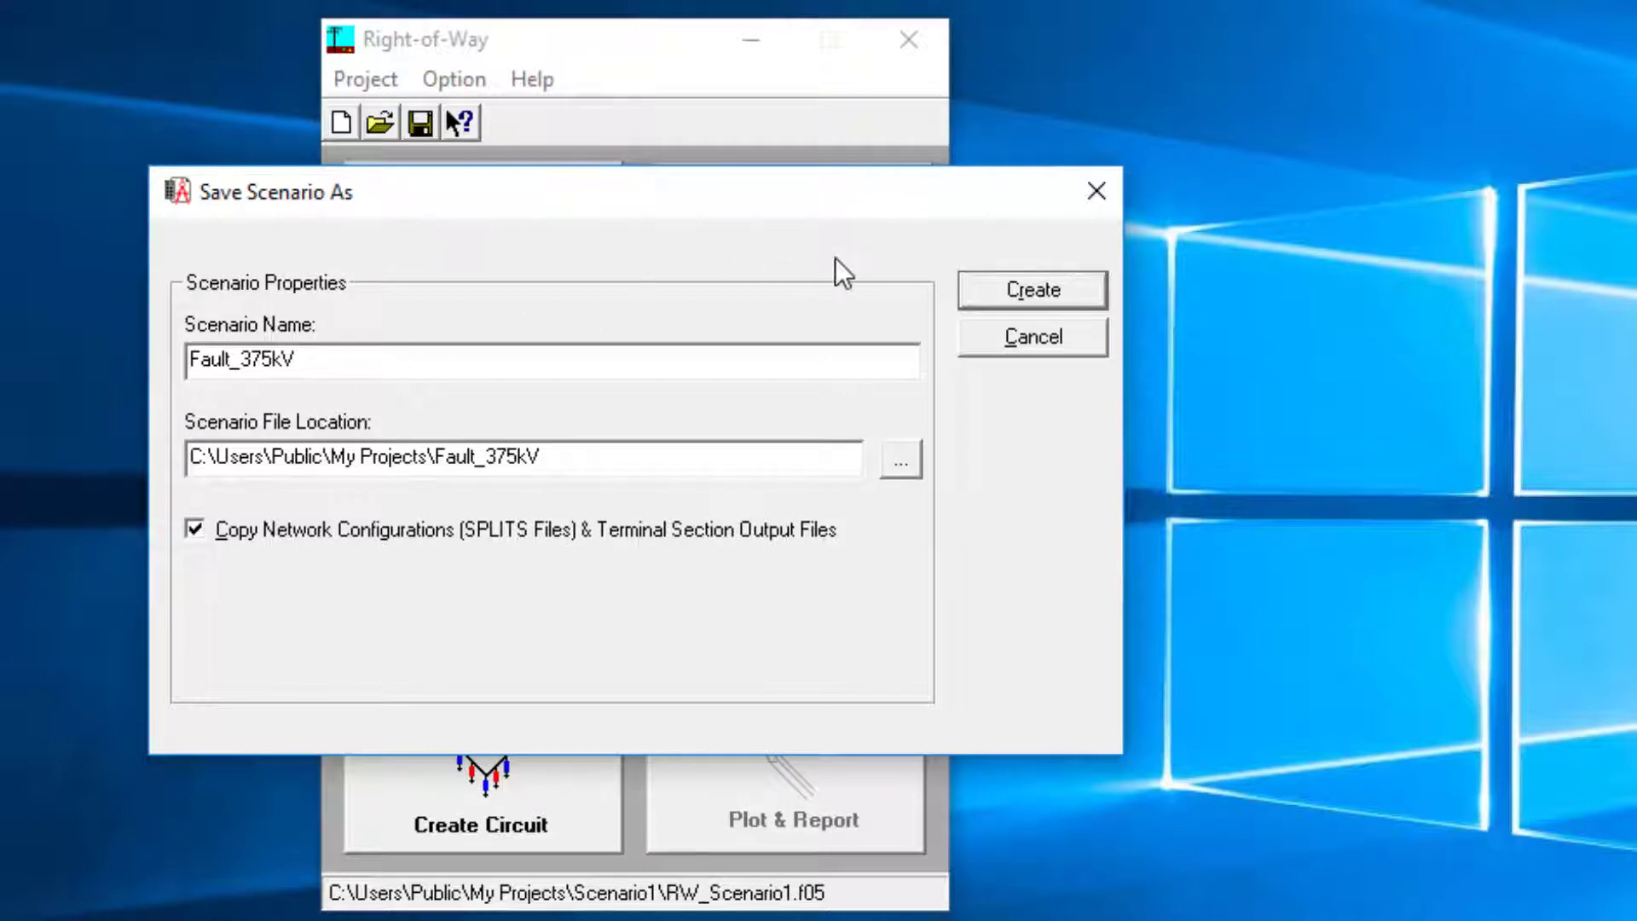
pyautogui.click(988, 299)
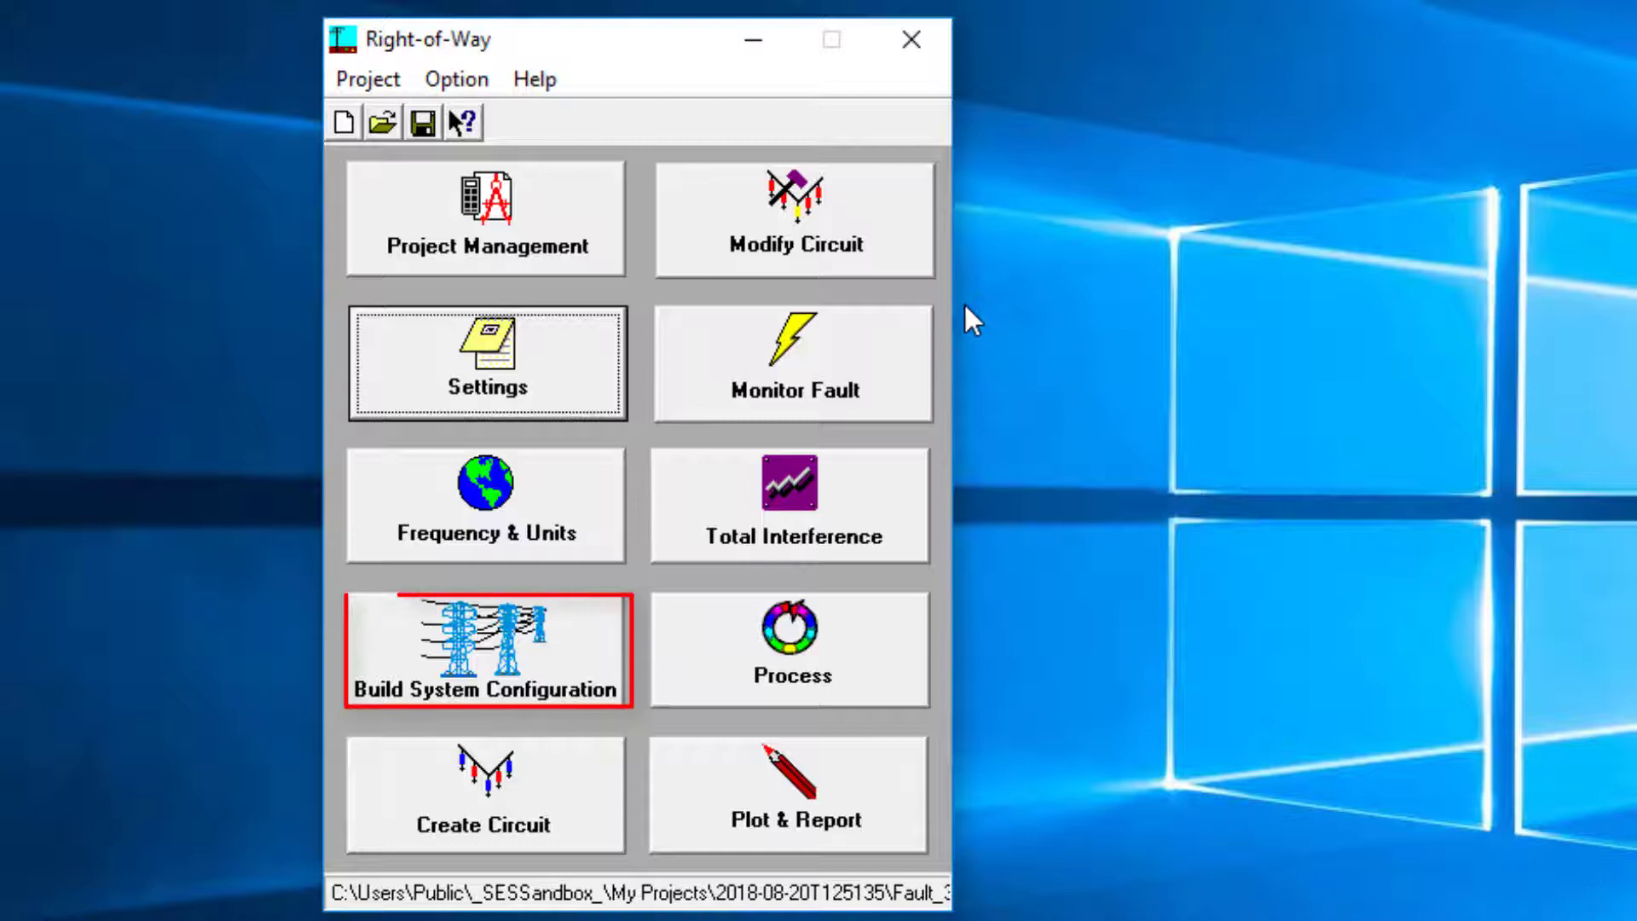
# - Select terminal 1, East-Term, in the system configuration and bring up its energization settings
pyautogui.click(473, 635)
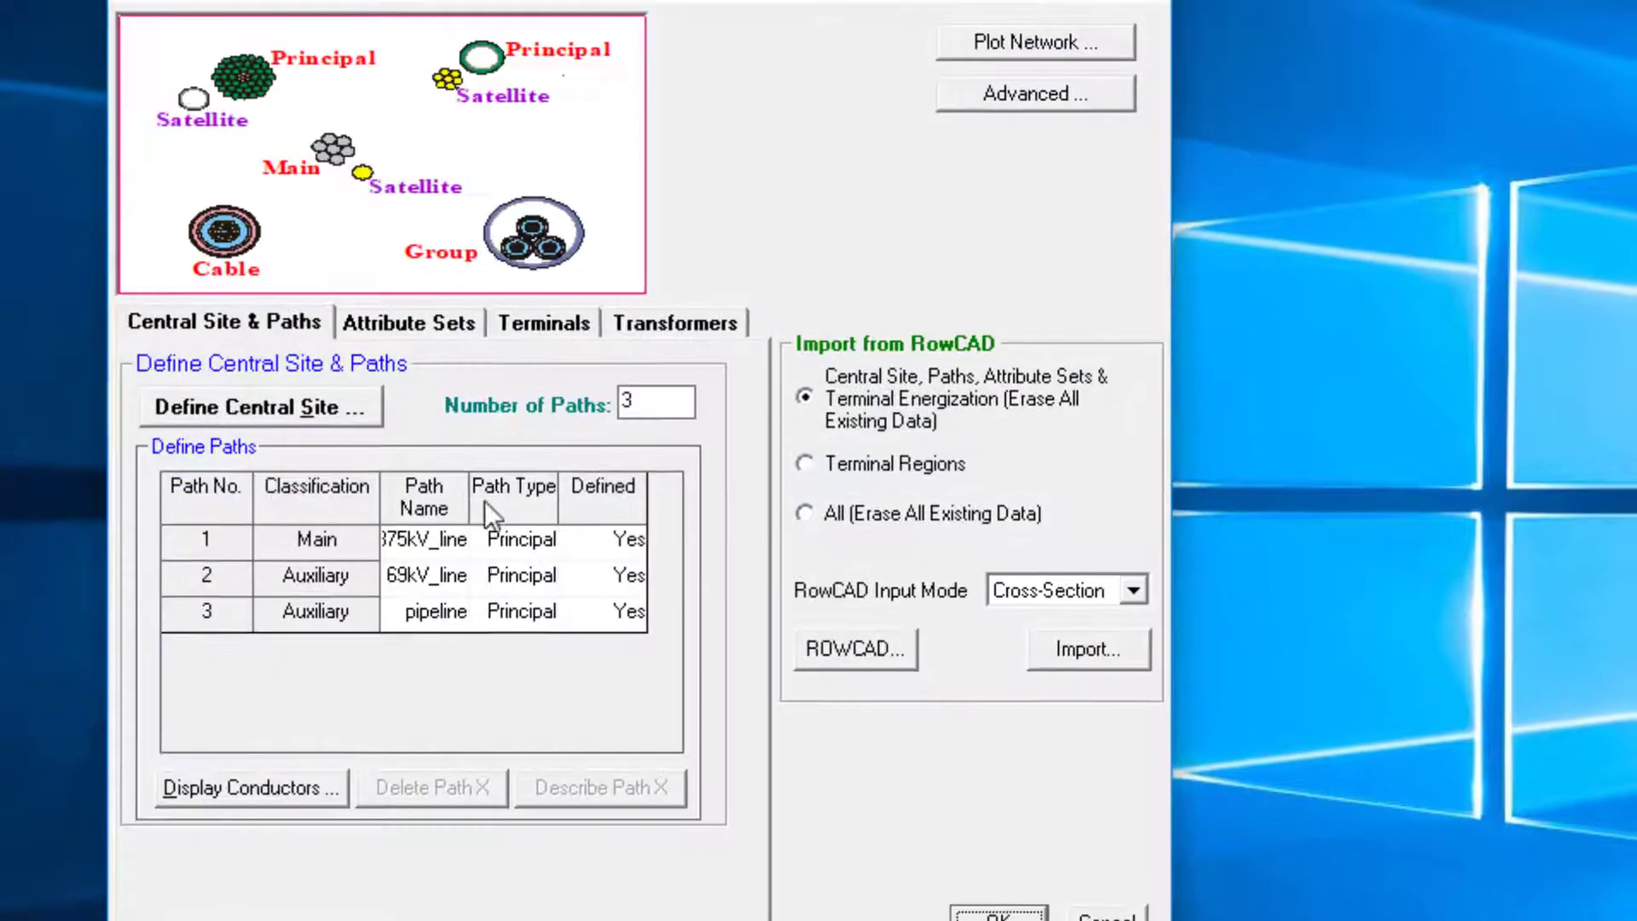
pyautogui.click(529, 328)
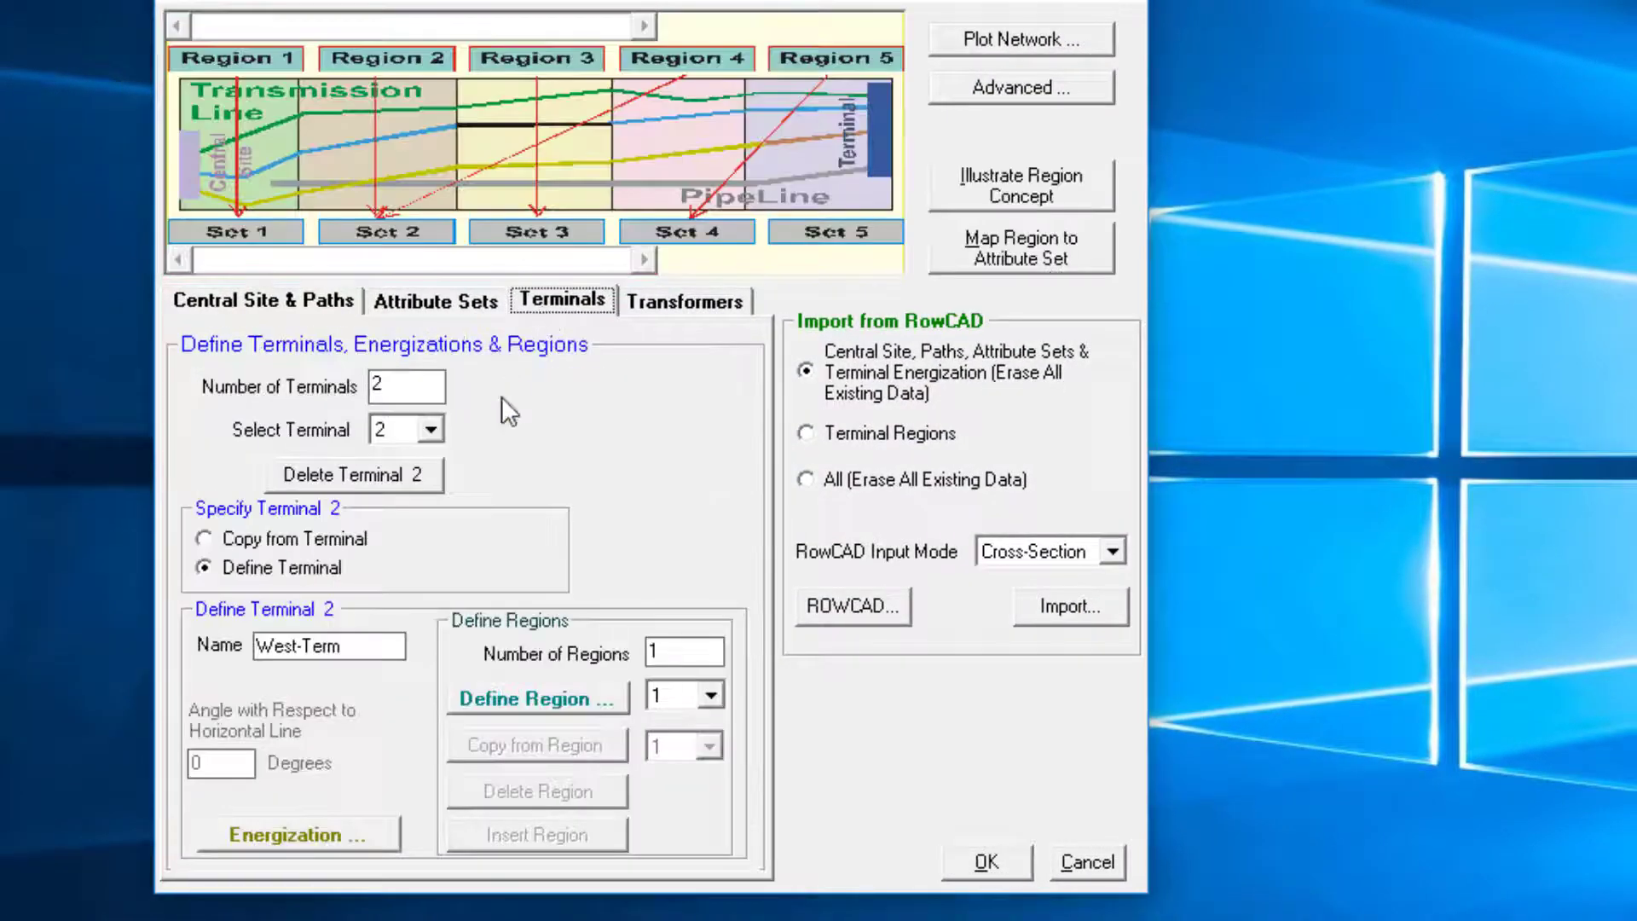
pyautogui.click(432, 429)
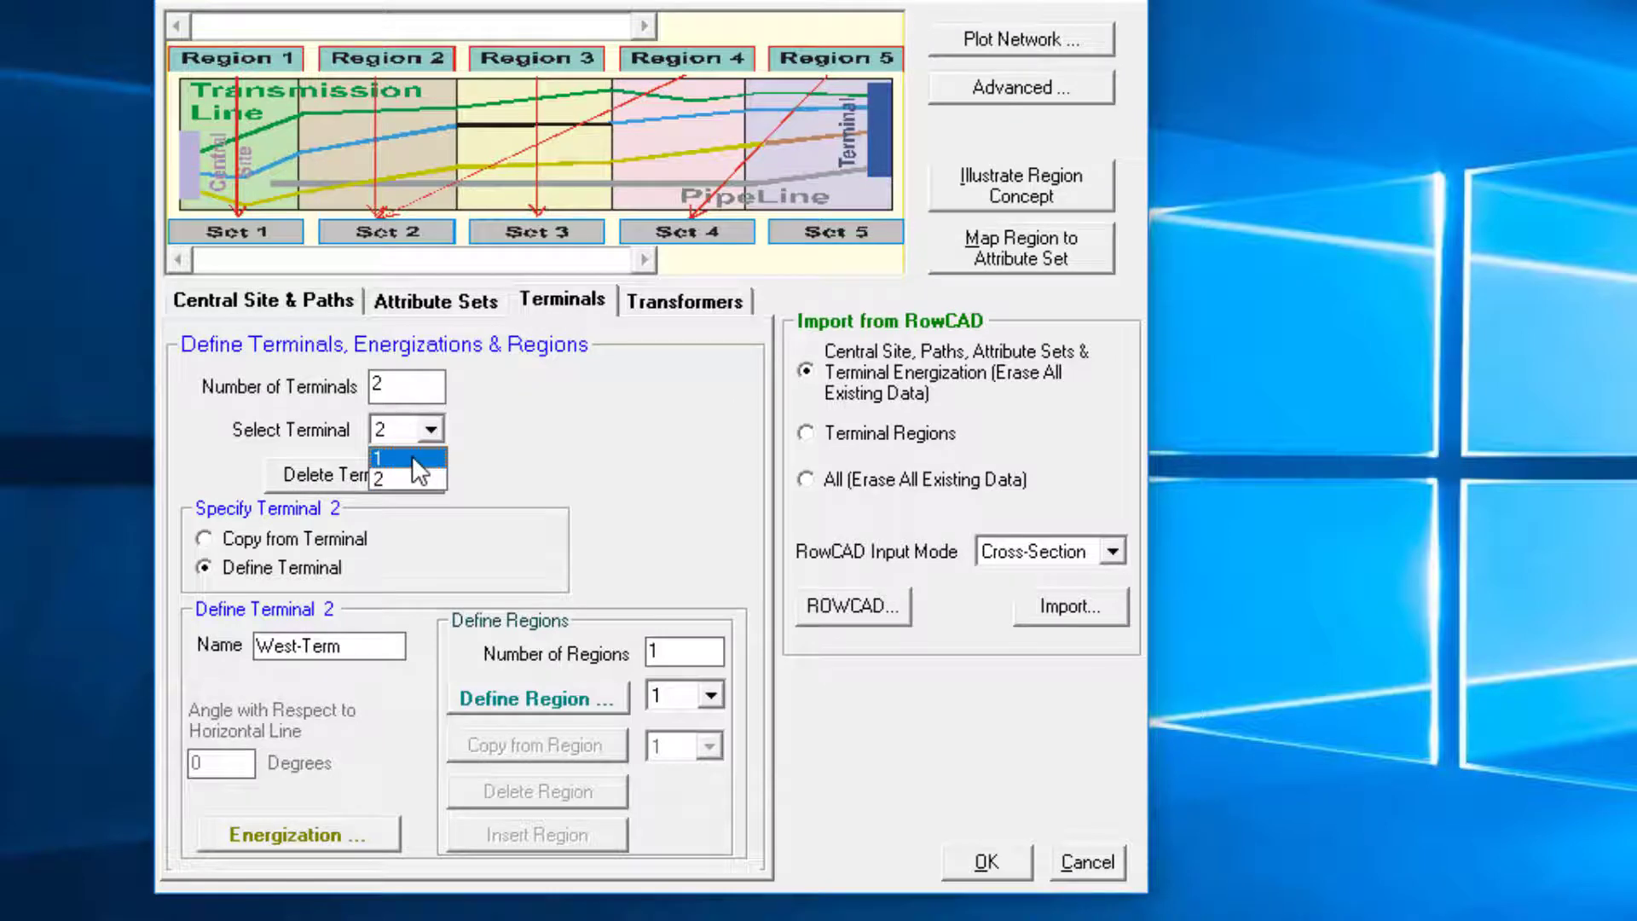
pyautogui.click(417, 459)
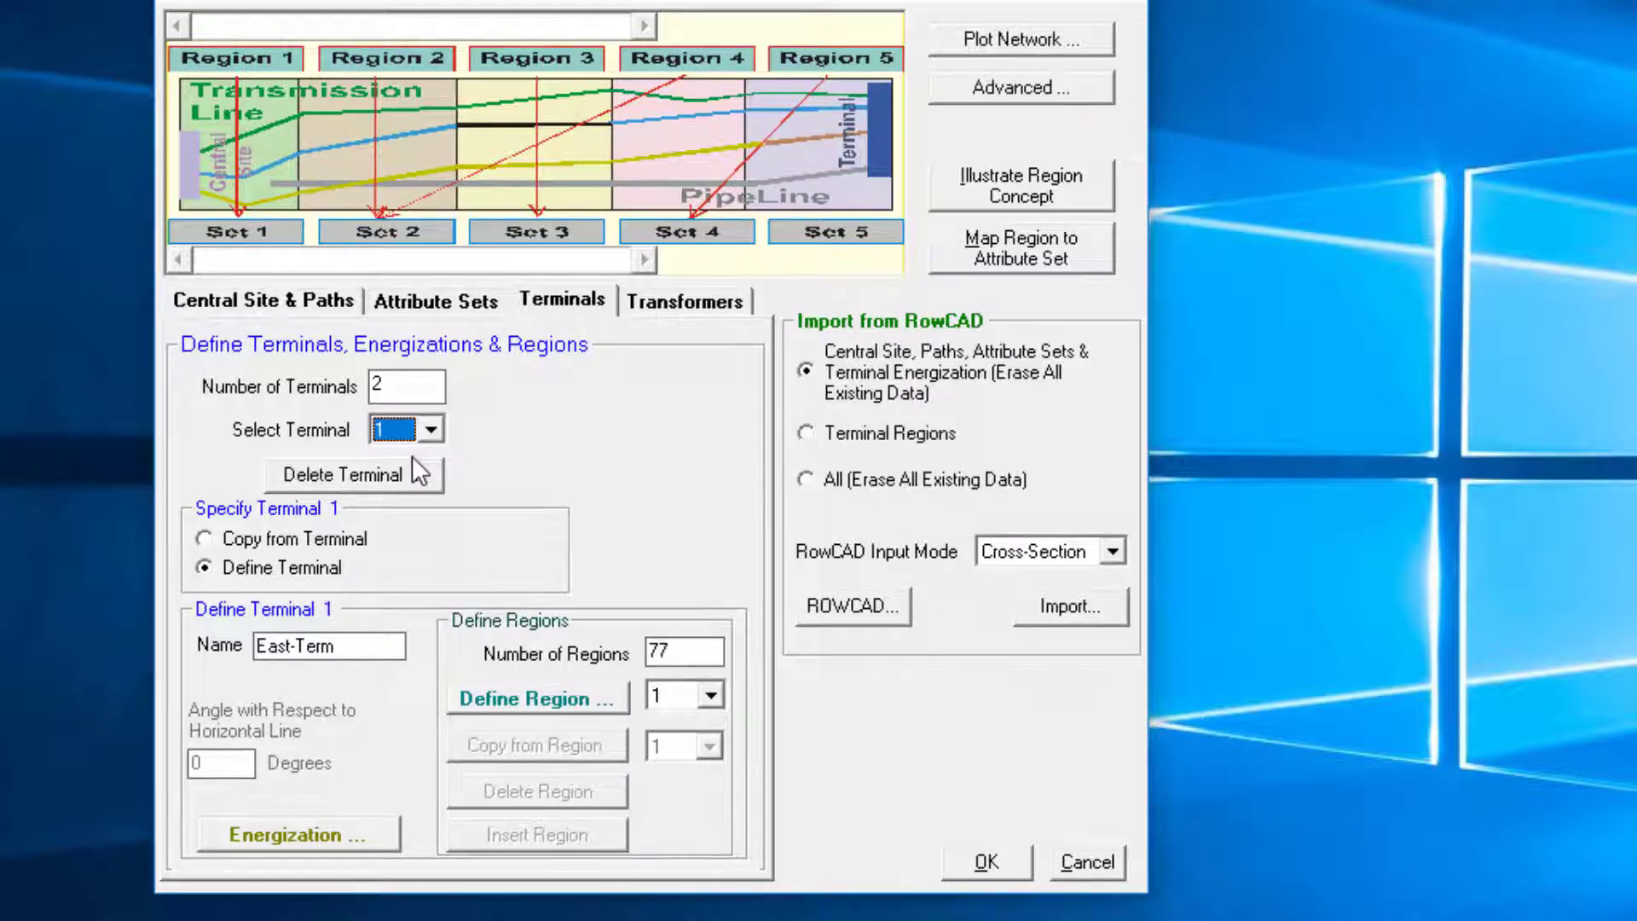
pyautogui.click(372, 841)
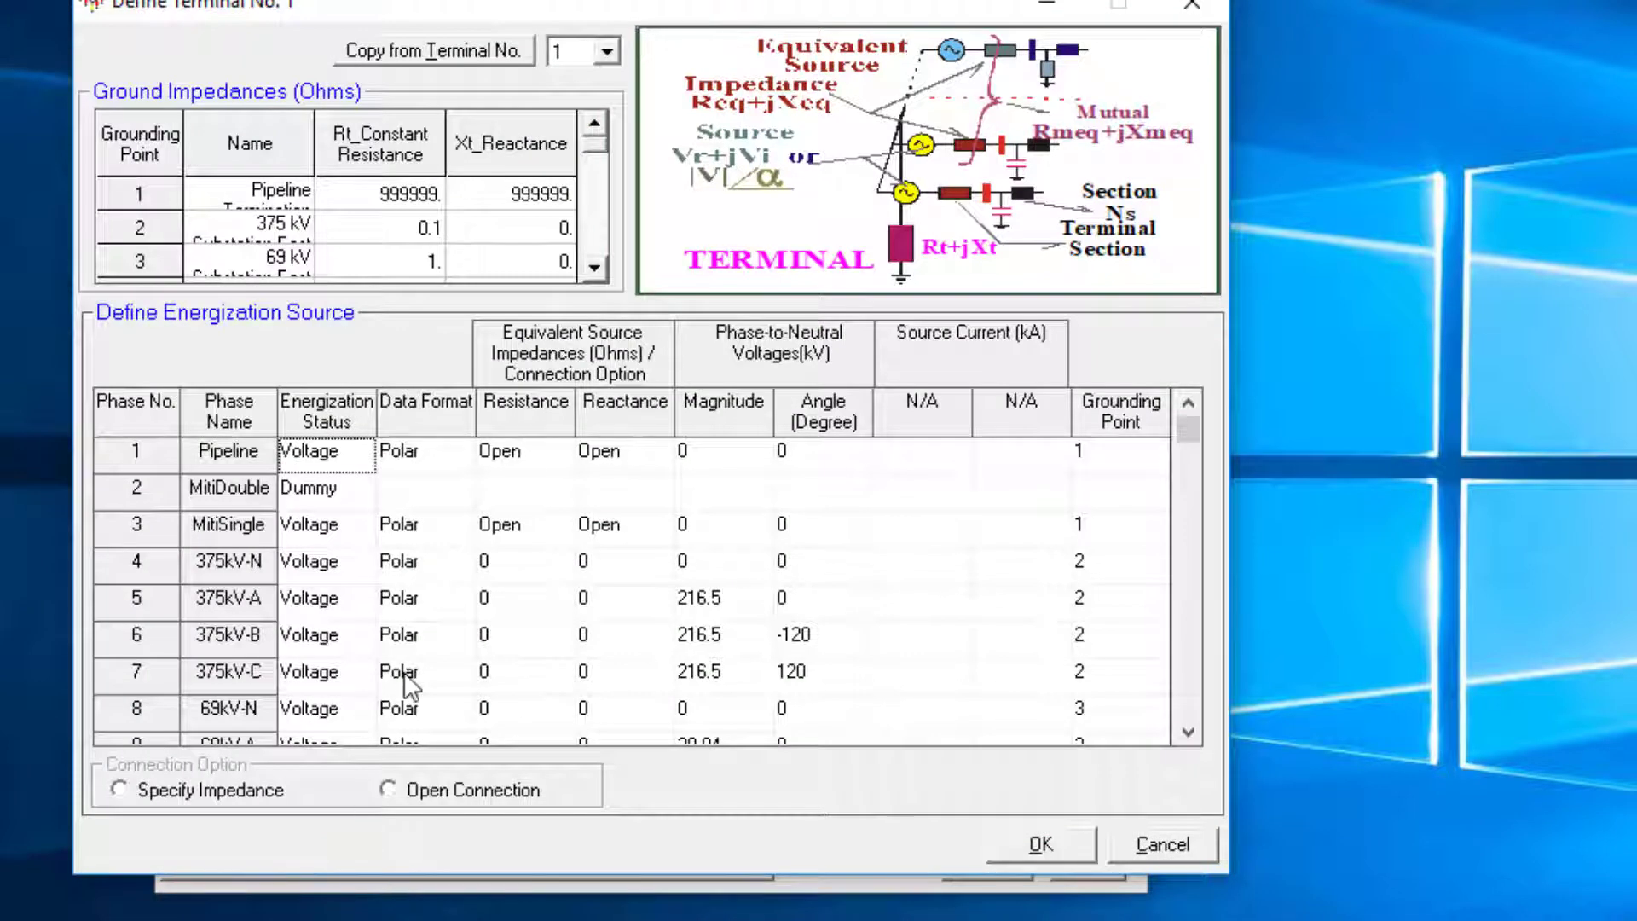
# - Set East-Term's 375kV-B and 375kV-C phases to Dummy energization and accept
pyautogui.click(327, 635)
pyautogui.click(360, 637)
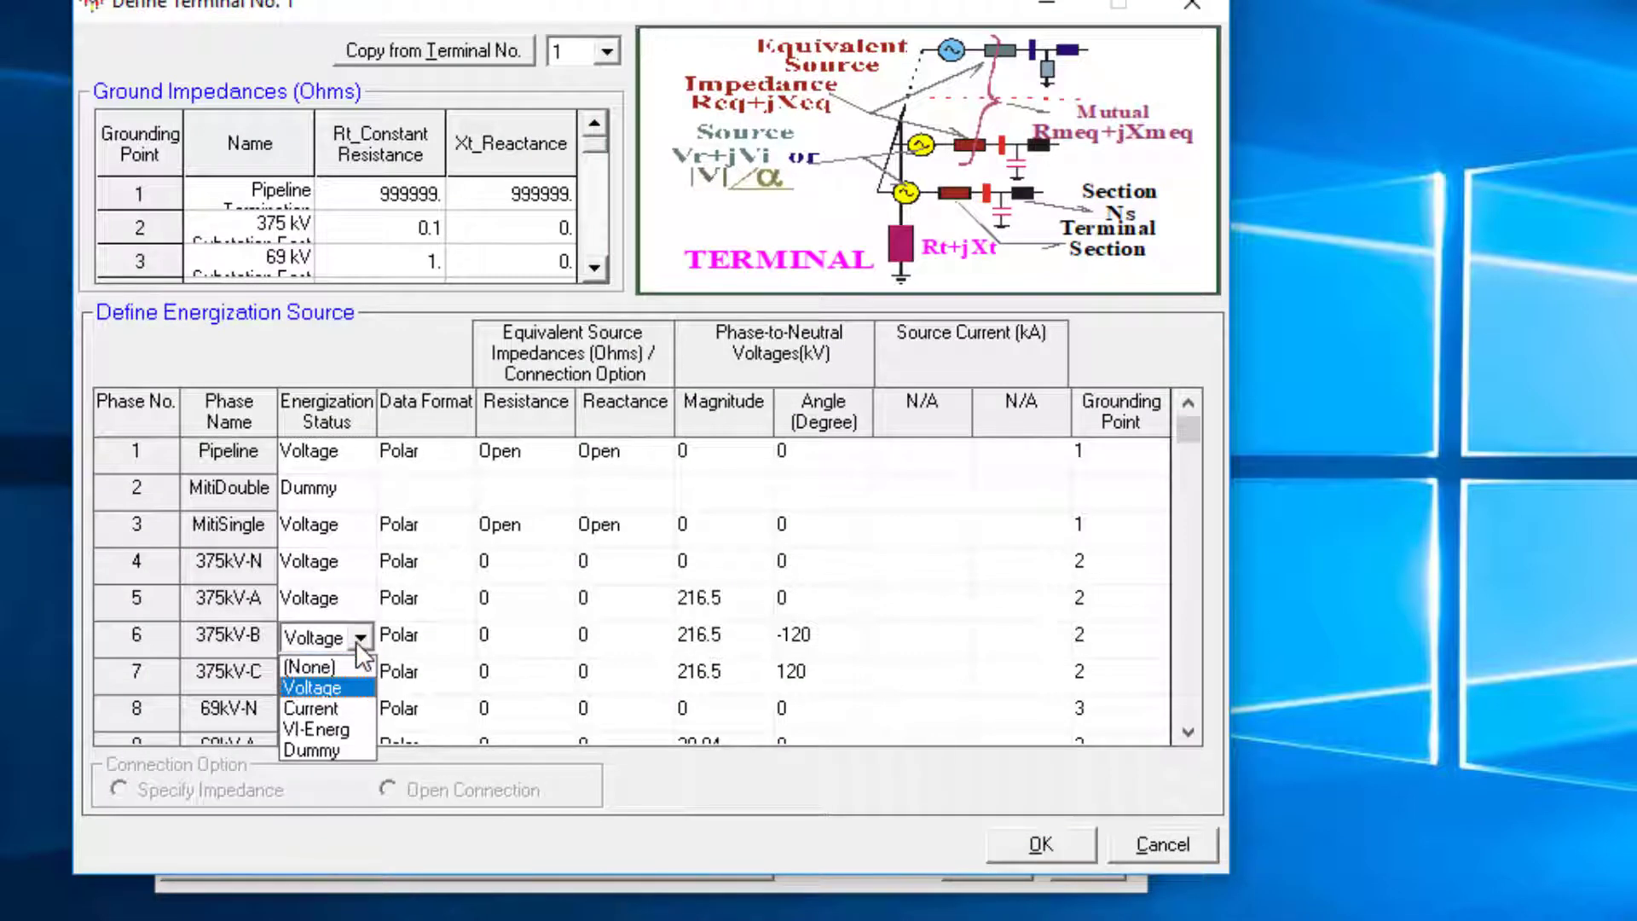
pyautogui.click(335, 747)
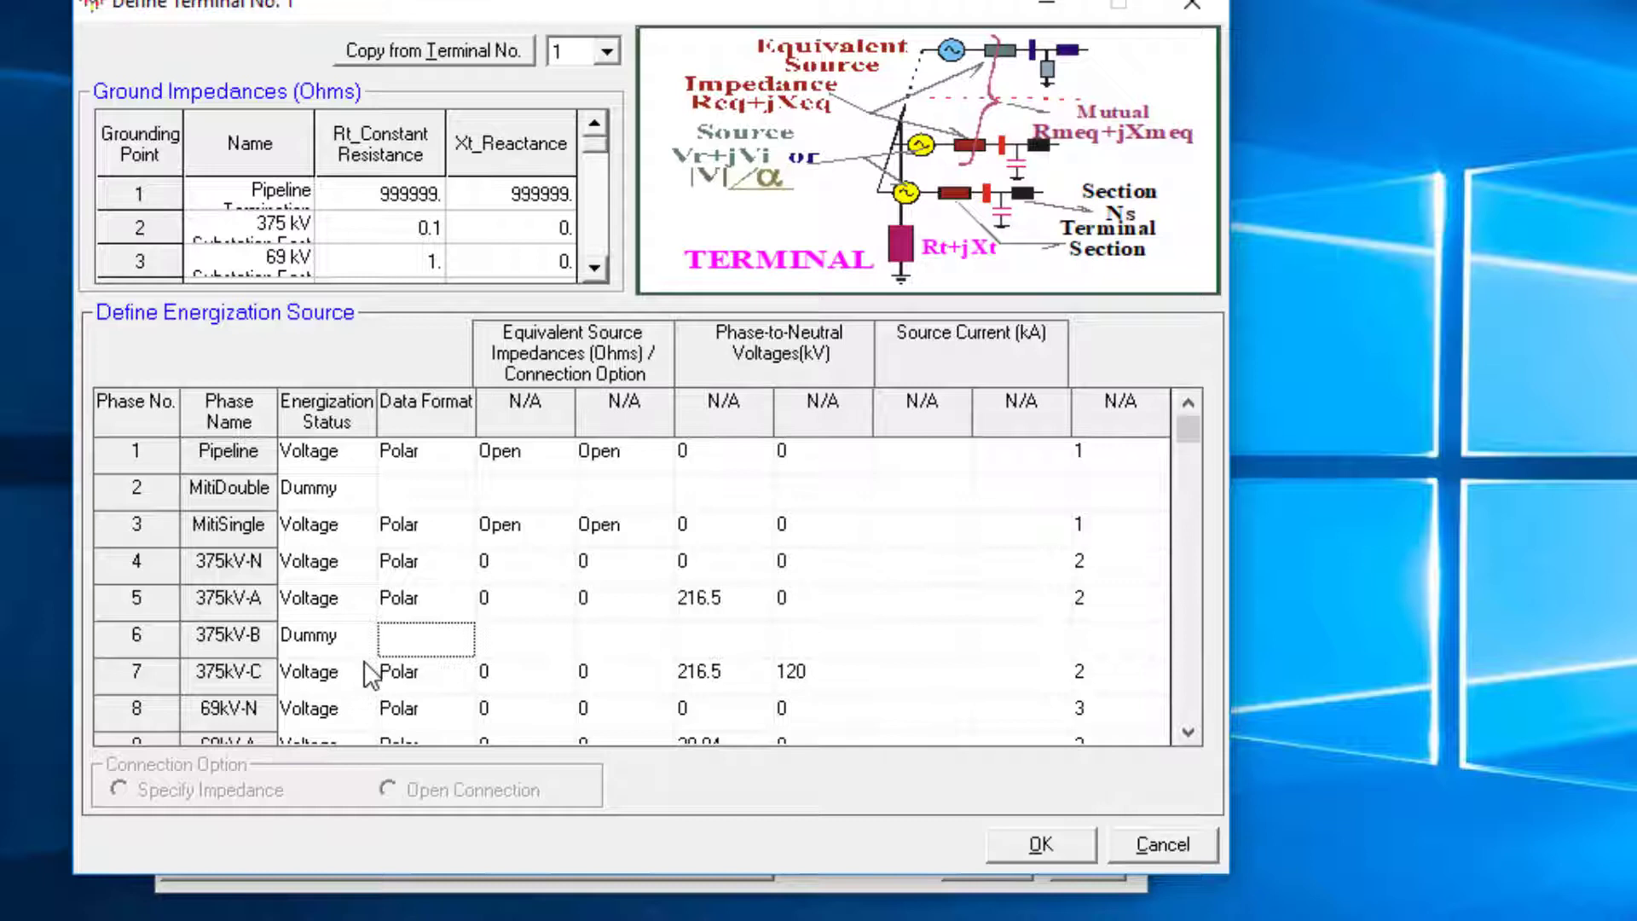
pyautogui.click(367, 669)
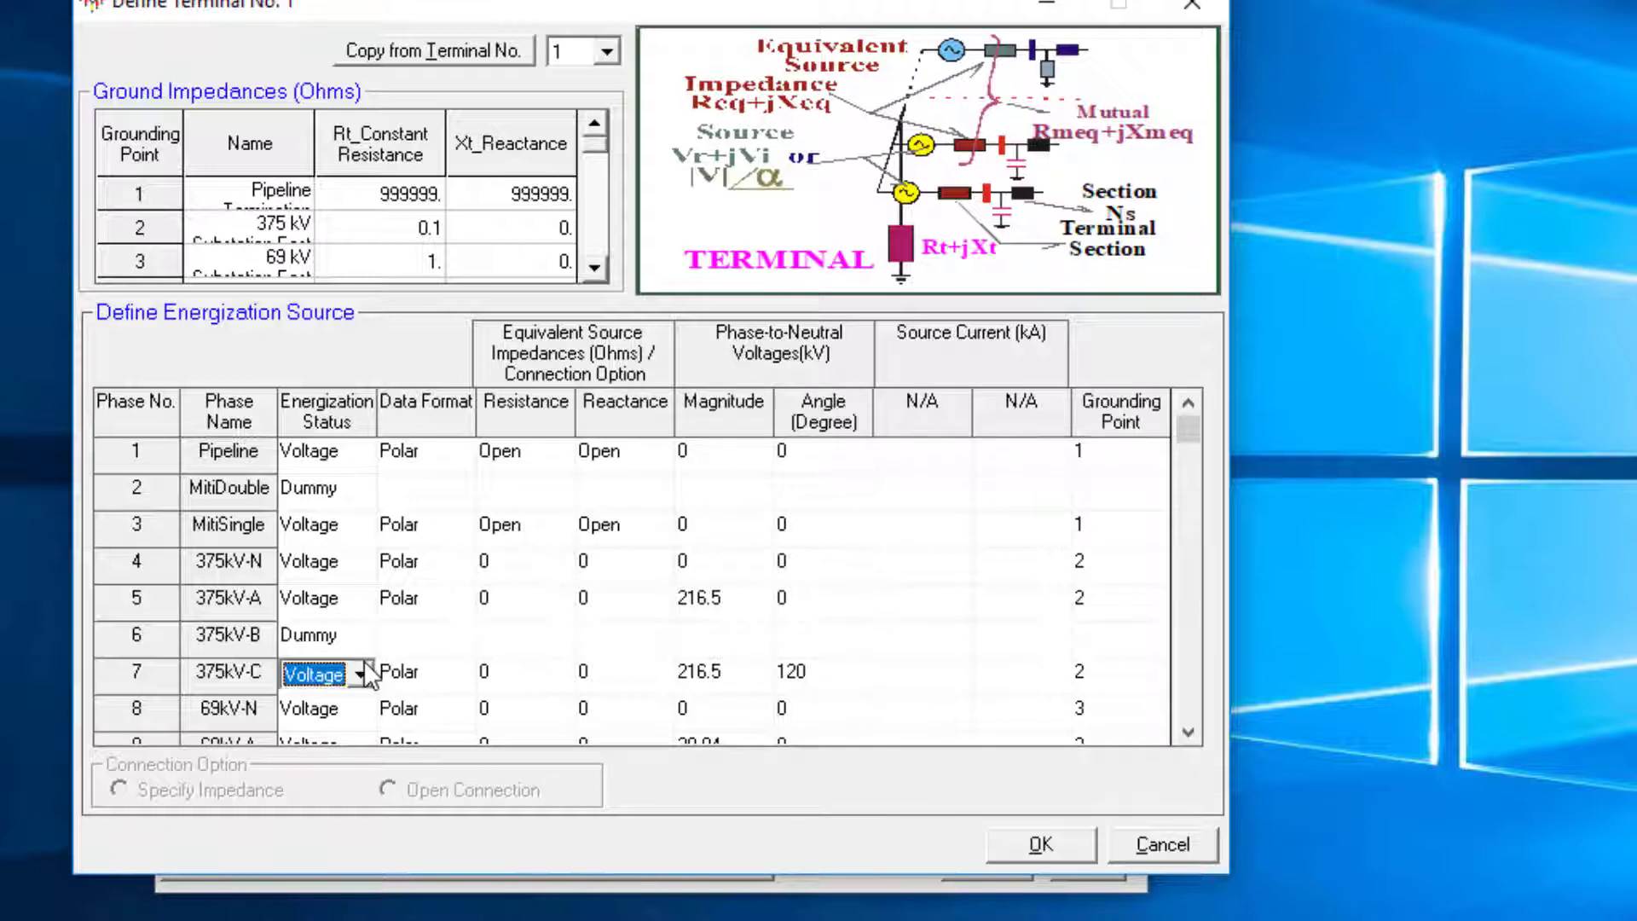
pyautogui.click(361, 674)
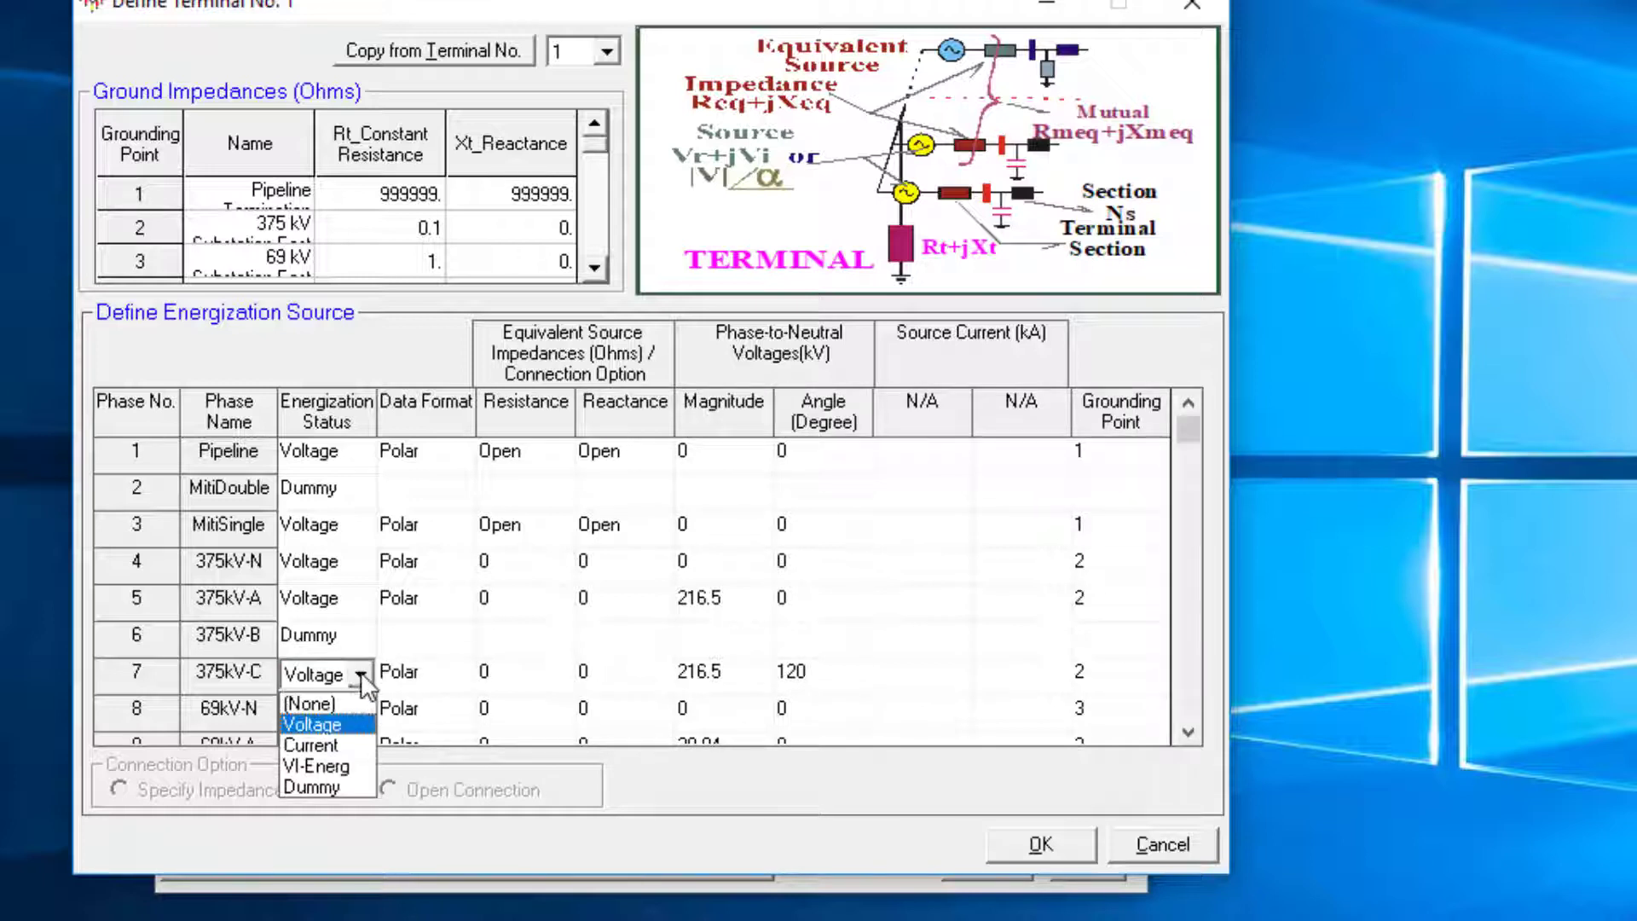
pyautogui.click(329, 781)
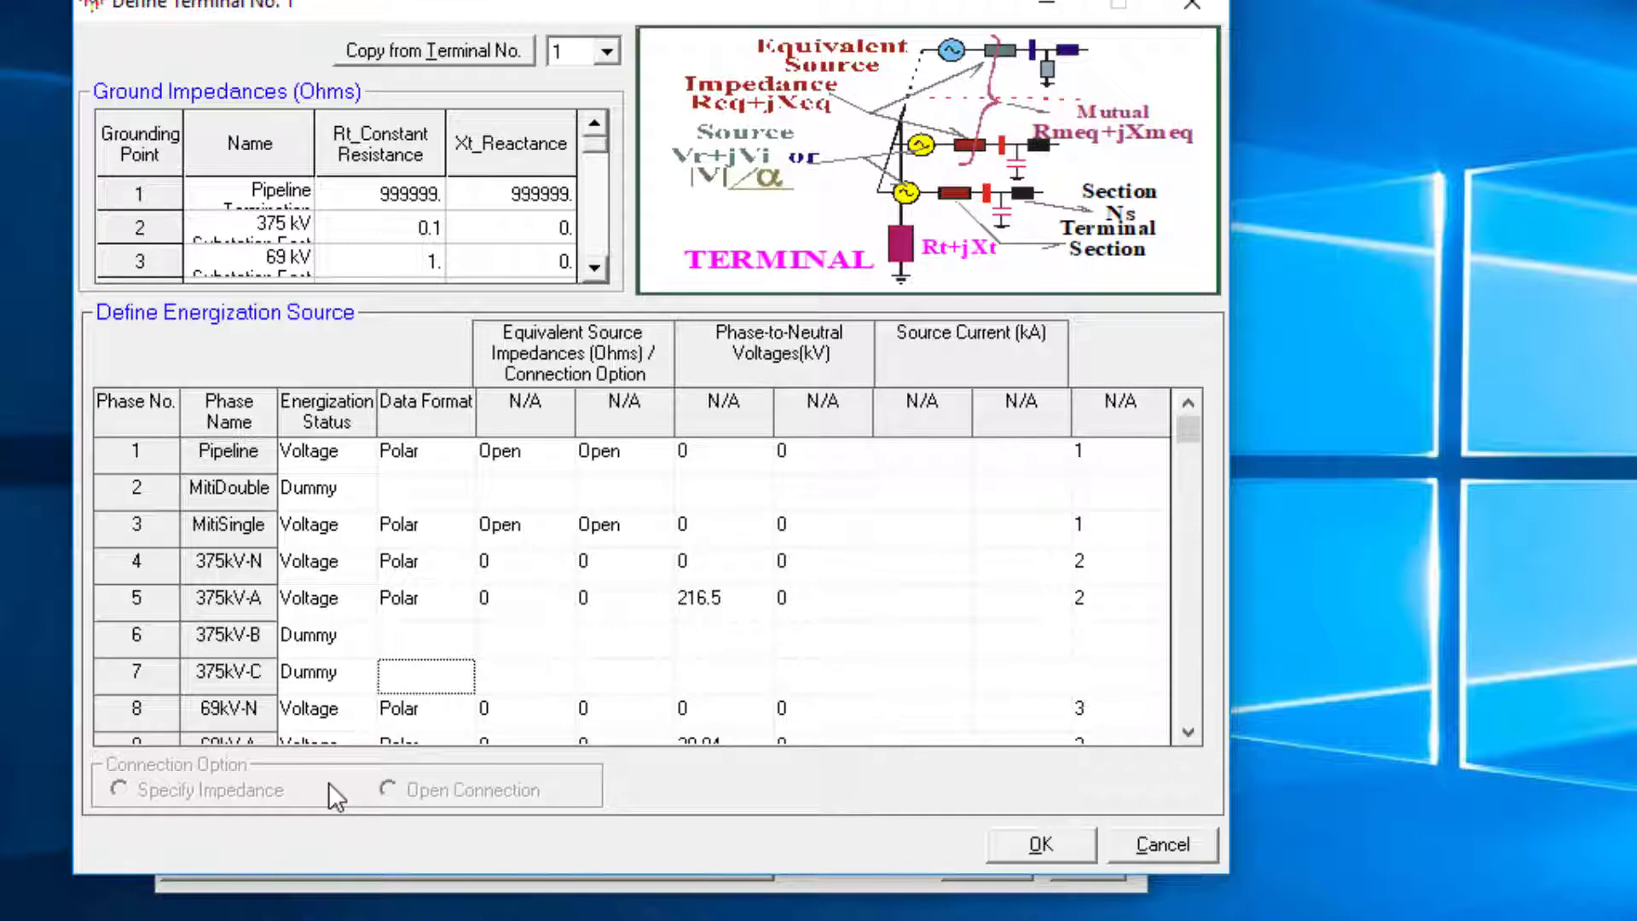
pyautogui.click(1068, 839)
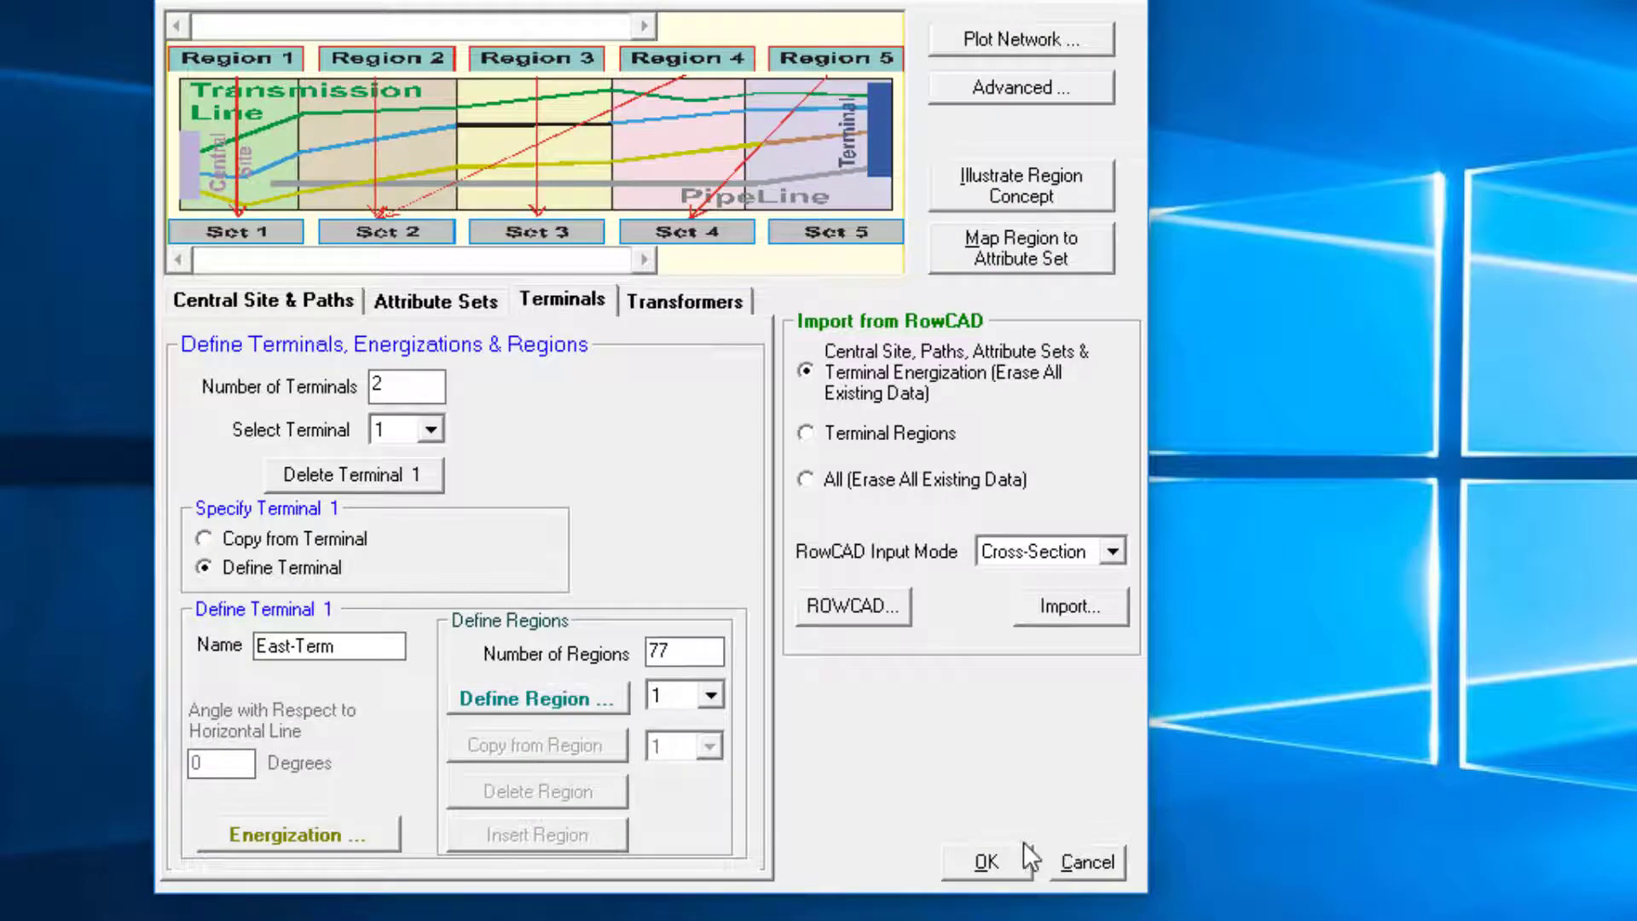
# - Update terminal energizations on circuit model 1, saving the project first
pyautogui.click(986, 856)
pyautogui.click(592, 699)
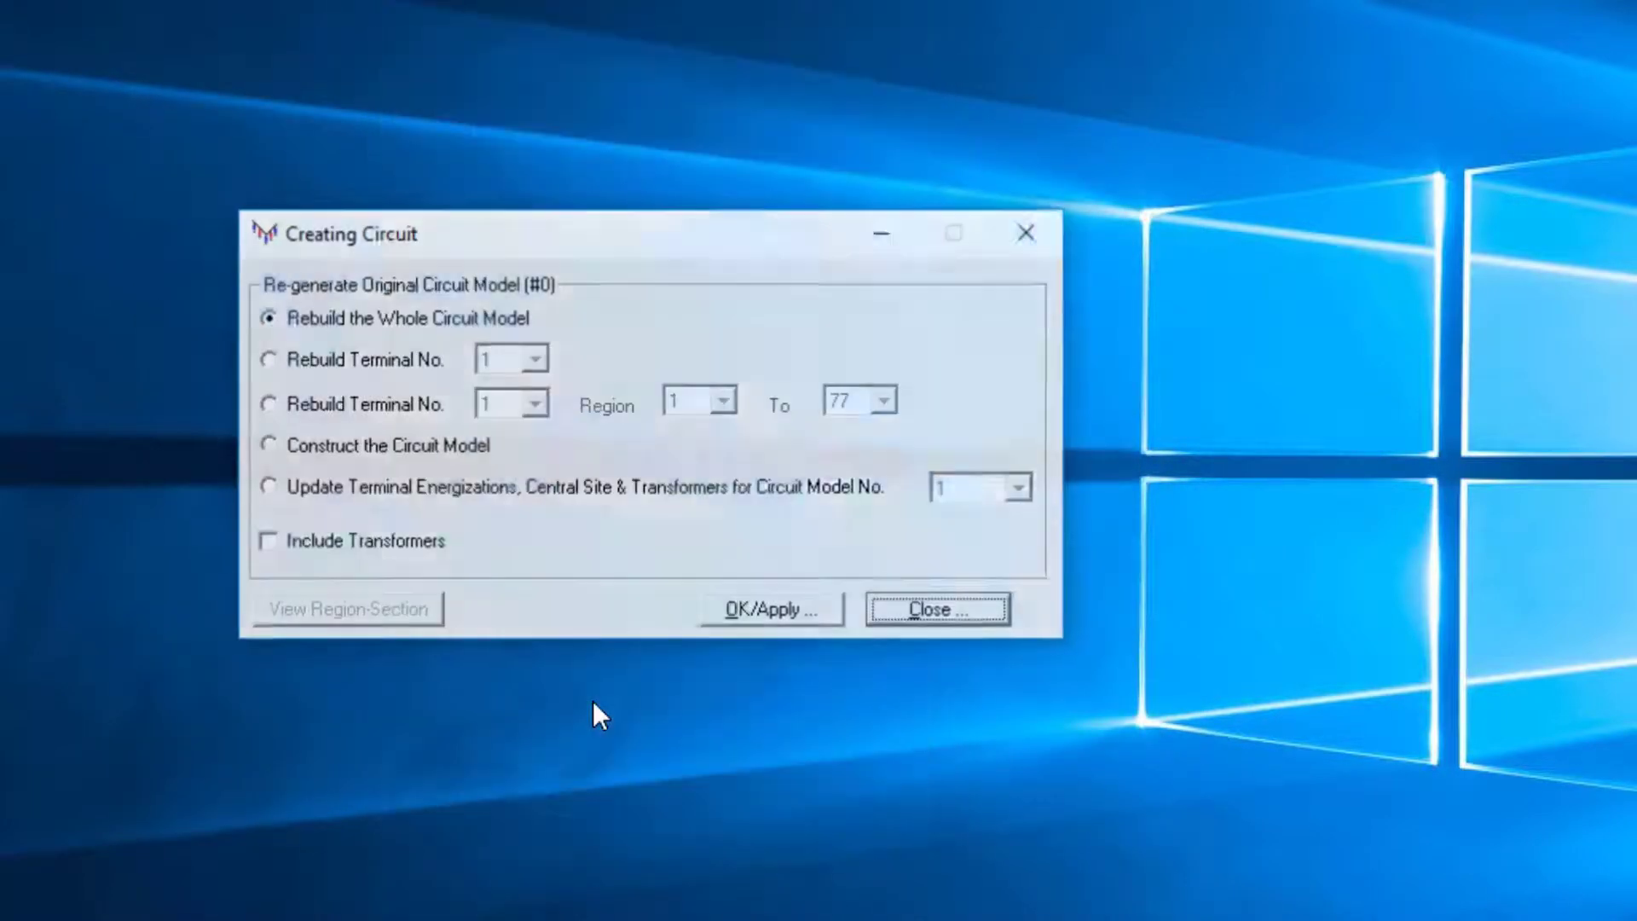
pyautogui.click(329, 492)
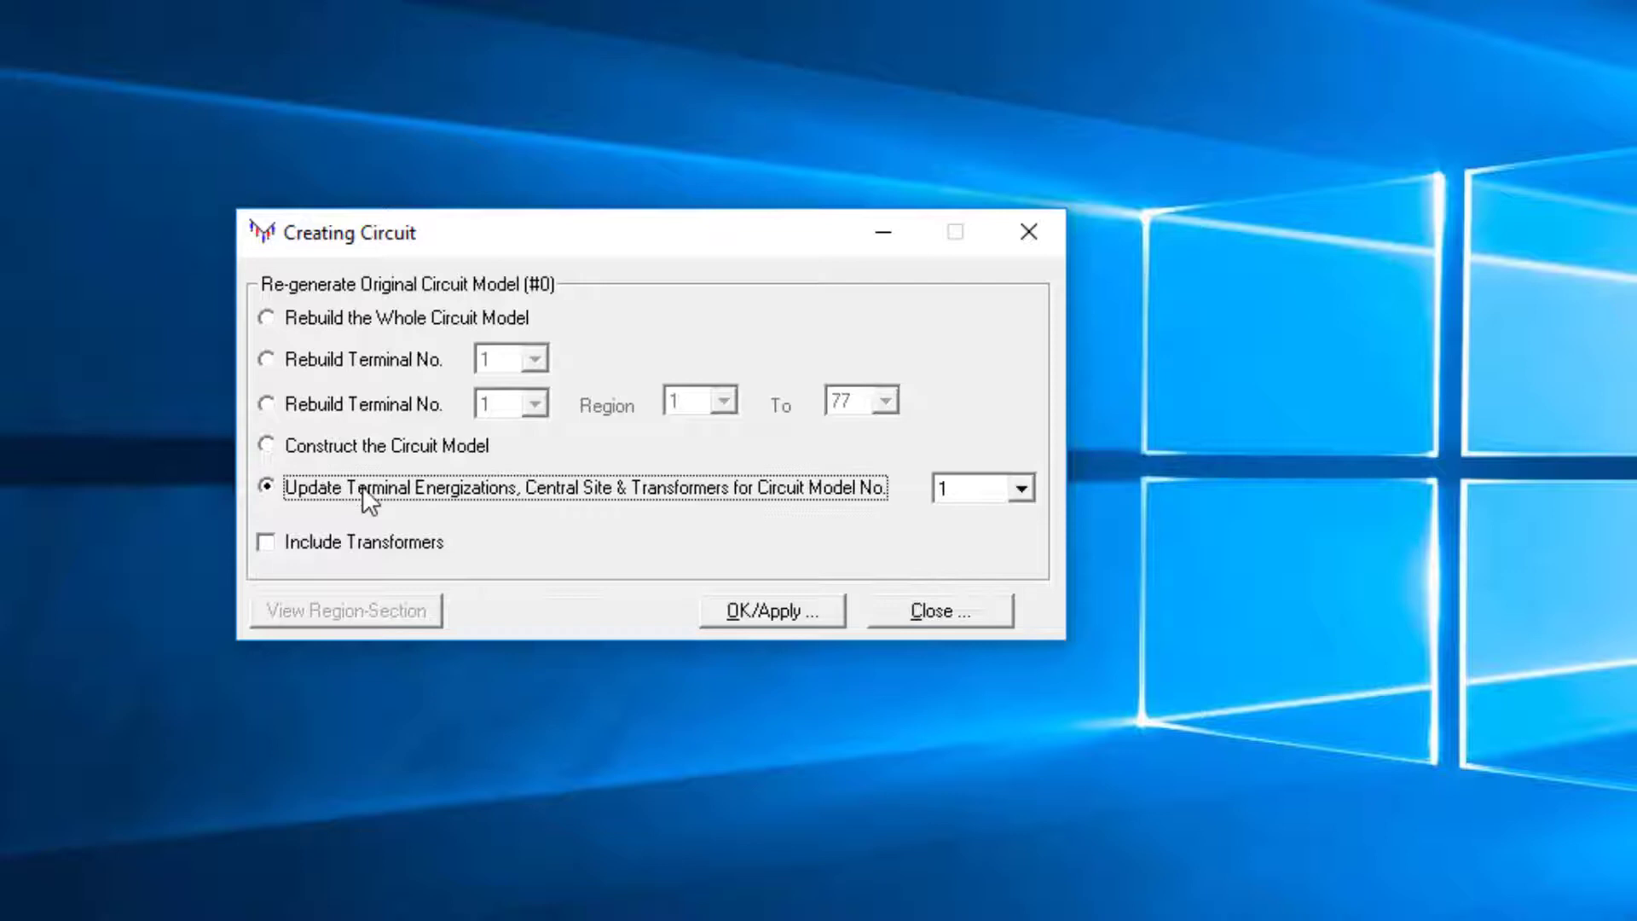
pyautogui.click(754, 612)
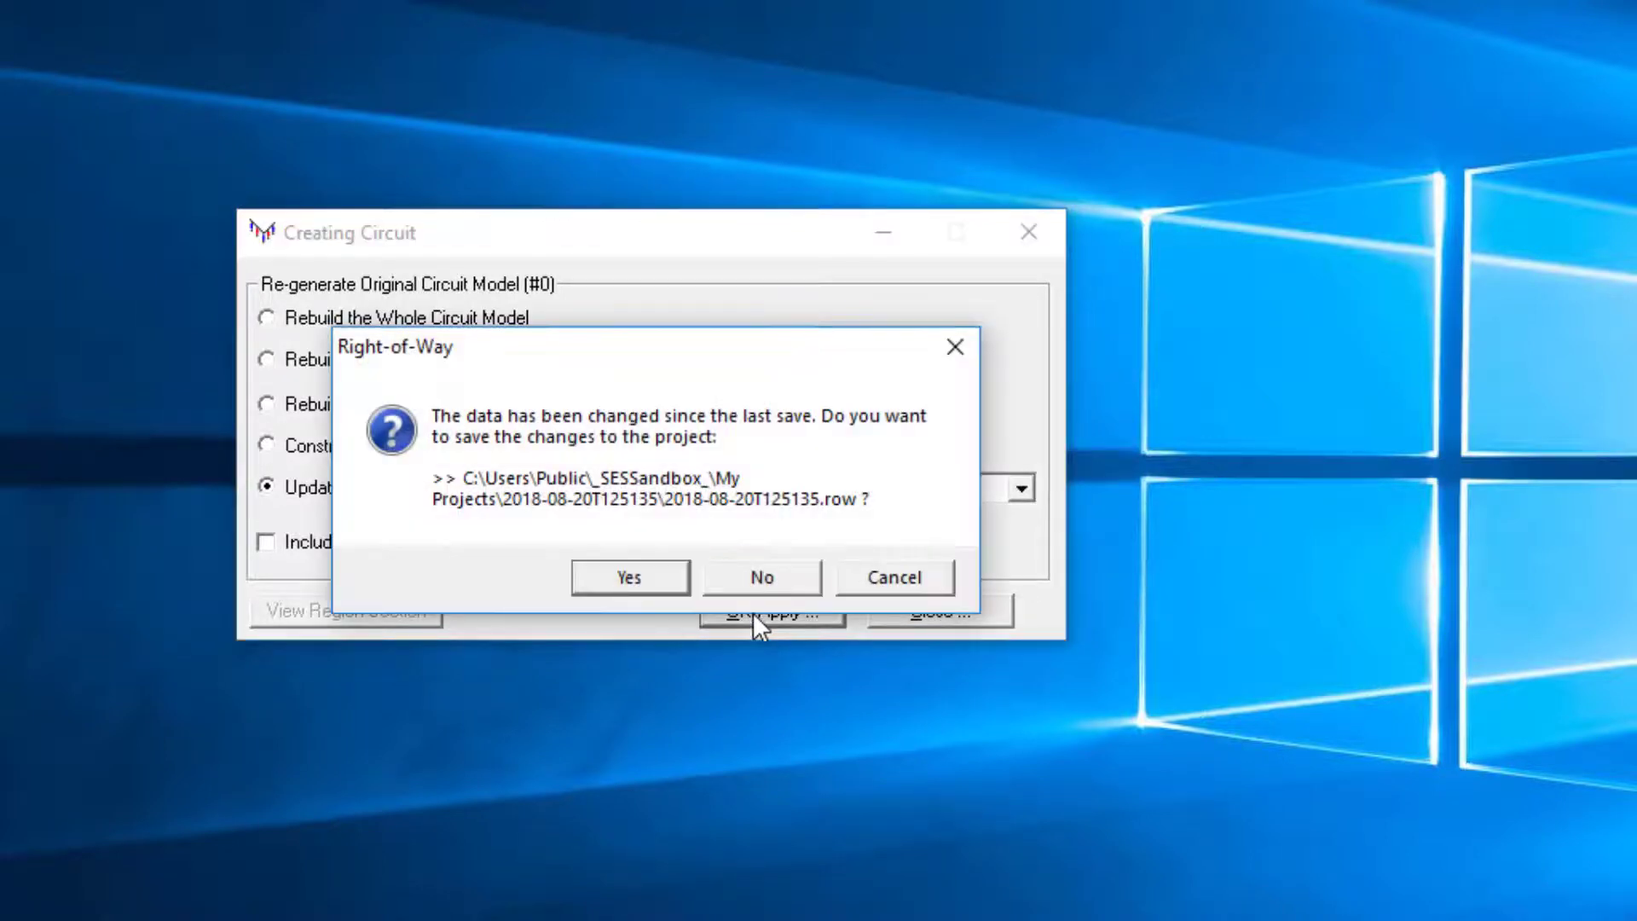
pyautogui.click(614, 567)
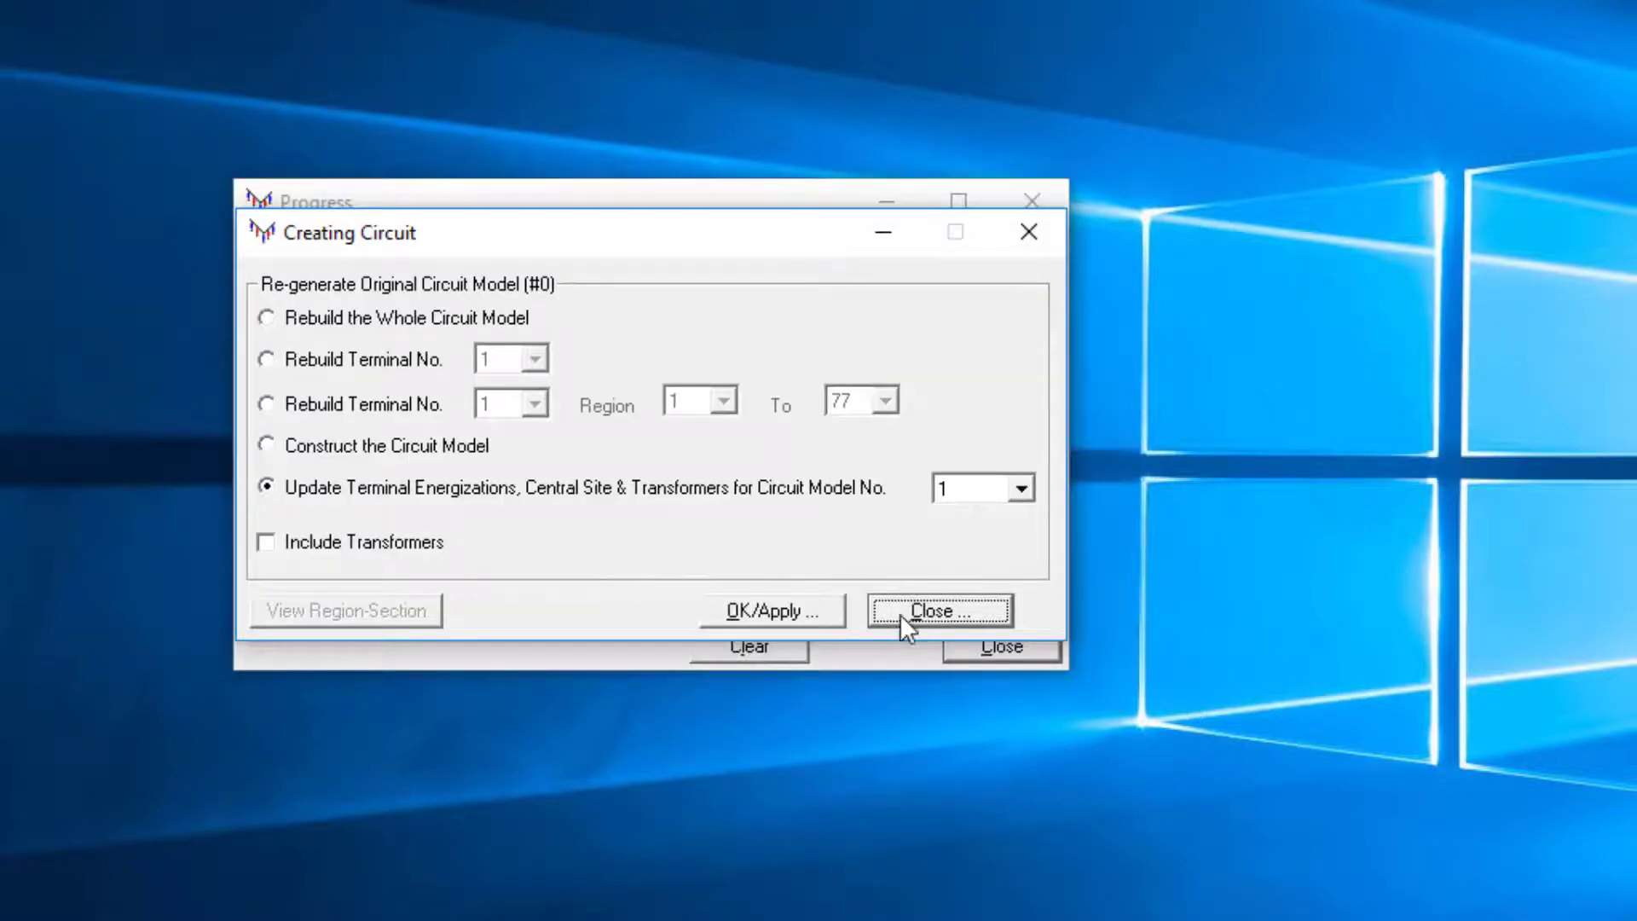
pyautogui.click(902, 613)
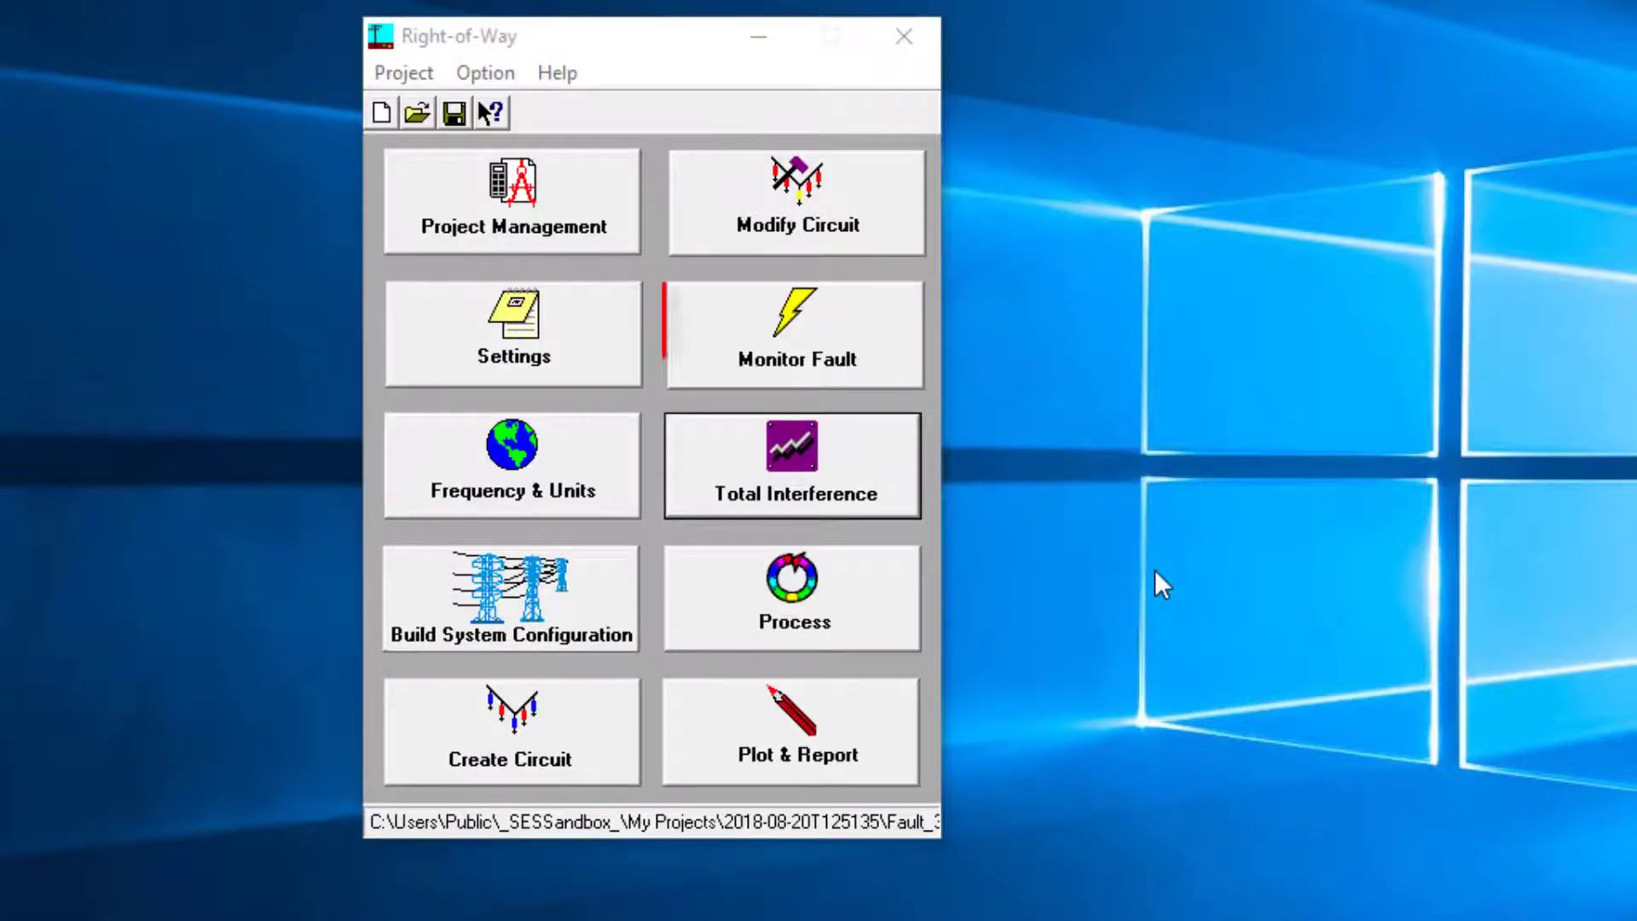
# - Use circuit model 1 with 375kV-N as reference phase and 375kV-A as faulted phase
pyautogui.click(812, 336)
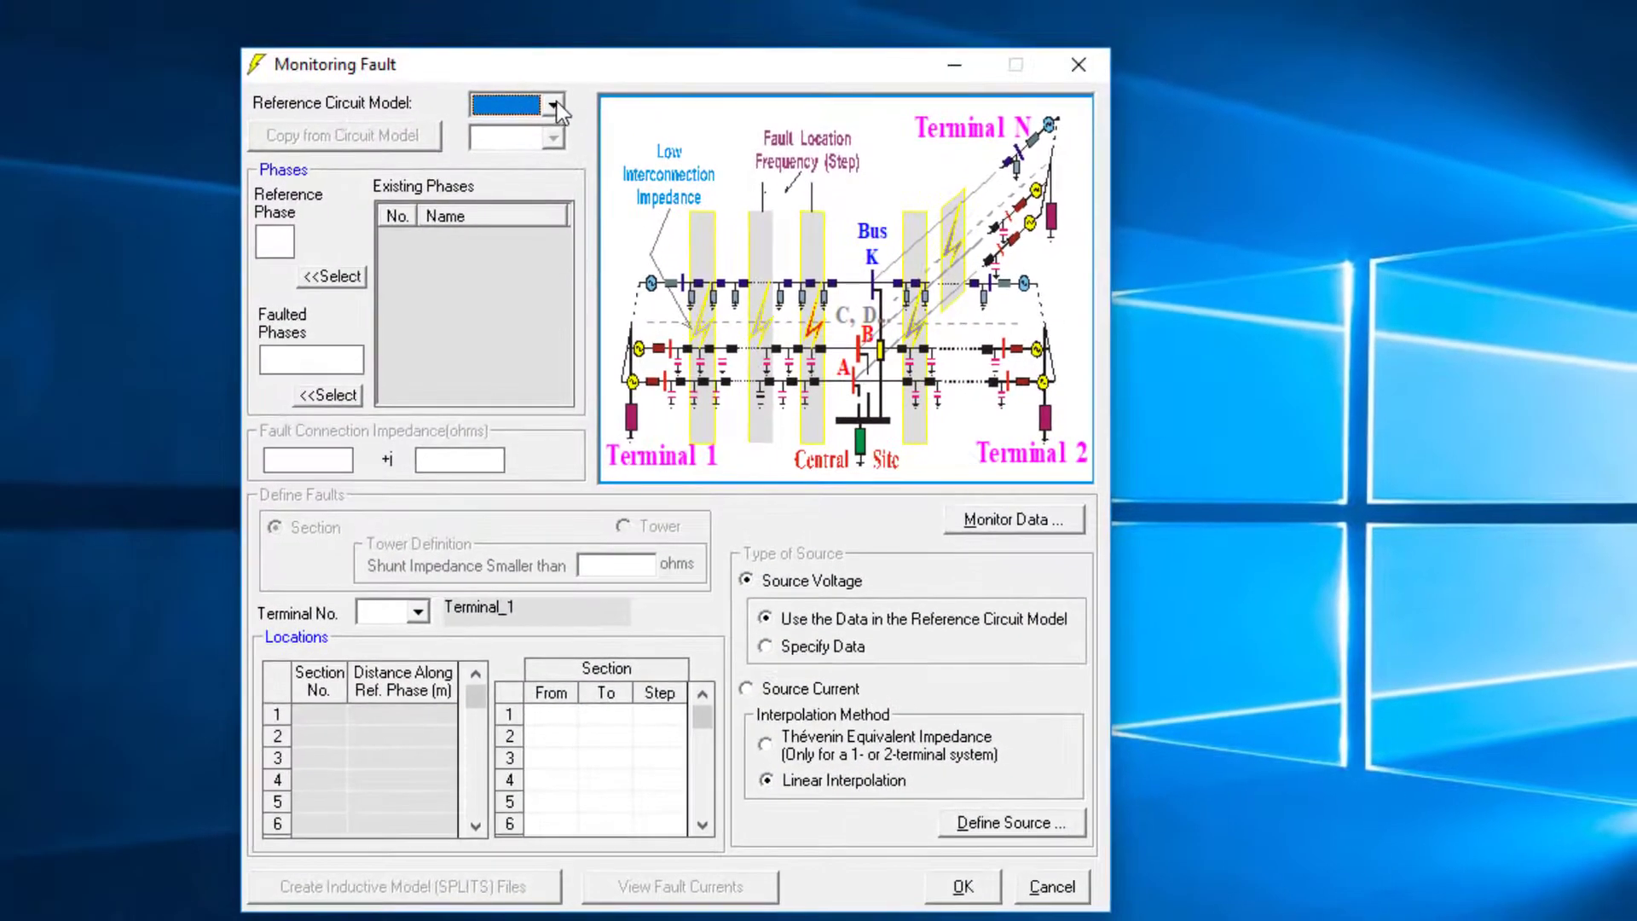
pyautogui.click(550, 106)
pyautogui.click(535, 144)
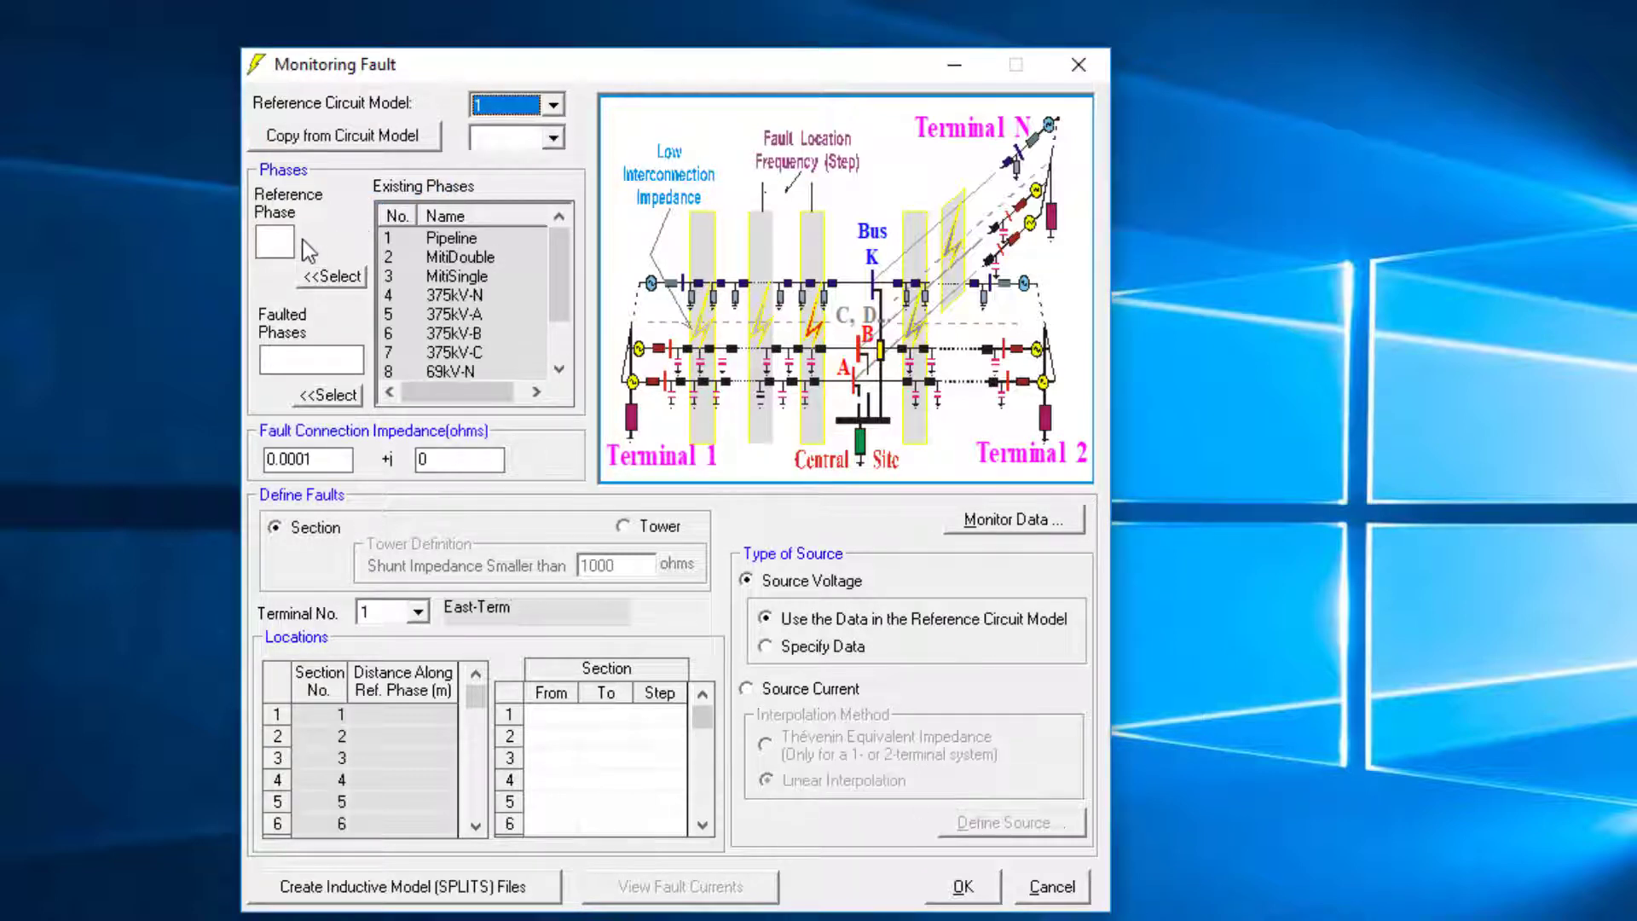
pyautogui.click(439, 294)
pyautogui.click(348, 277)
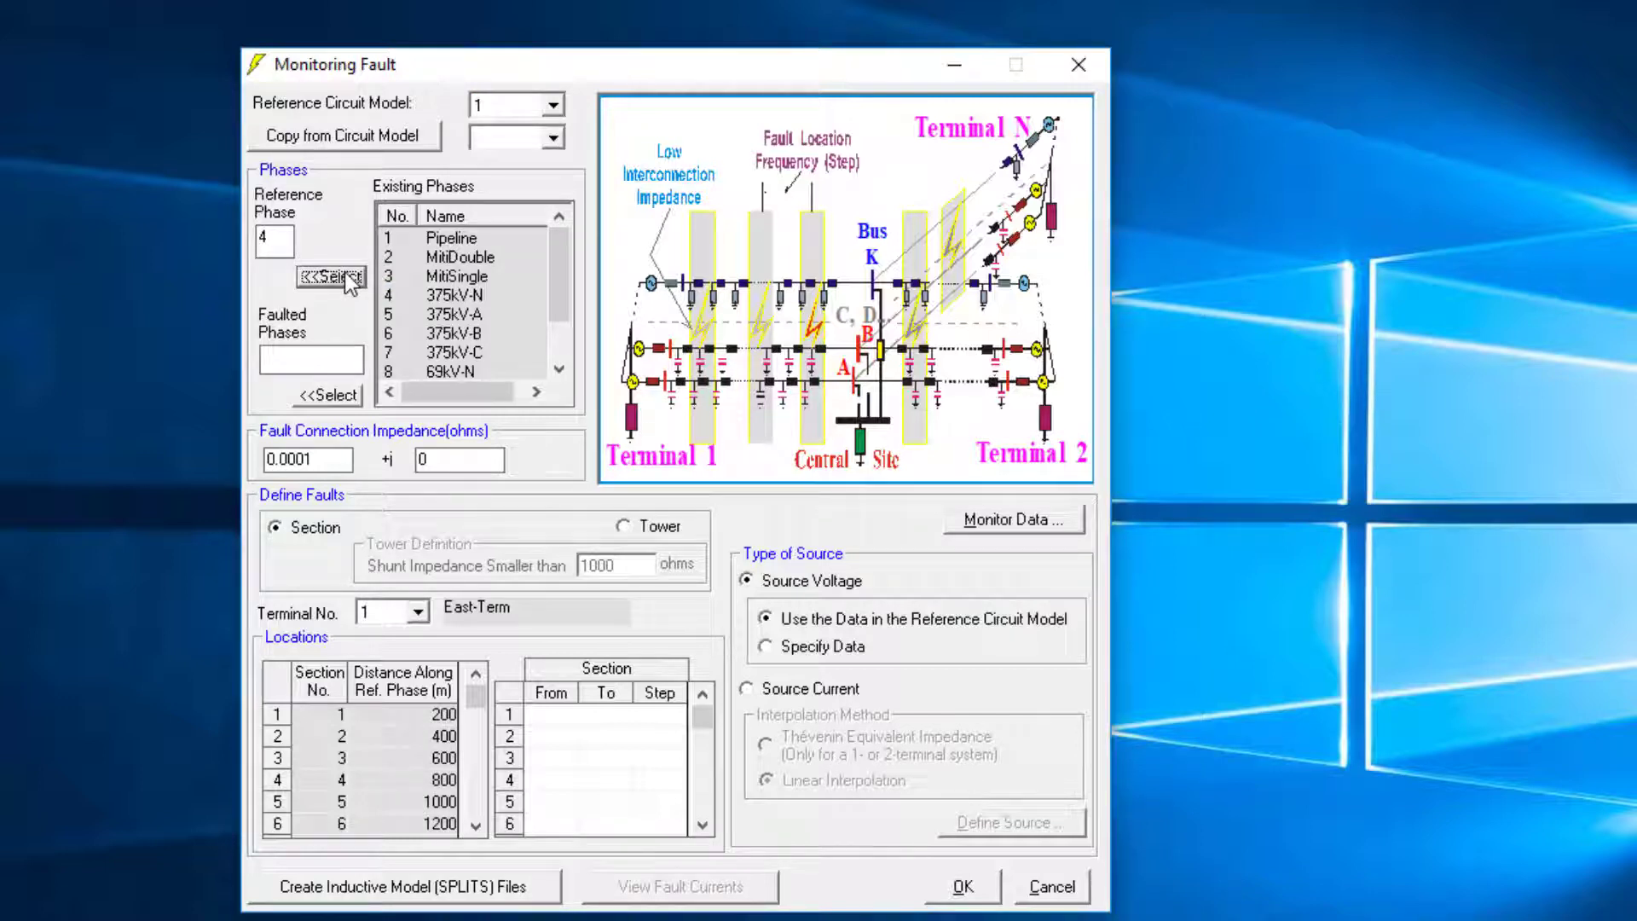
pyautogui.click(389, 316)
pyautogui.click(350, 396)
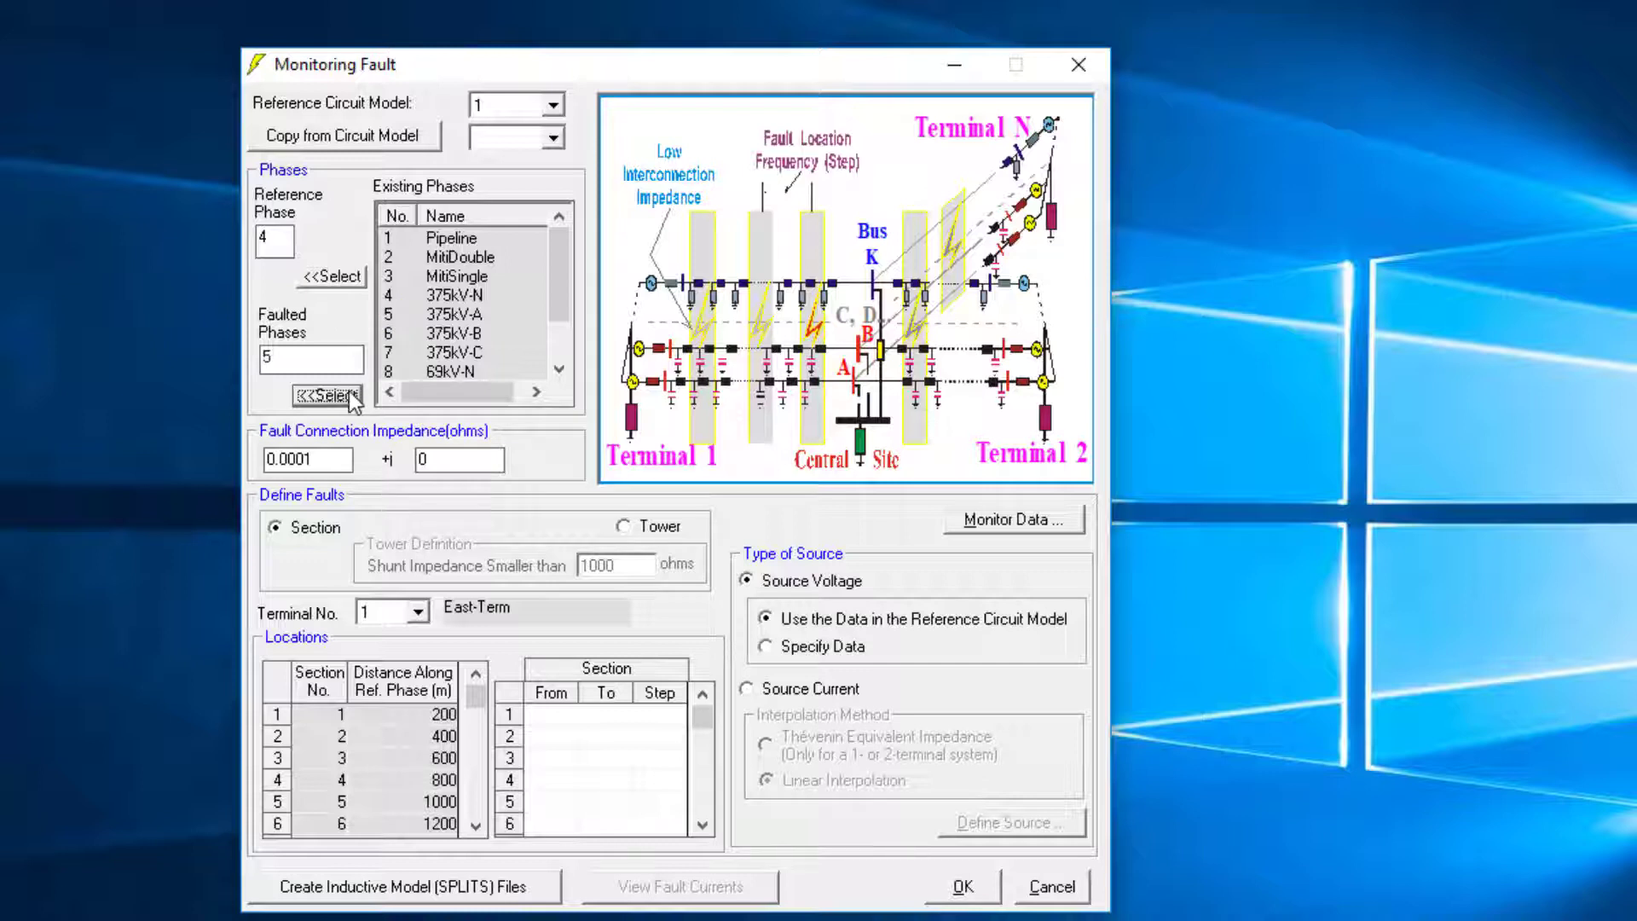
# - Set faults from section 1 to 77 every 2 sections
pyautogui.click(549, 718)
pyautogui.write('1')
pyautogui.click(618, 717)
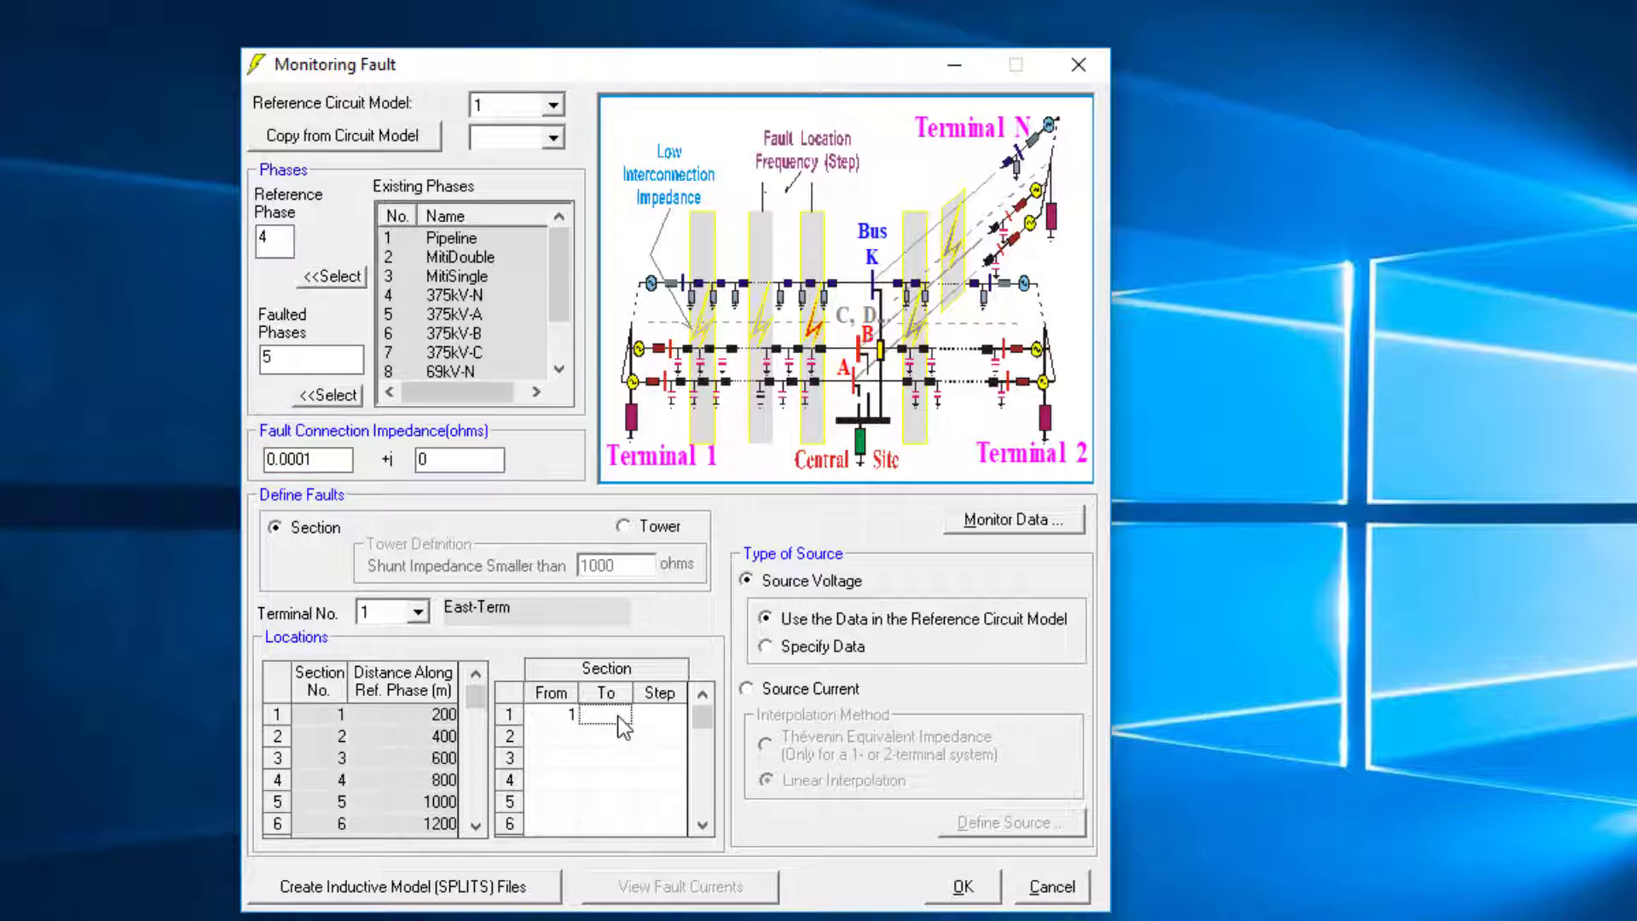
pyautogui.write('77')
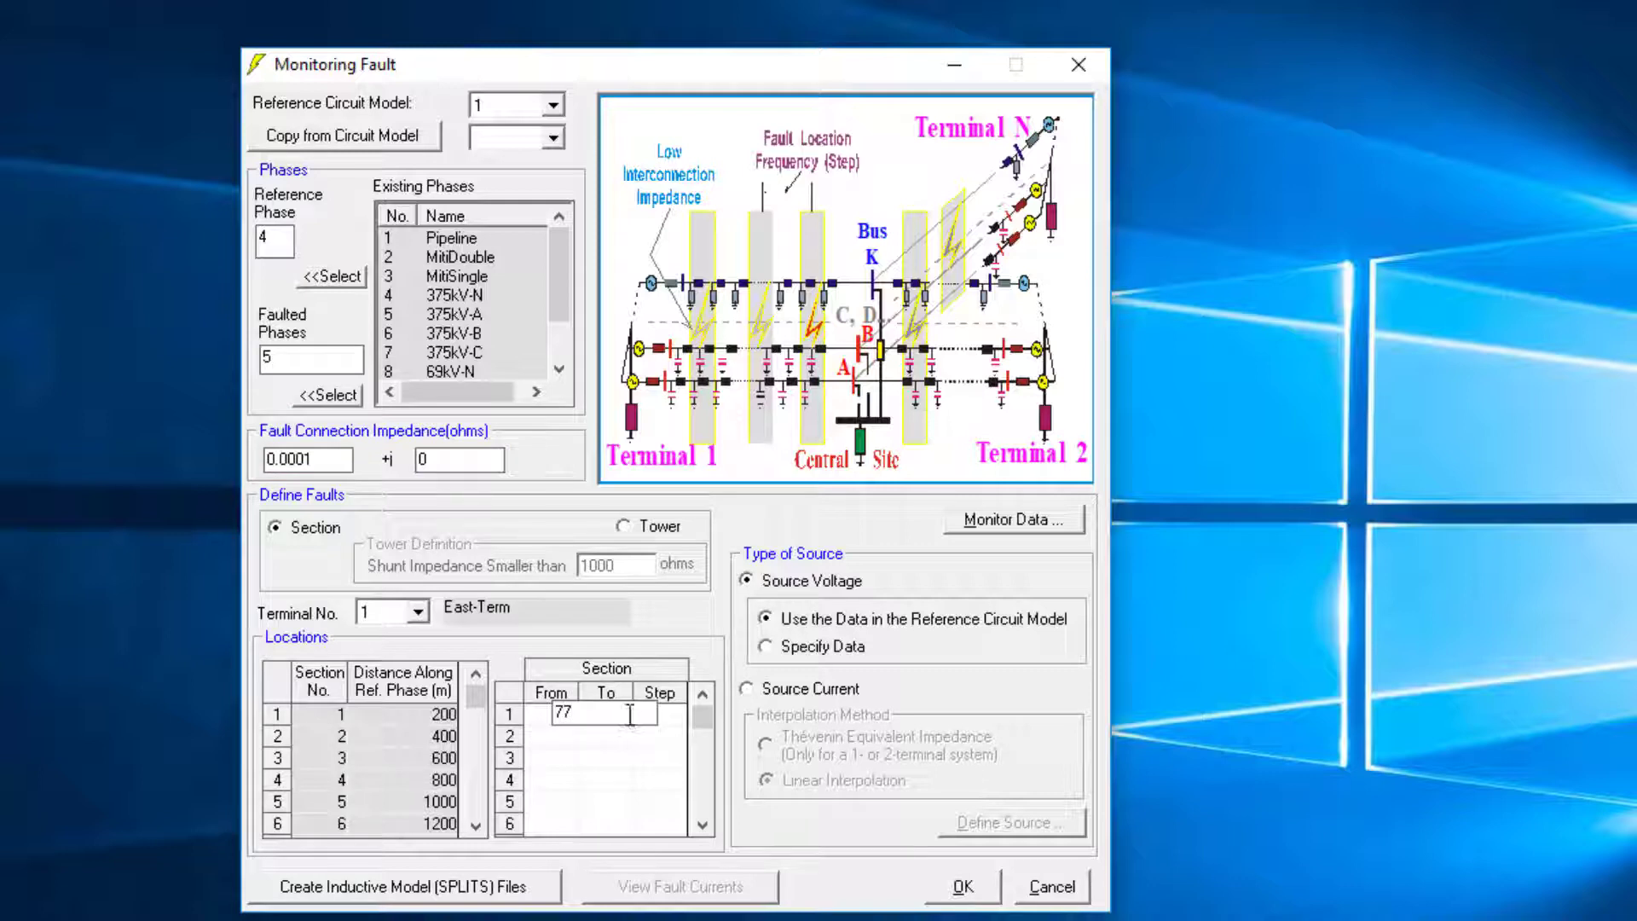
pyautogui.click(675, 719)
pyautogui.write('2')
pyautogui.press('Return')
# - Use interpolated current sources at 0, 6000 and 12000 m, monitoring the Pipeline phase
pyautogui.click(747, 690)
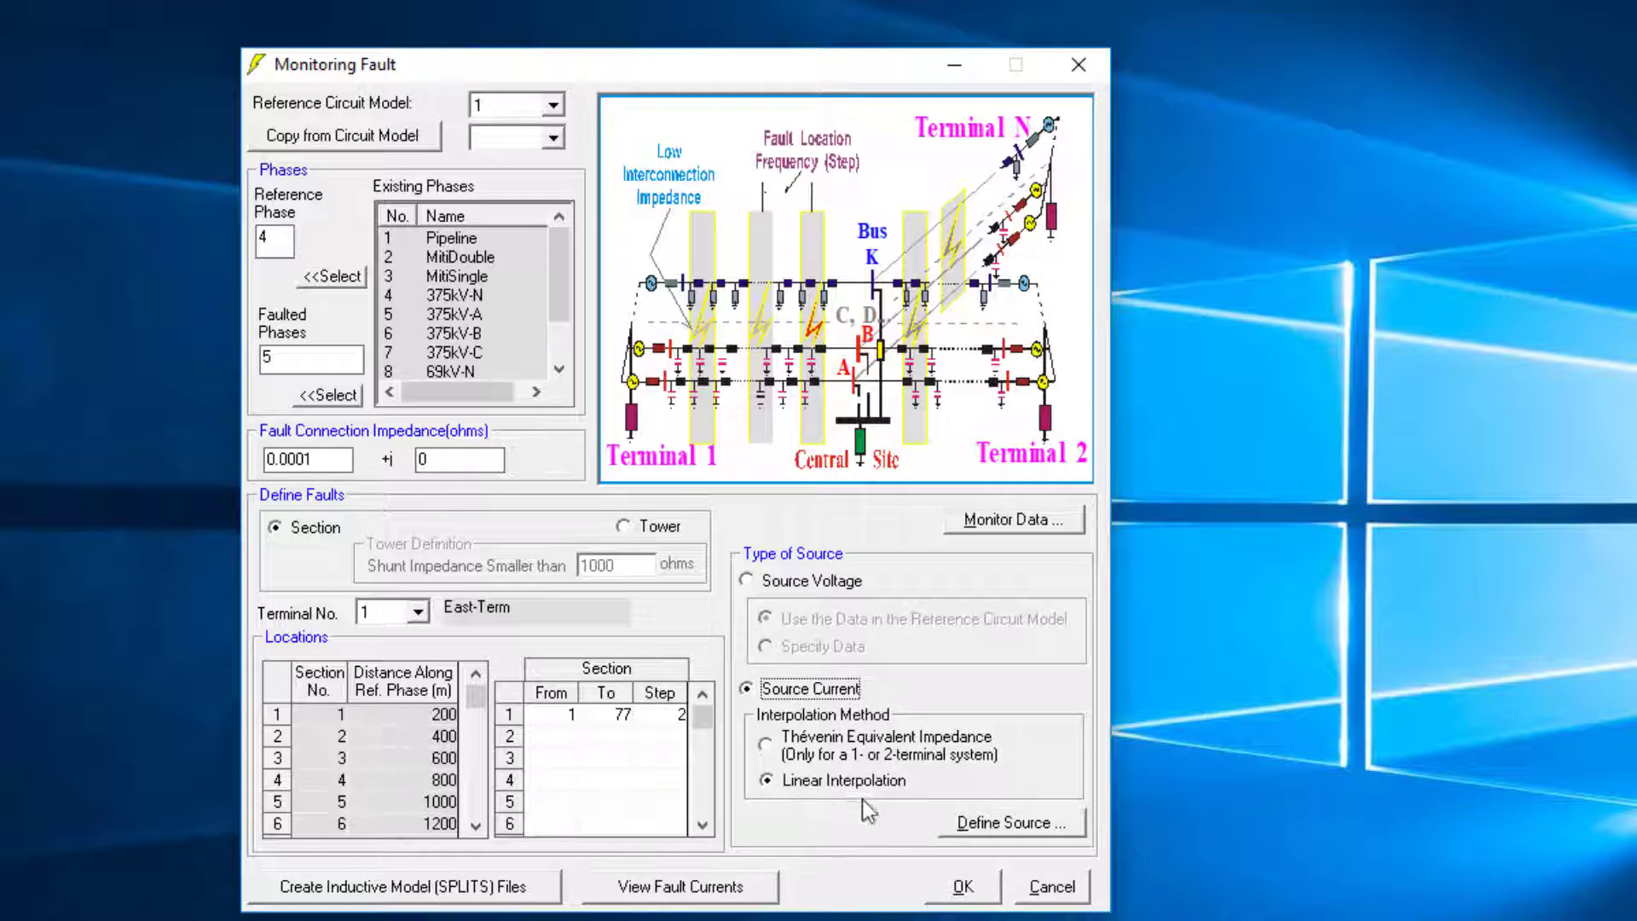
pyautogui.click(973, 831)
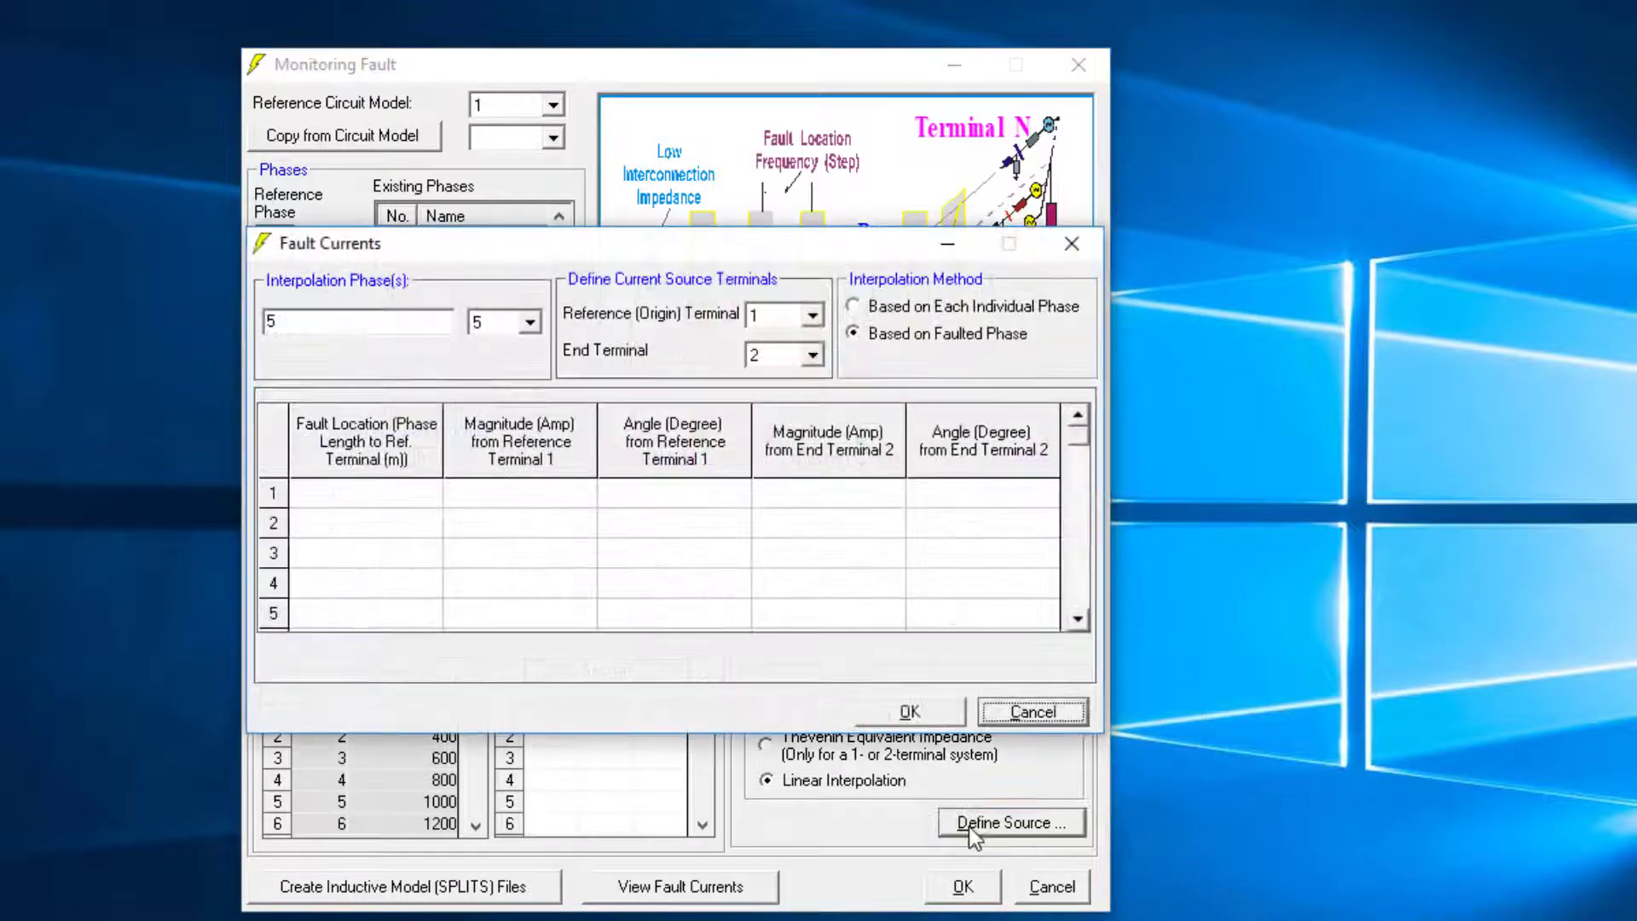
pyautogui.click(918, 709)
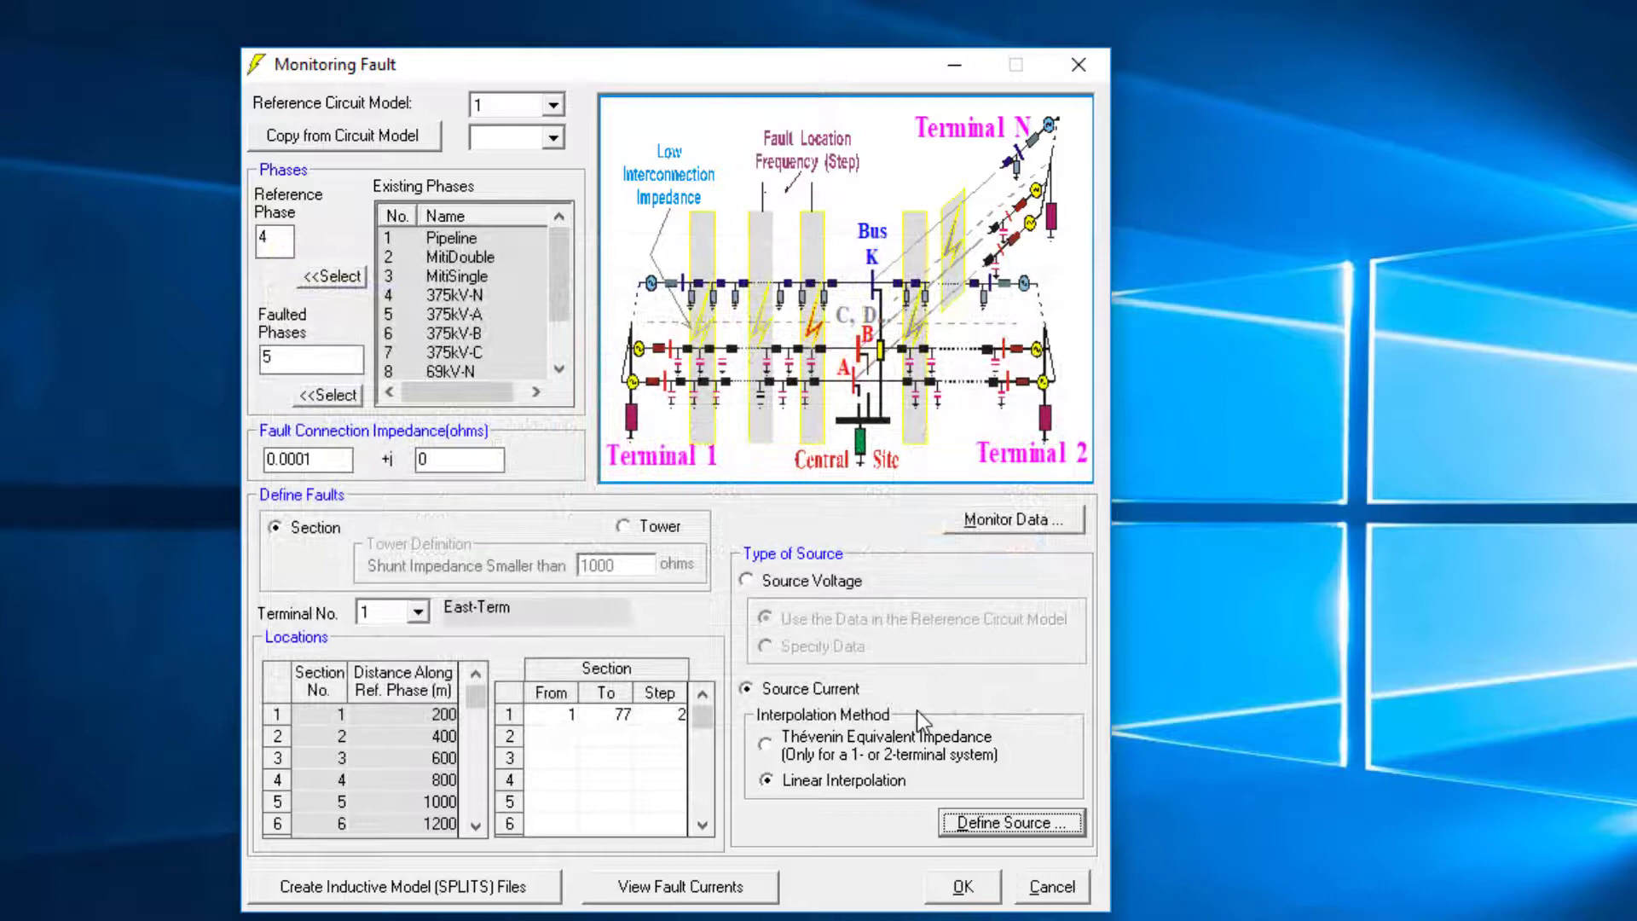
pyautogui.click(992, 520)
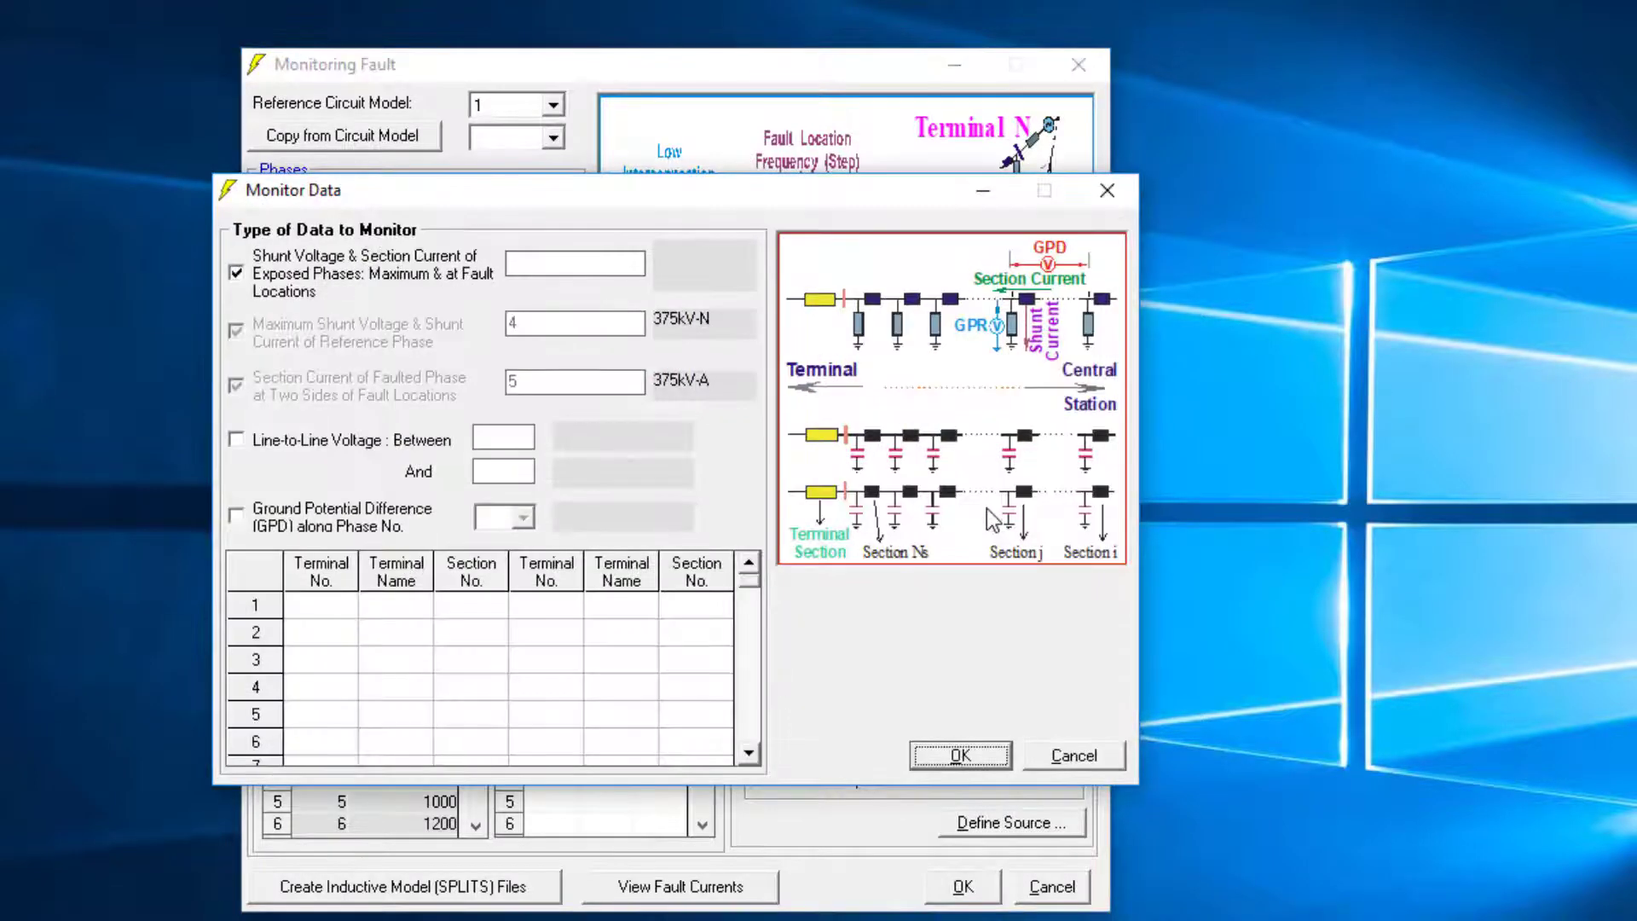
pyautogui.write('1')
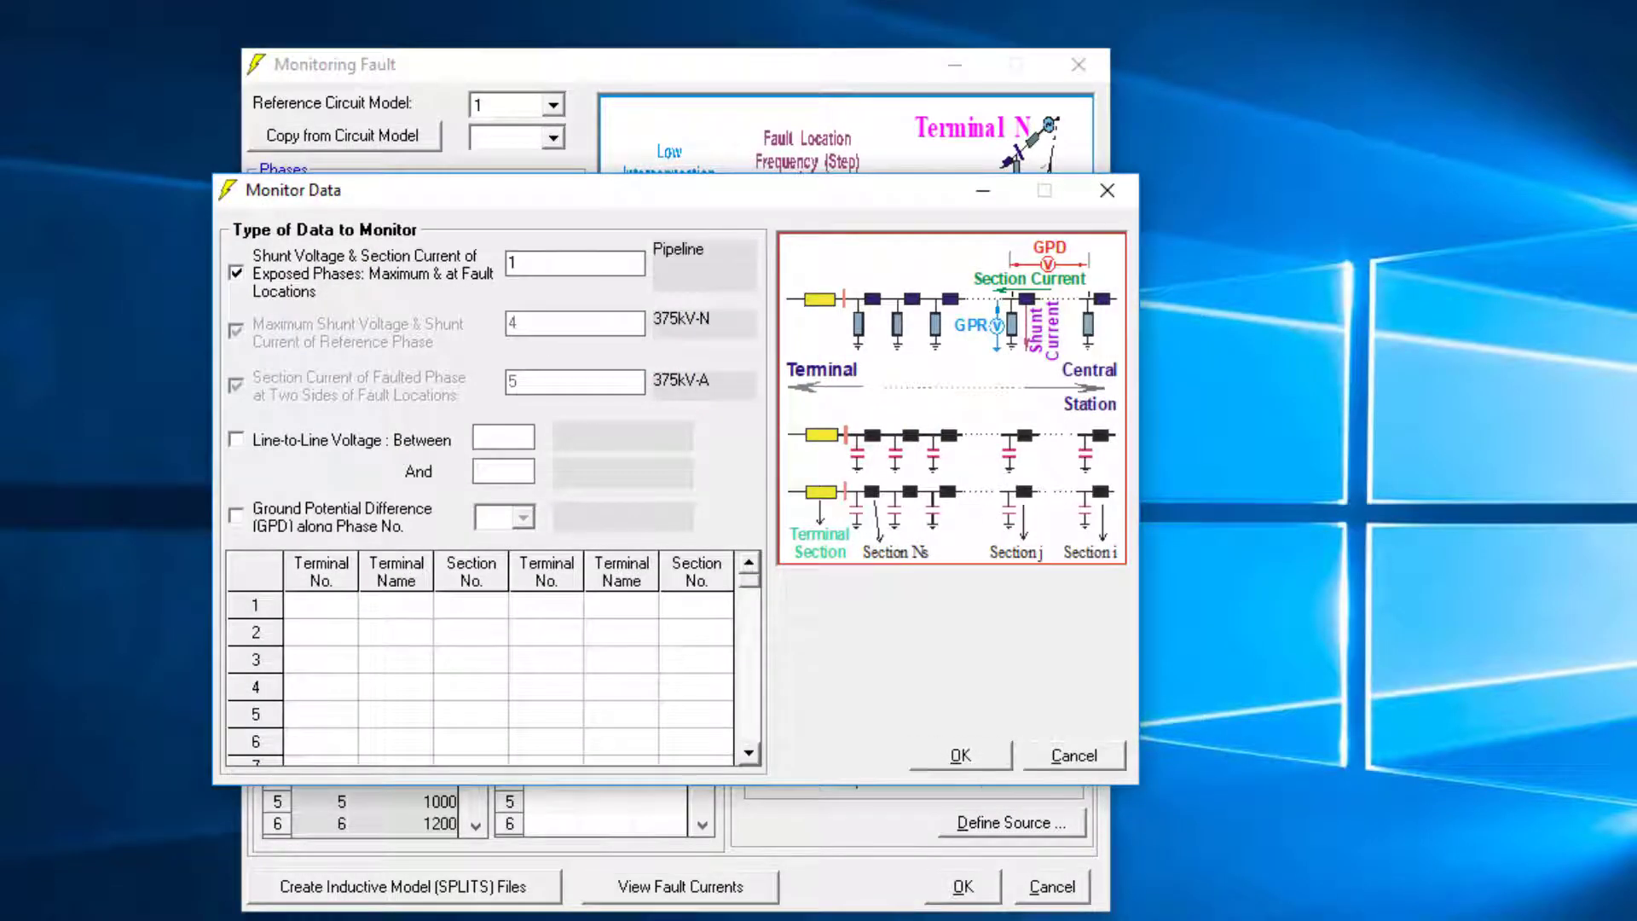
pyautogui.click(977, 754)
pyautogui.click(964, 884)
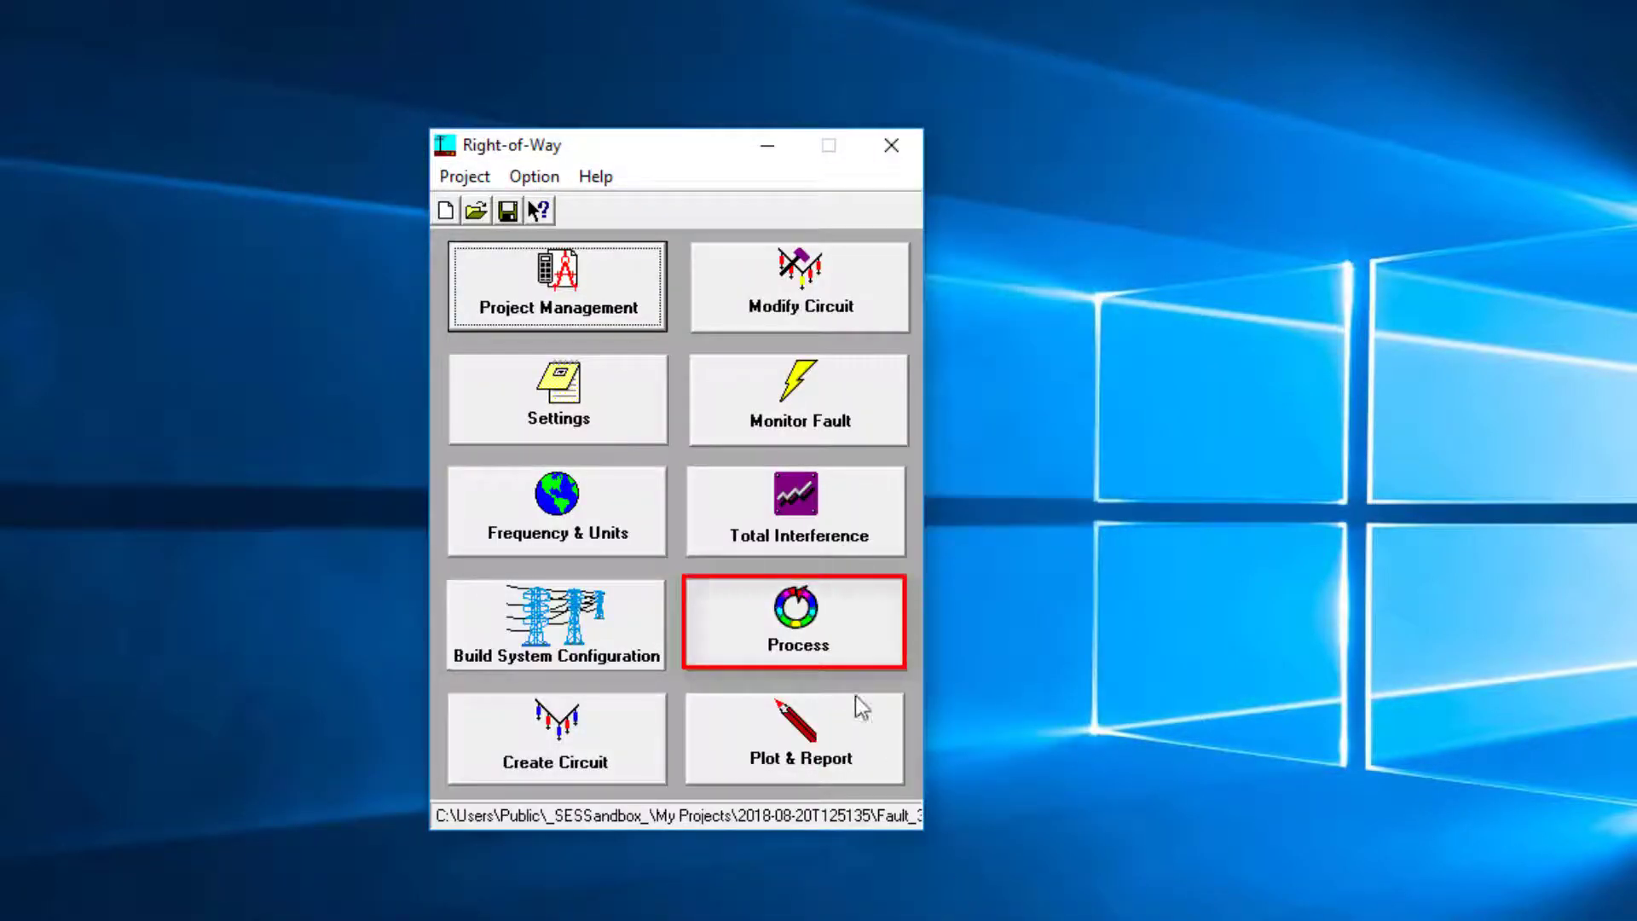
# - Run the Monitored Fault induction envelope computation on circuit model 1
pyautogui.click(814, 649)
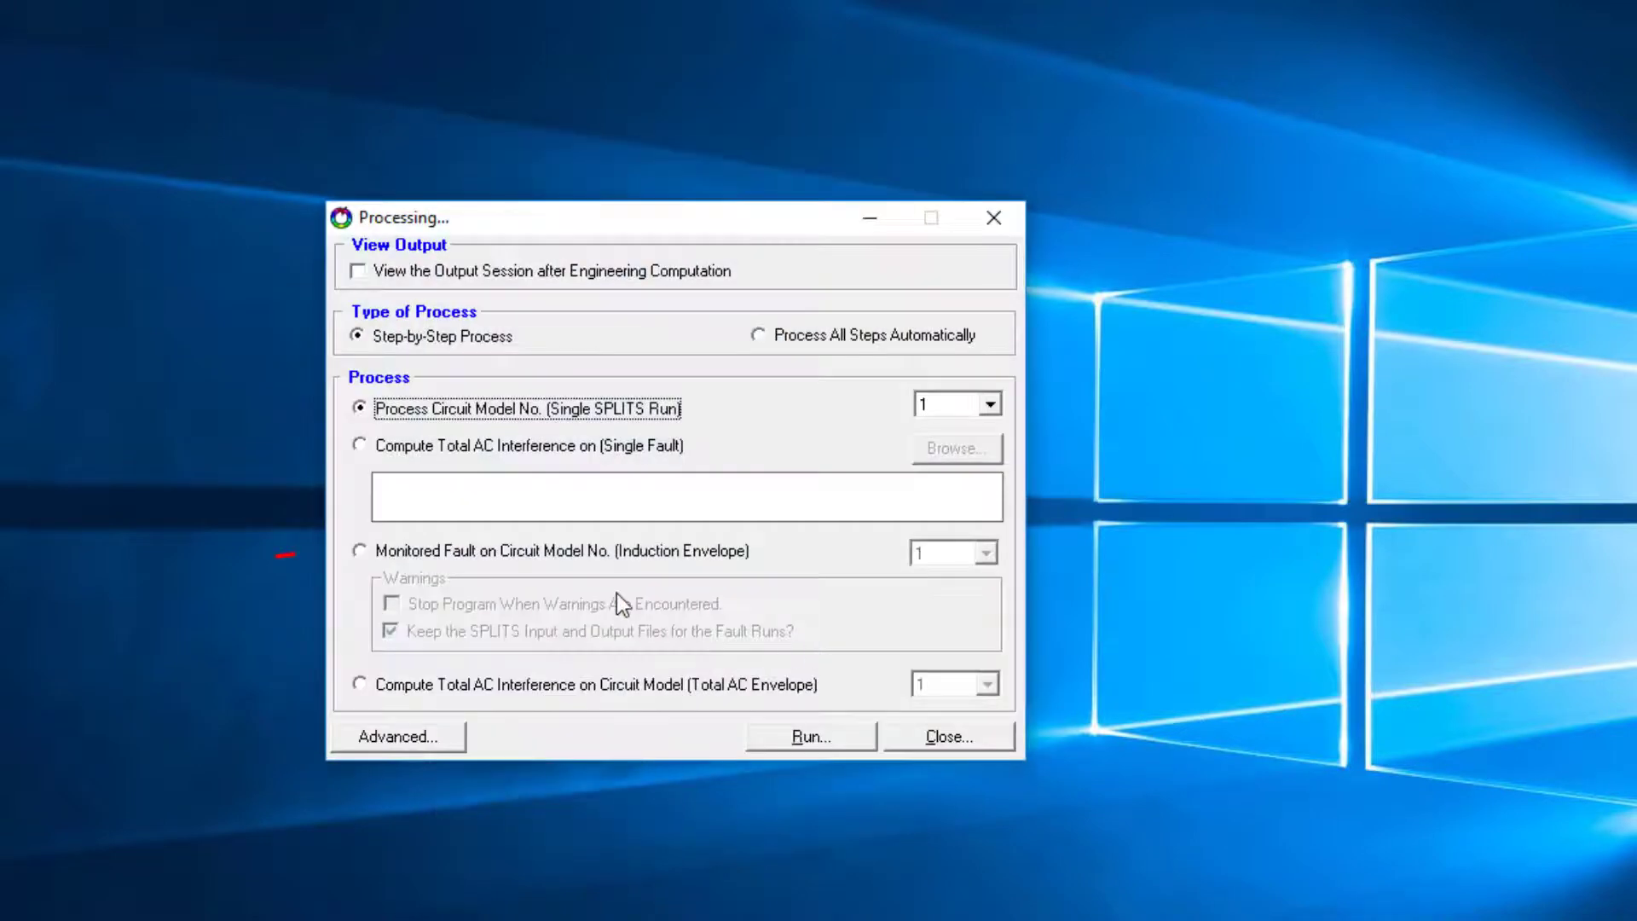
pyautogui.click(376, 552)
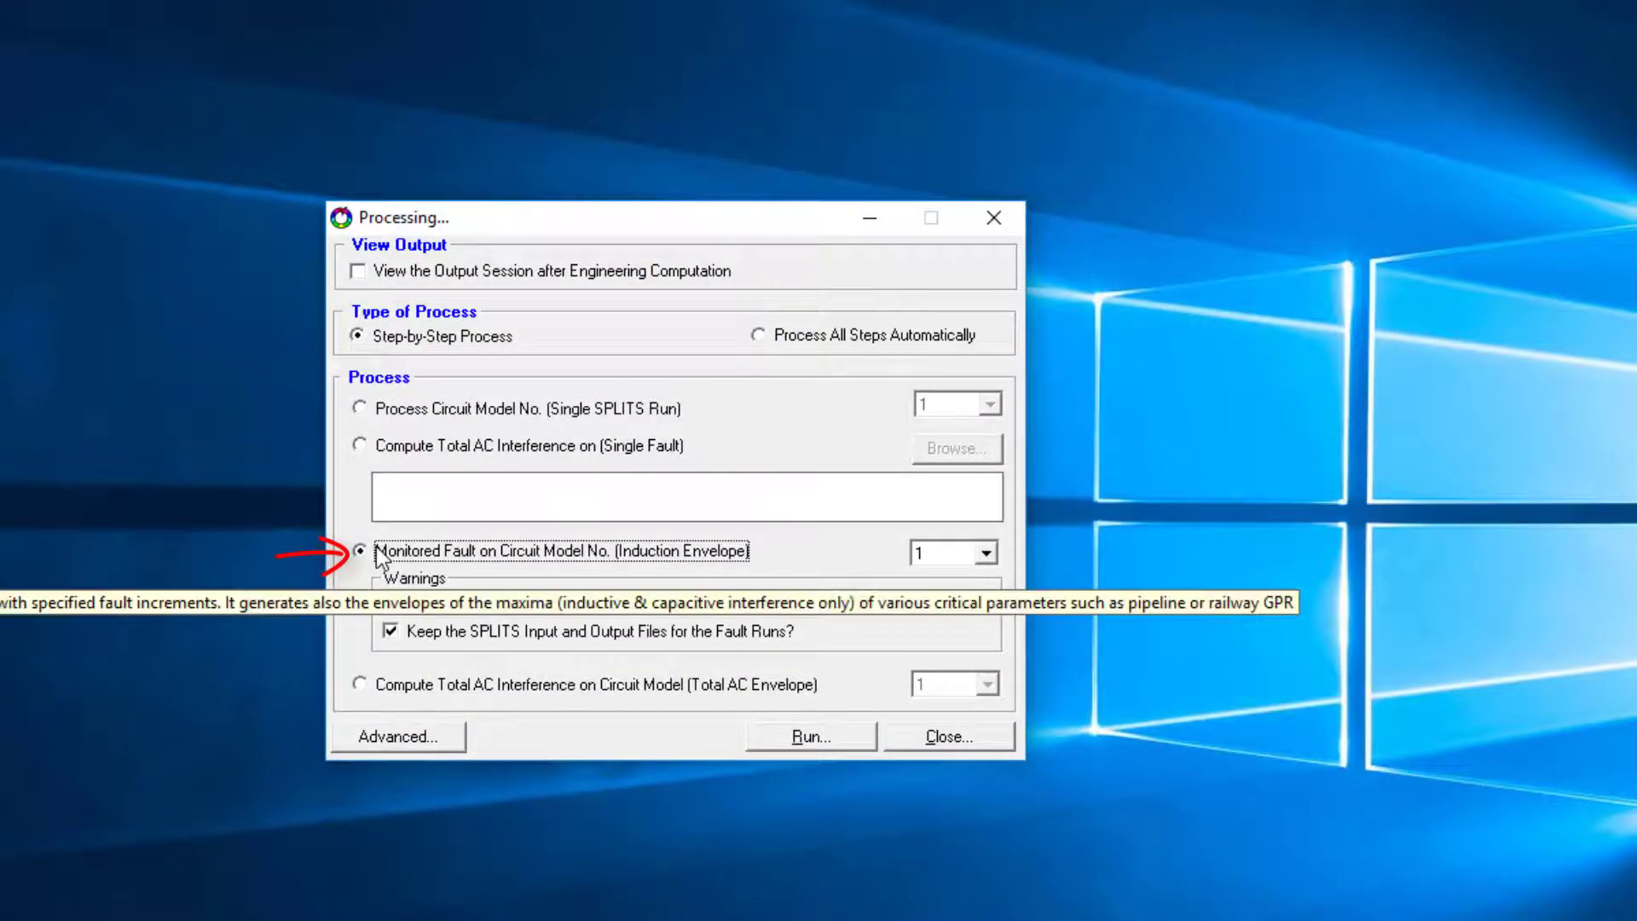
pyautogui.click(807, 739)
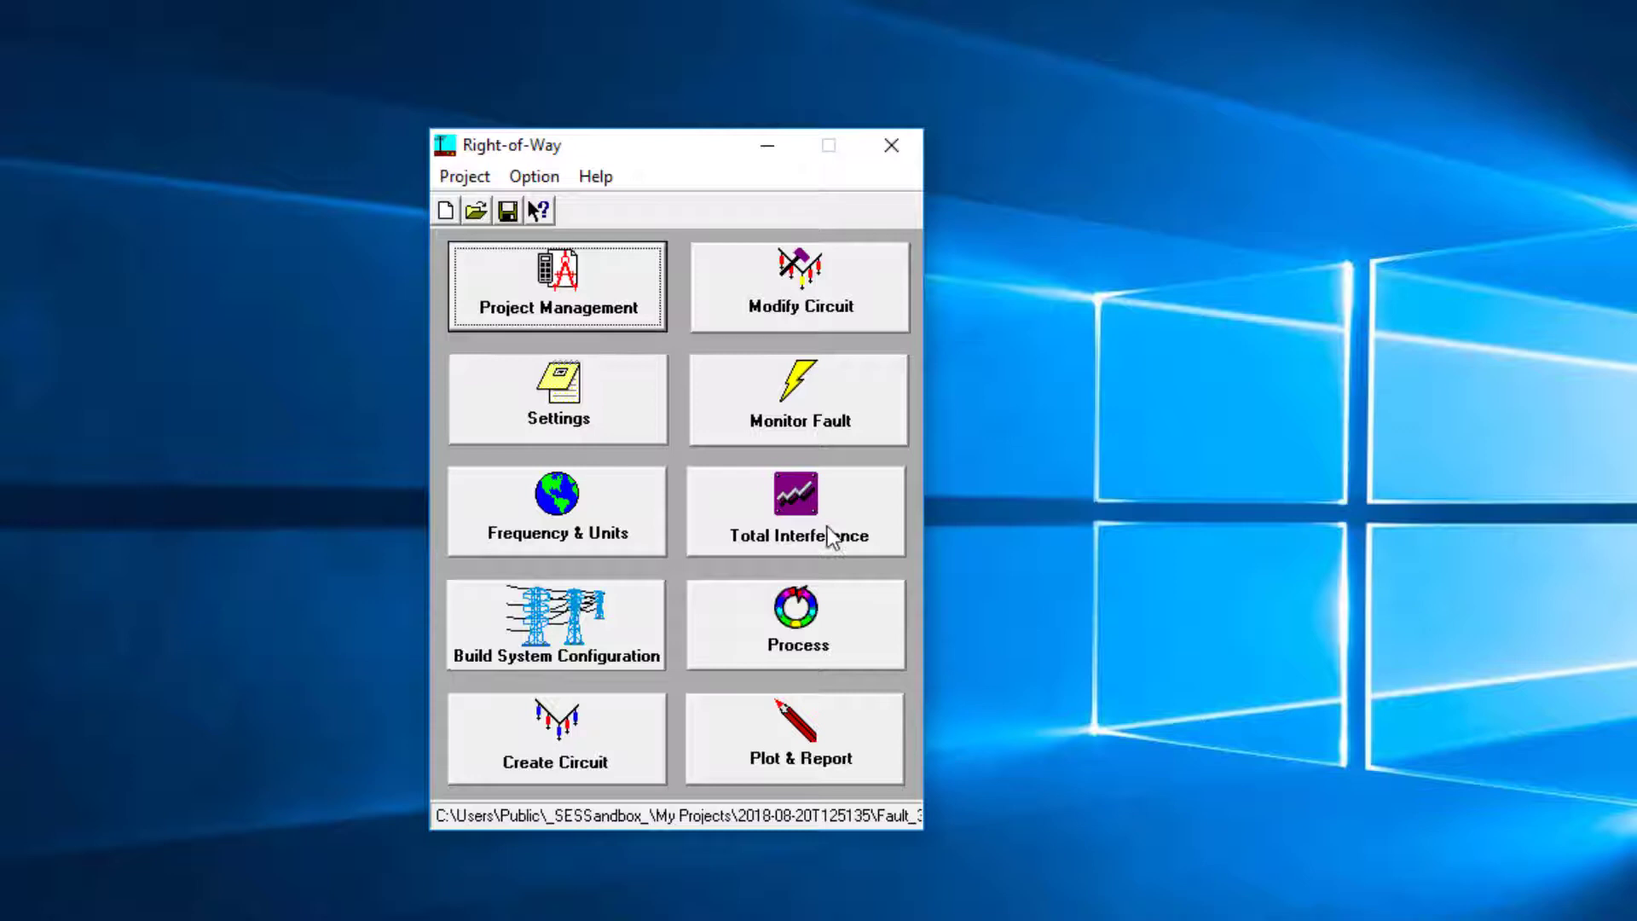
# - Include all fault locations in the total interference model, based on circuit model 1
pyautogui.click(831, 538)
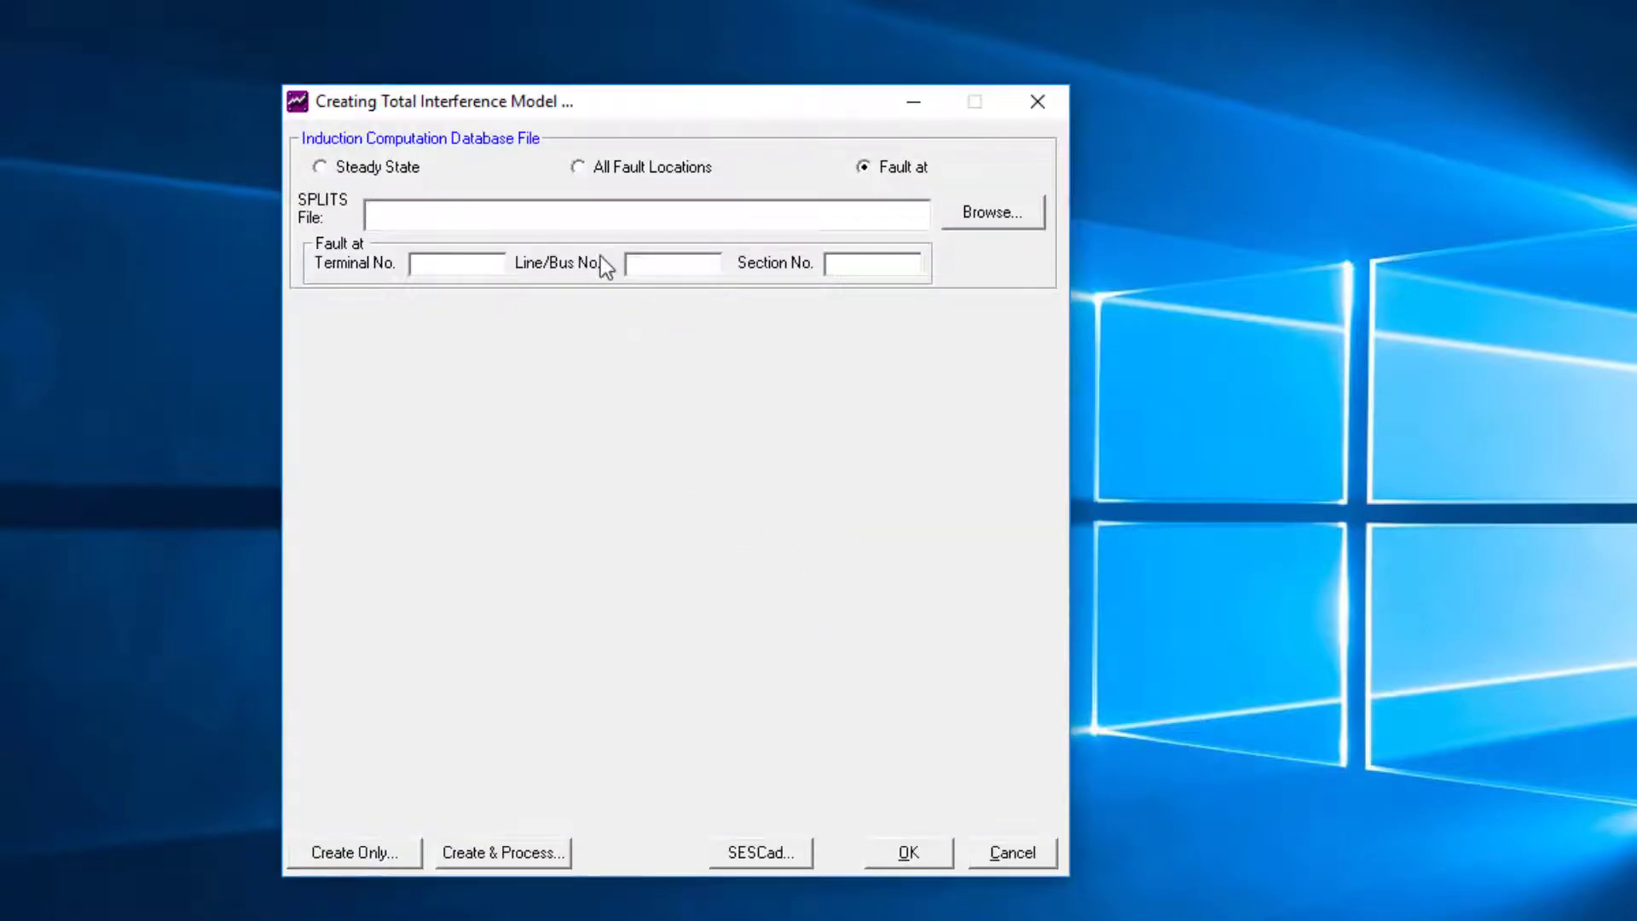
pyautogui.click(586, 163)
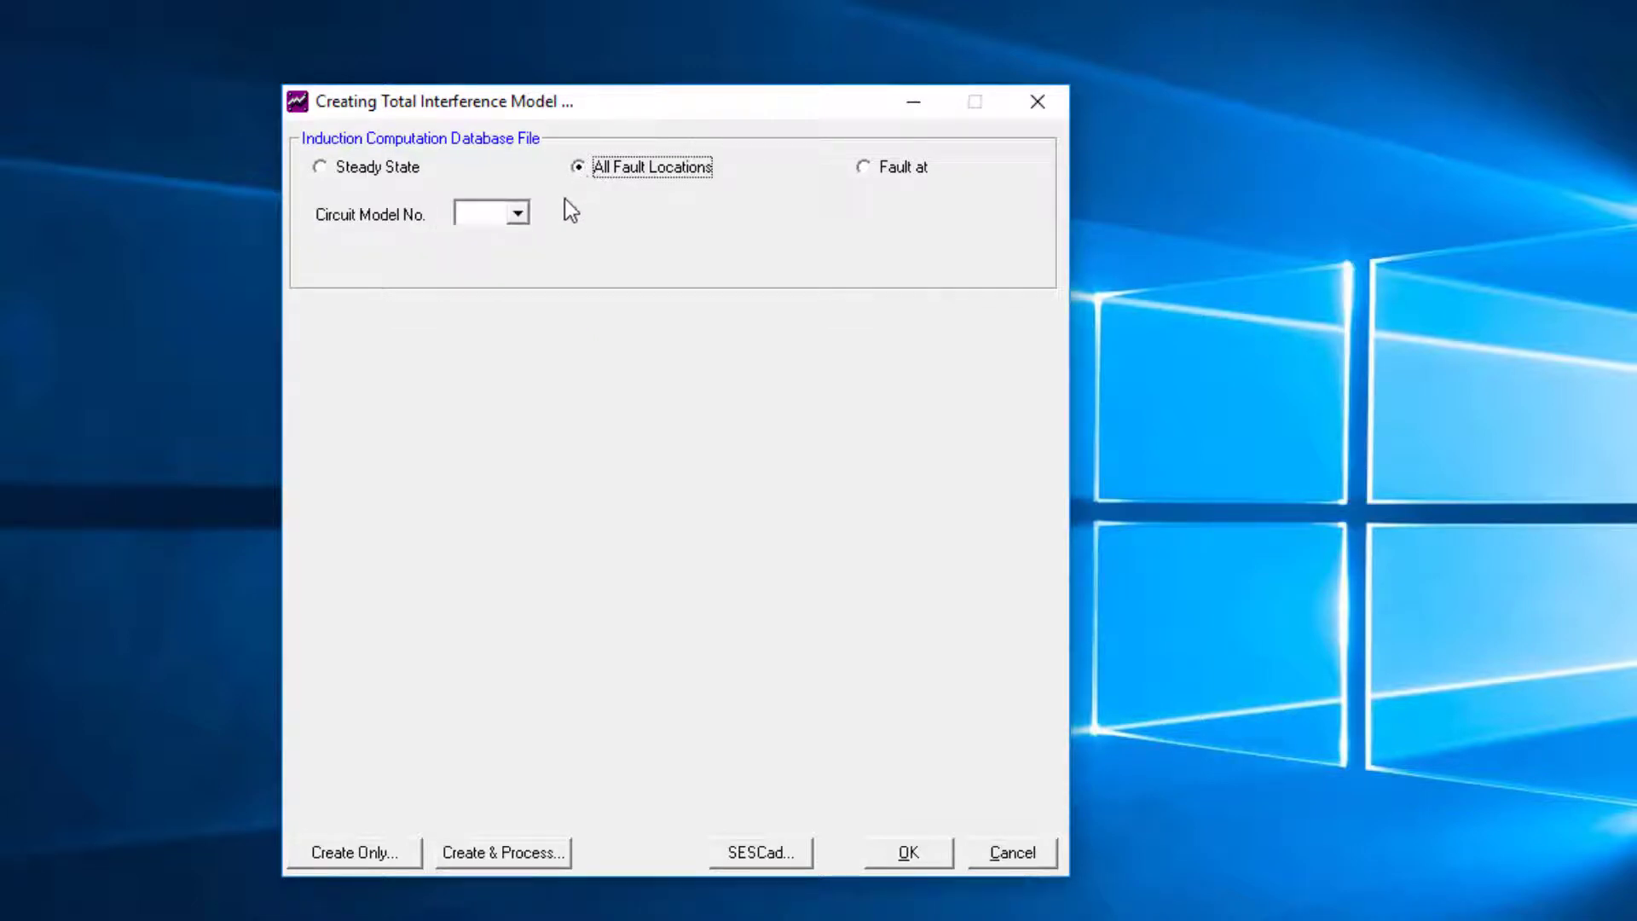
pyautogui.click(518, 213)
pyautogui.click(510, 250)
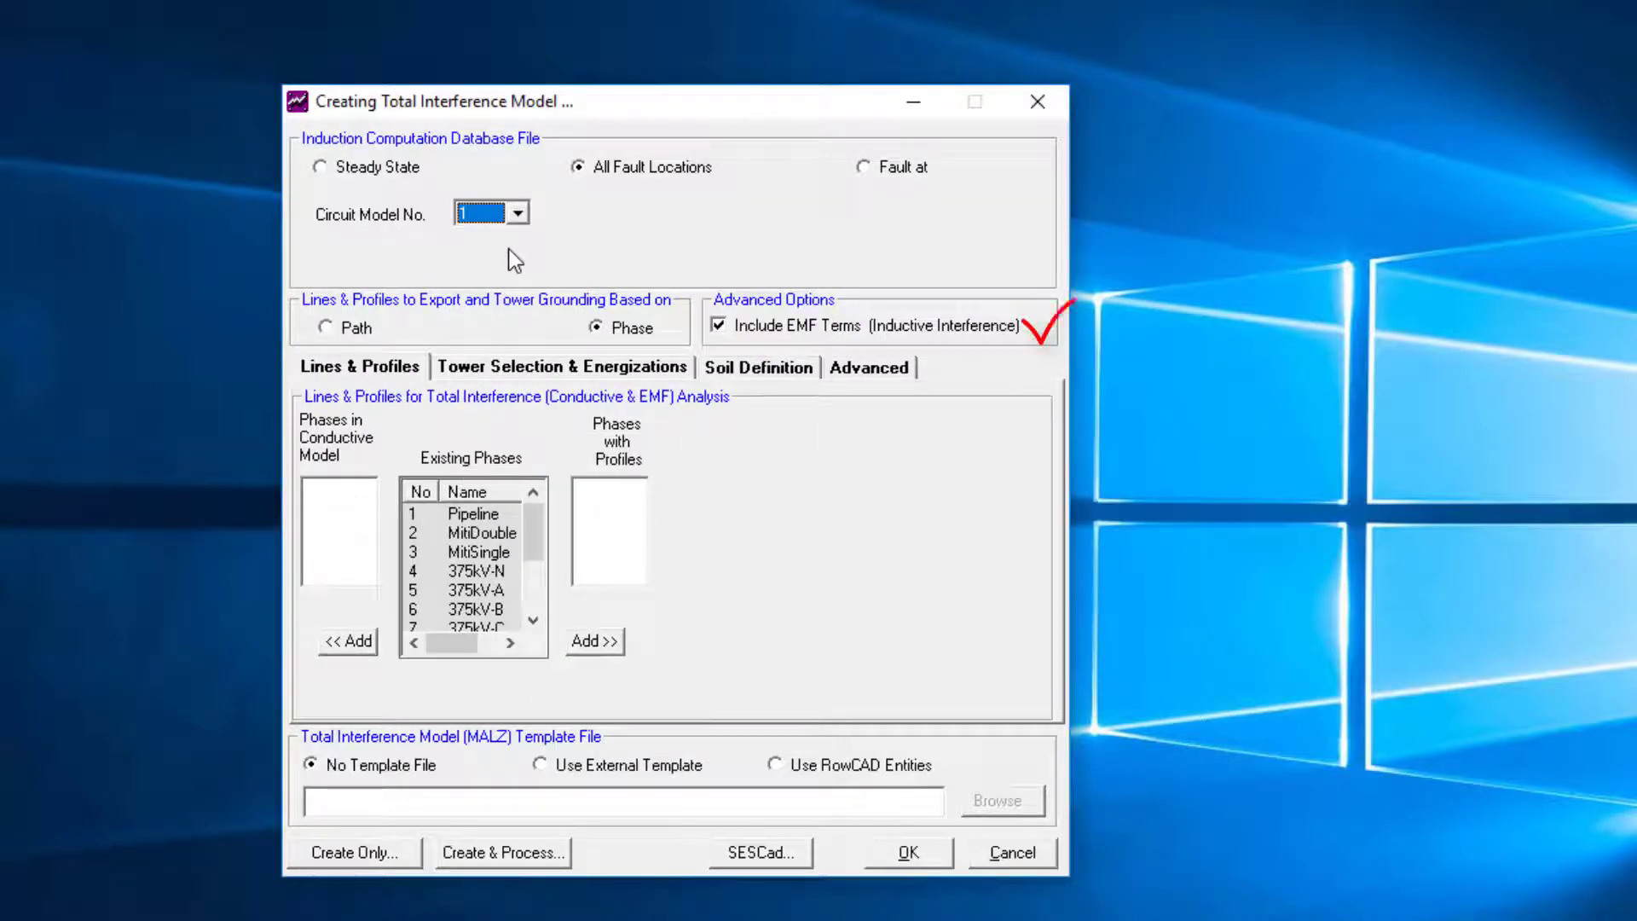
# - Add the Pipeline phase to the conductive model with computation profile points every 30 m
pyautogui.click(415, 510)
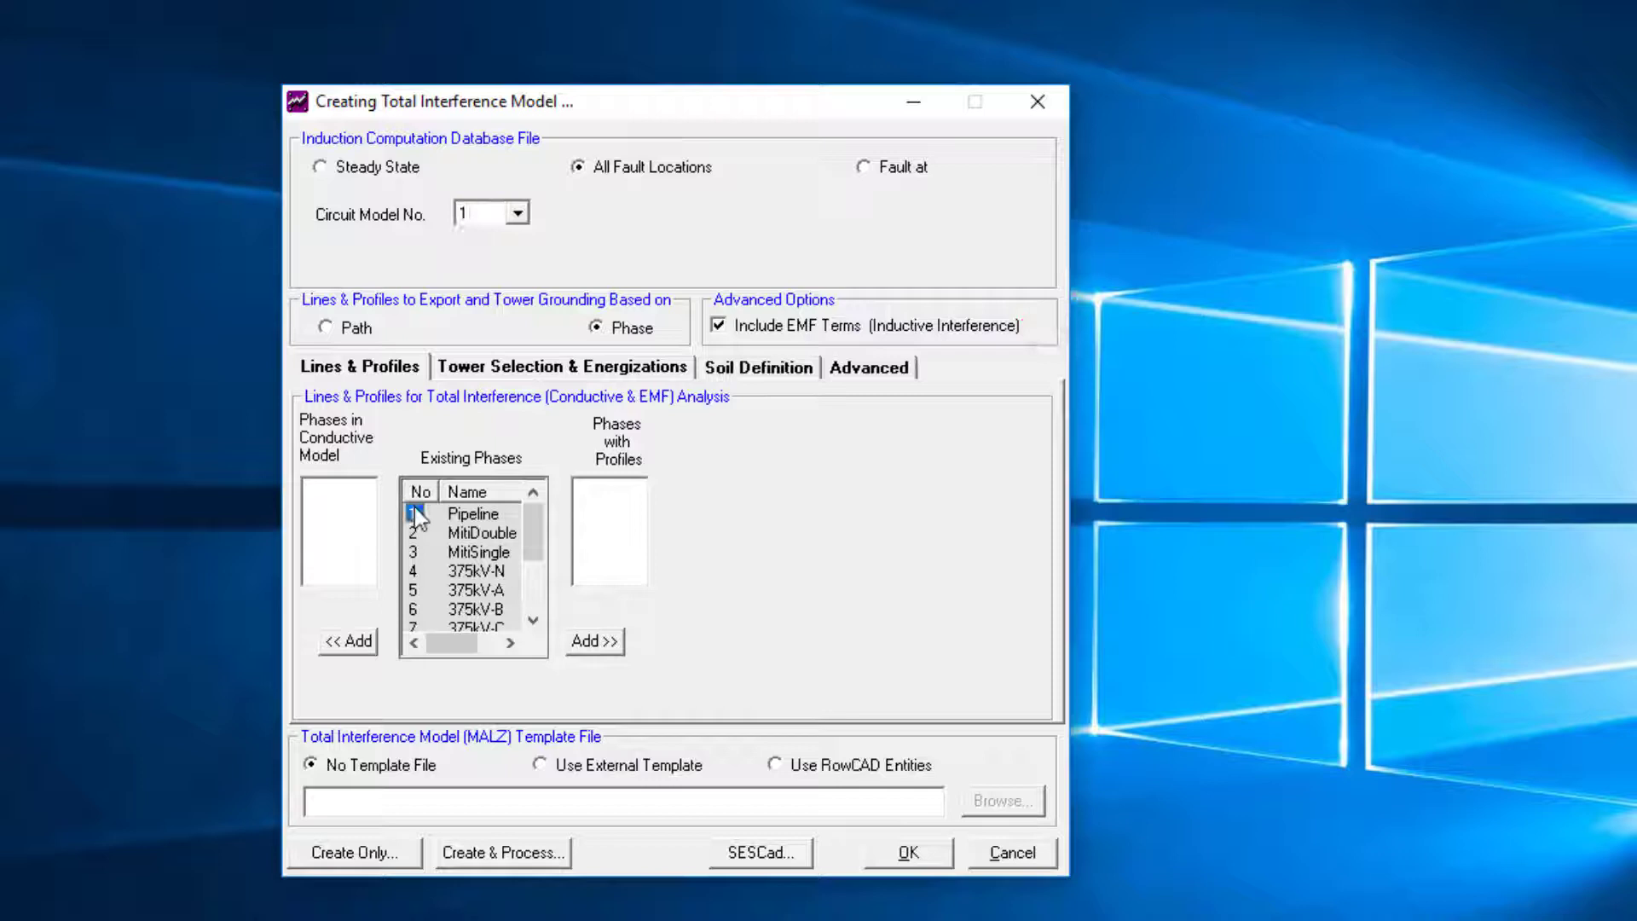
pyautogui.click(368, 641)
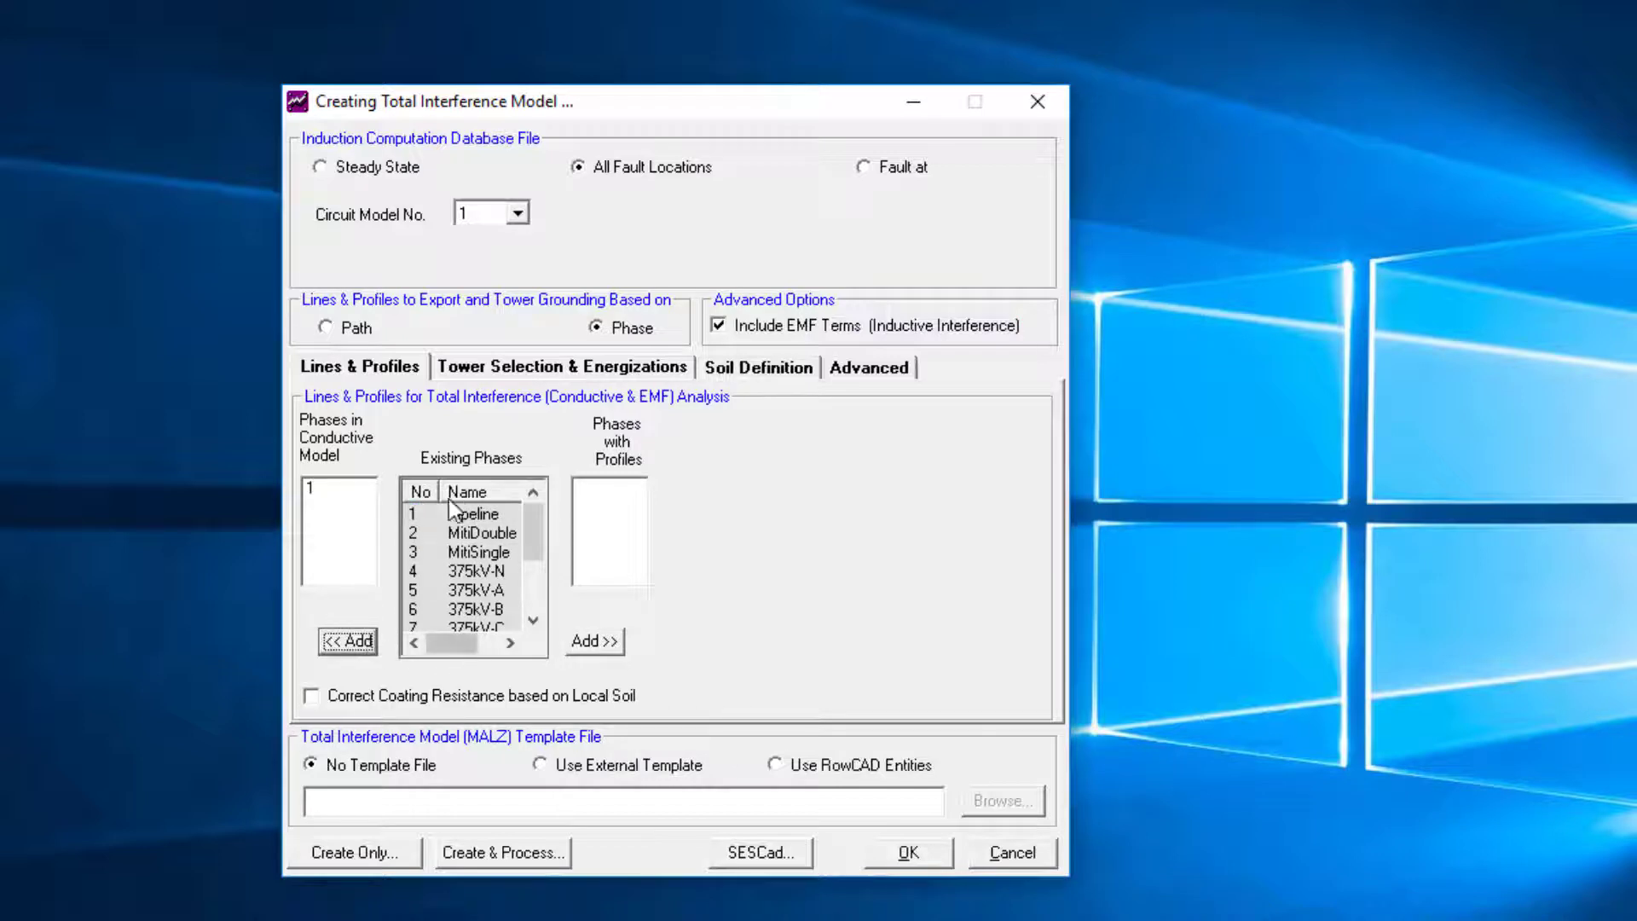
pyautogui.click(595, 641)
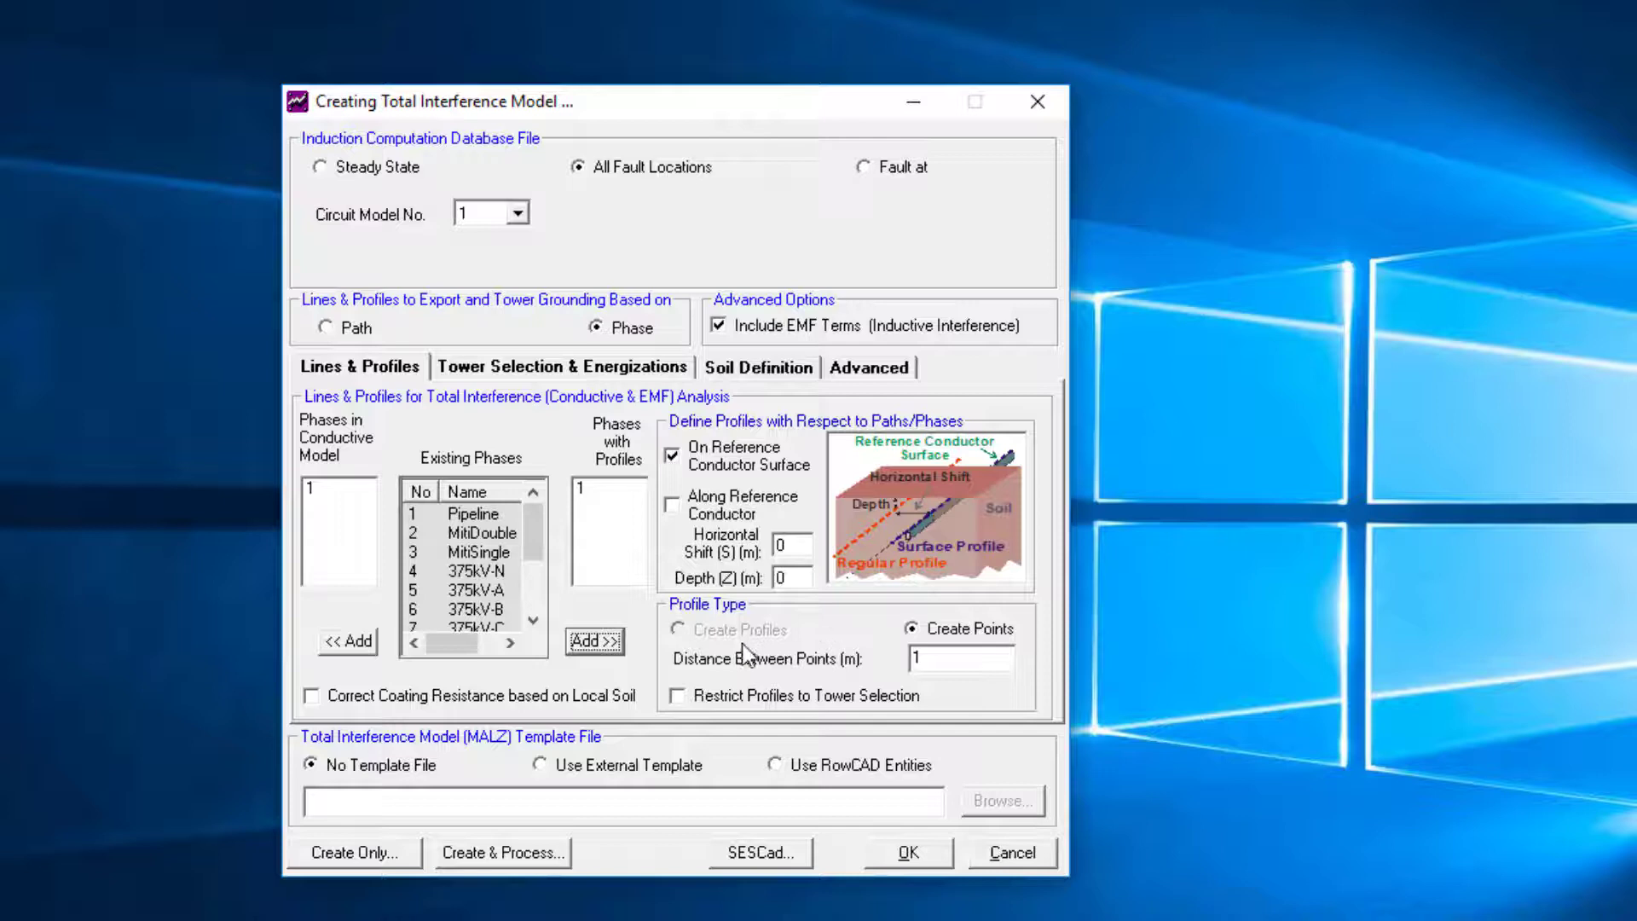
pyautogui.doubleClick(922, 659)
pyautogui.write('30')
# - Define towers as found along phases 4 and 8
pyautogui.click(516, 367)
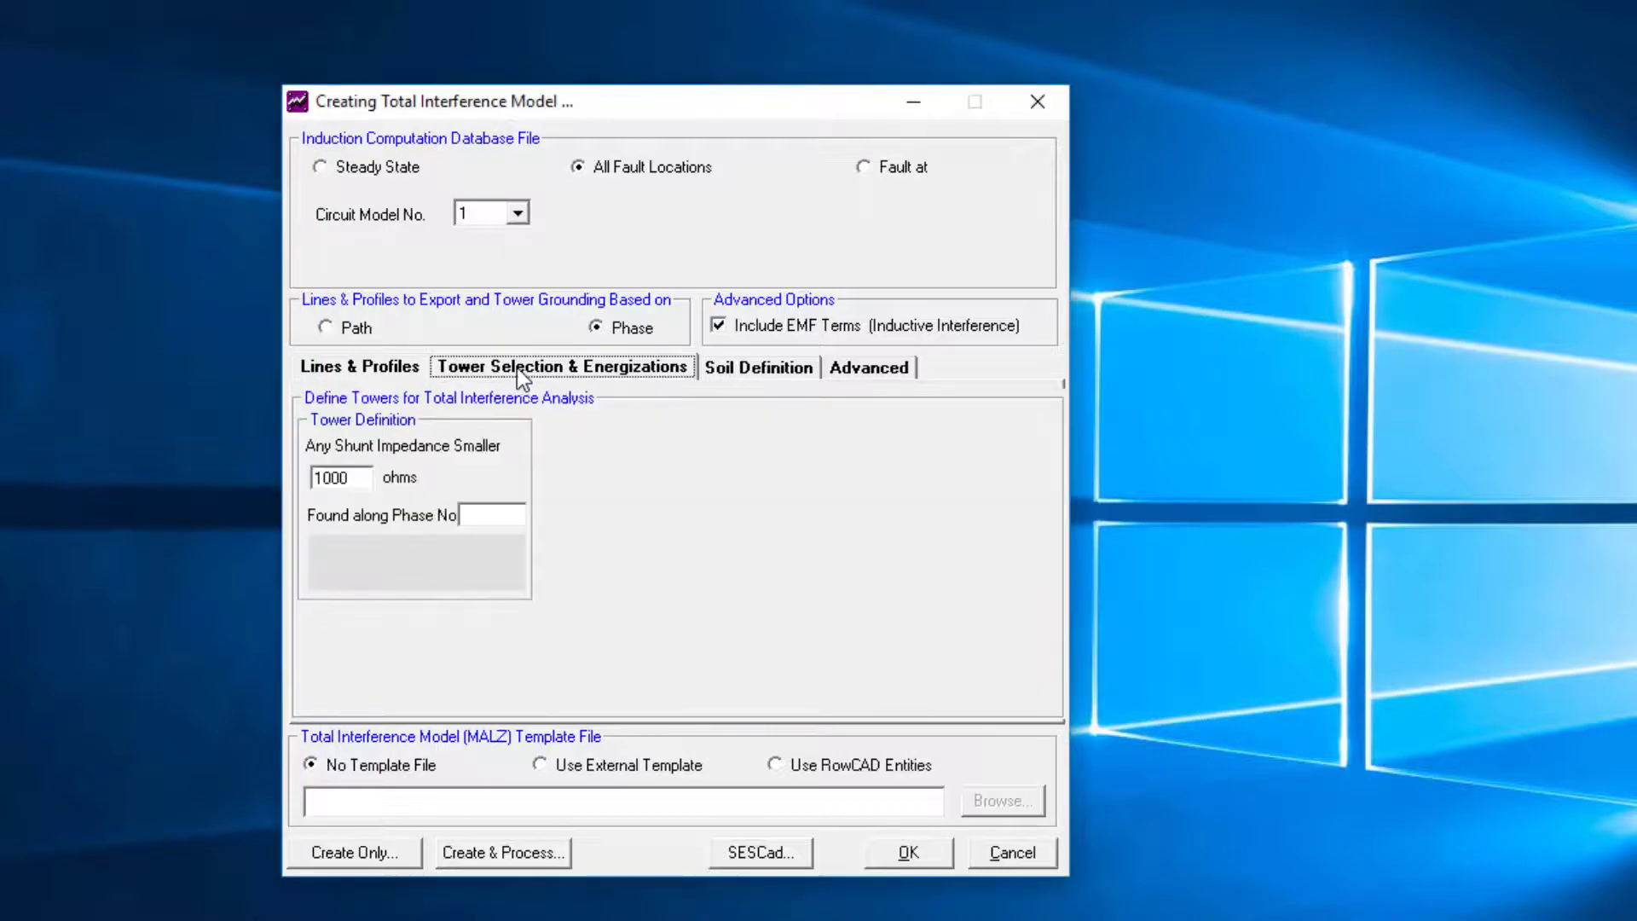
pyautogui.click(508, 517)
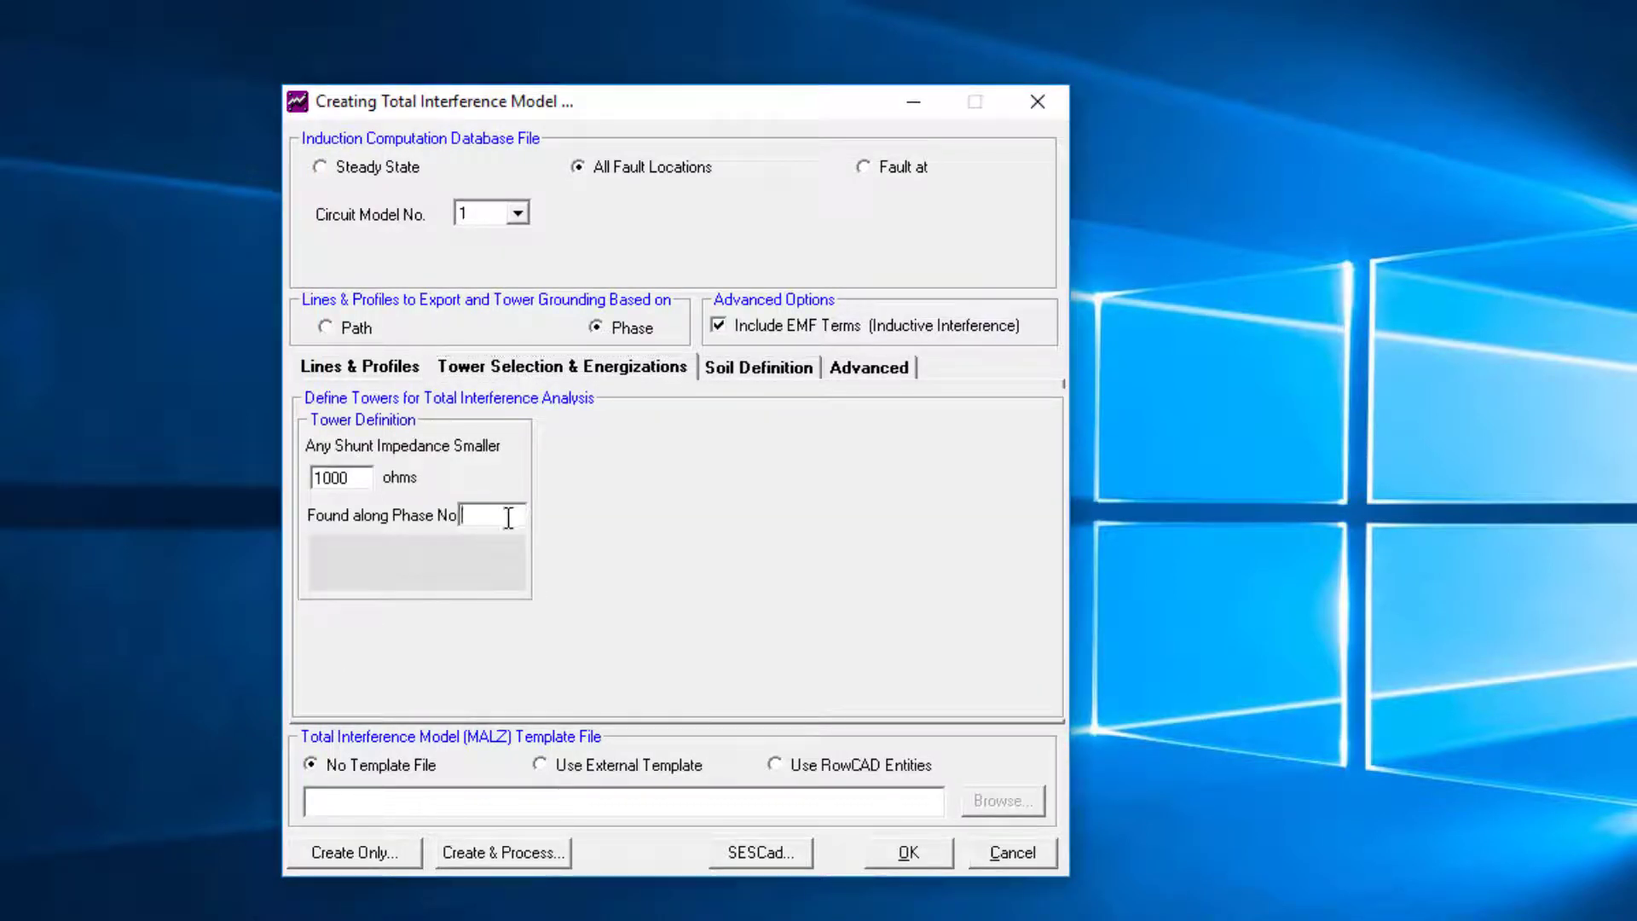
pyautogui.write('4')
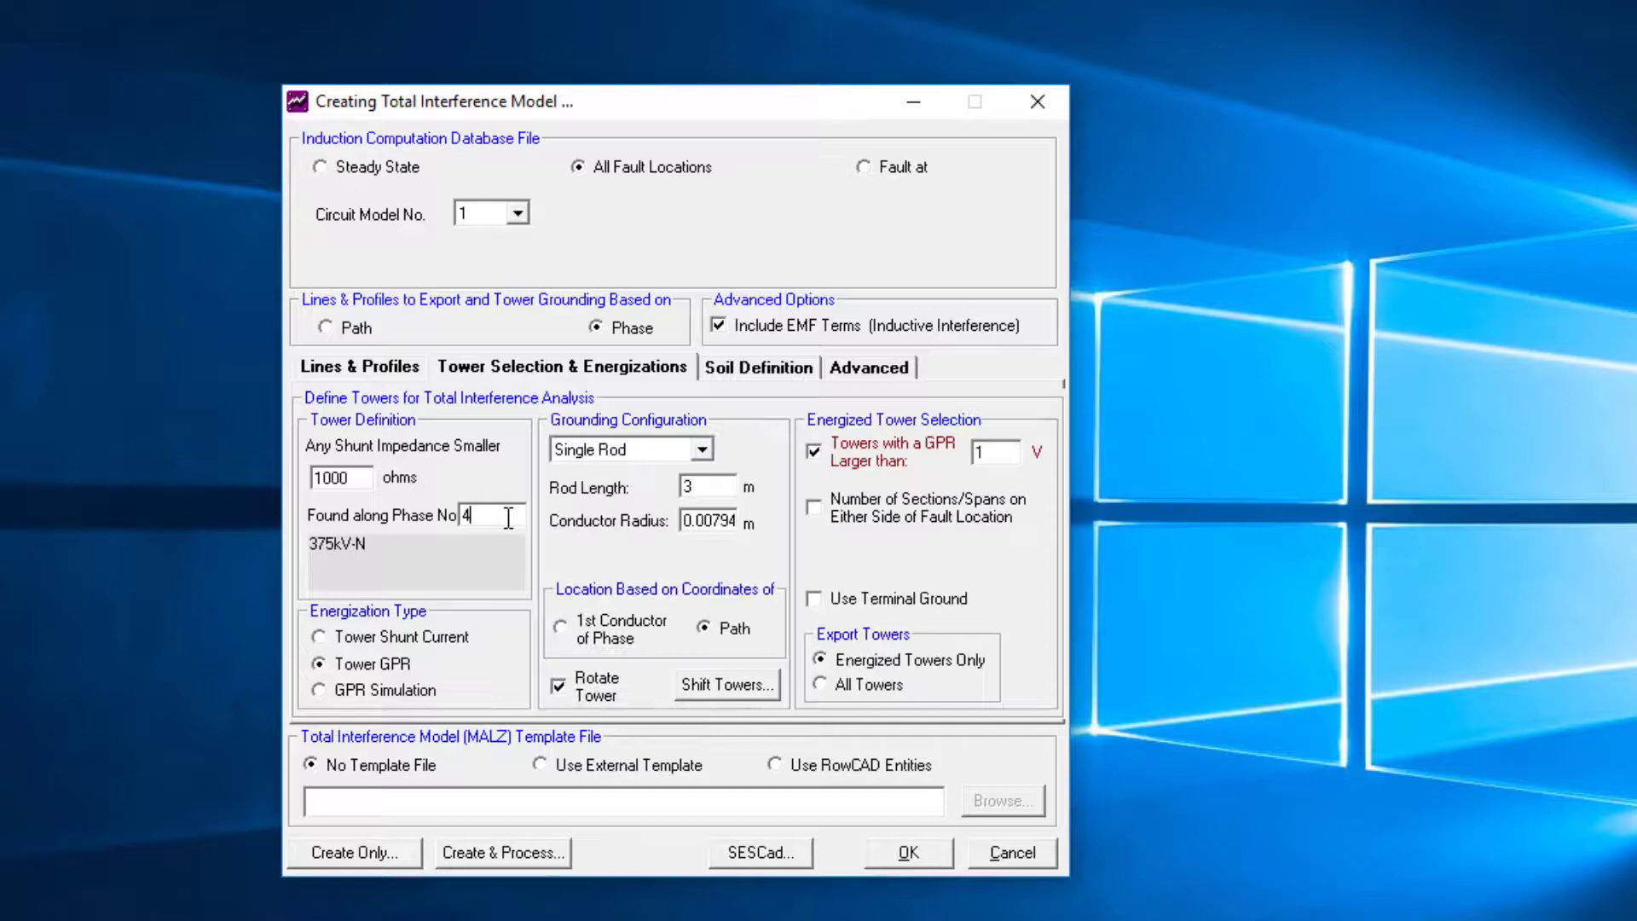
pyautogui.write(',8')
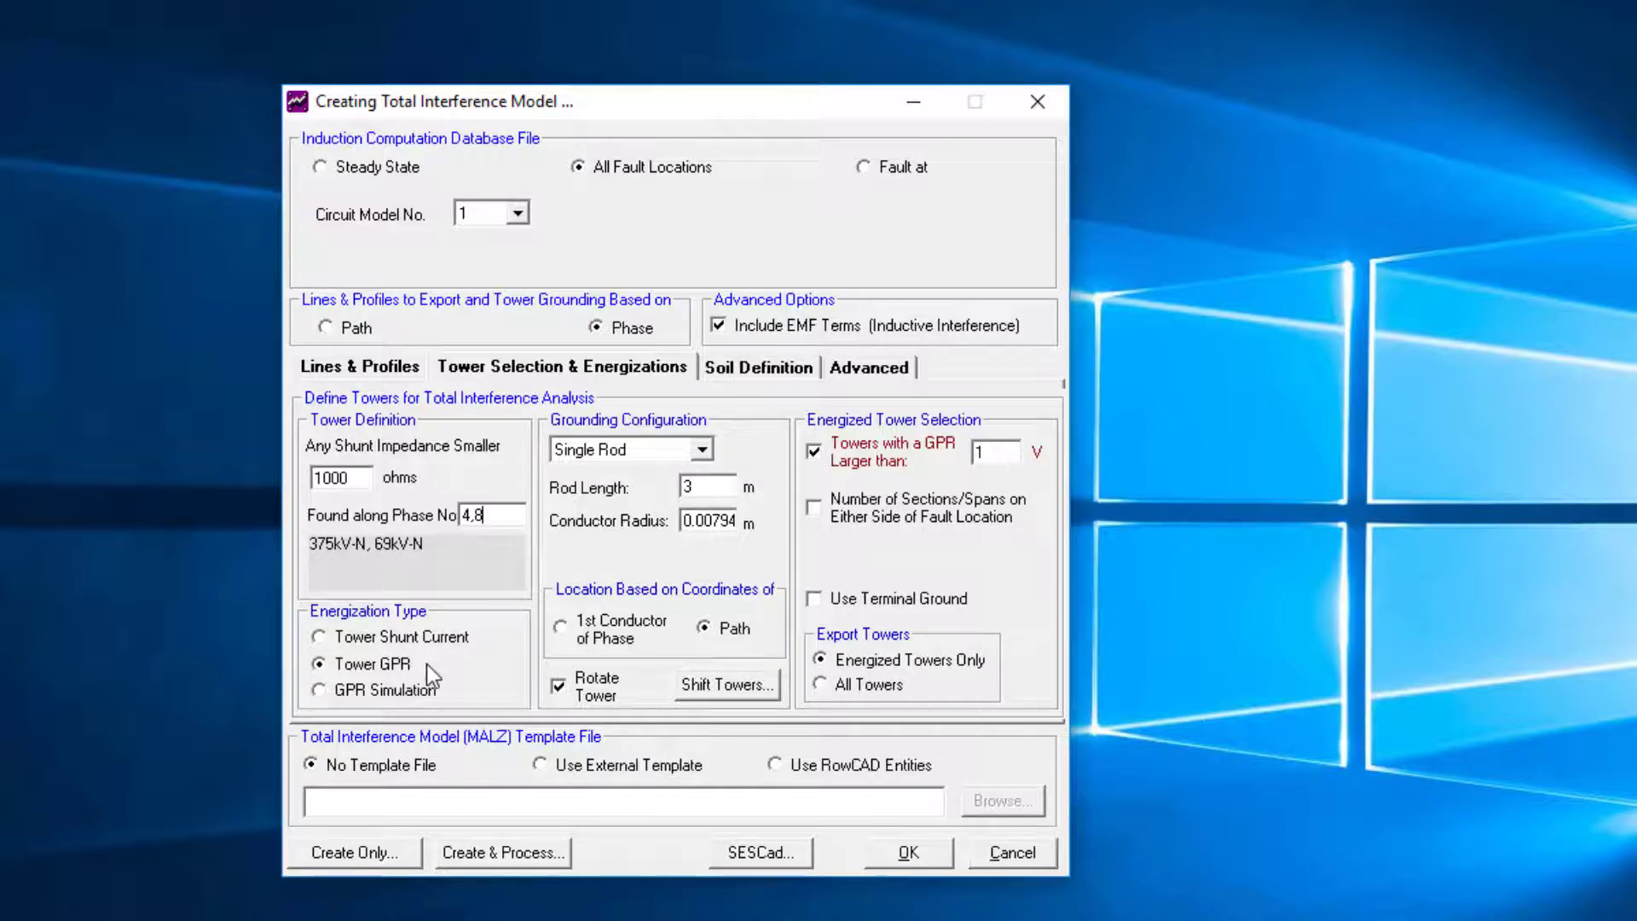
# - Create the total interference models without processing and list them for opening in SESCAD
pyautogui.click(401, 852)
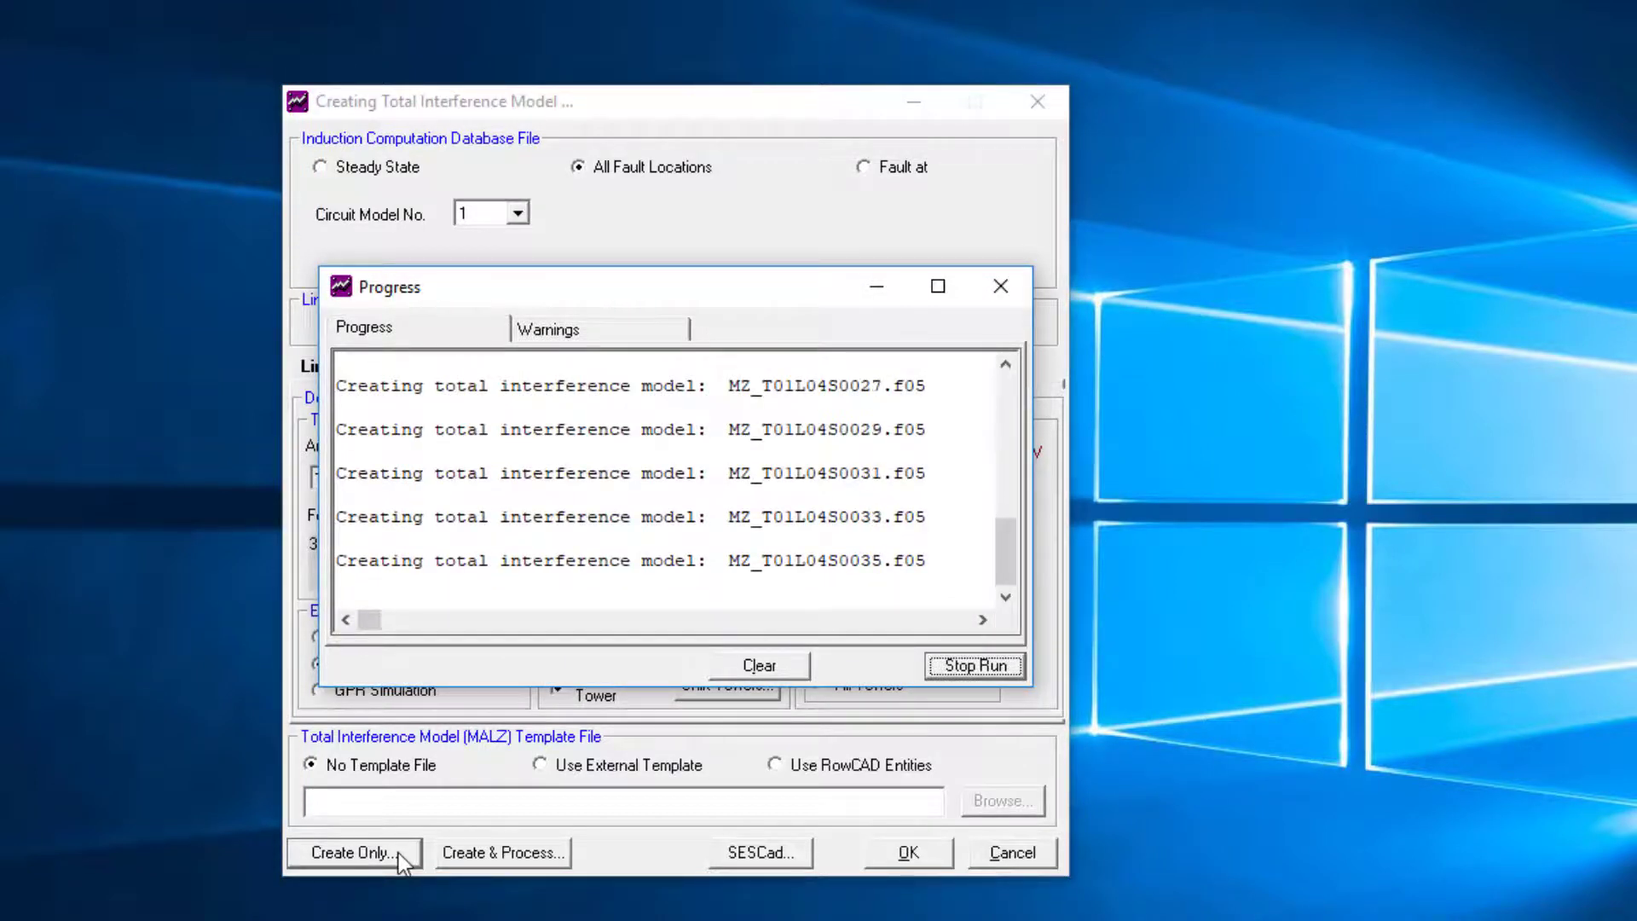
pyautogui.click(983, 669)
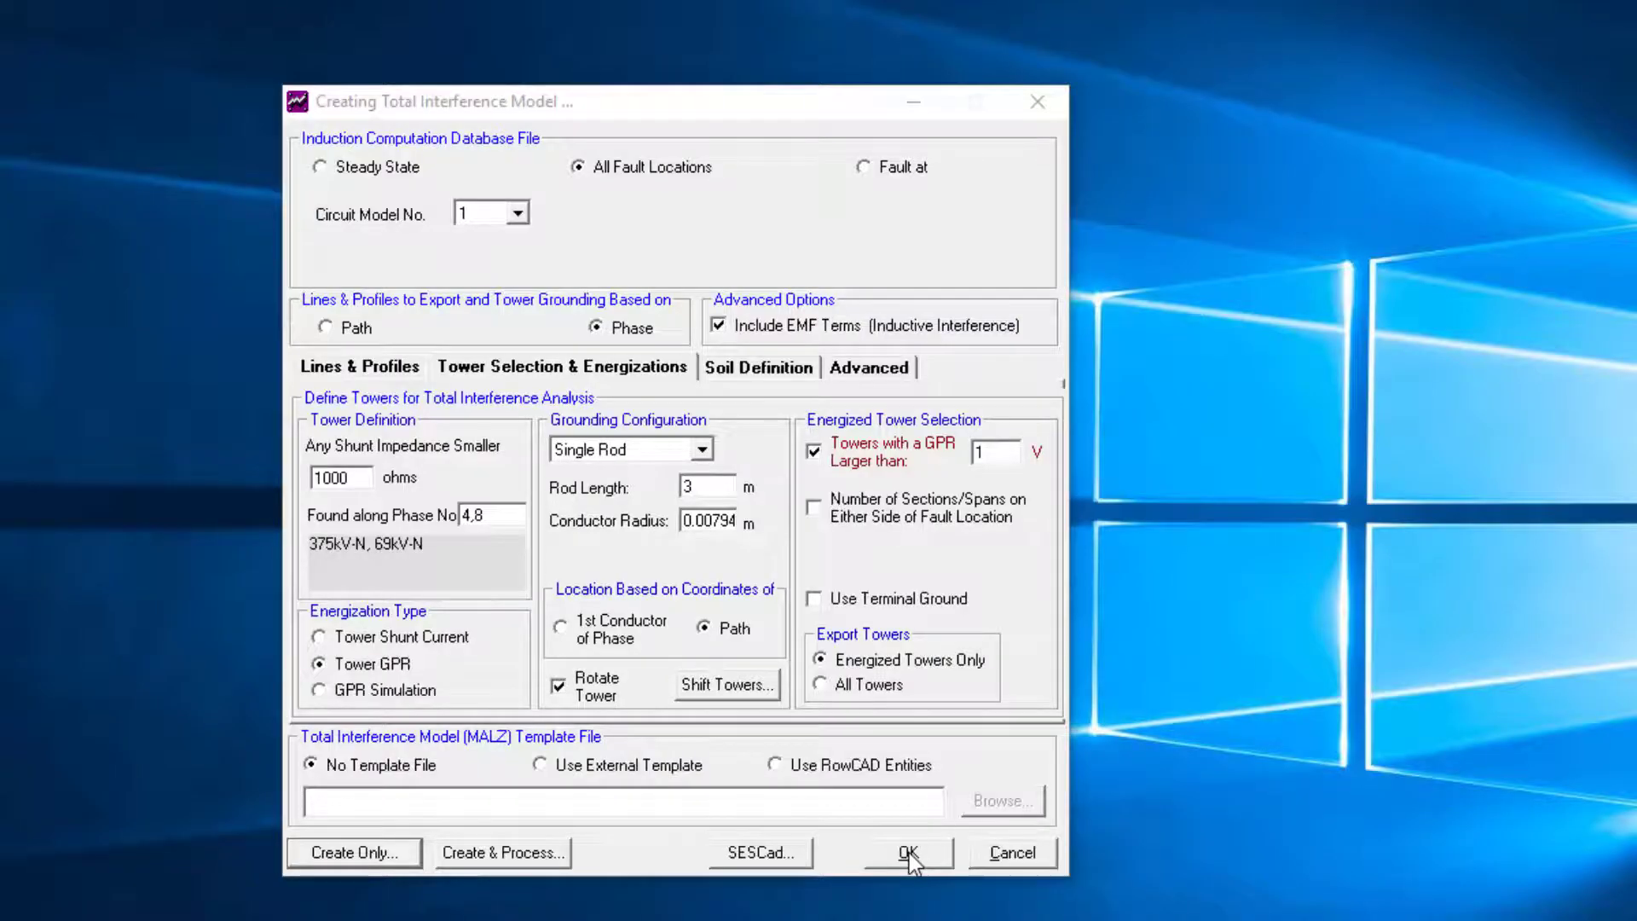
pyautogui.click(790, 858)
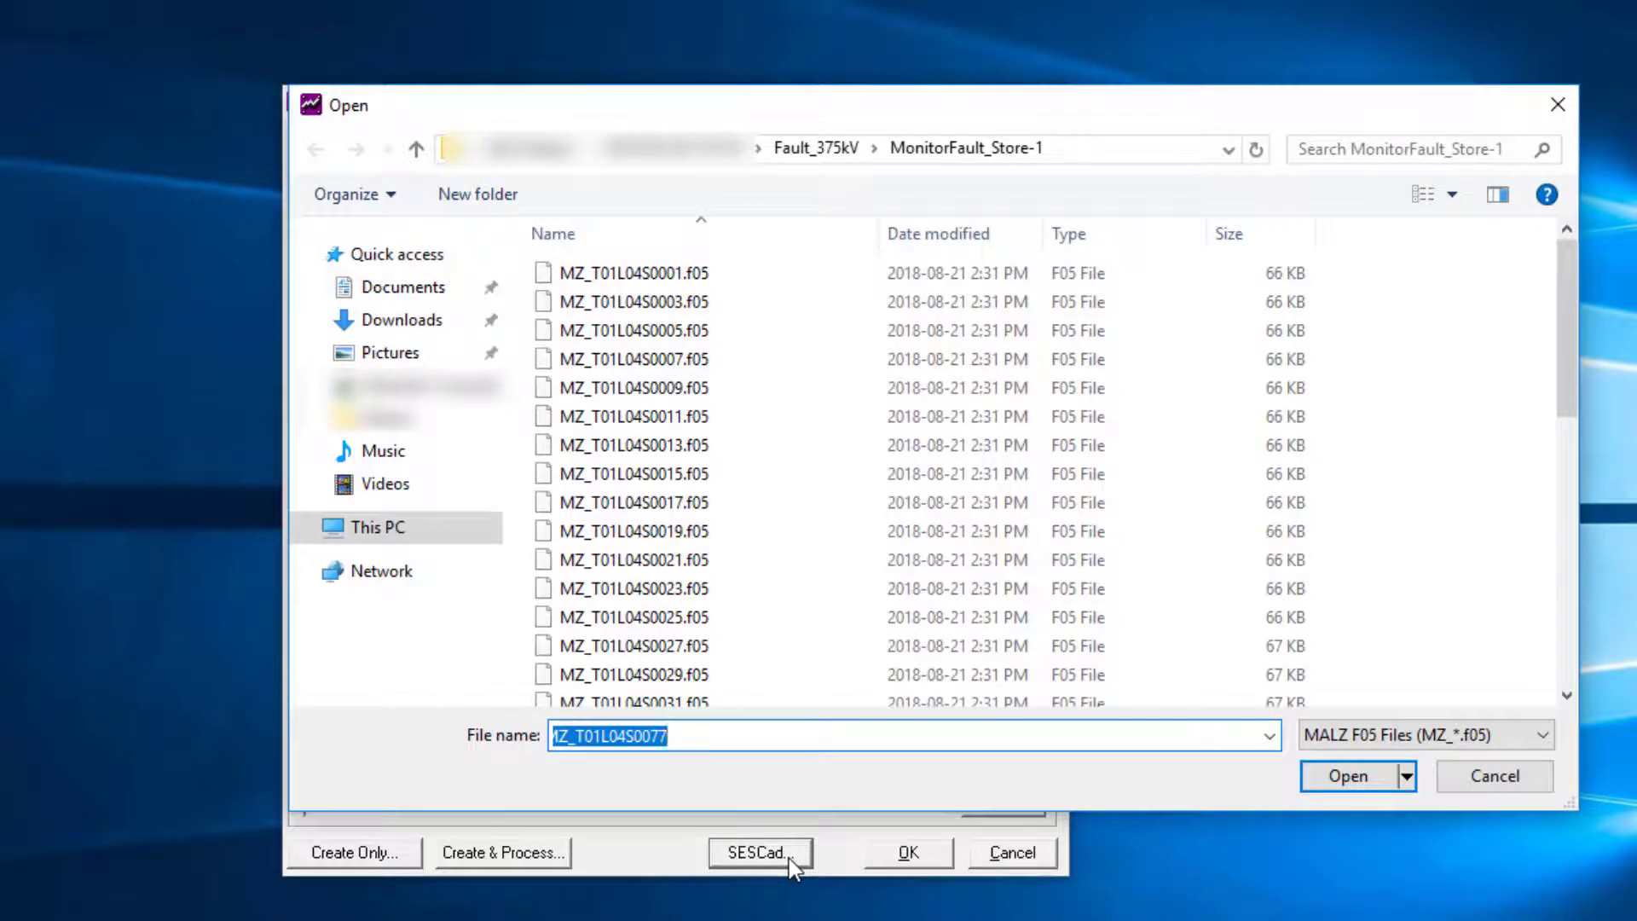
# - Open MZ_T01L04S0001.f05 and maximize its drawing view to fill the workspace
pyautogui.doubleClick(653, 274)
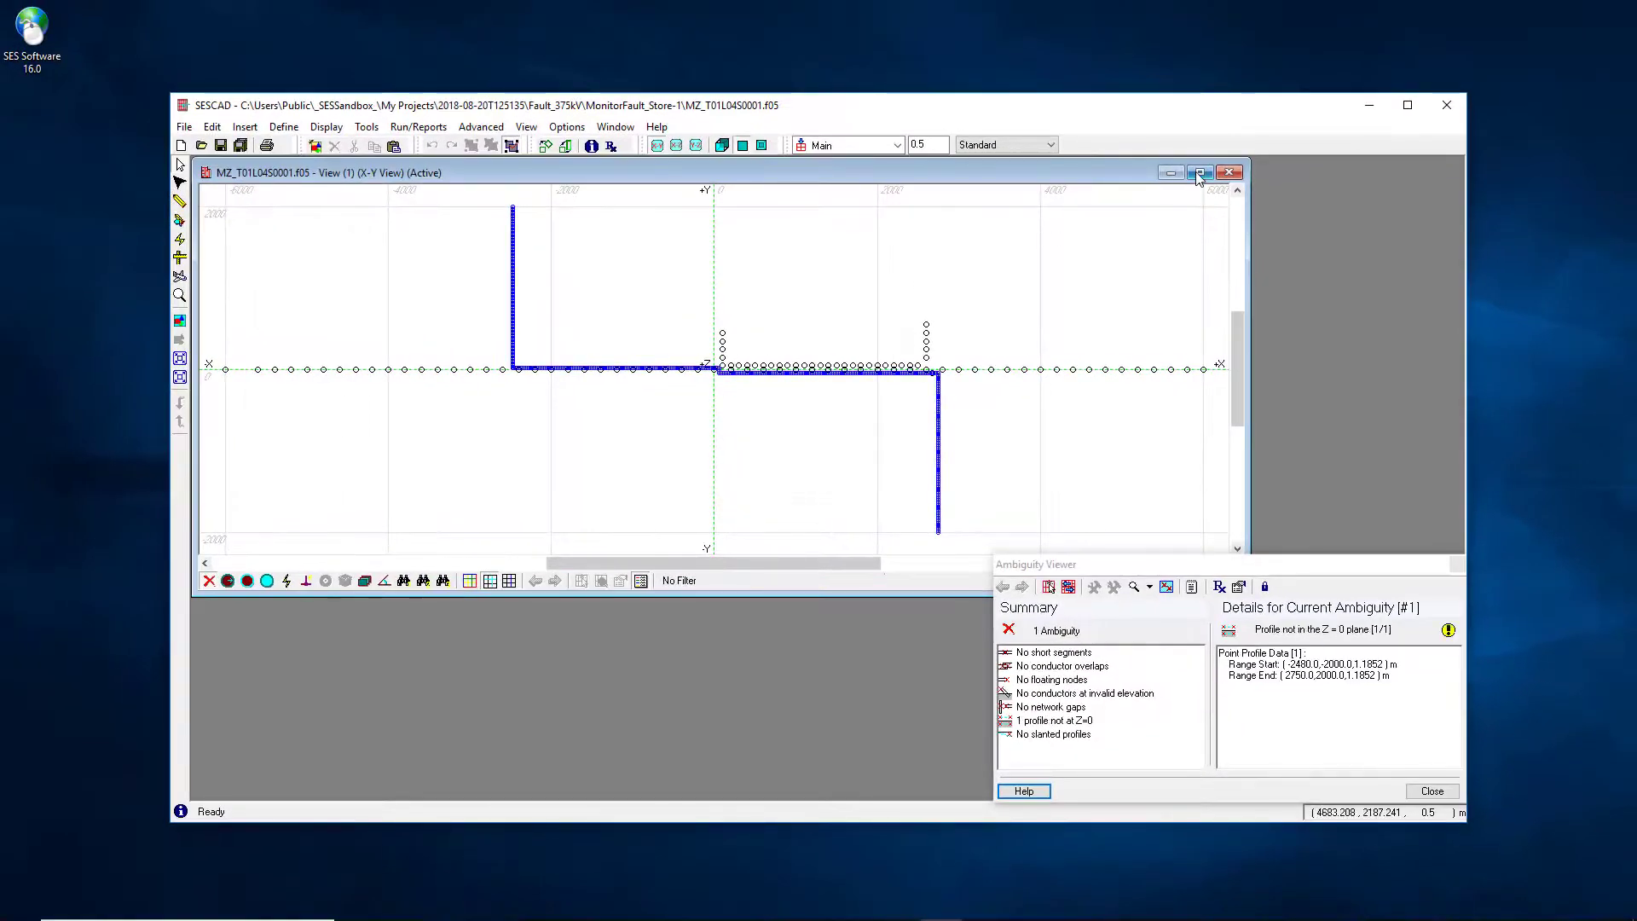
pyautogui.click(1199, 173)
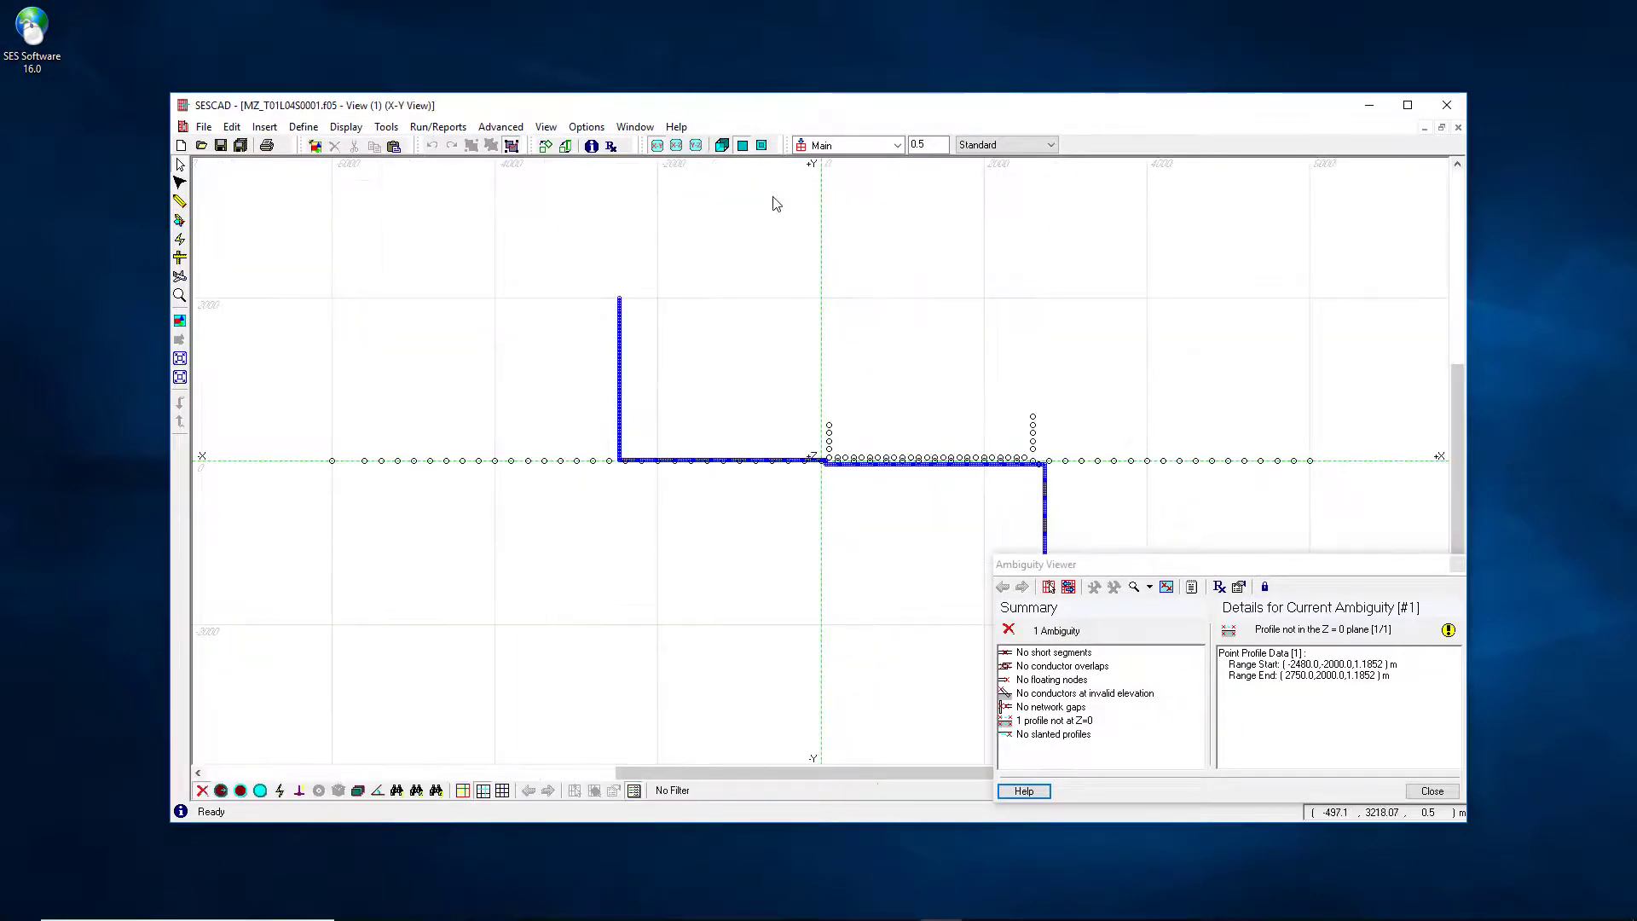
# - Save the model as mz_template.f05 in MonitorFault_Store-1, then paste in the copied ground grid
pyautogui.click(204, 126)
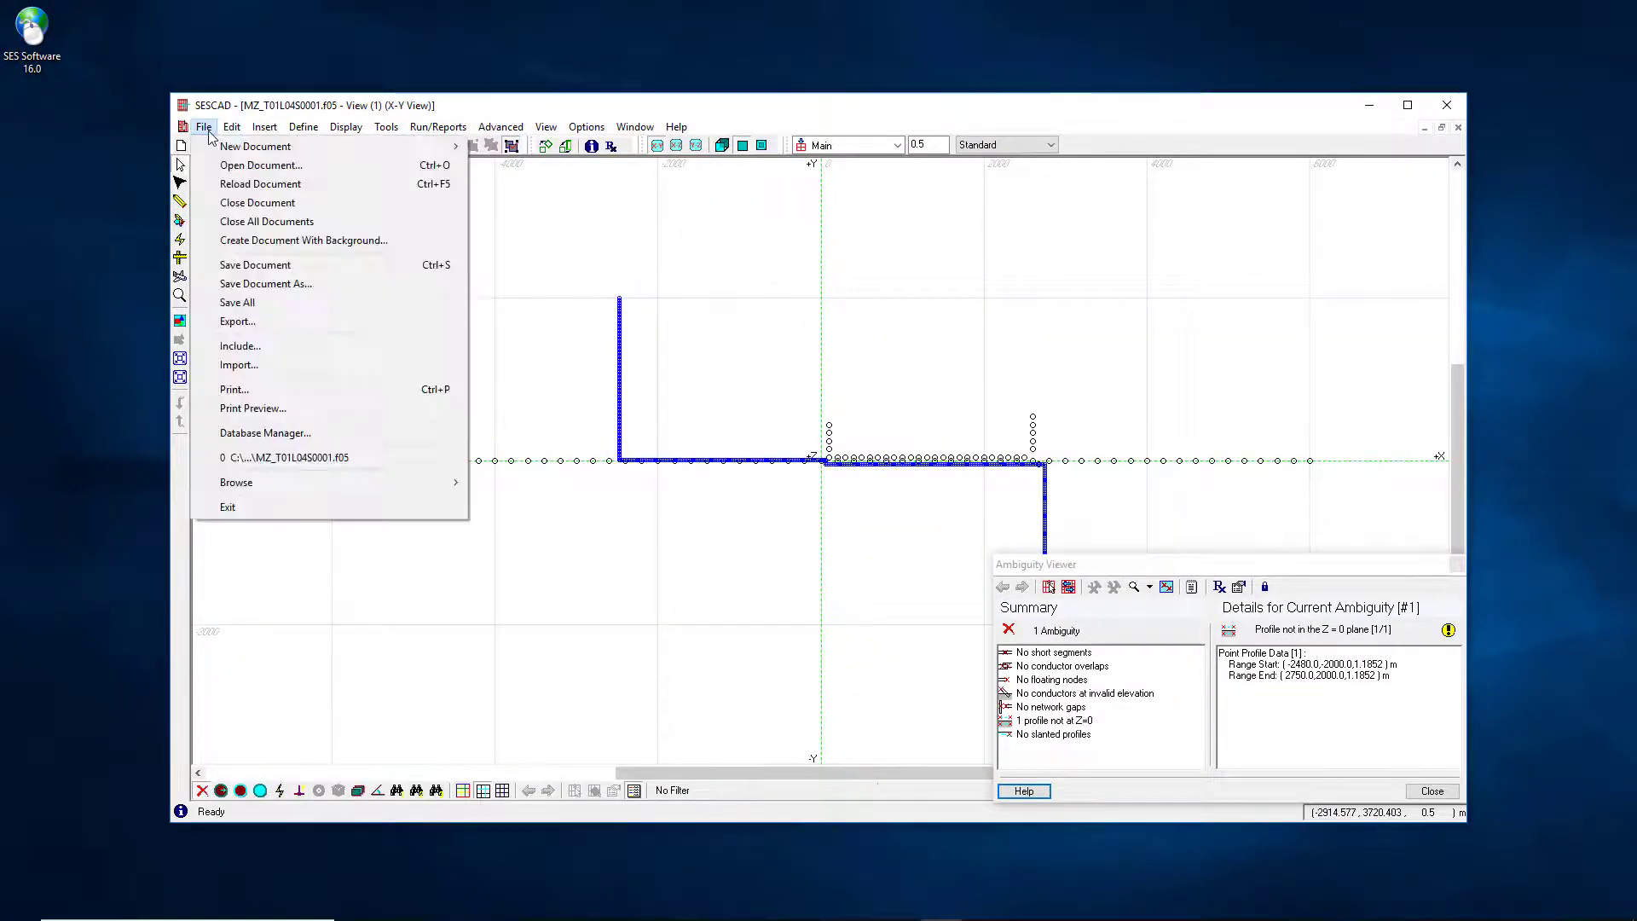
pyautogui.click(262, 281)
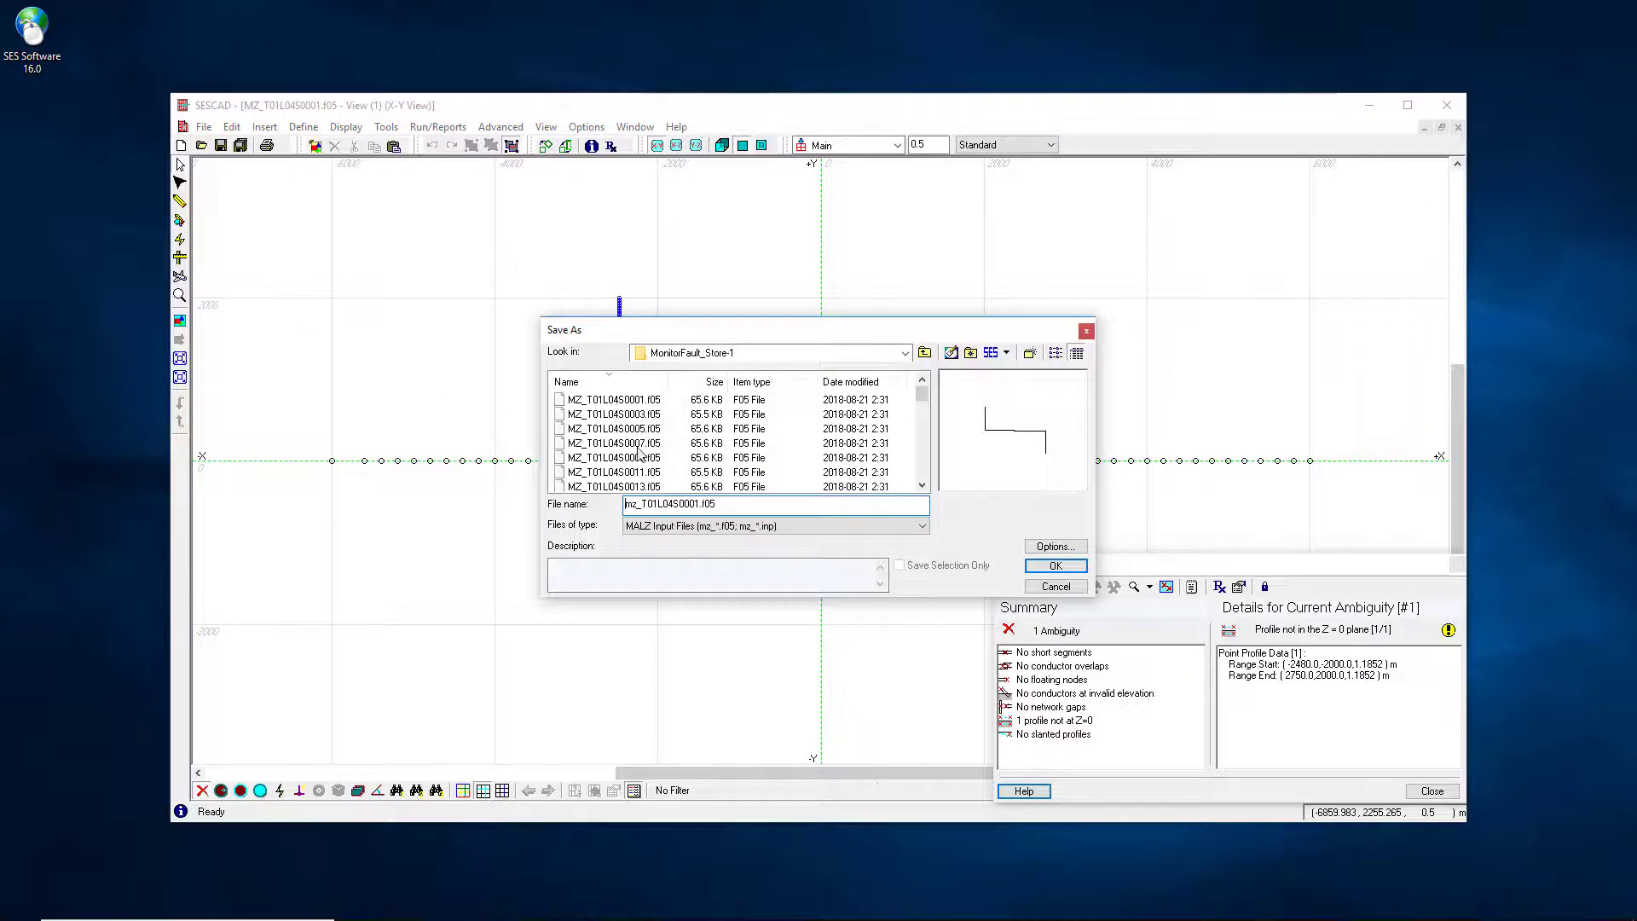
pyautogui.moveTo(642, 503); pyautogui.dragTo(707, 504)
pyautogui.write('template')
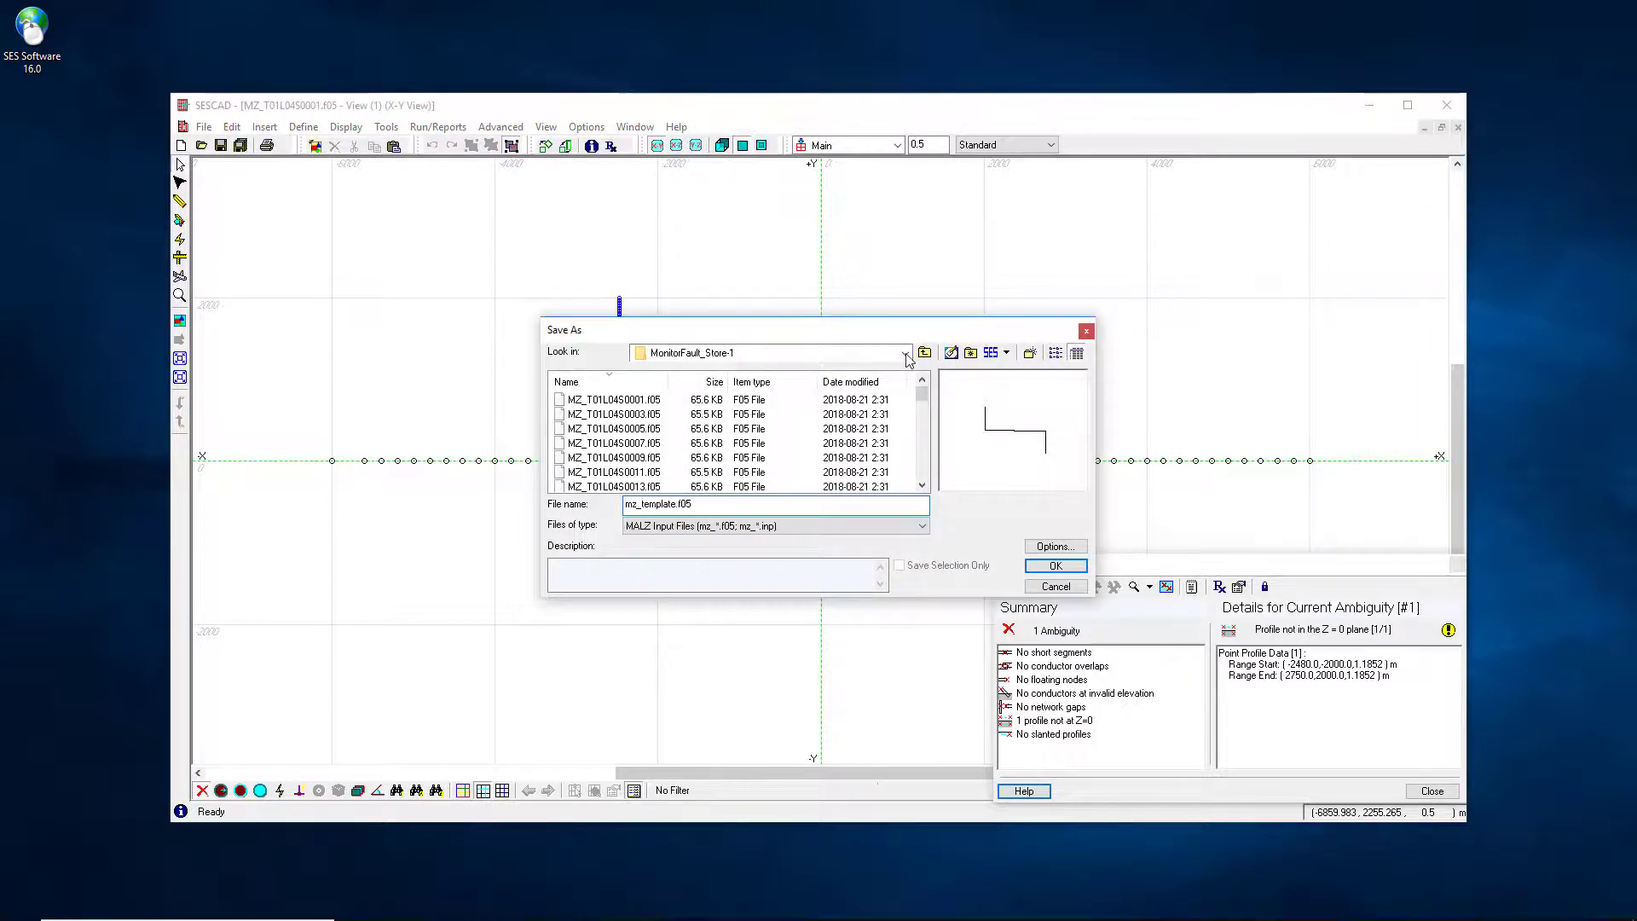
pyautogui.click(925, 353)
pyautogui.doubleClick(587, 431)
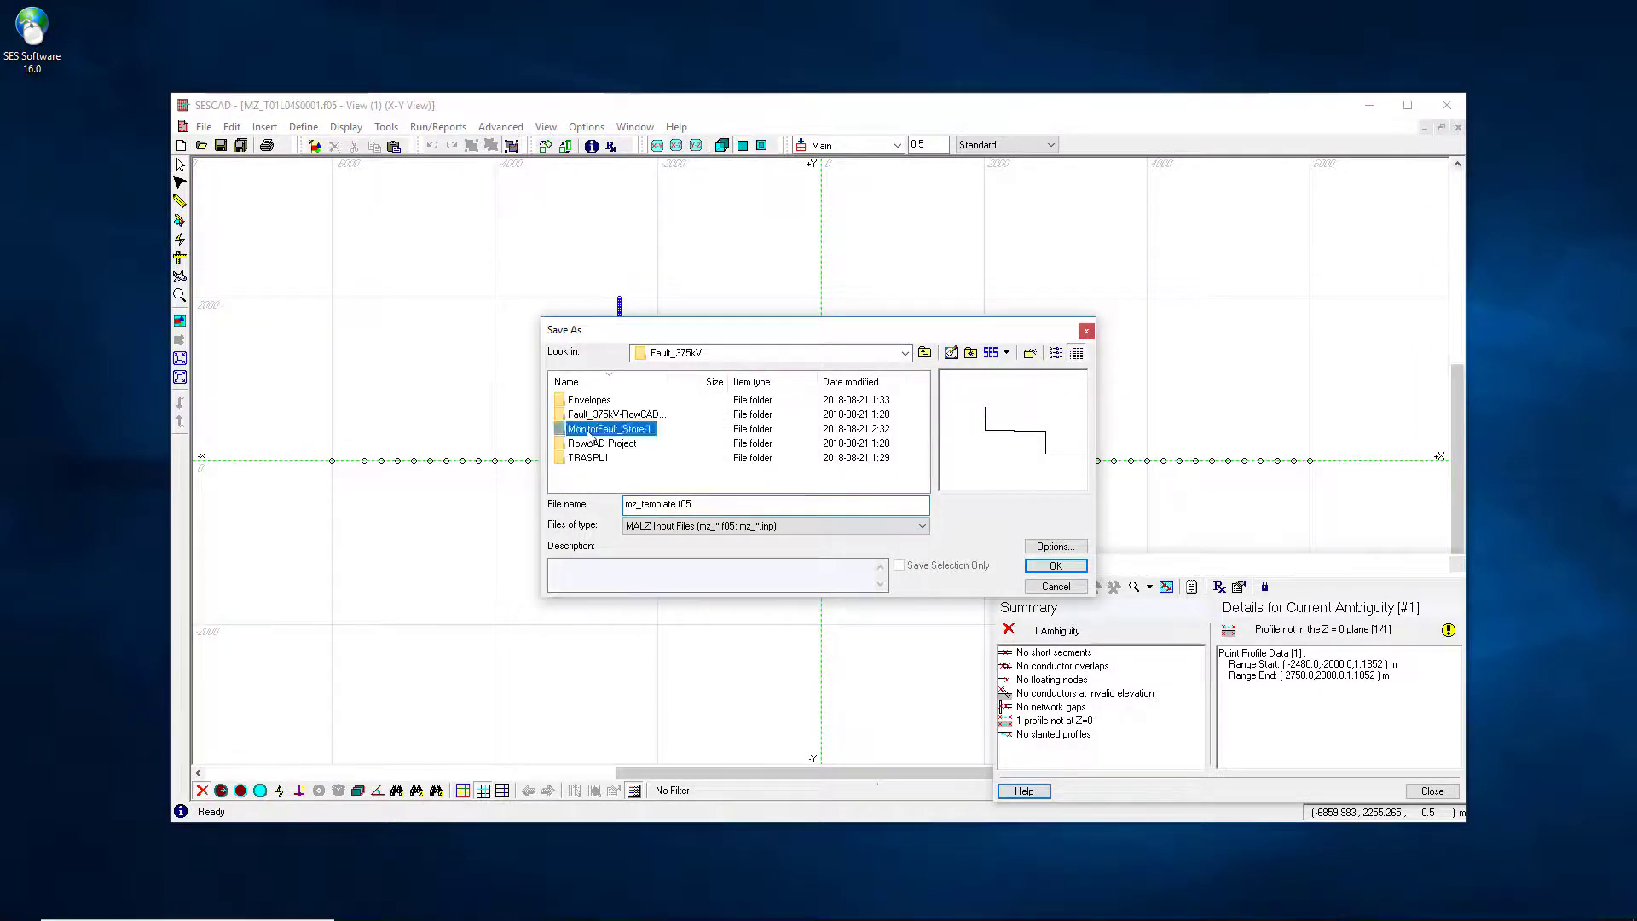
pyautogui.click(1056, 566)
pyautogui.click(1431, 792)
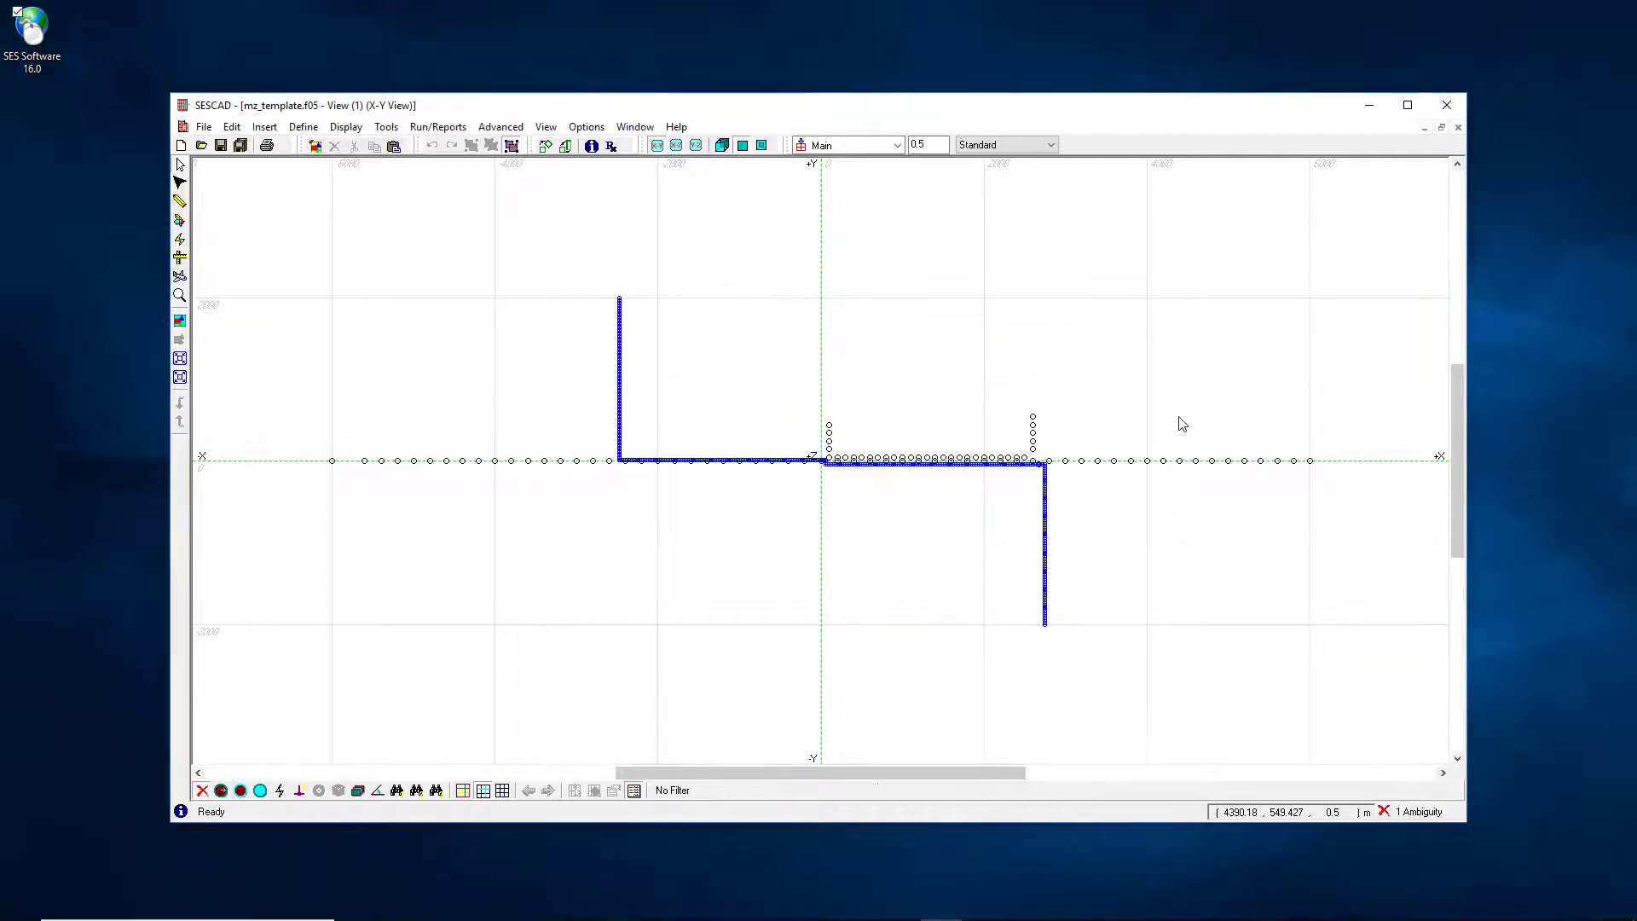
pyautogui.hotkey('ctrl', 'v')
# - Move the pasted ground grid to the right end of the rods
pyautogui.scroll(2, 961, 471)
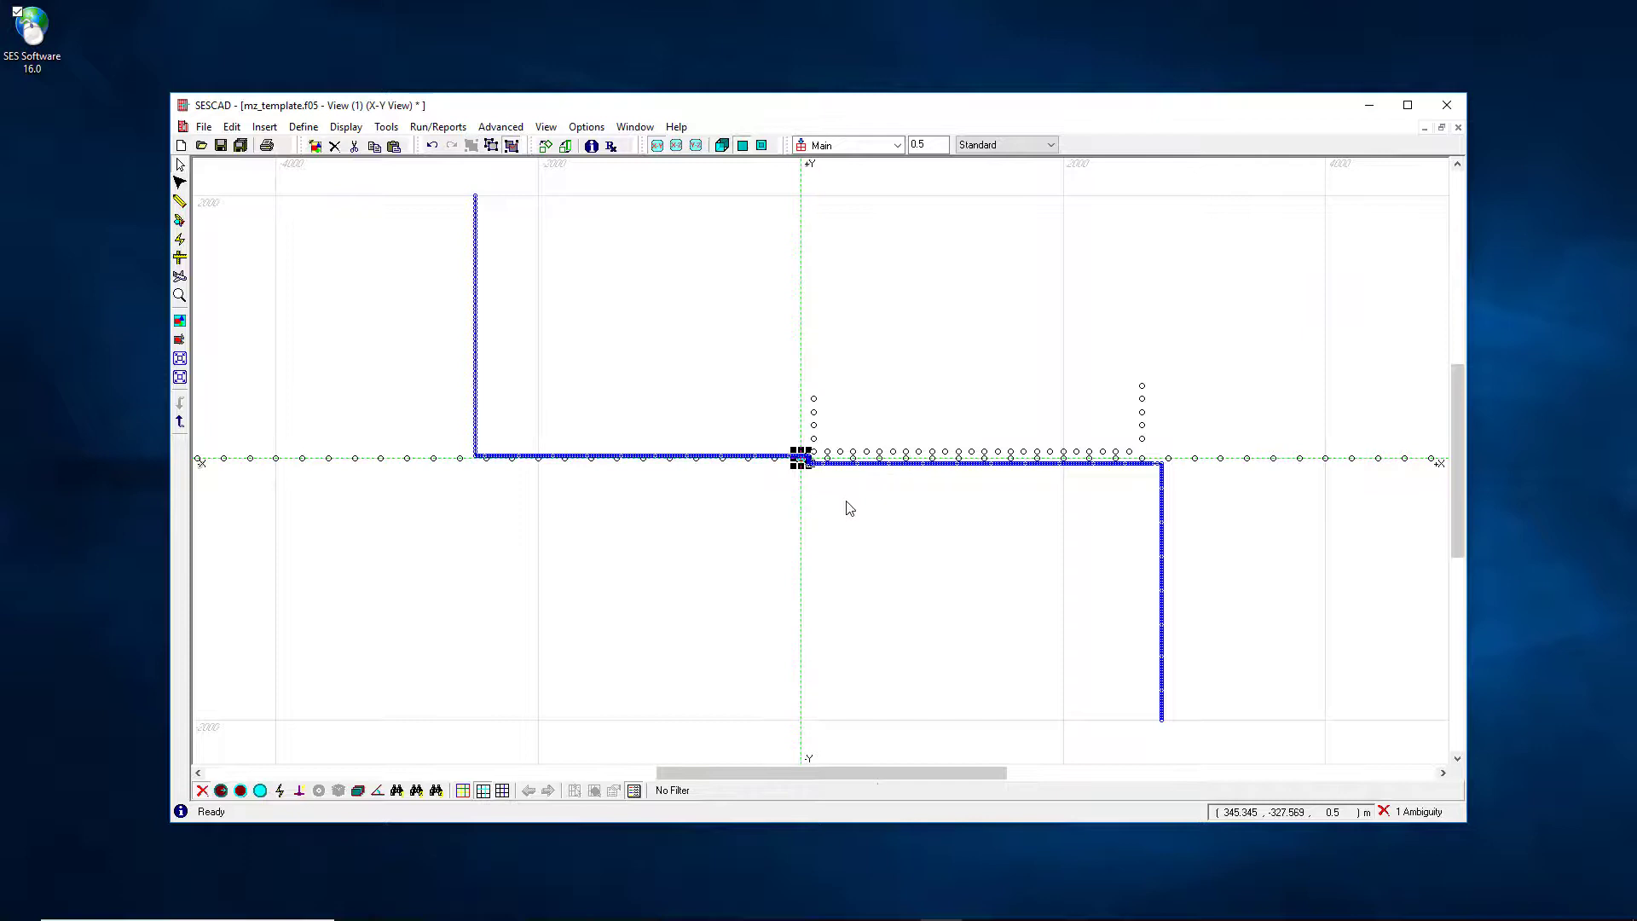
pyautogui.scroll(1, 815, 514)
pyautogui.moveTo(799, 504); pyautogui.dragTo(1311, 484)
pyautogui.scroll(4, 1315, 505)
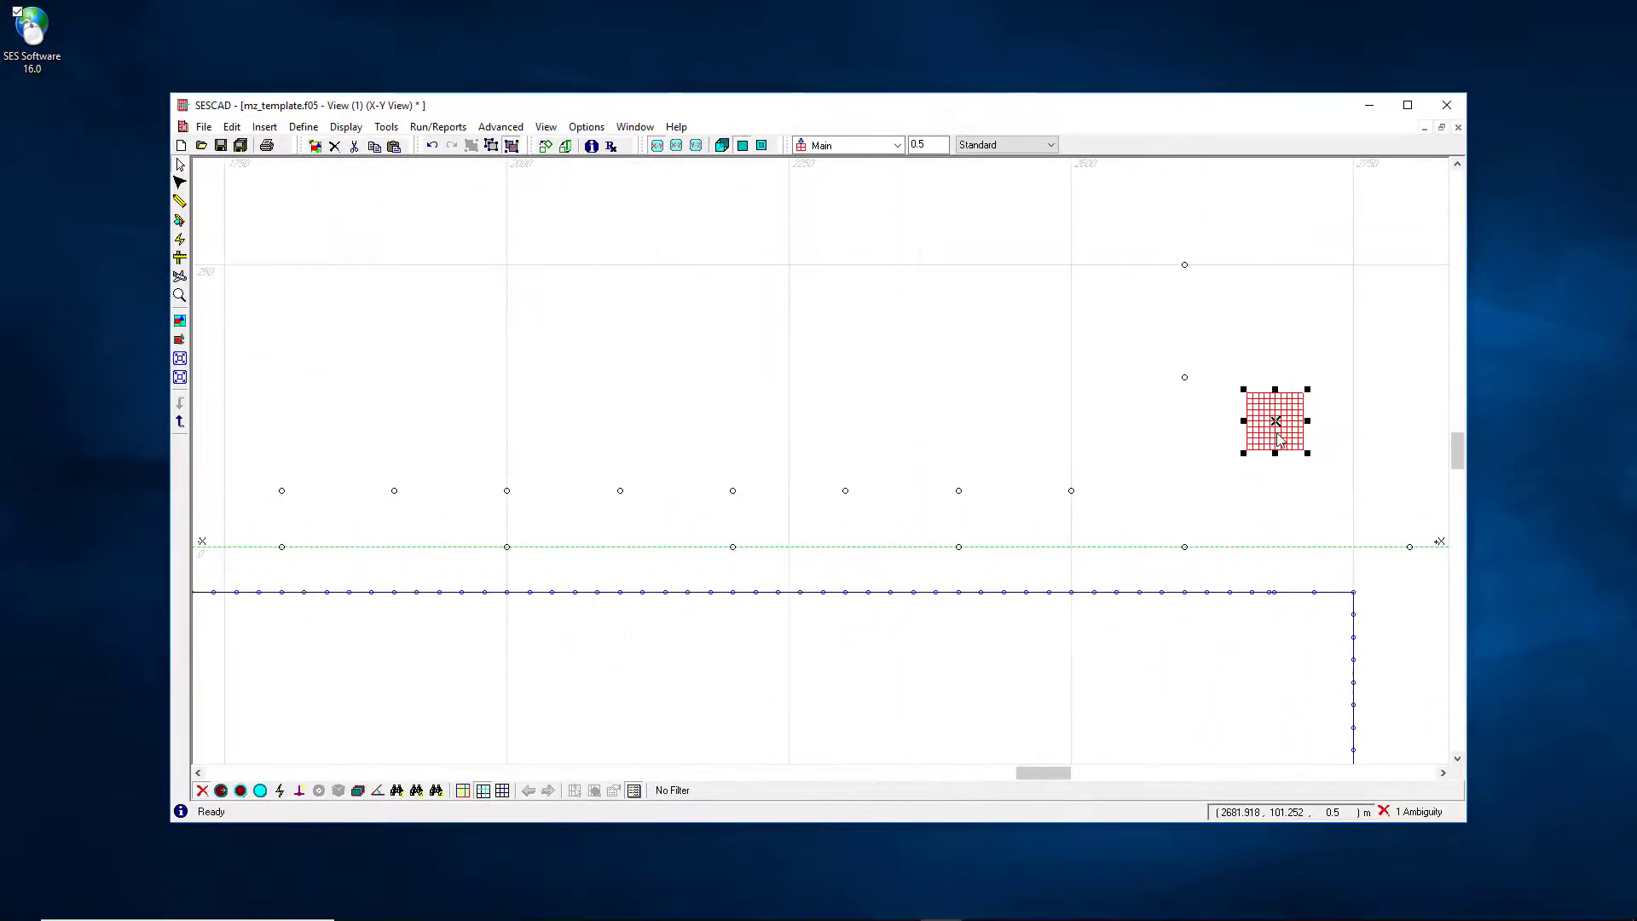
pyautogui.moveTo(1274, 422); pyautogui.dragTo(1188, 472)
pyautogui.scroll(2, 1189, 469)
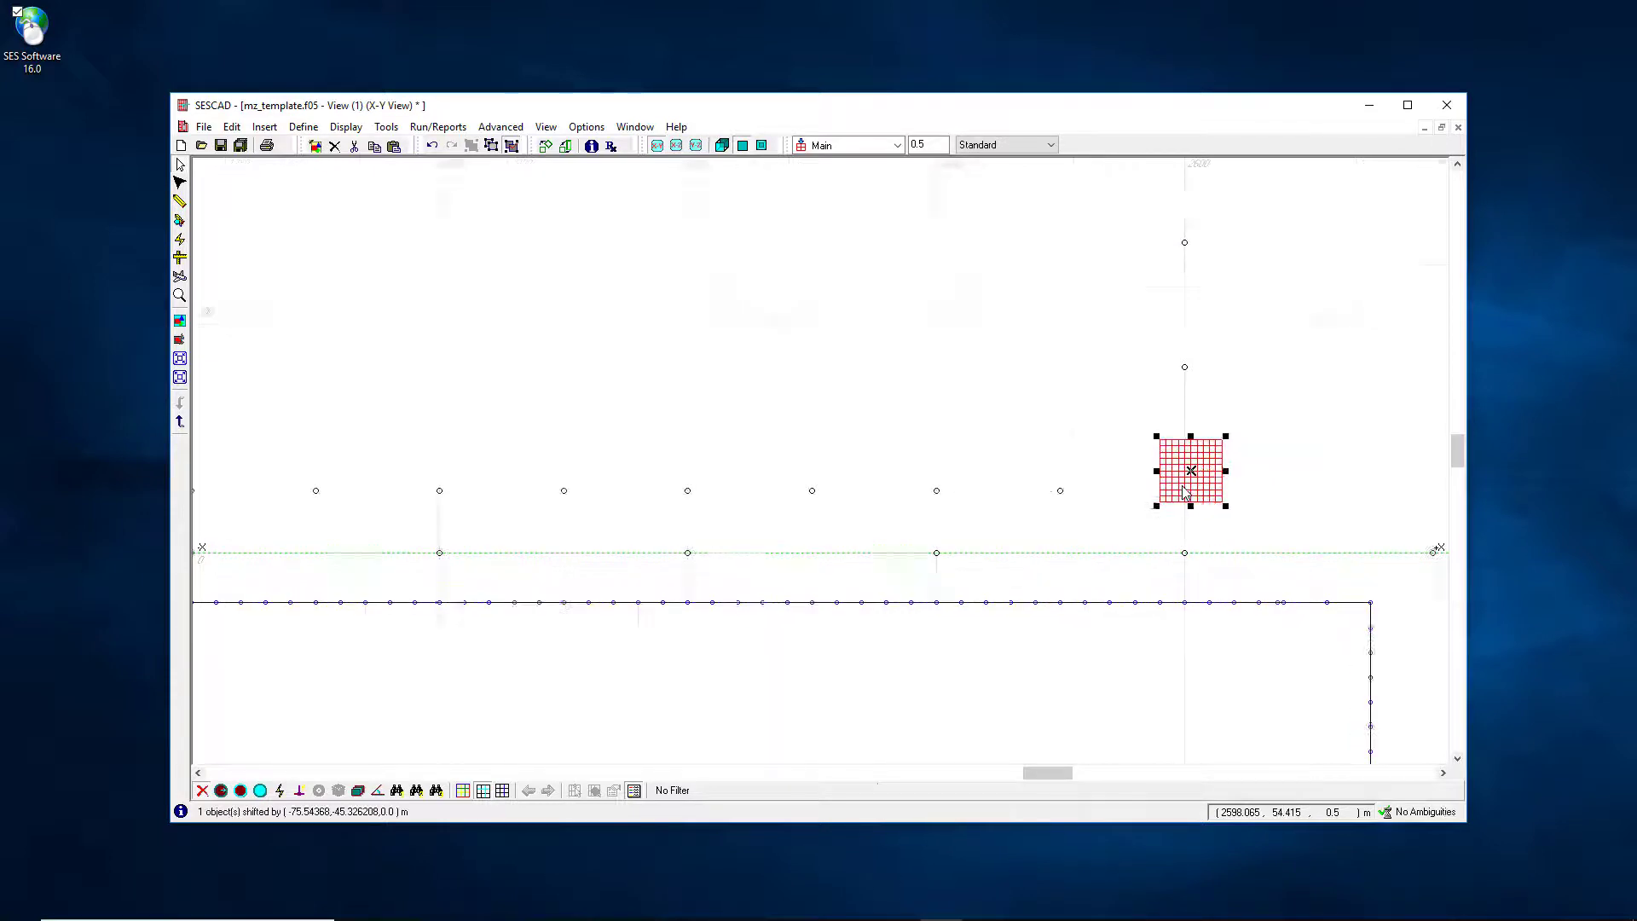
# - Draw a conductor from the grid down to y = 0 with -1 Insulated coating
pyautogui.click(181, 202)
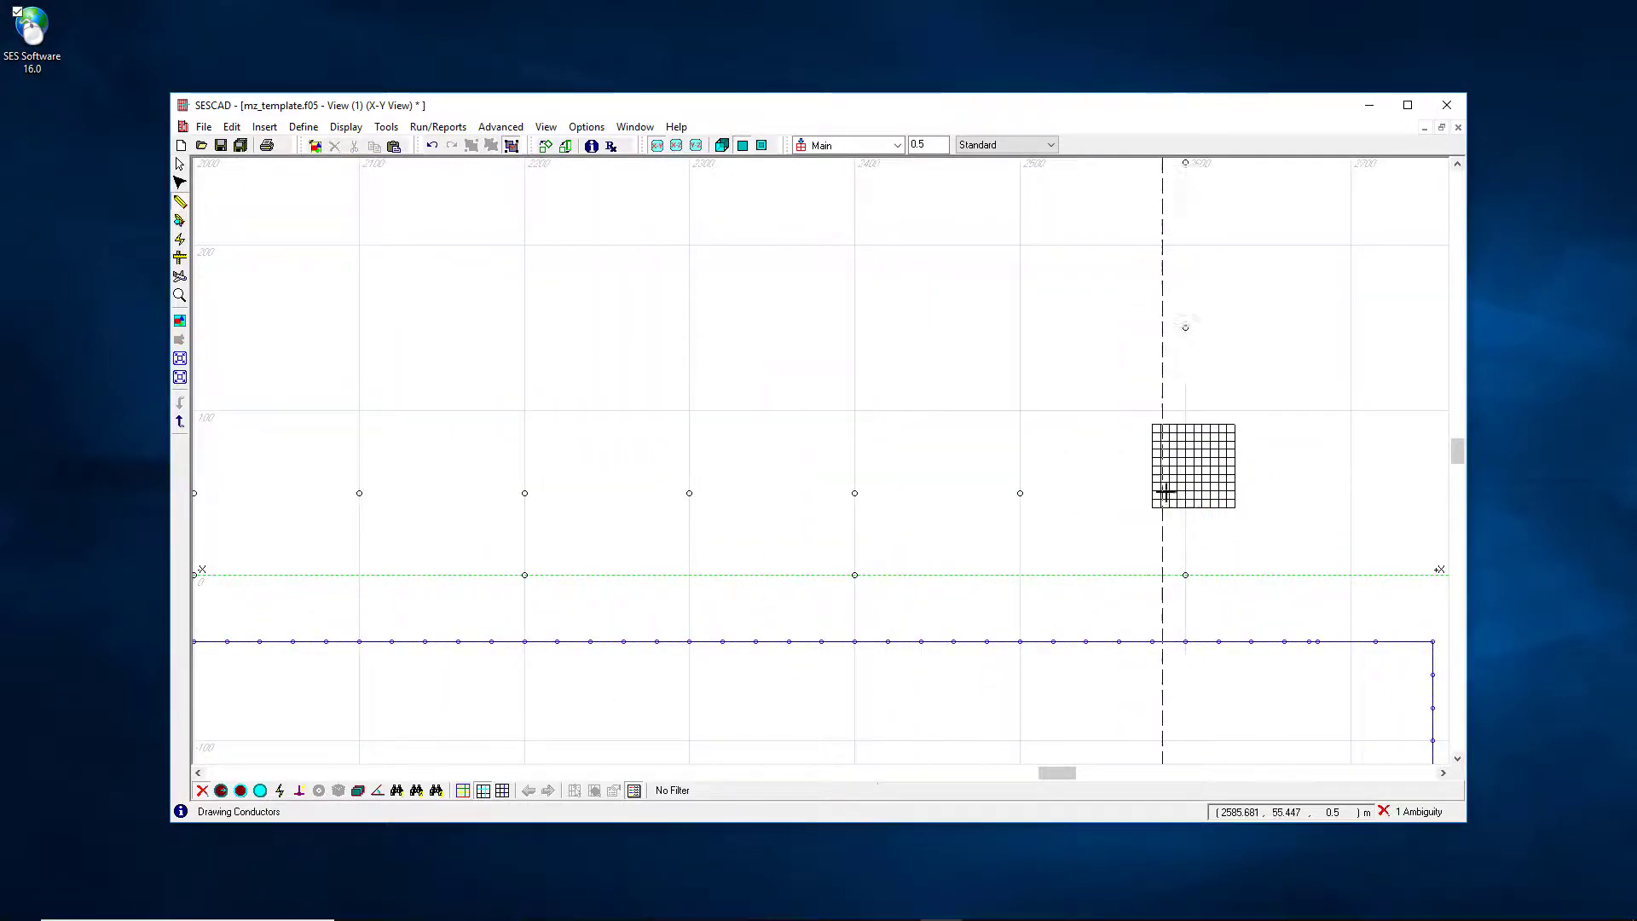
pyautogui.moveTo(1186, 508); pyautogui.dragTo(1185, 575)
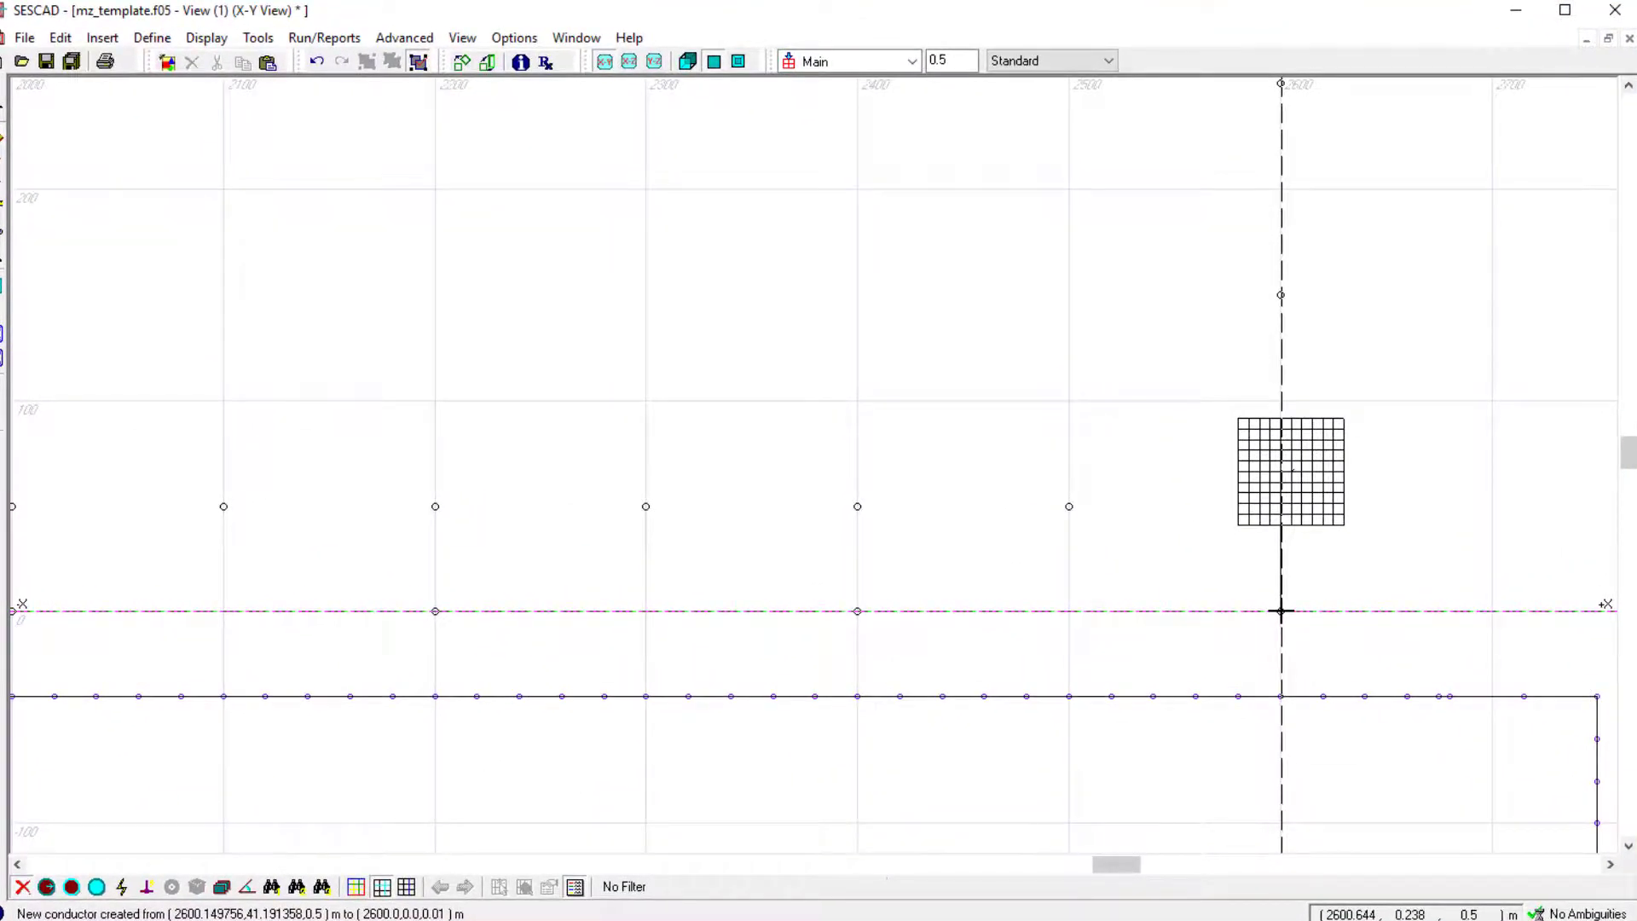
pyautogui.scroll(-2, 1281, 610)
pyautogui.rightClick(1281, 569)
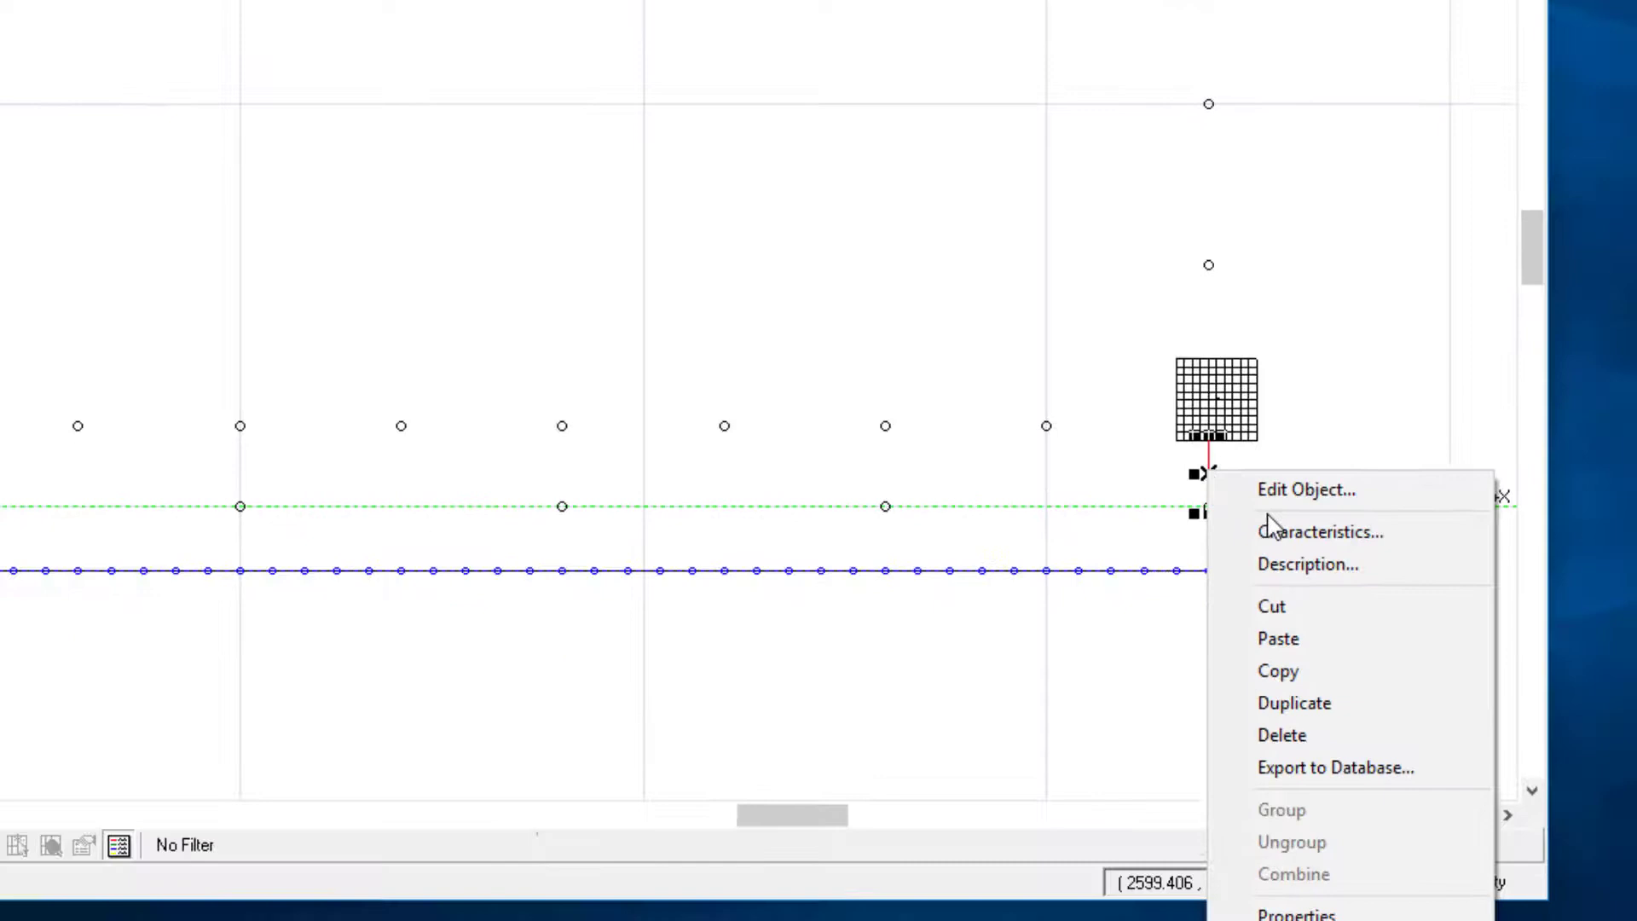
pyautogui.click(1271, 528)
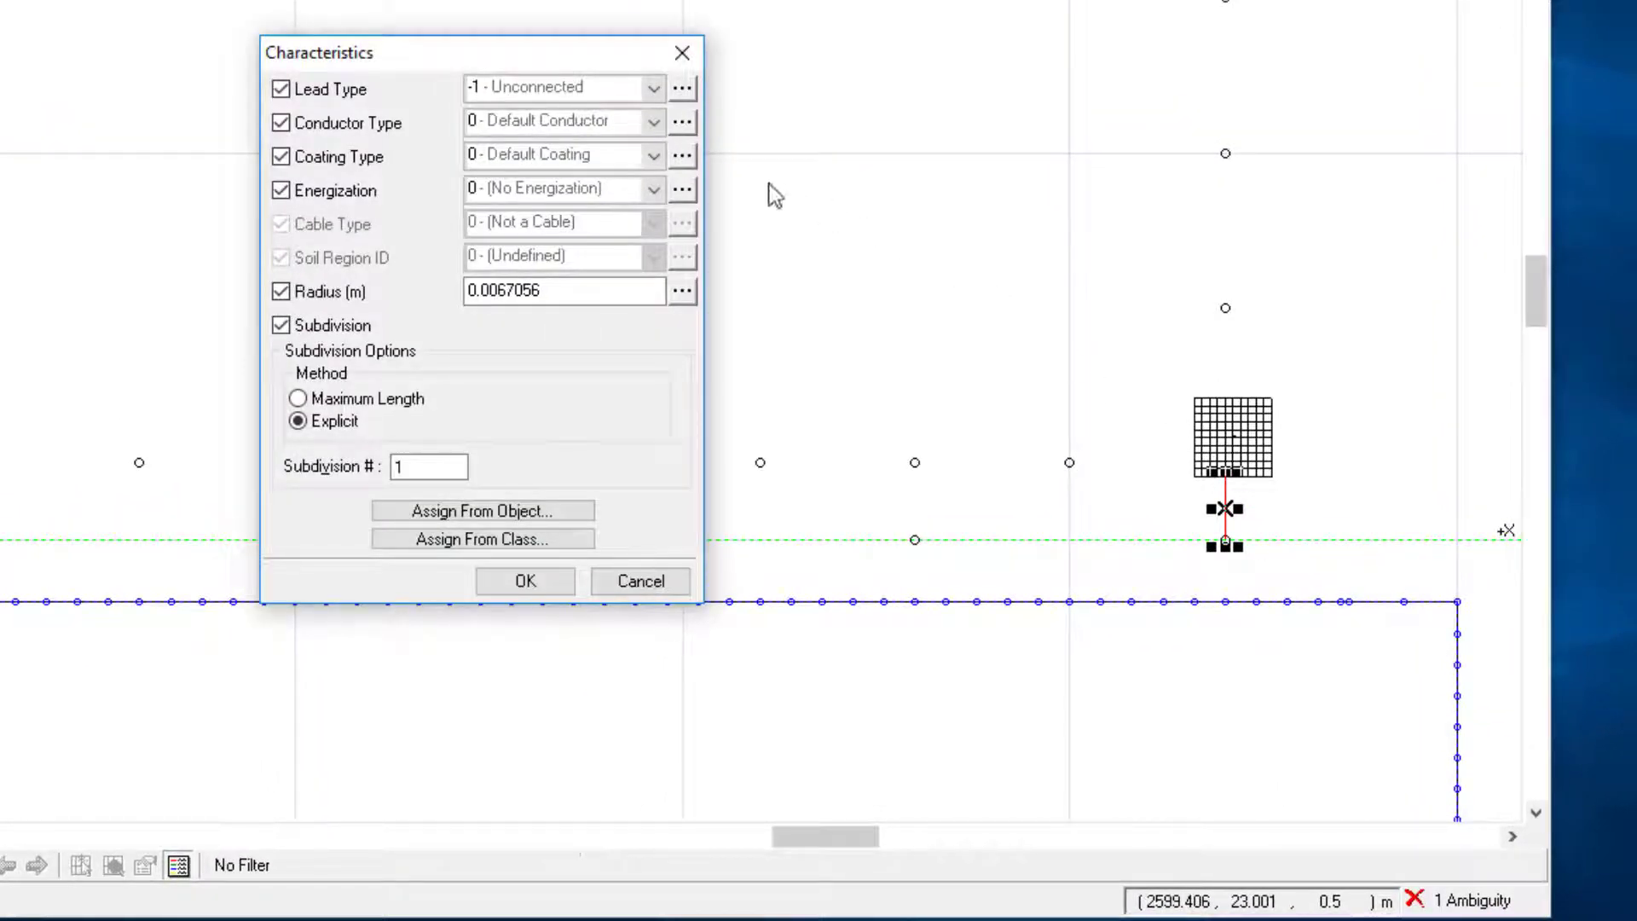
pyautogui.click(653, 158)
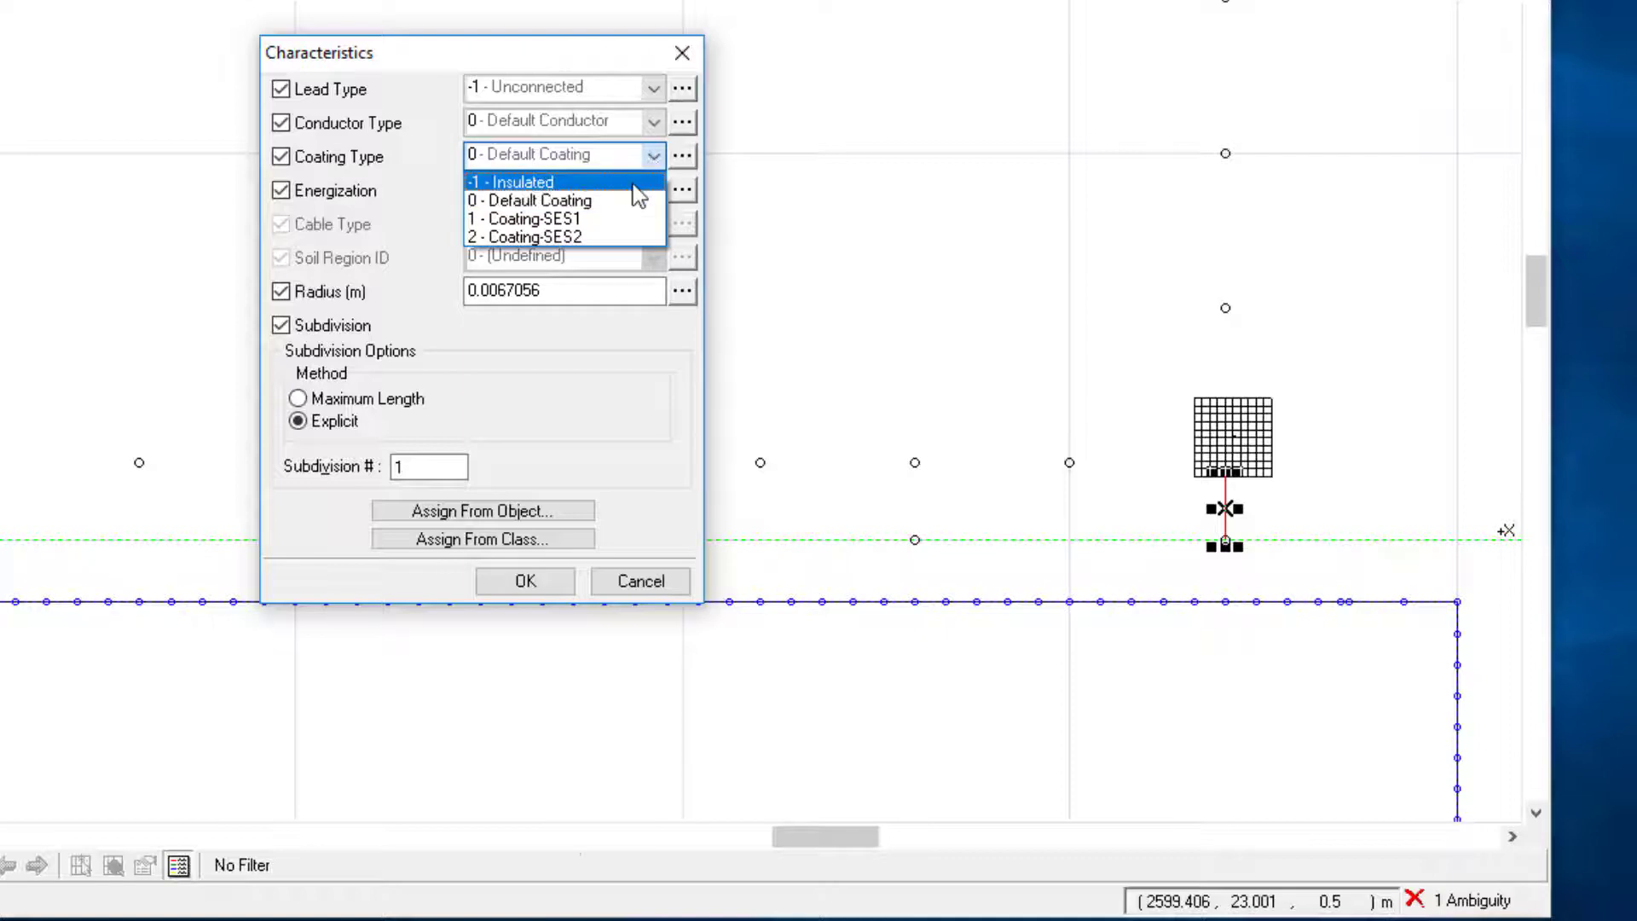
pyautogui.click(633, 180)
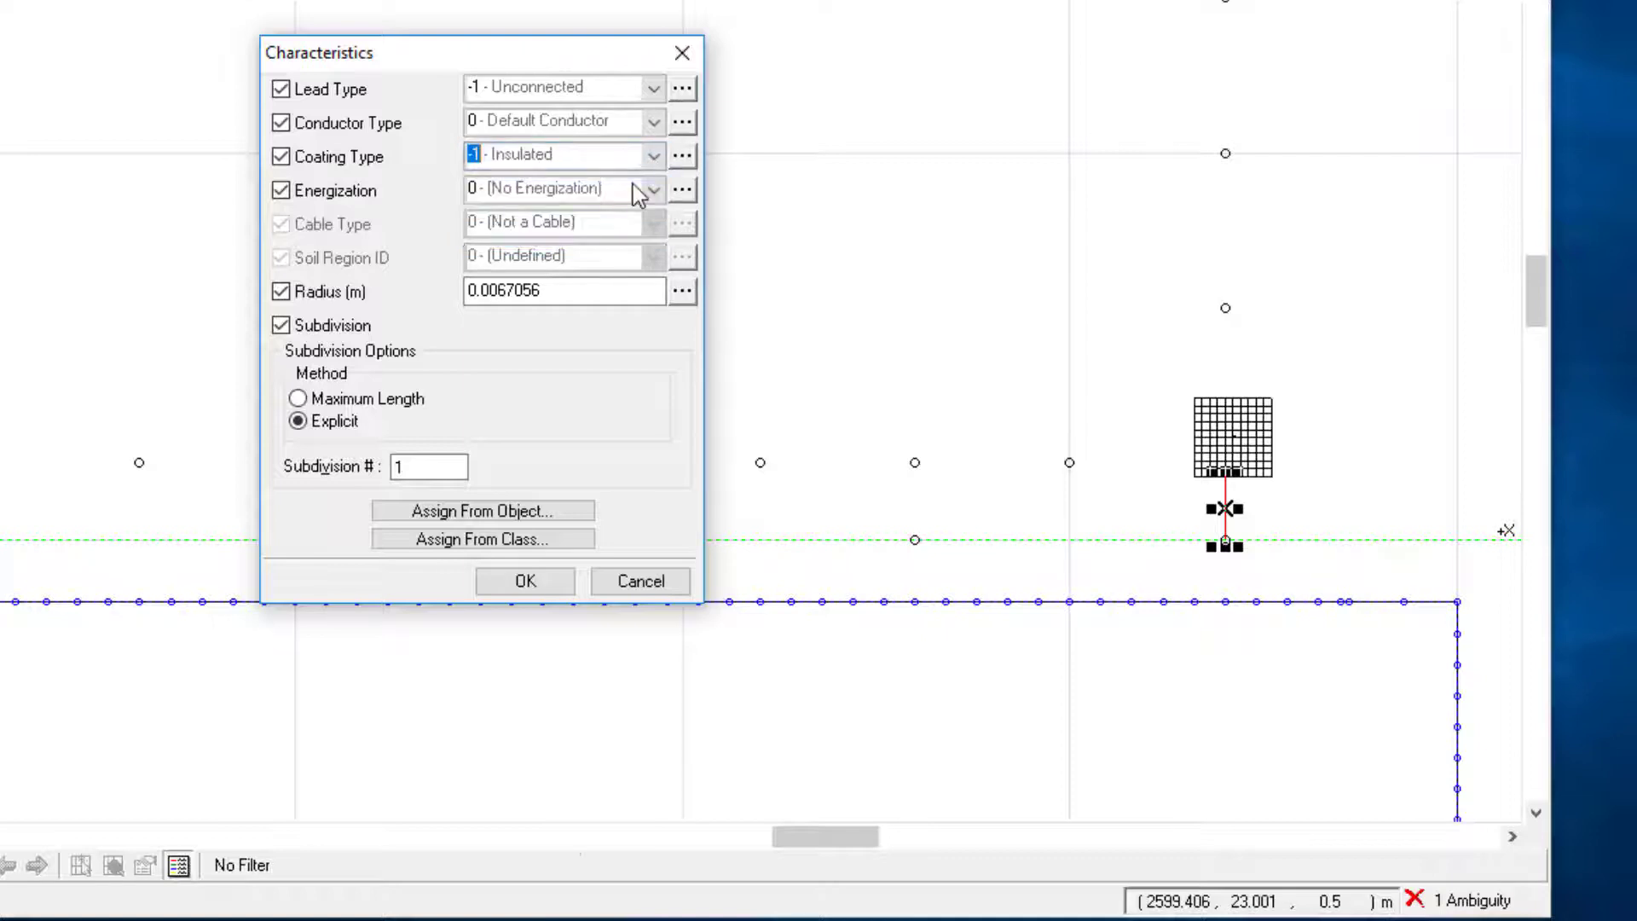
pyautogui.click(550, 582)
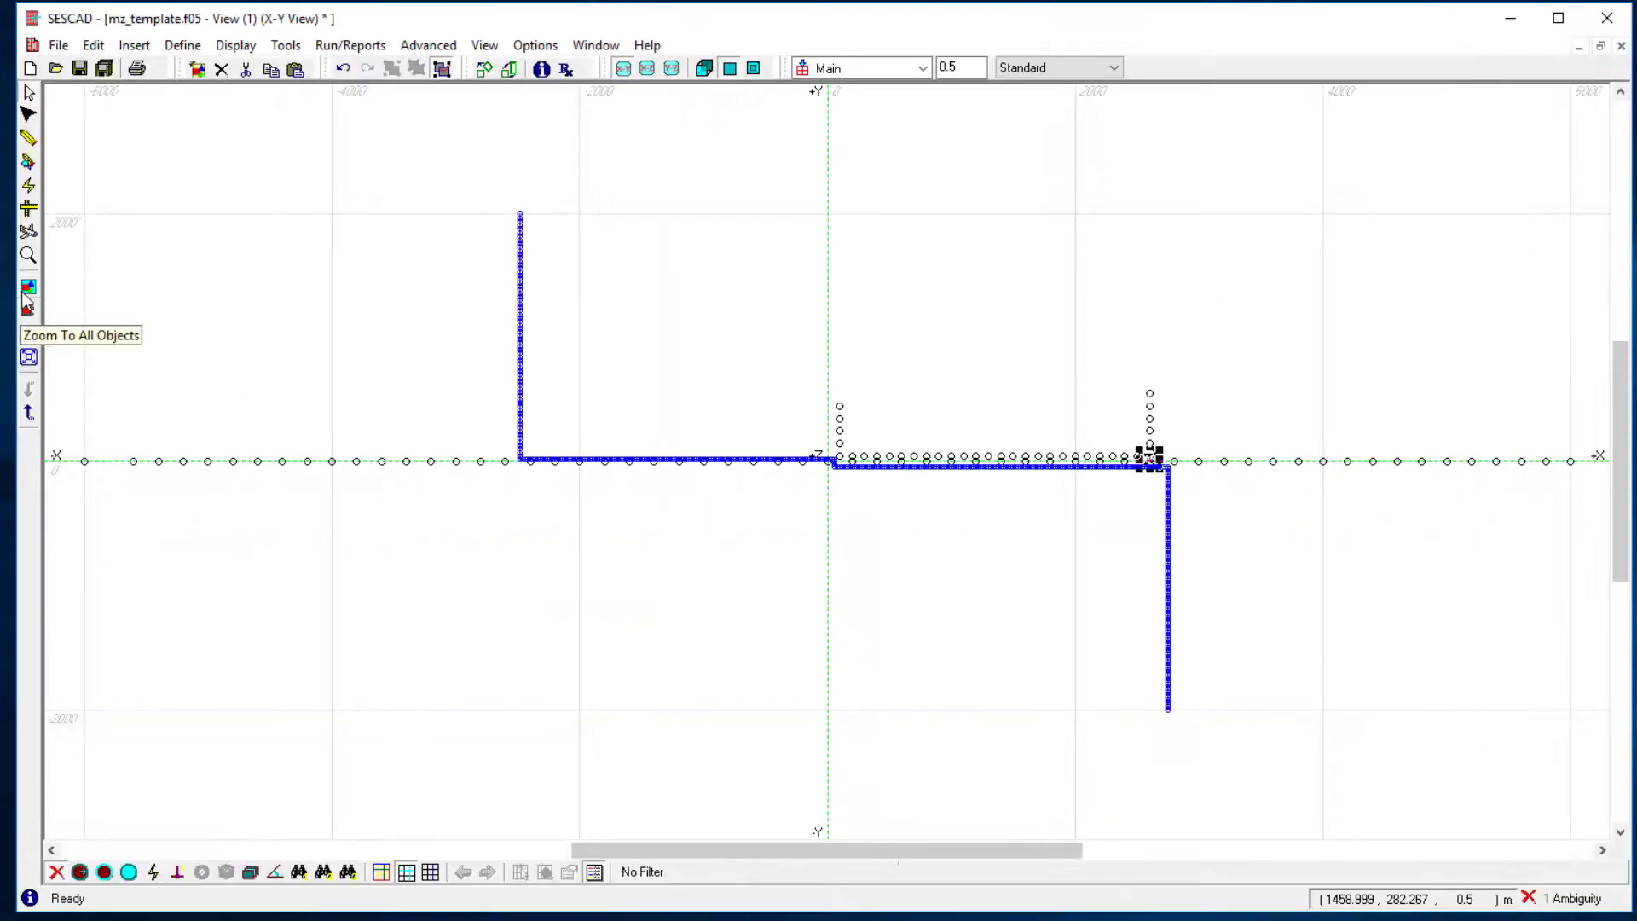
# - Paste another ground grid and place it beside the left pipeline corner
pyautogui.hotkey('ctrl', 'v')
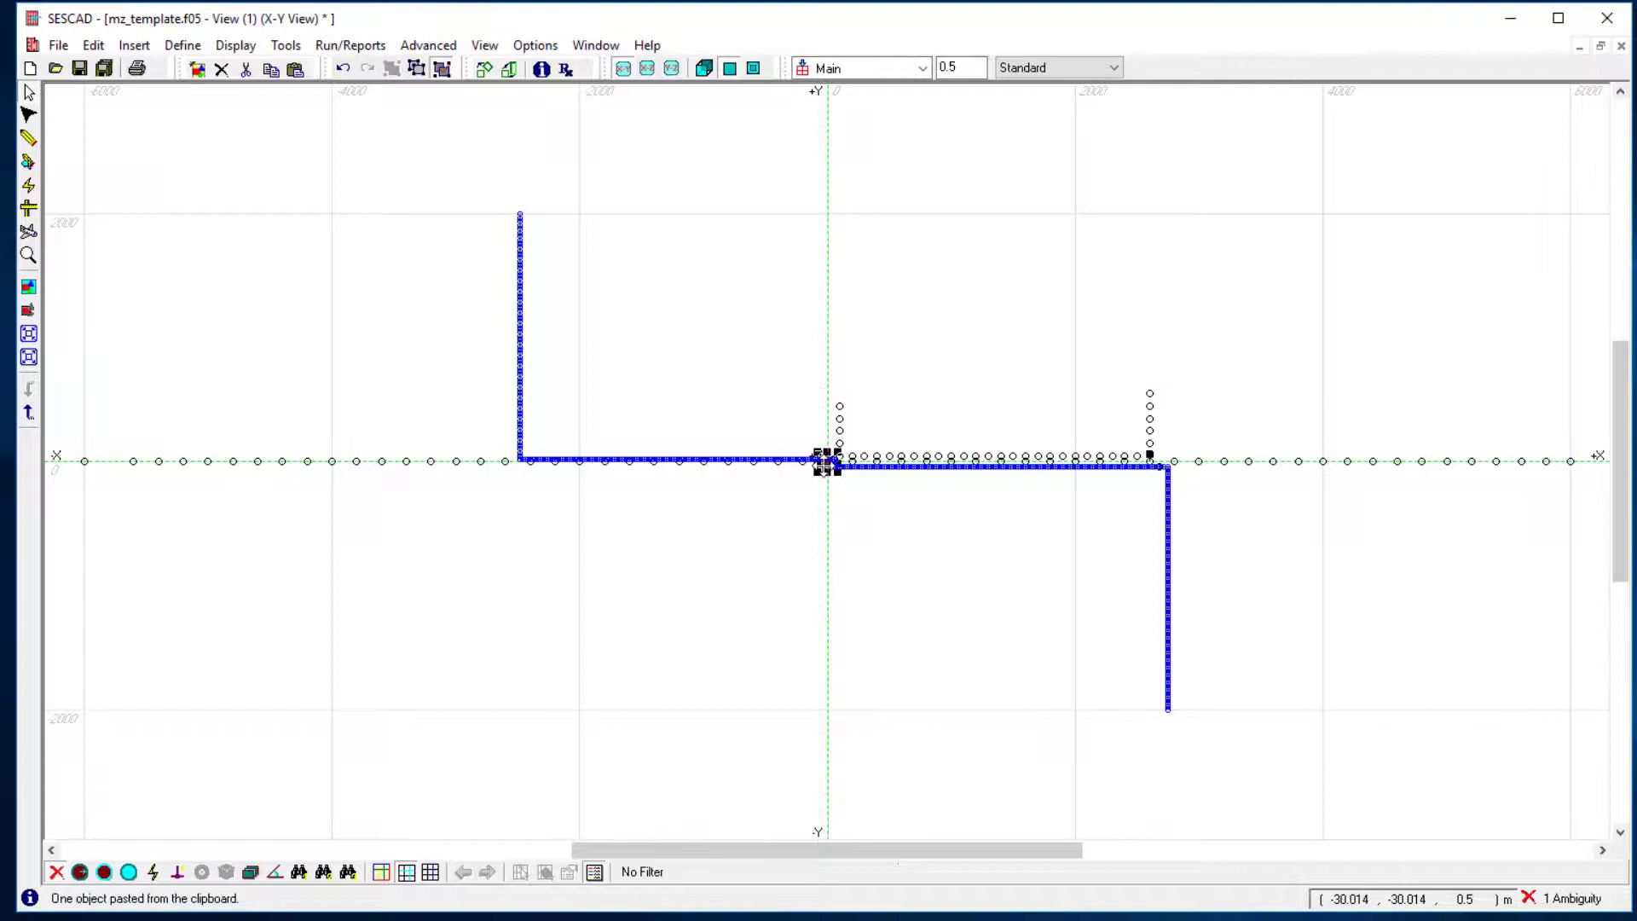
pyautogui.click(683, 478)
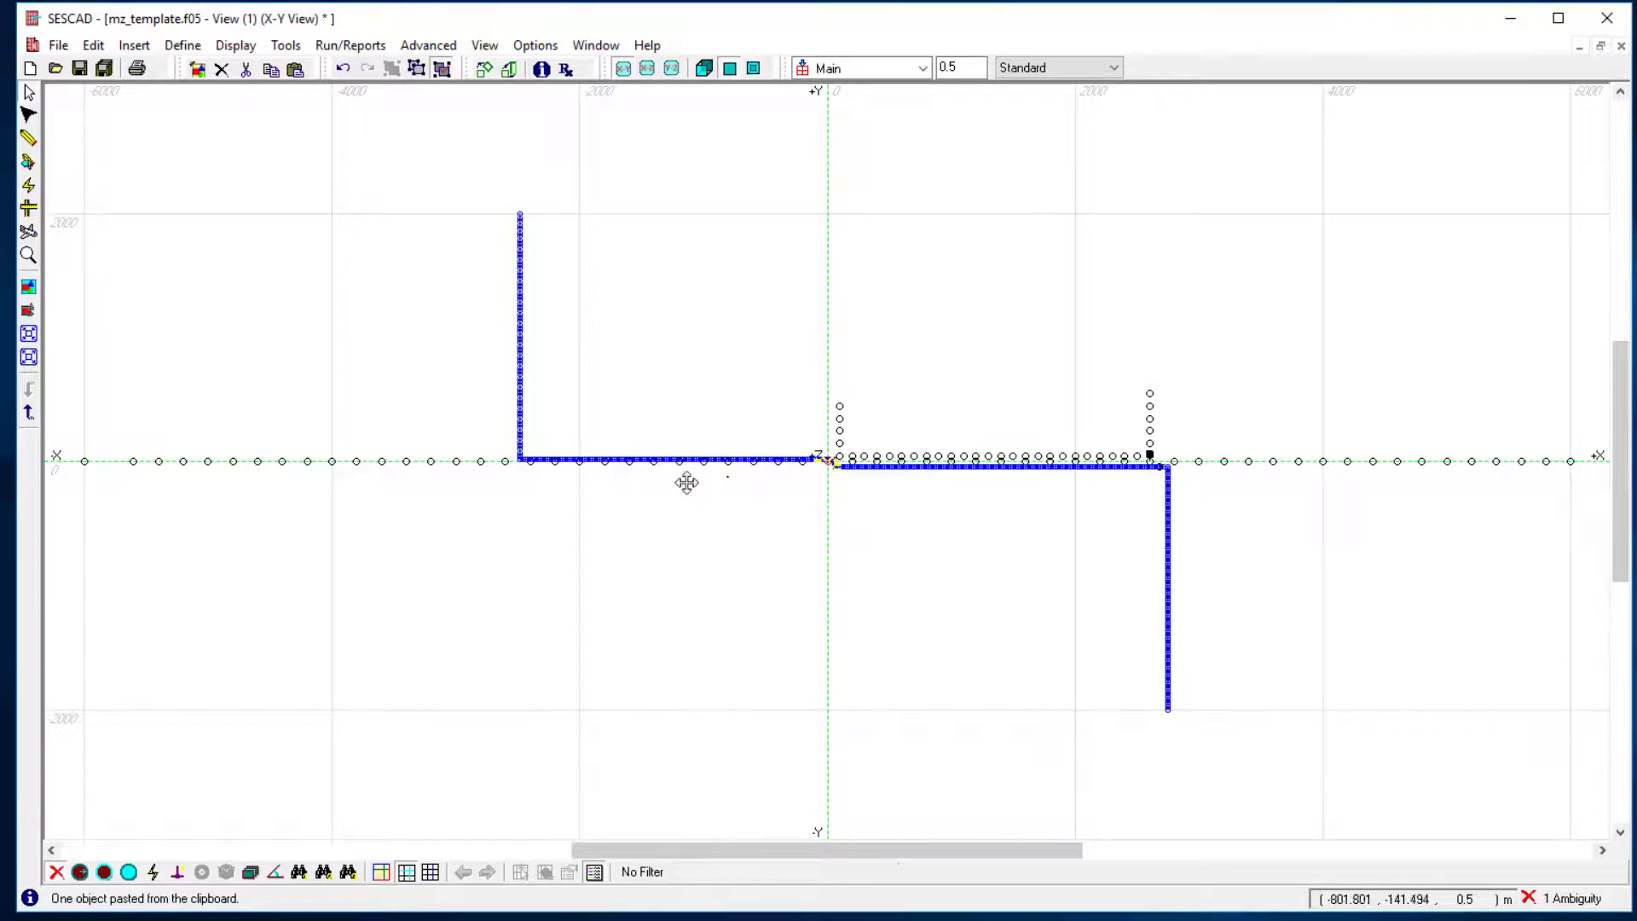
pyautogui.click(511, 478)
pyautogui.scroll(2, 515, 483)
pyautogui.scroll(4, 503, 469)
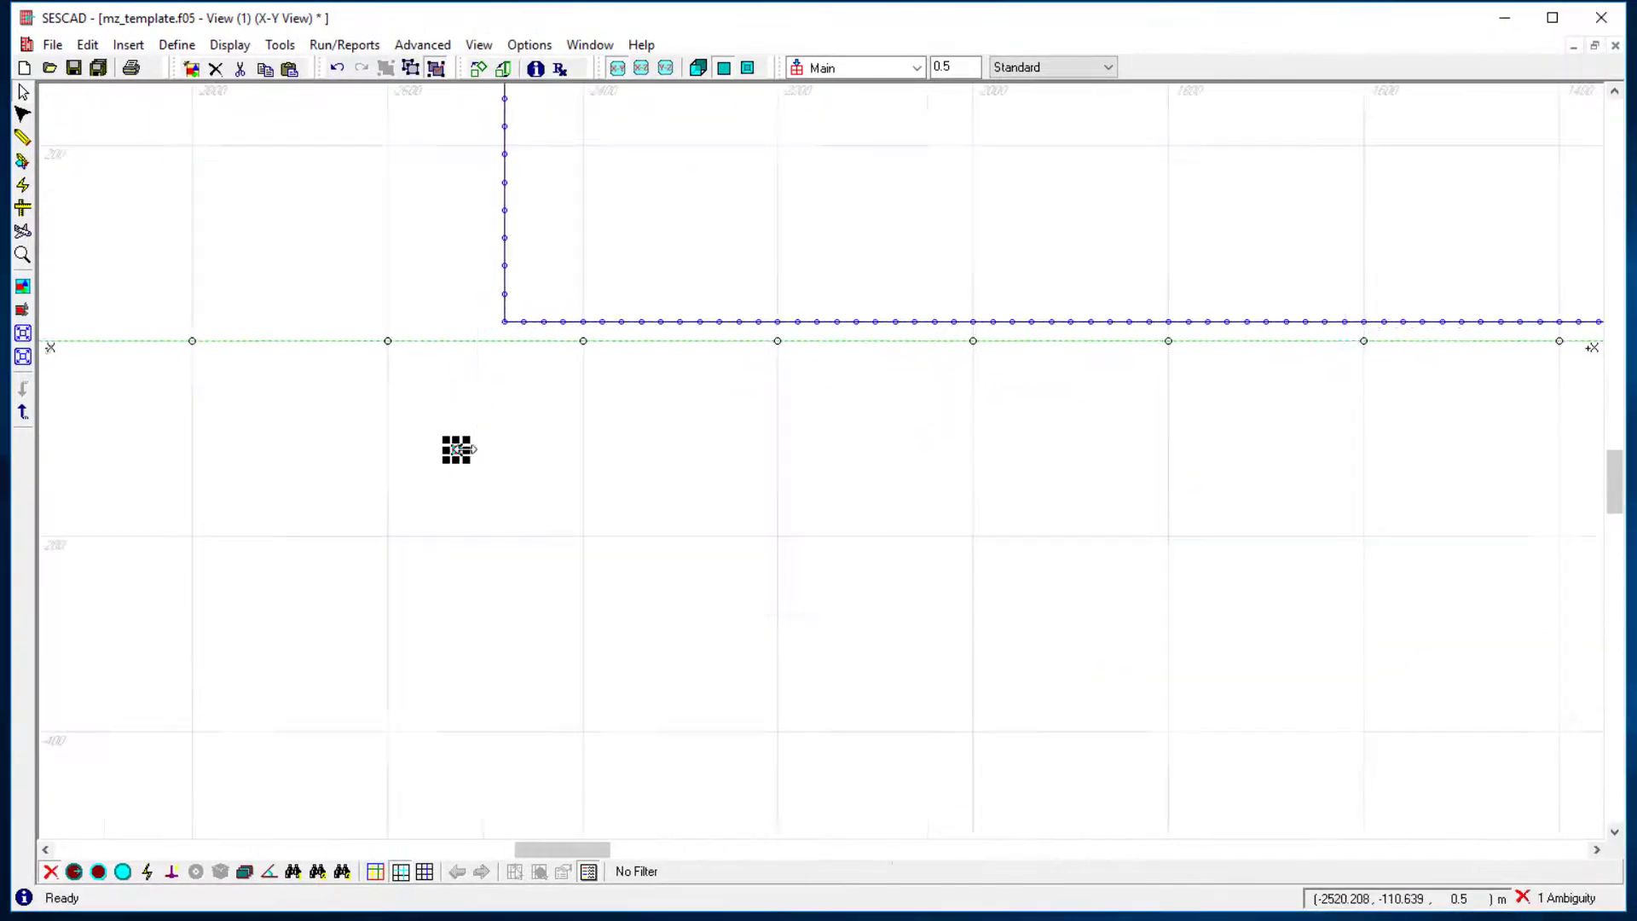
pyautogui.moveTo(457, 450); pyautogui.dragTo(468, 361)
pyautogui.scroll(1, 536, 363)
pyautogui.scroll(2, 524, 283)
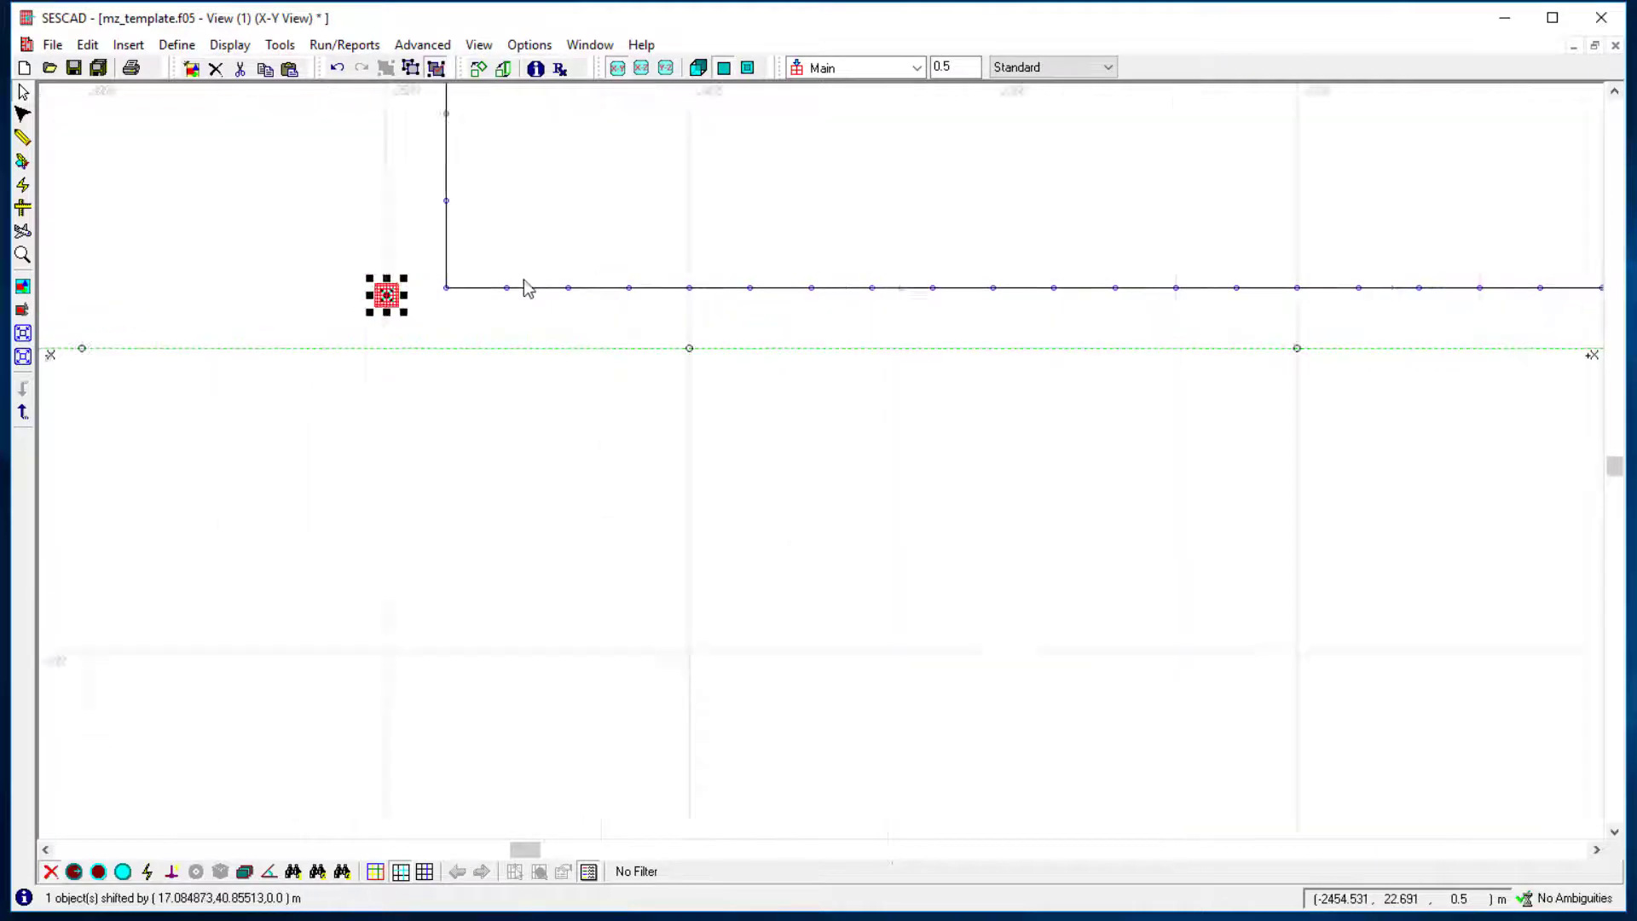
pyautogui.scroll(1, 347, 311)
pyautogui.scroll(1, 418, 328)
# - Connect the grid to the vertical pipeline with an insulated conductor, then zoom to all
pyautogui.click(22, 137)
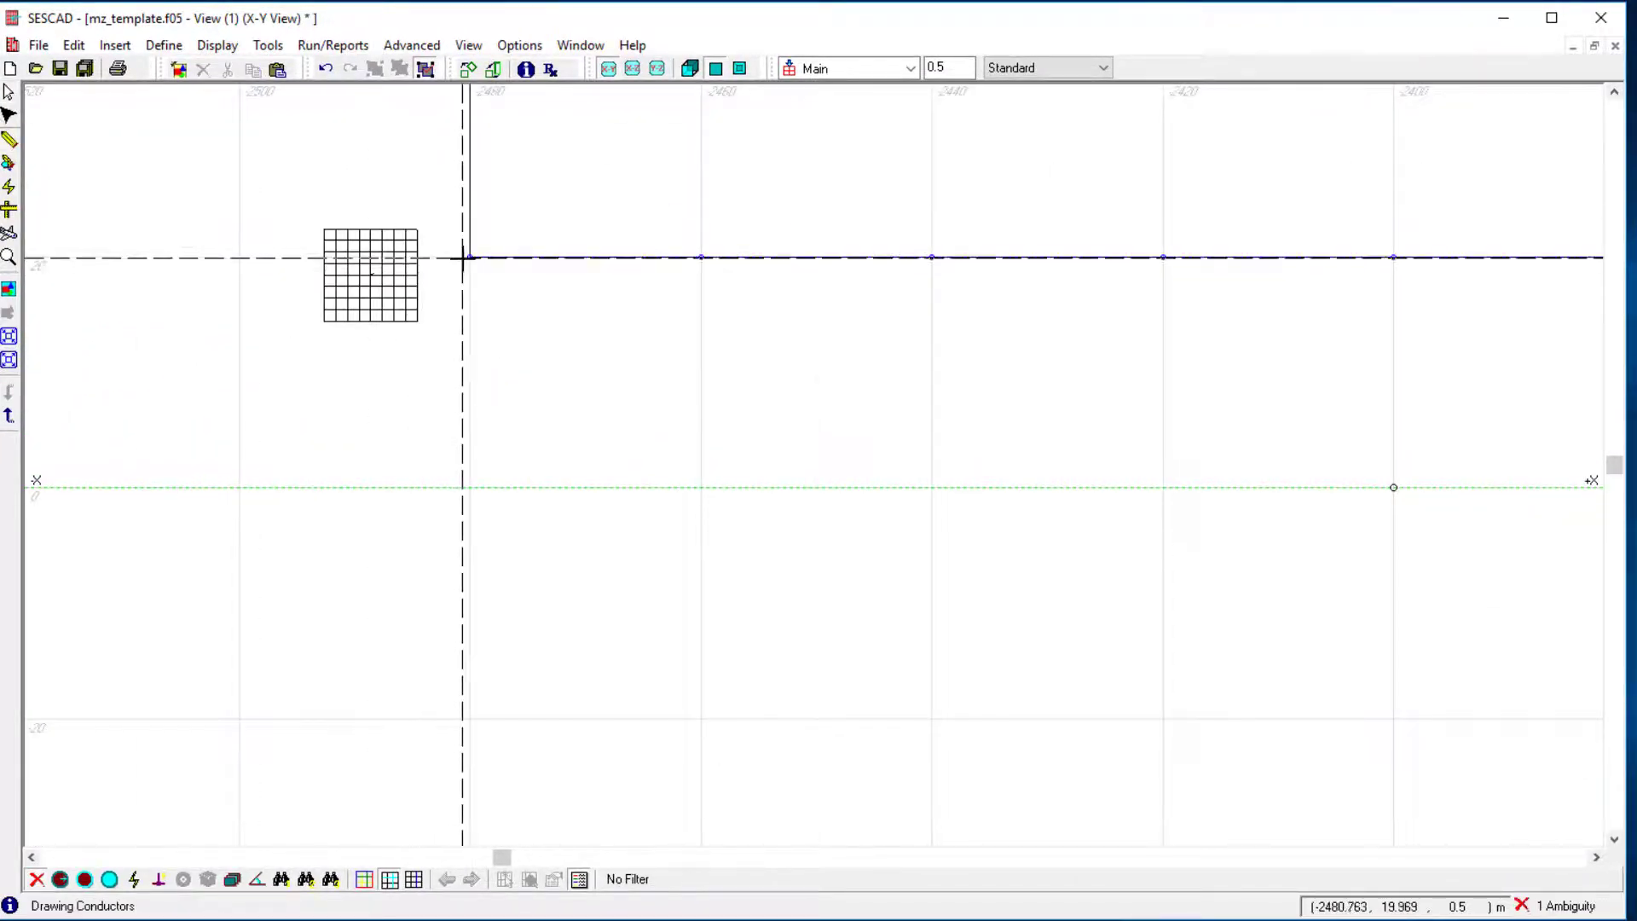
pyautogui.click(468, 255)
pyautogui.click(428, 255)
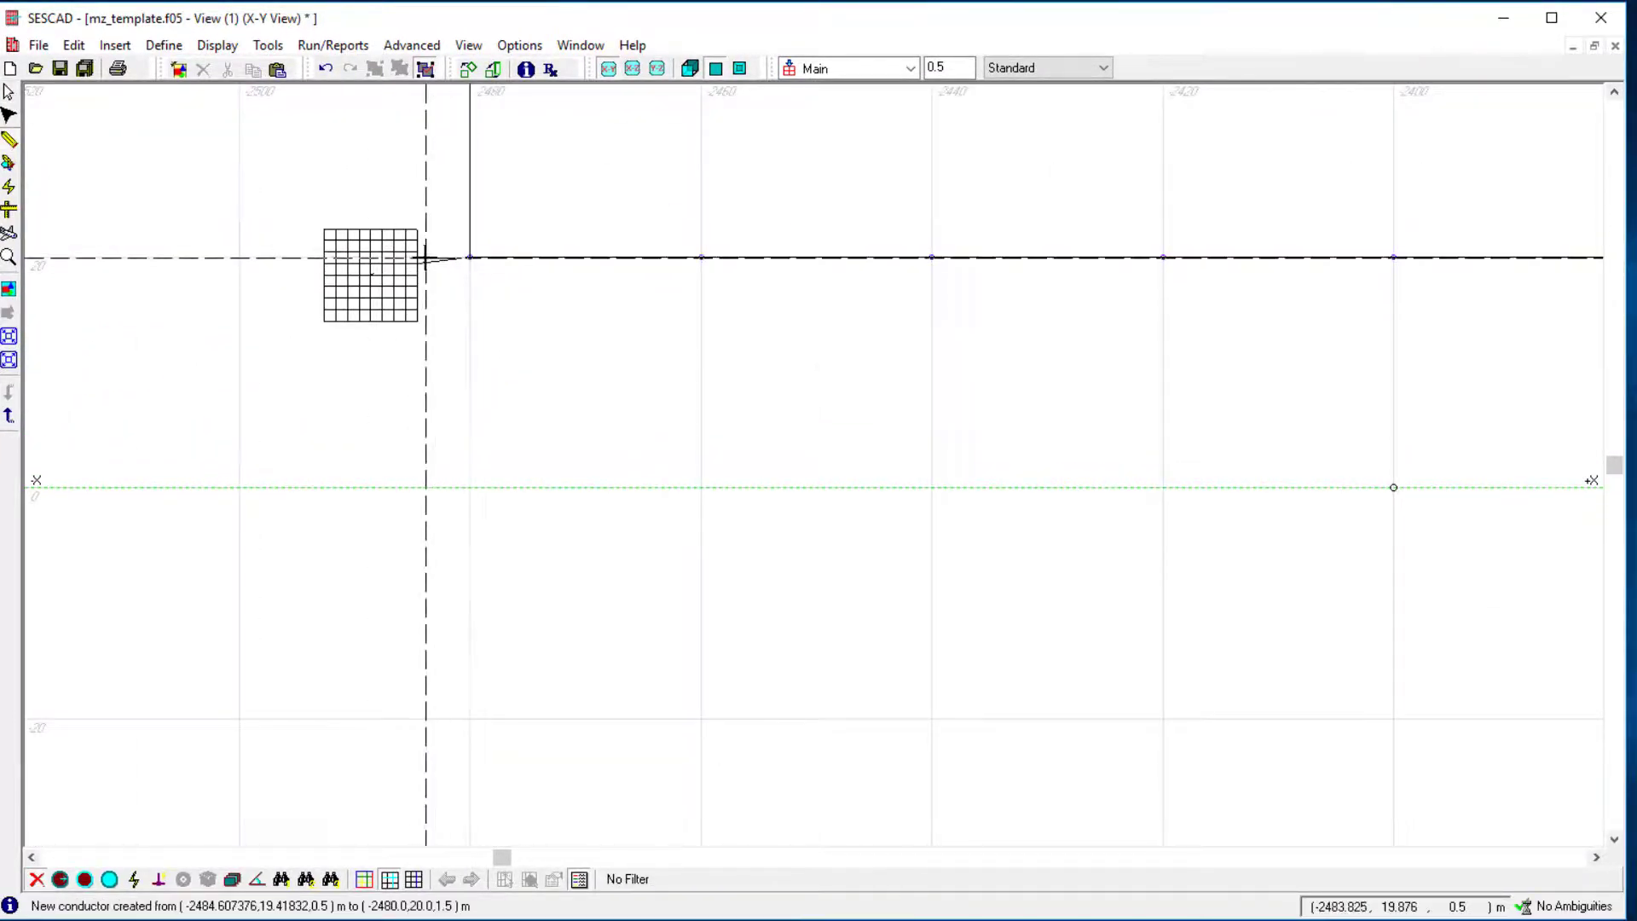
pyautogui.press('Escape')
pyautogui.rightClick(441, 260)
pyautogui.click(541, 304)
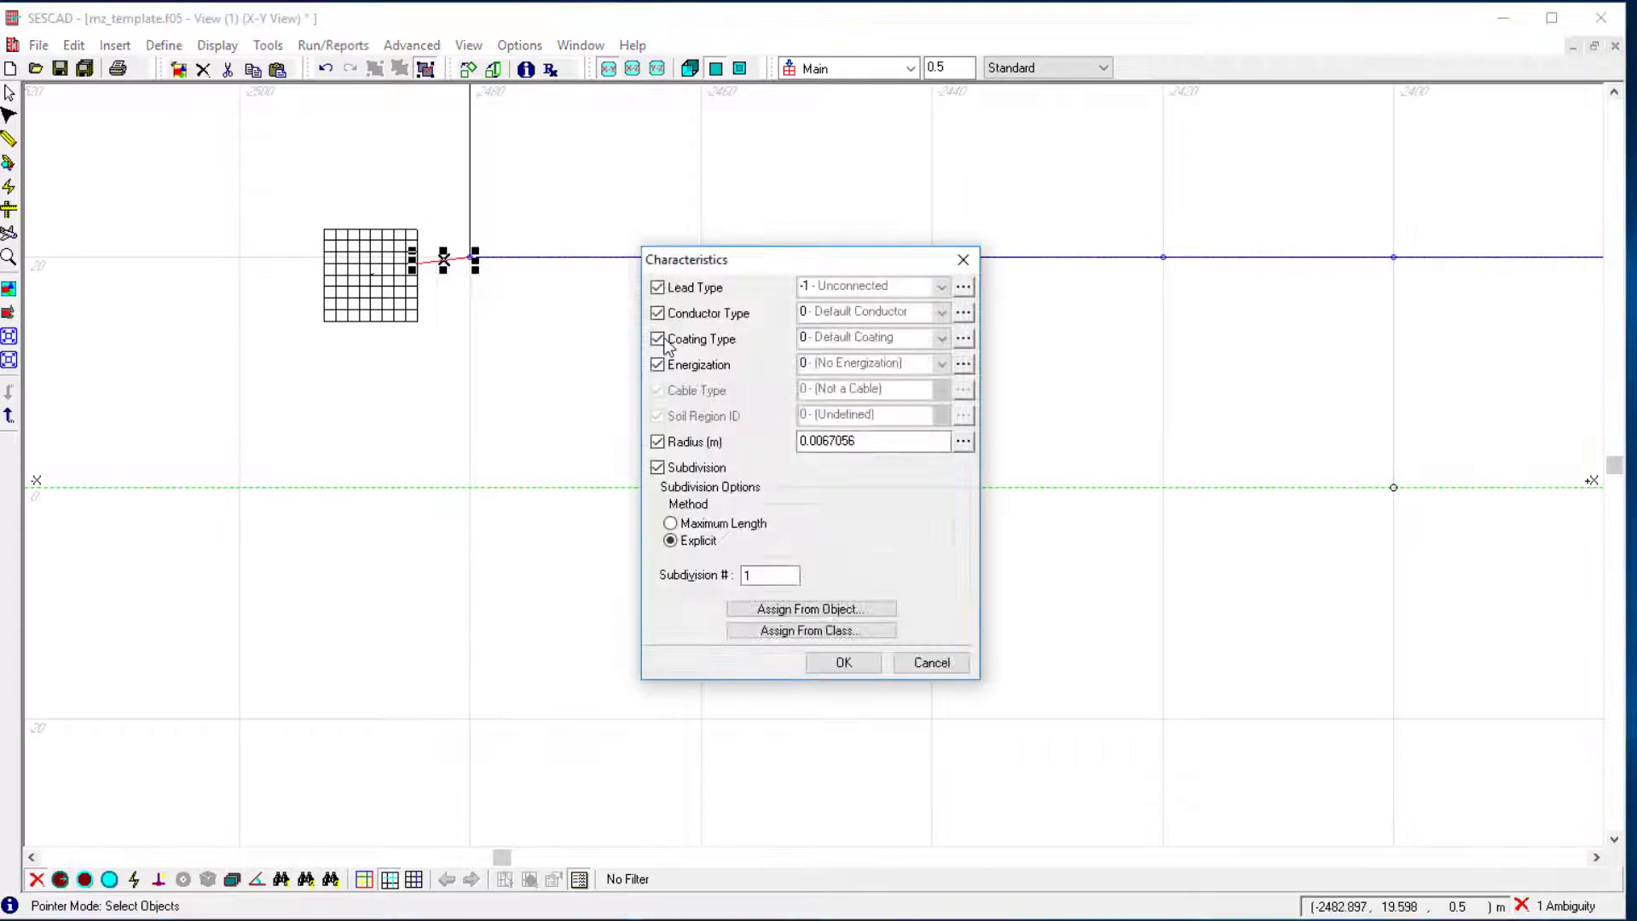
pyautogui.click(941, 337)
pyautogui.click(862, 352)
pyautogui.click(867, 663)
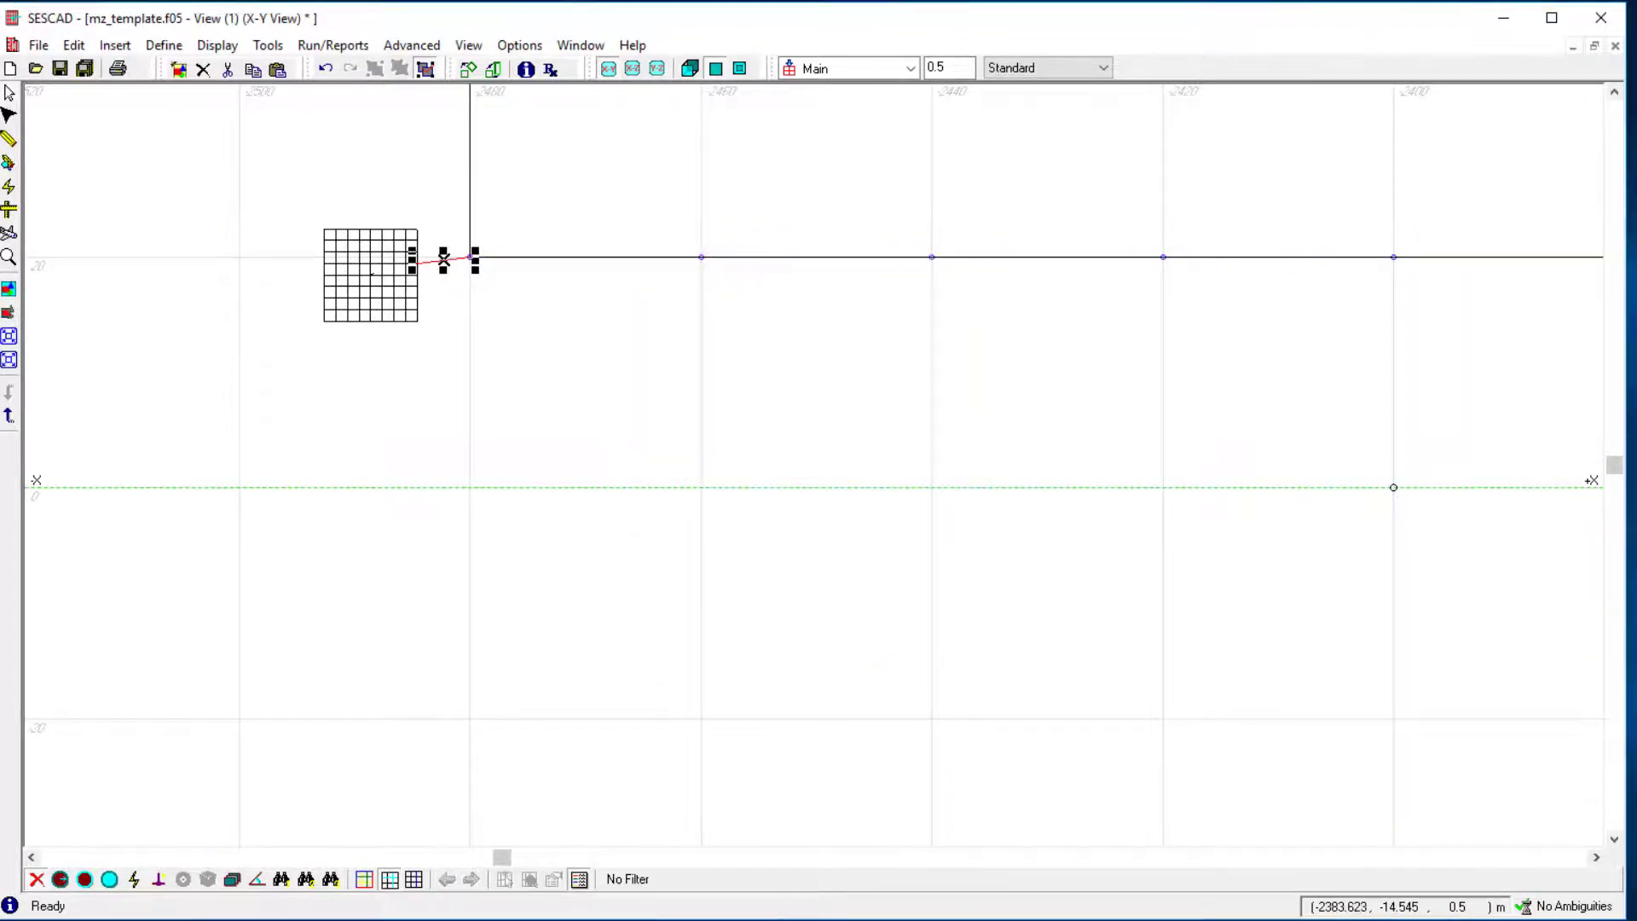
pyautogui.click(8, 294)
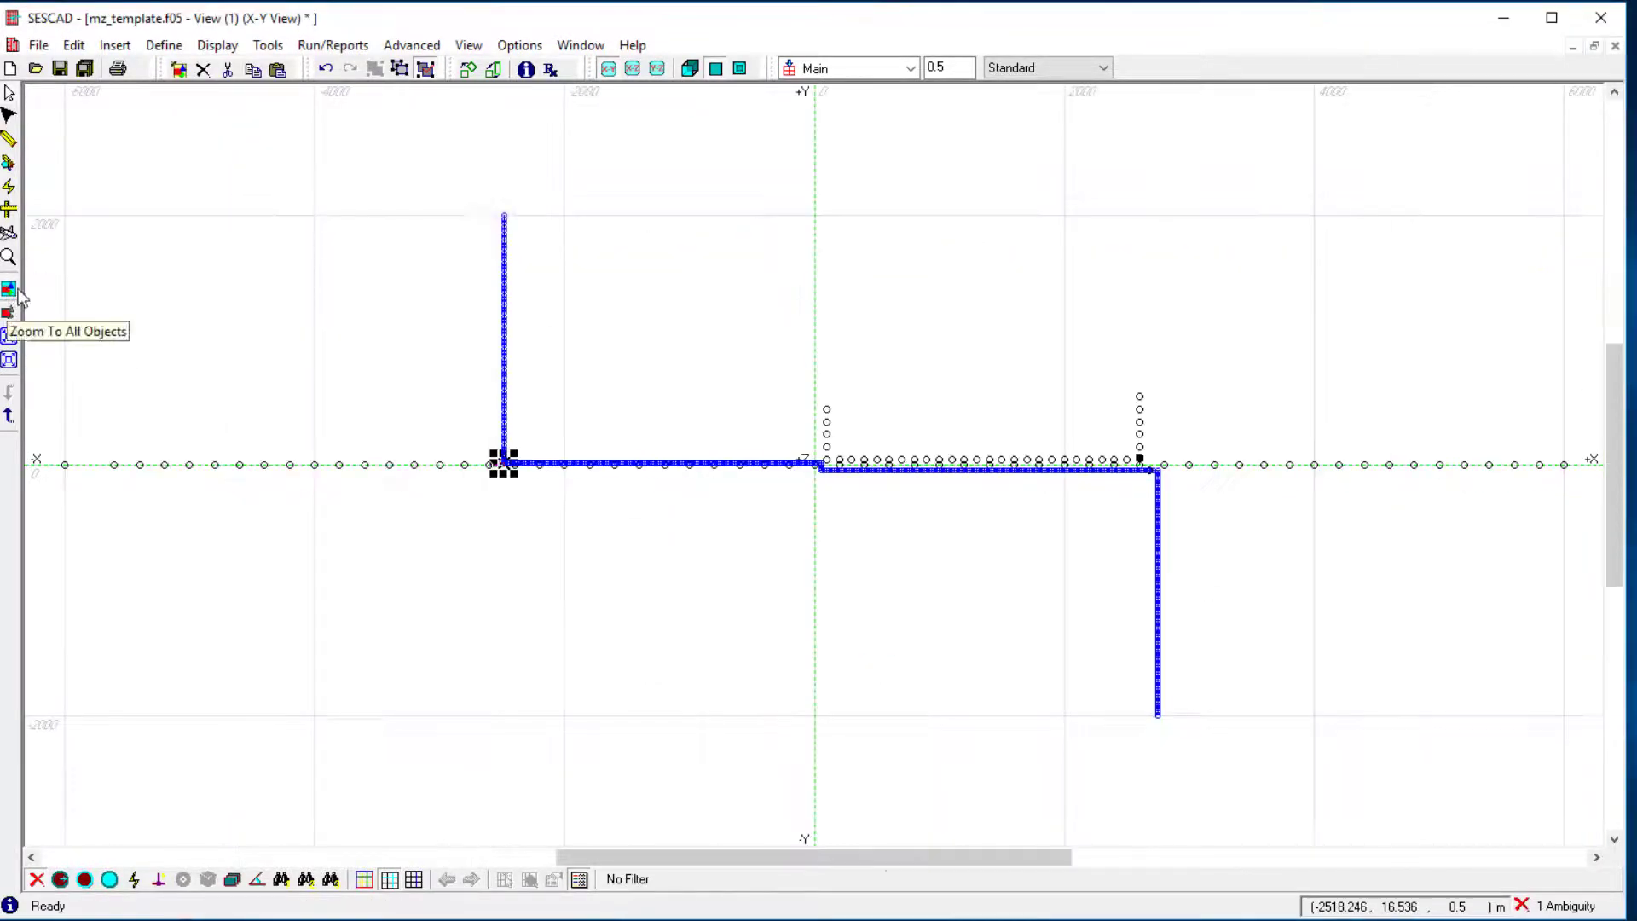
# - Delete the blue pipeline conductor network, then box-zoom to check each remaining ground mat
pyautogui.click(504, 400)
pyautogui.press('Delete')
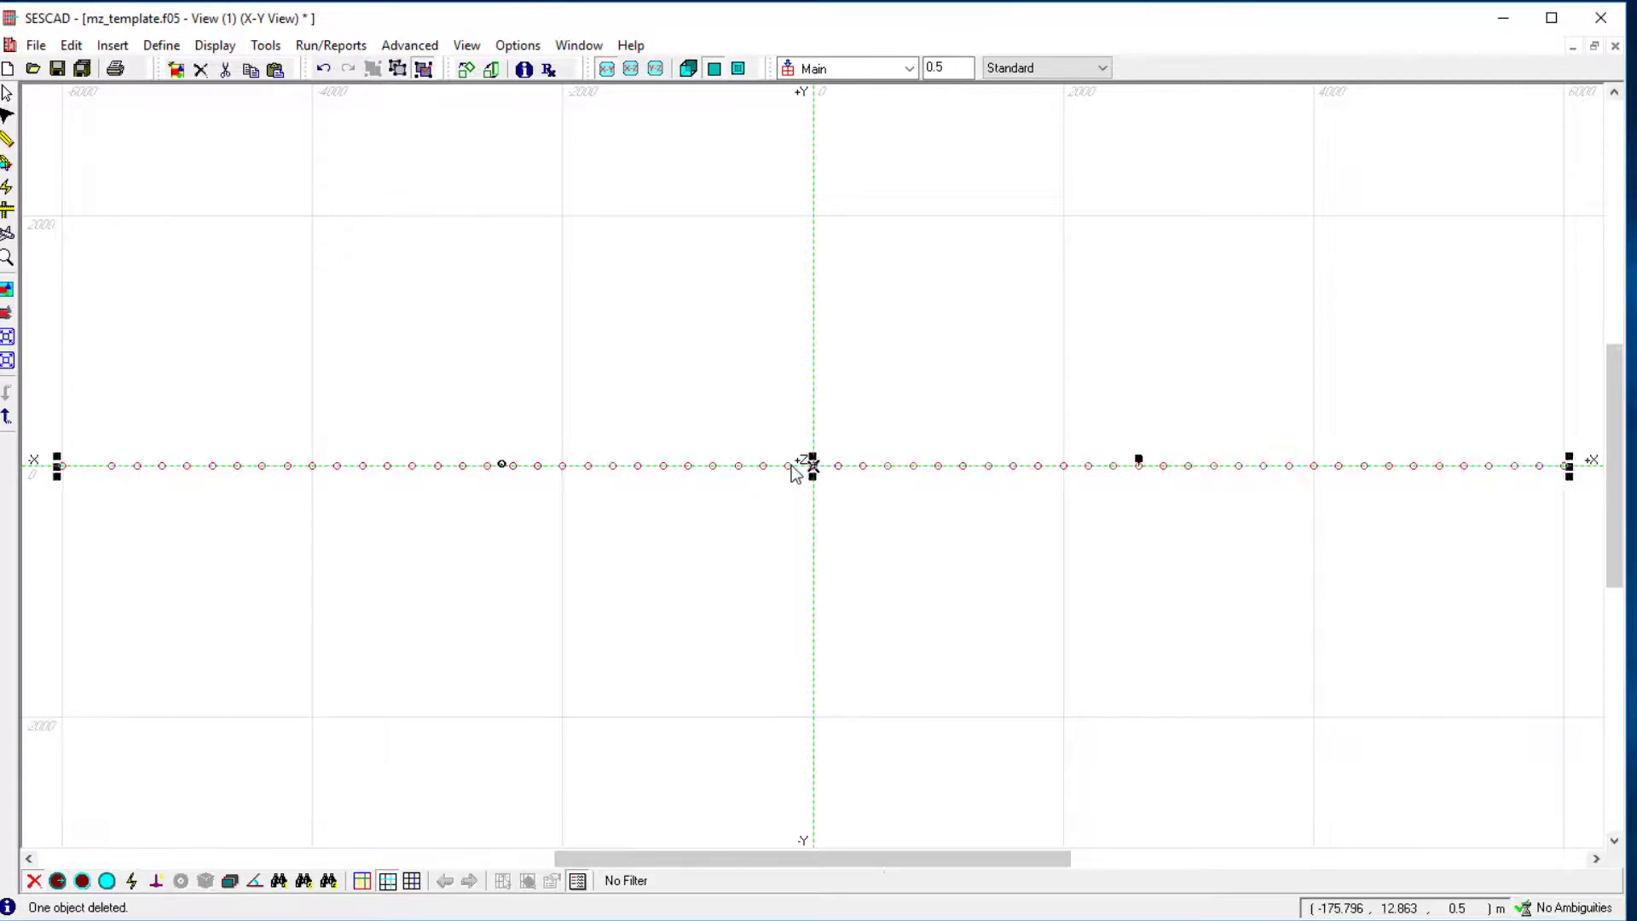
pyautogui.click(7, 258)
pyautogui.moveTo(477, 439); pyautogui.dragTo(522, 484)
pyautogui.moveTo(666, 469); pyautogui.dragTo(862, 566)
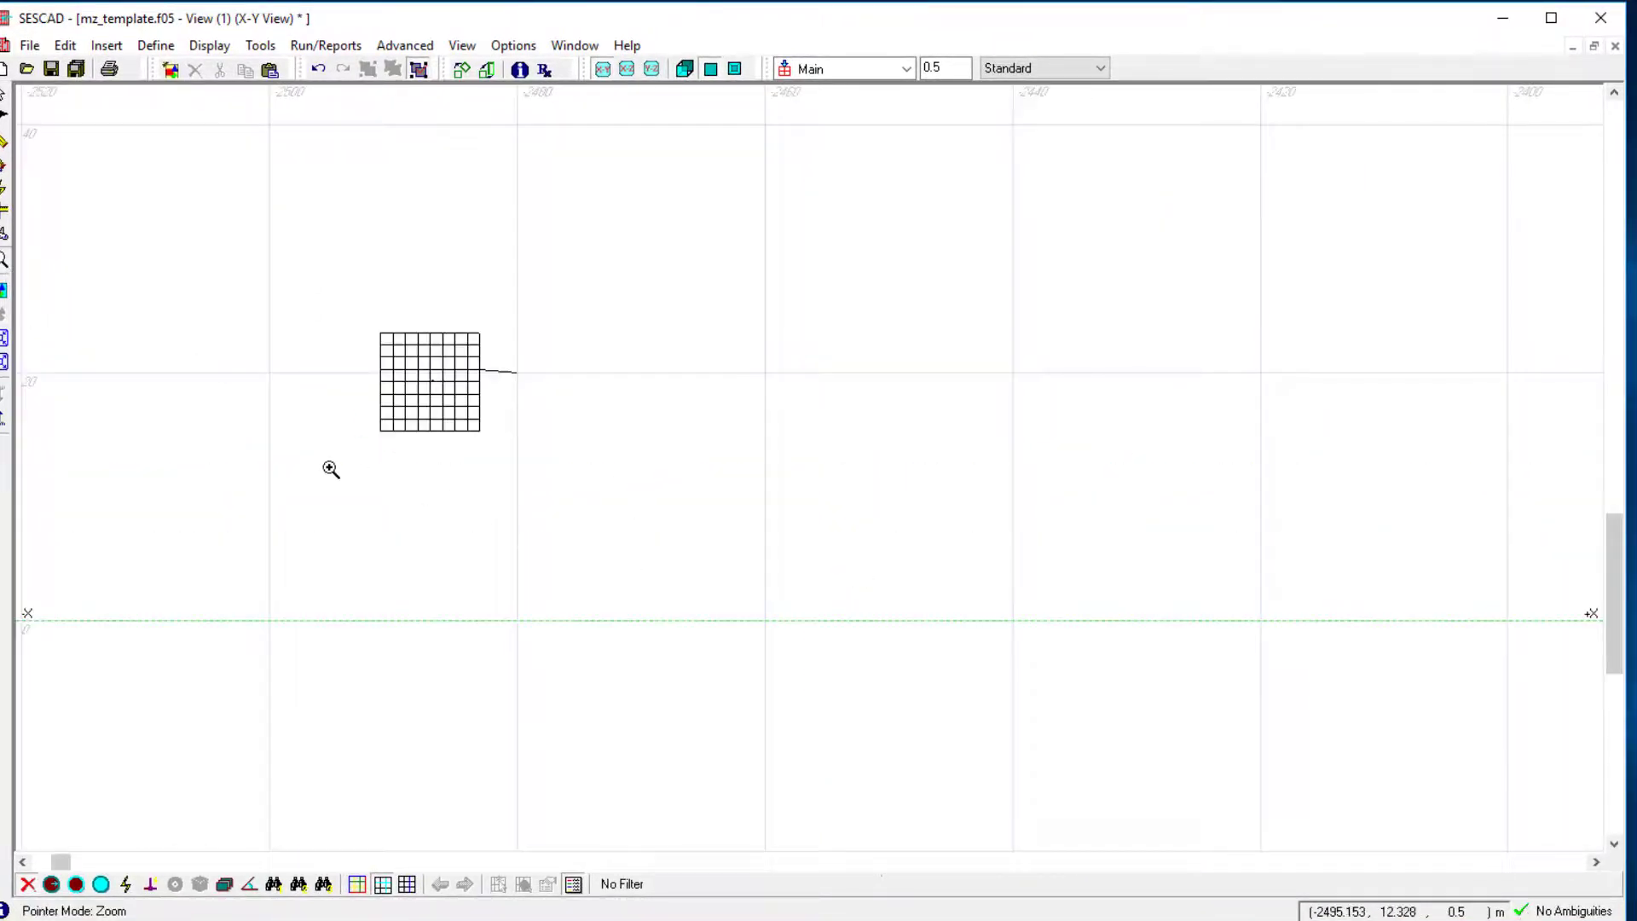
pyautogui.click(5, 291)
pyautogui.moveTo(1530, 449); pyautogui.dragTo(1592, 484)
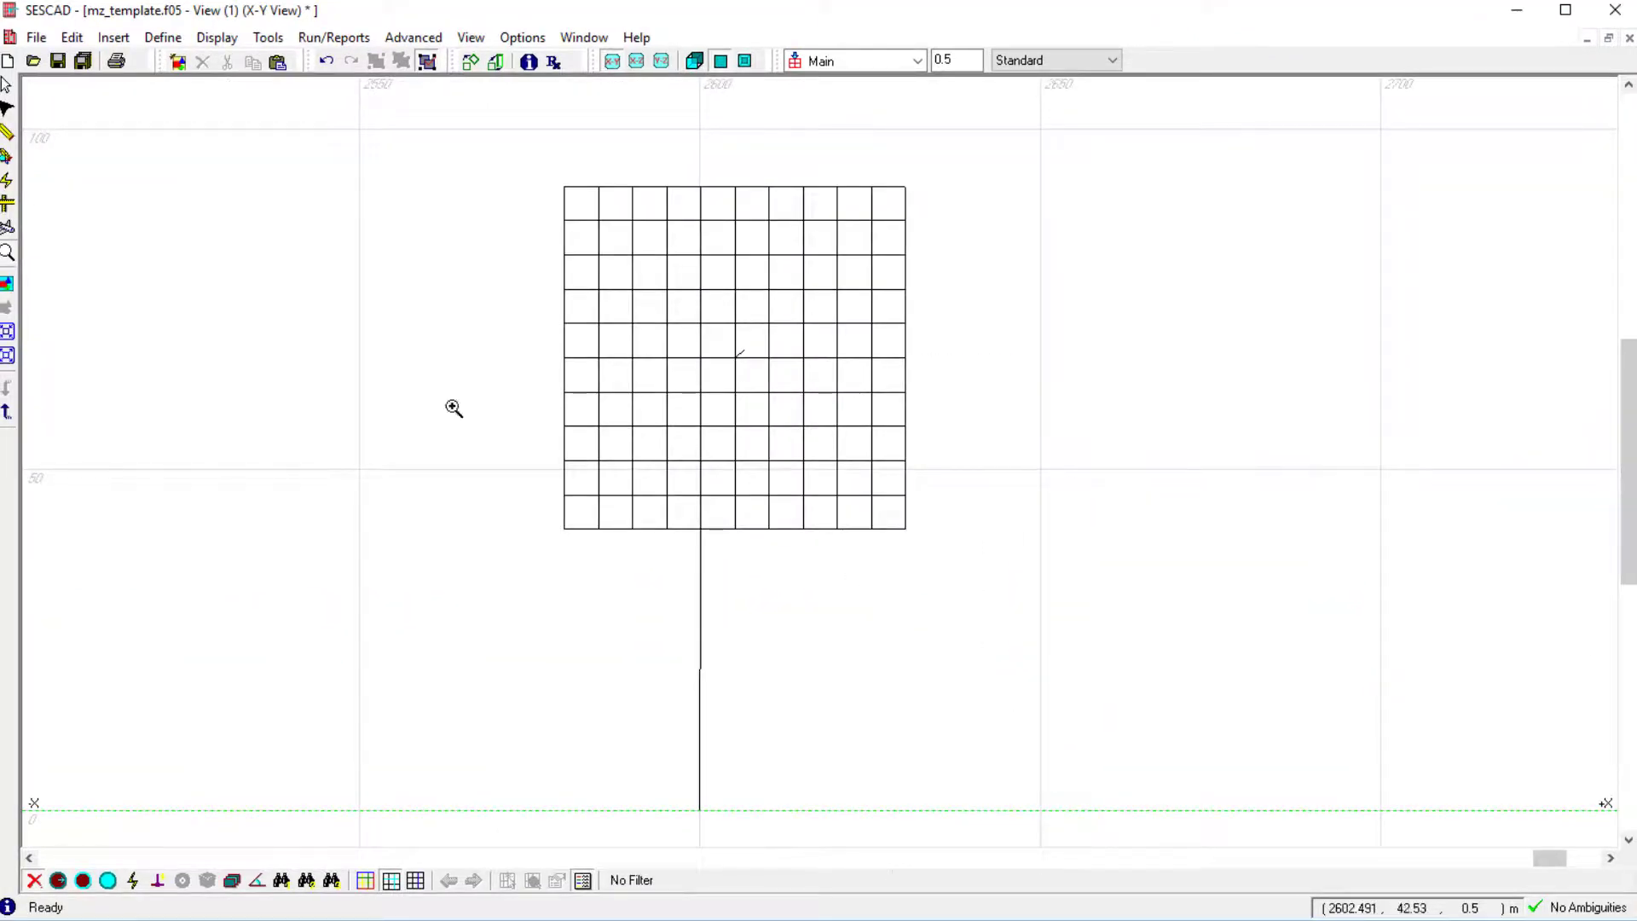
# - Save, delete all 96 unused characteristics via Define > Delete Unused Characteristics, and save again
pyautogui.click(58, 61)
pyautogui.click(163, 37)
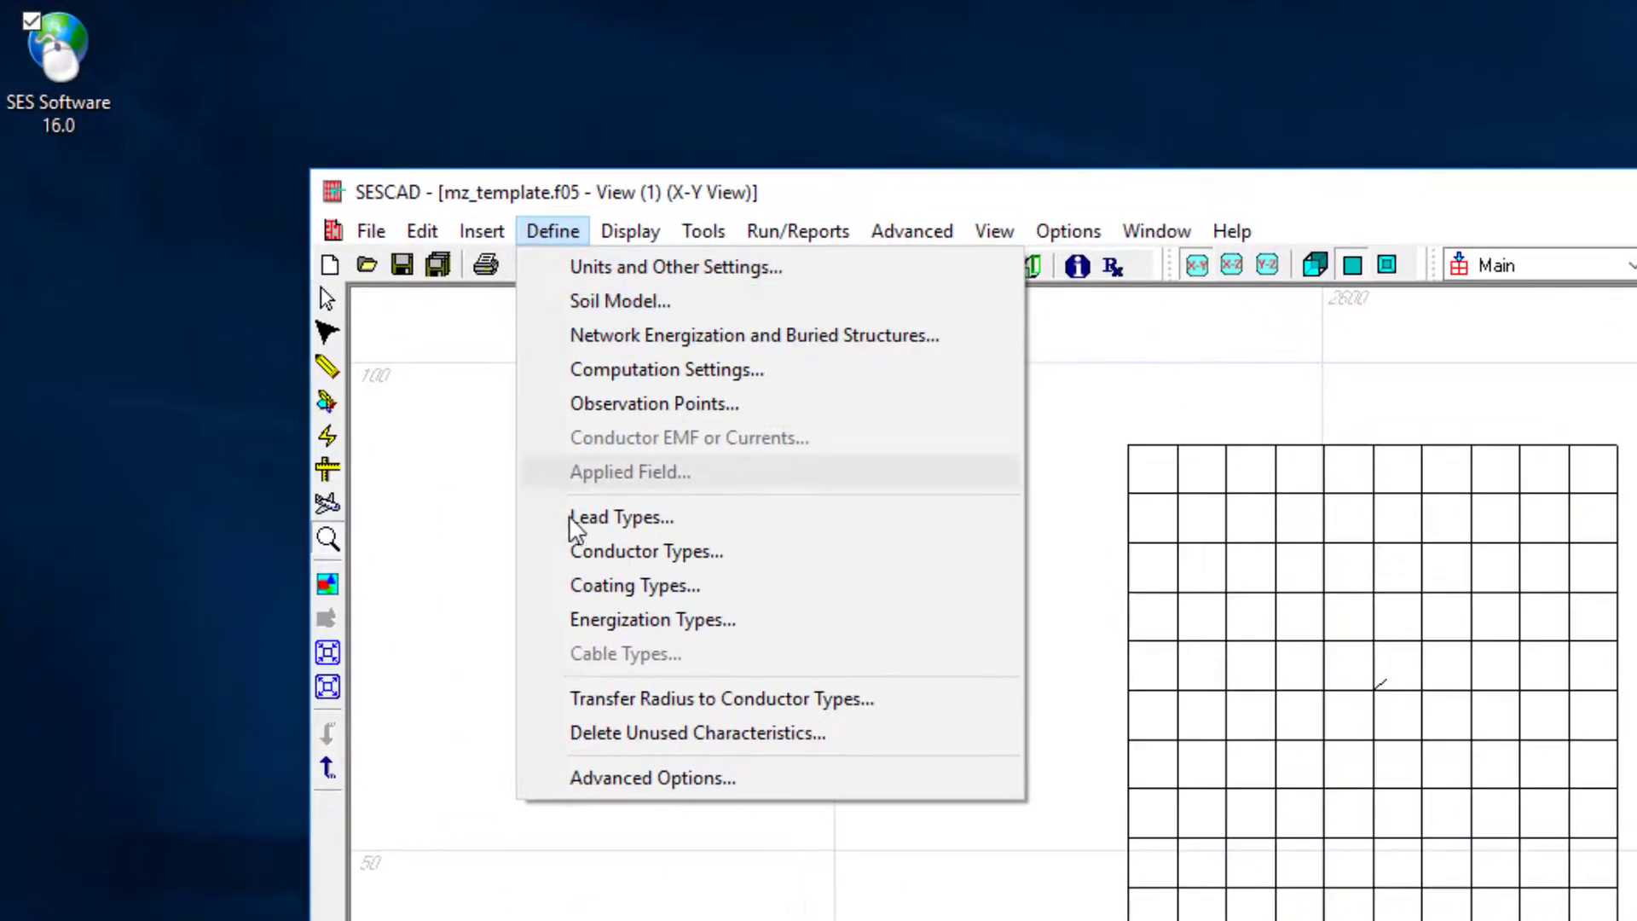
pyautogui.click(626, 734)
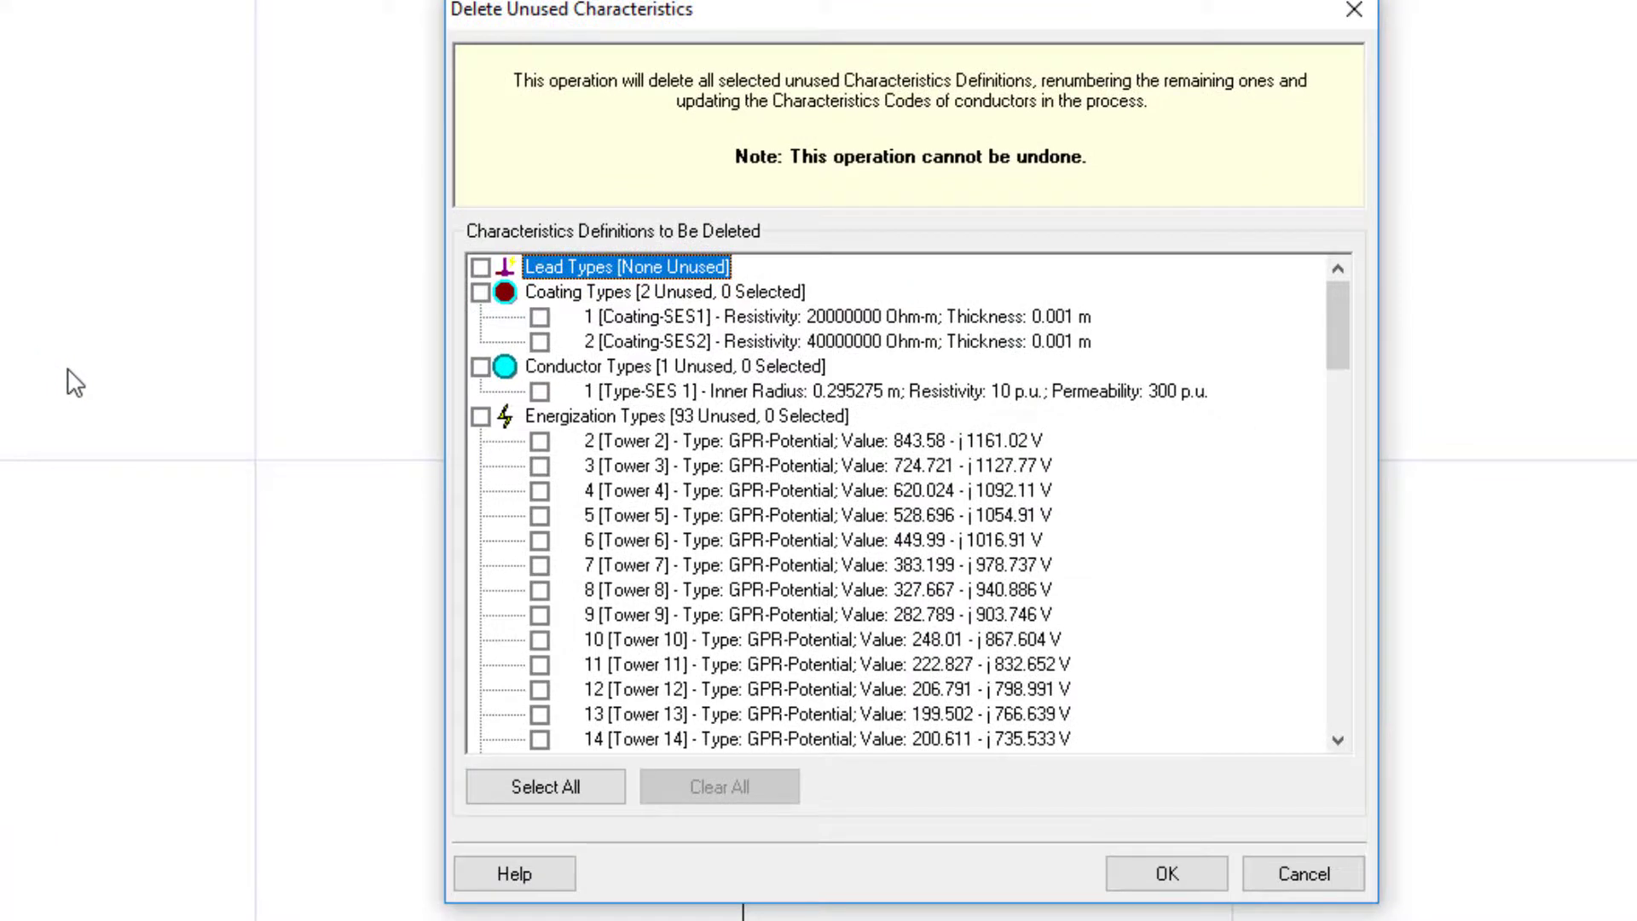
pyautogui.click(546, 786)
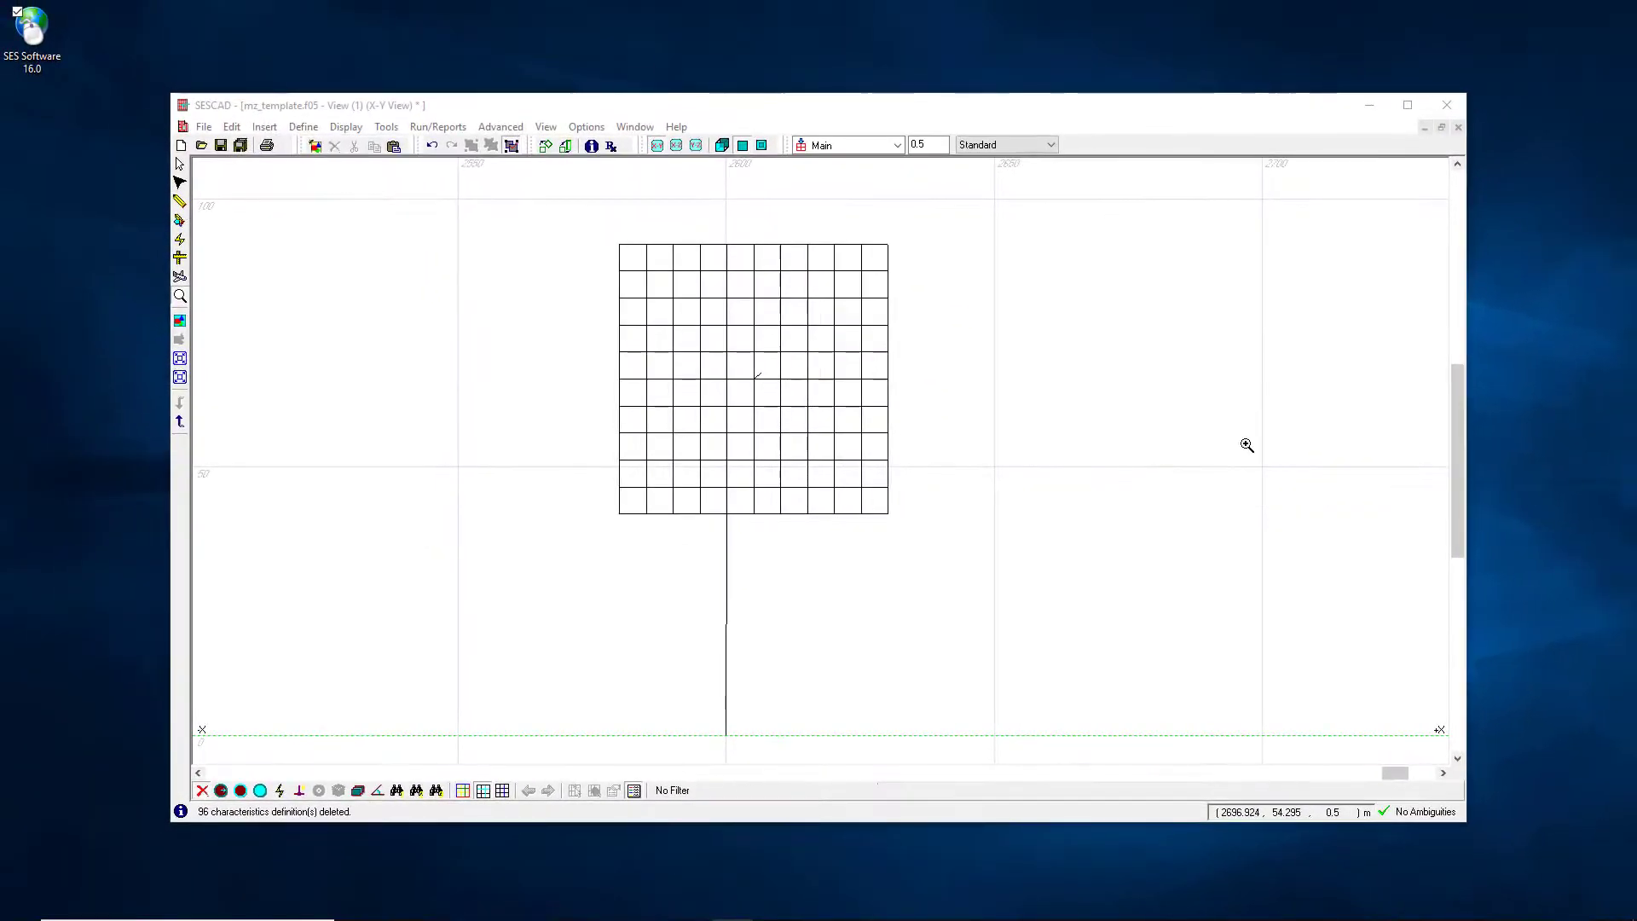
pyautogui.click(232, 147)
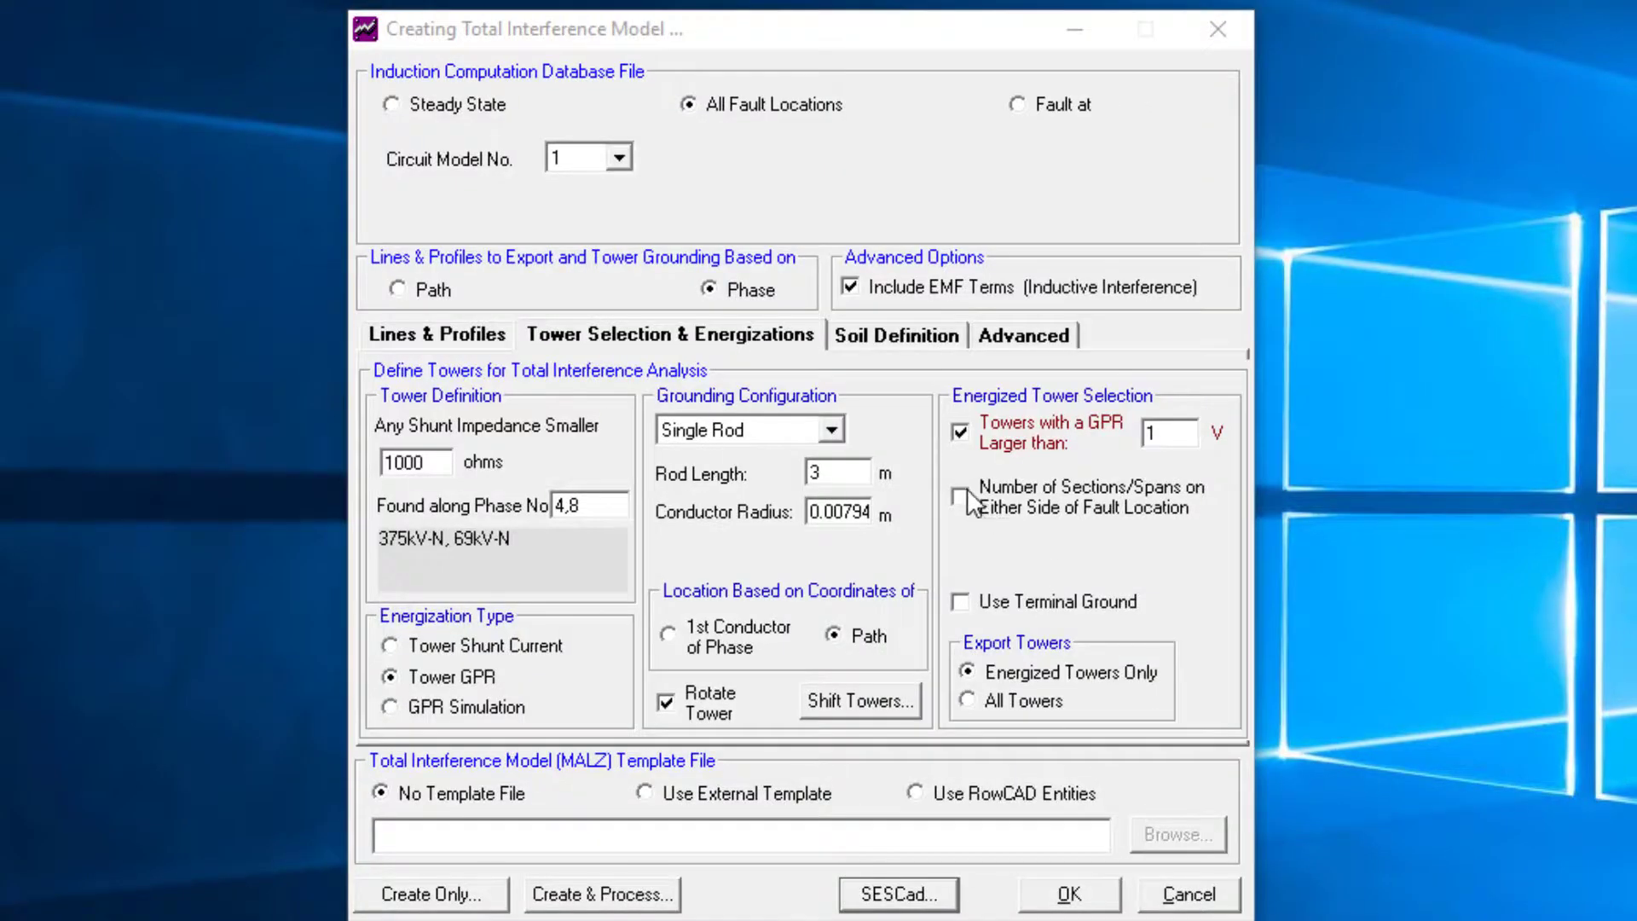
# - Use 50 spans either side of the fault and external template mz_template.f05, then Create & Process
pyautogui.click(961, 498)
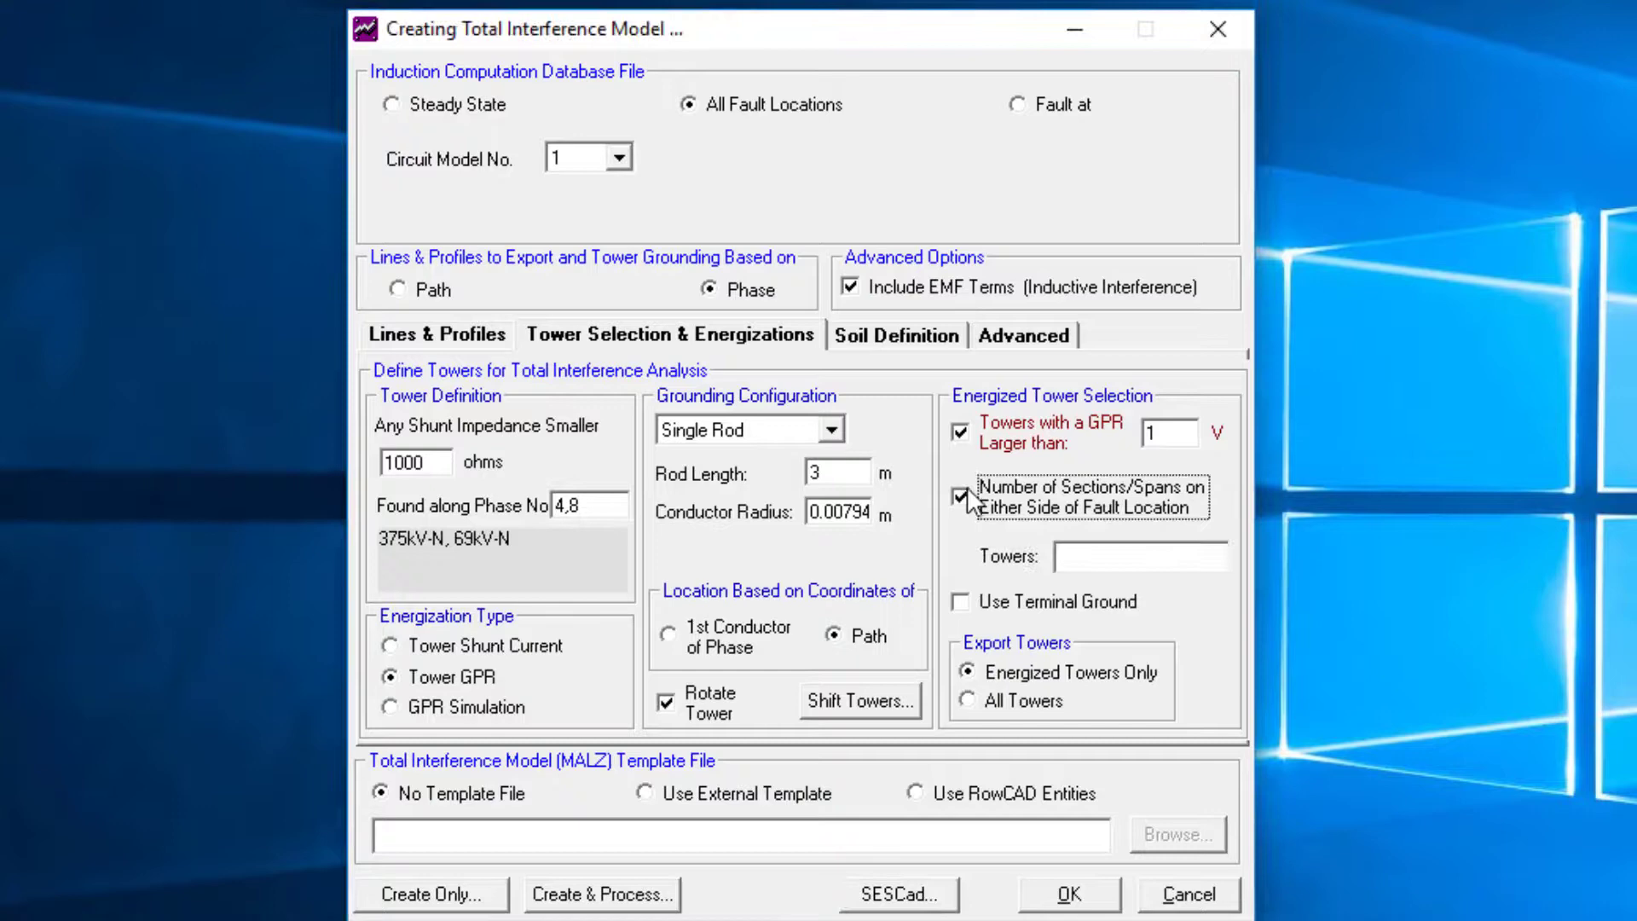
pyautogui.click(1083, 550)
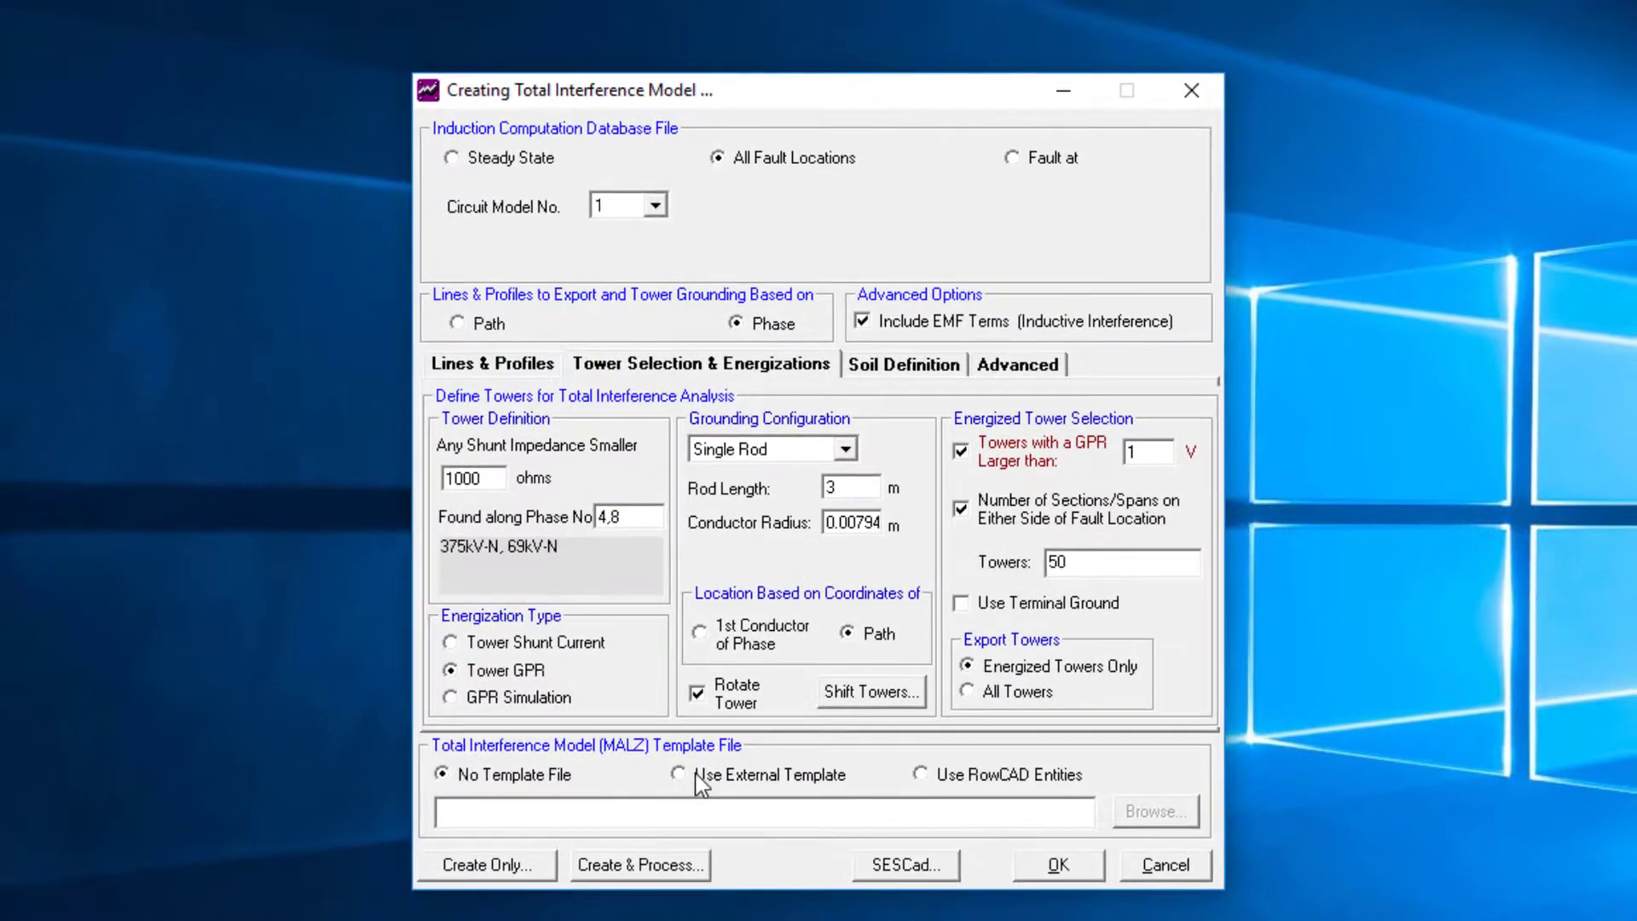
pyautogui.click(697, 776)
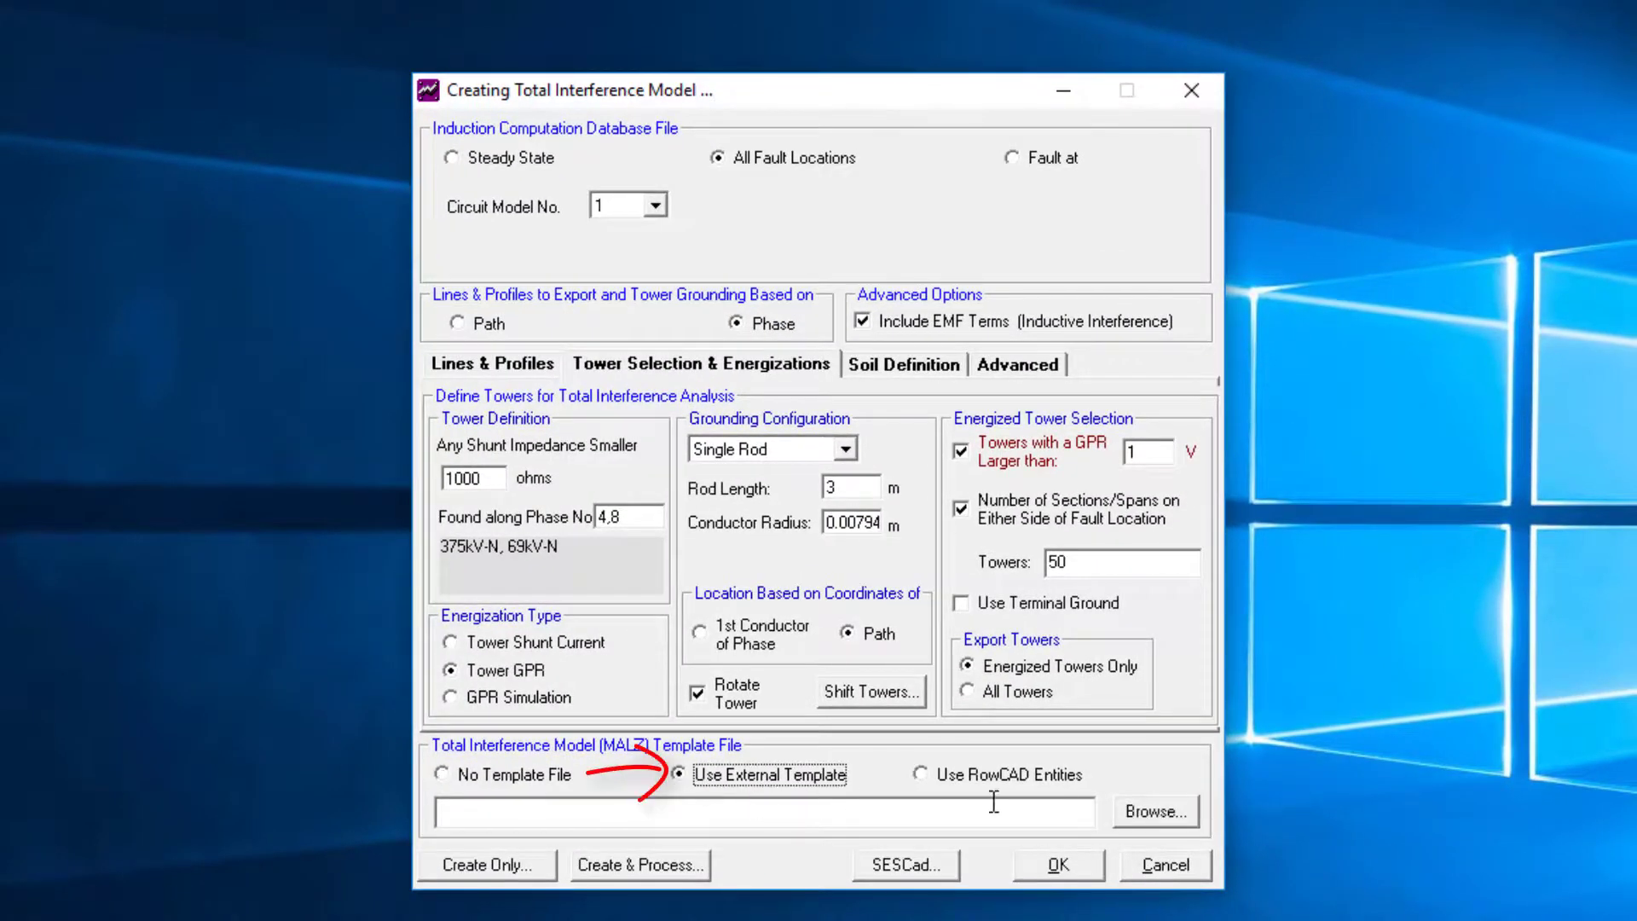
pyautogui.click(1151, 812)
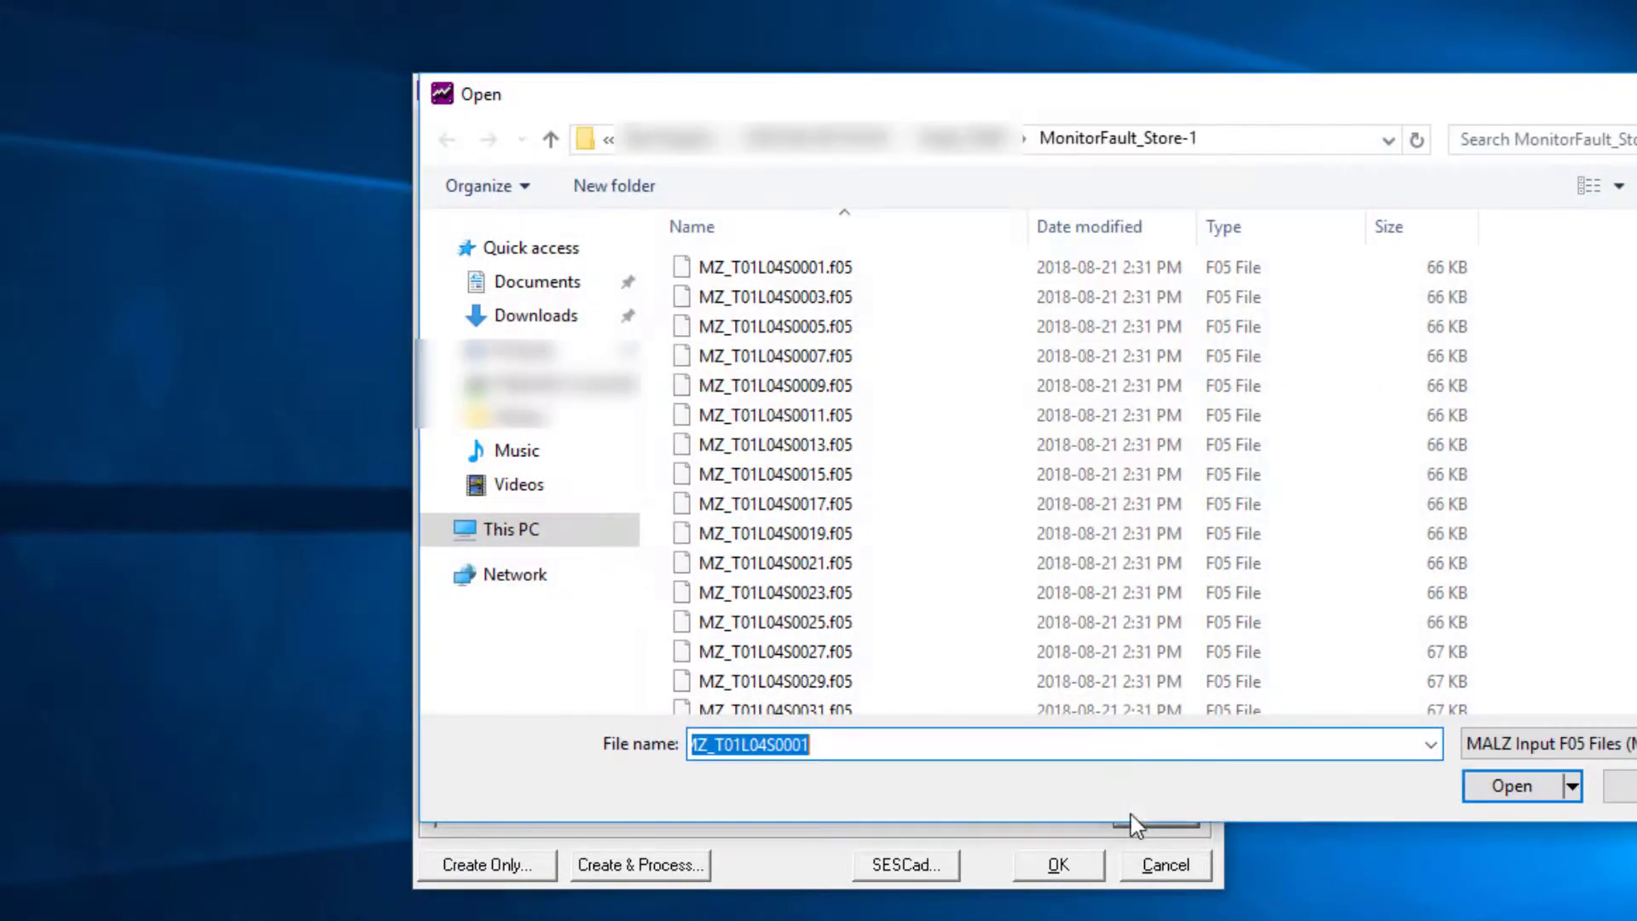
pyautogui.scroll(-8, 1005, 595)
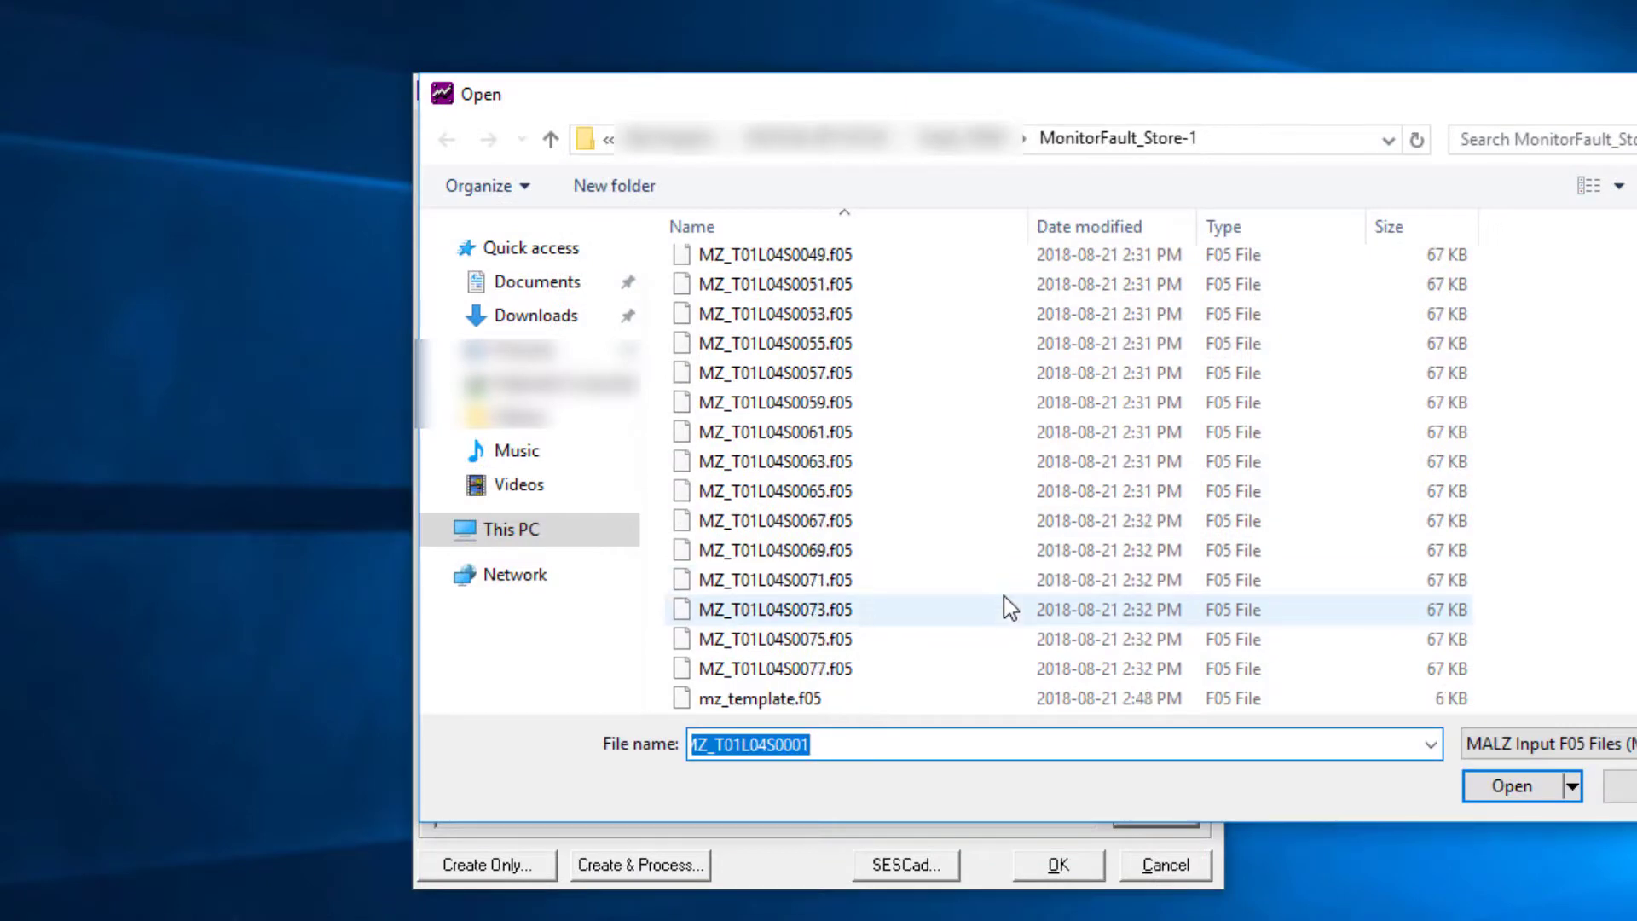
pyautogui.click(883, 697)
pyautogui.click(1508, 786)
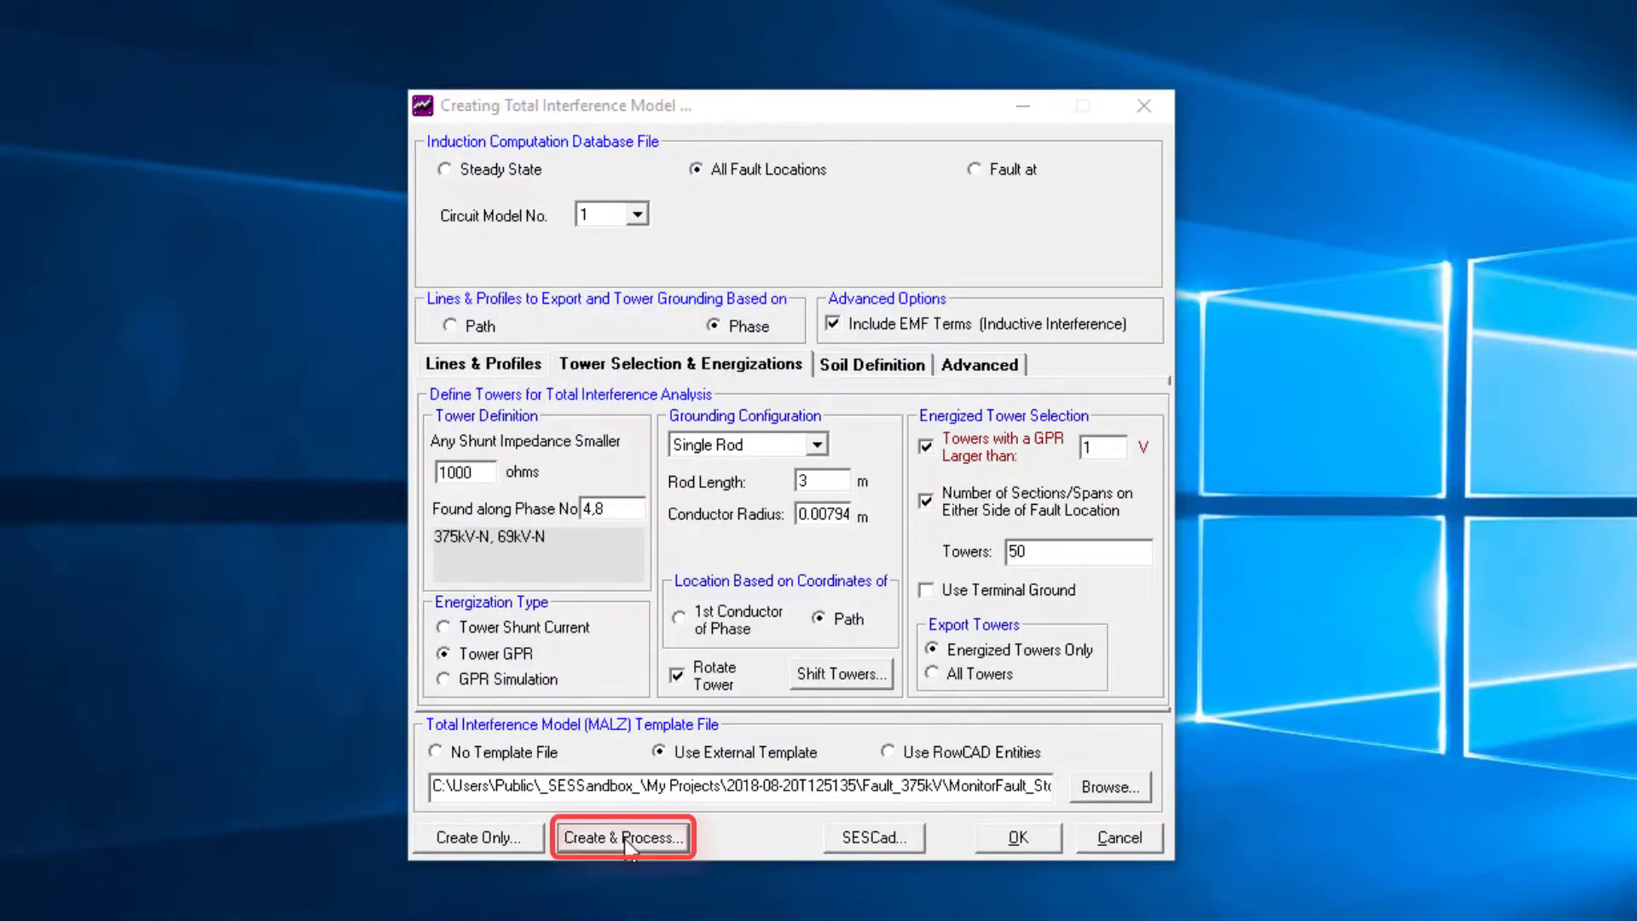
pyautogui.click(624, 838)
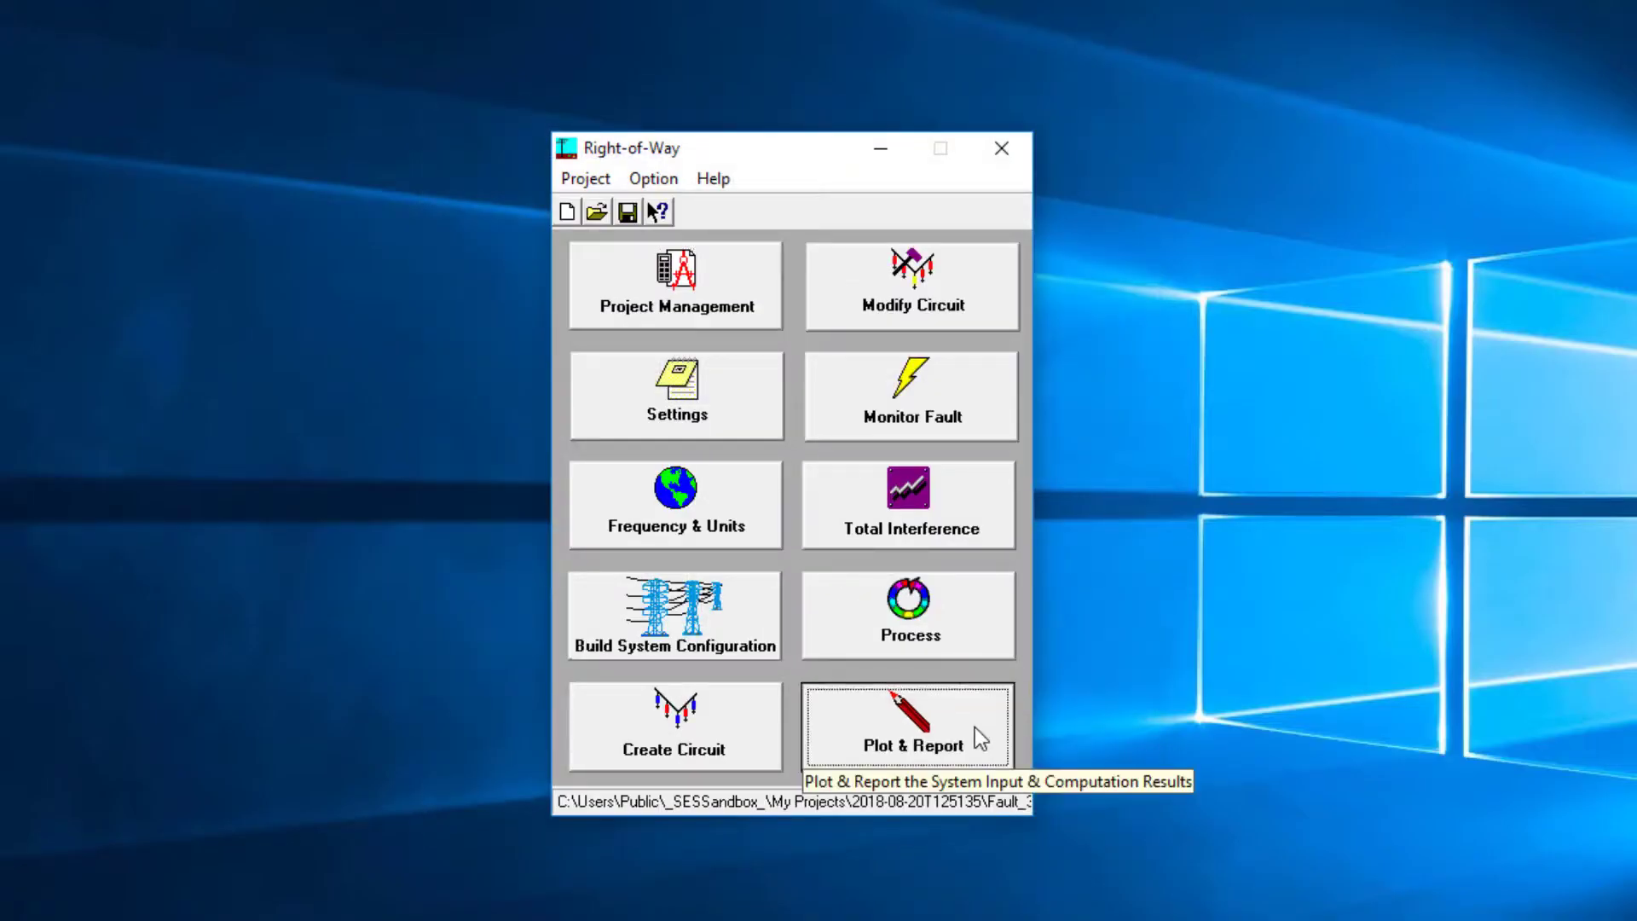
pyautogui.click(975, 727)
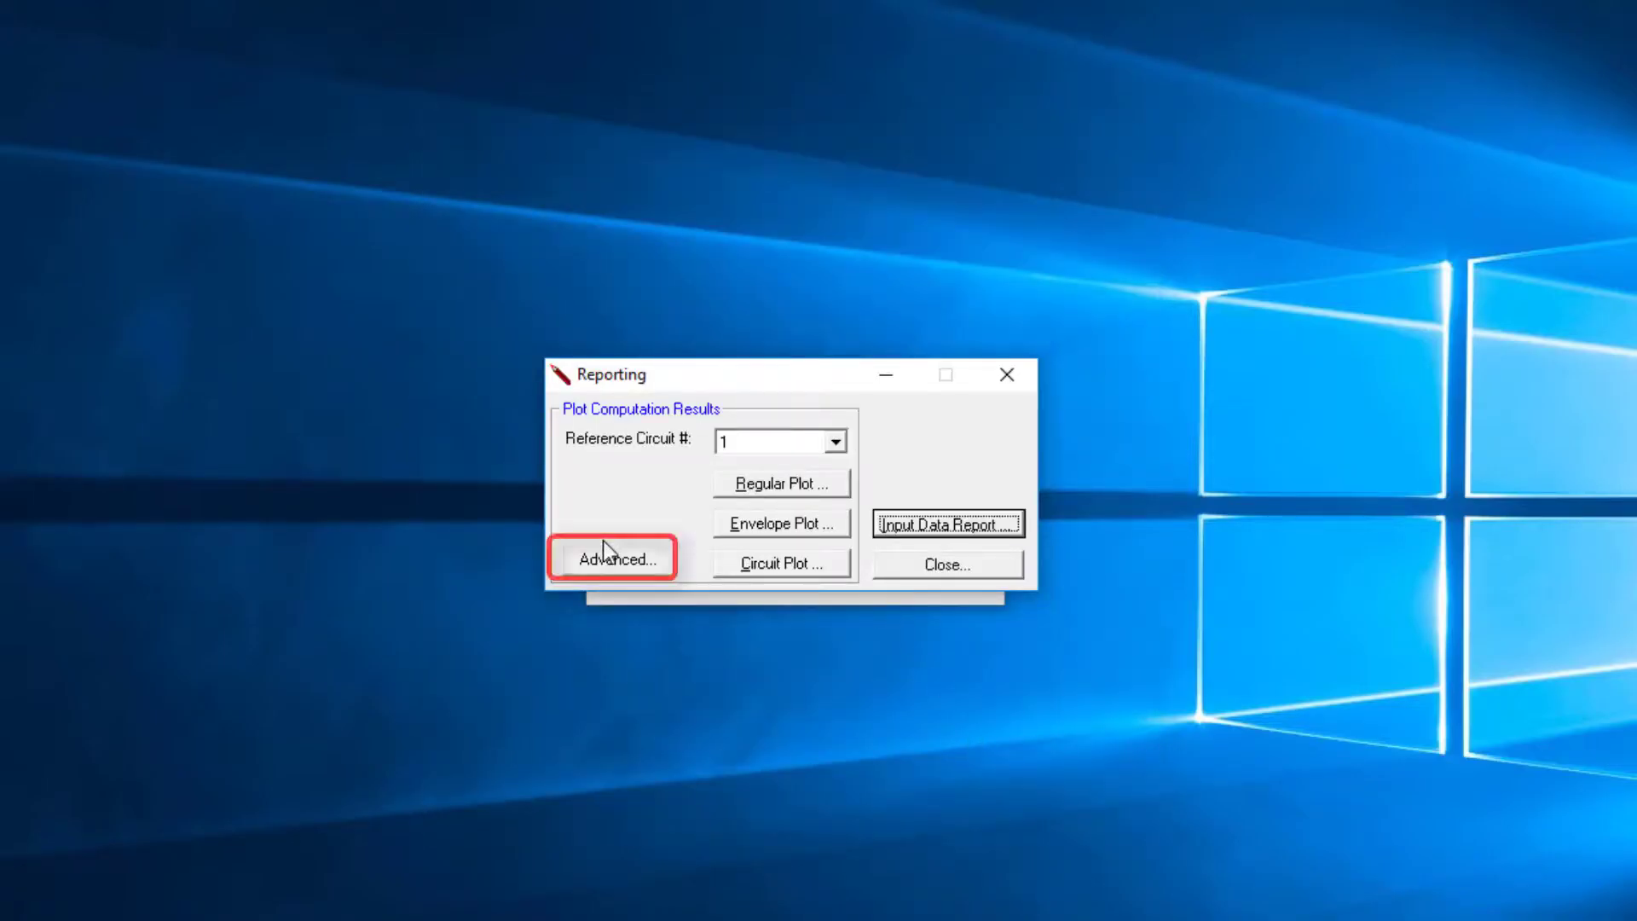
# - Process the MALZ coating stress voltage envelope in Advanced and save it as MALZ_CoatingStressV_1
pyautogui.click(615, 558)
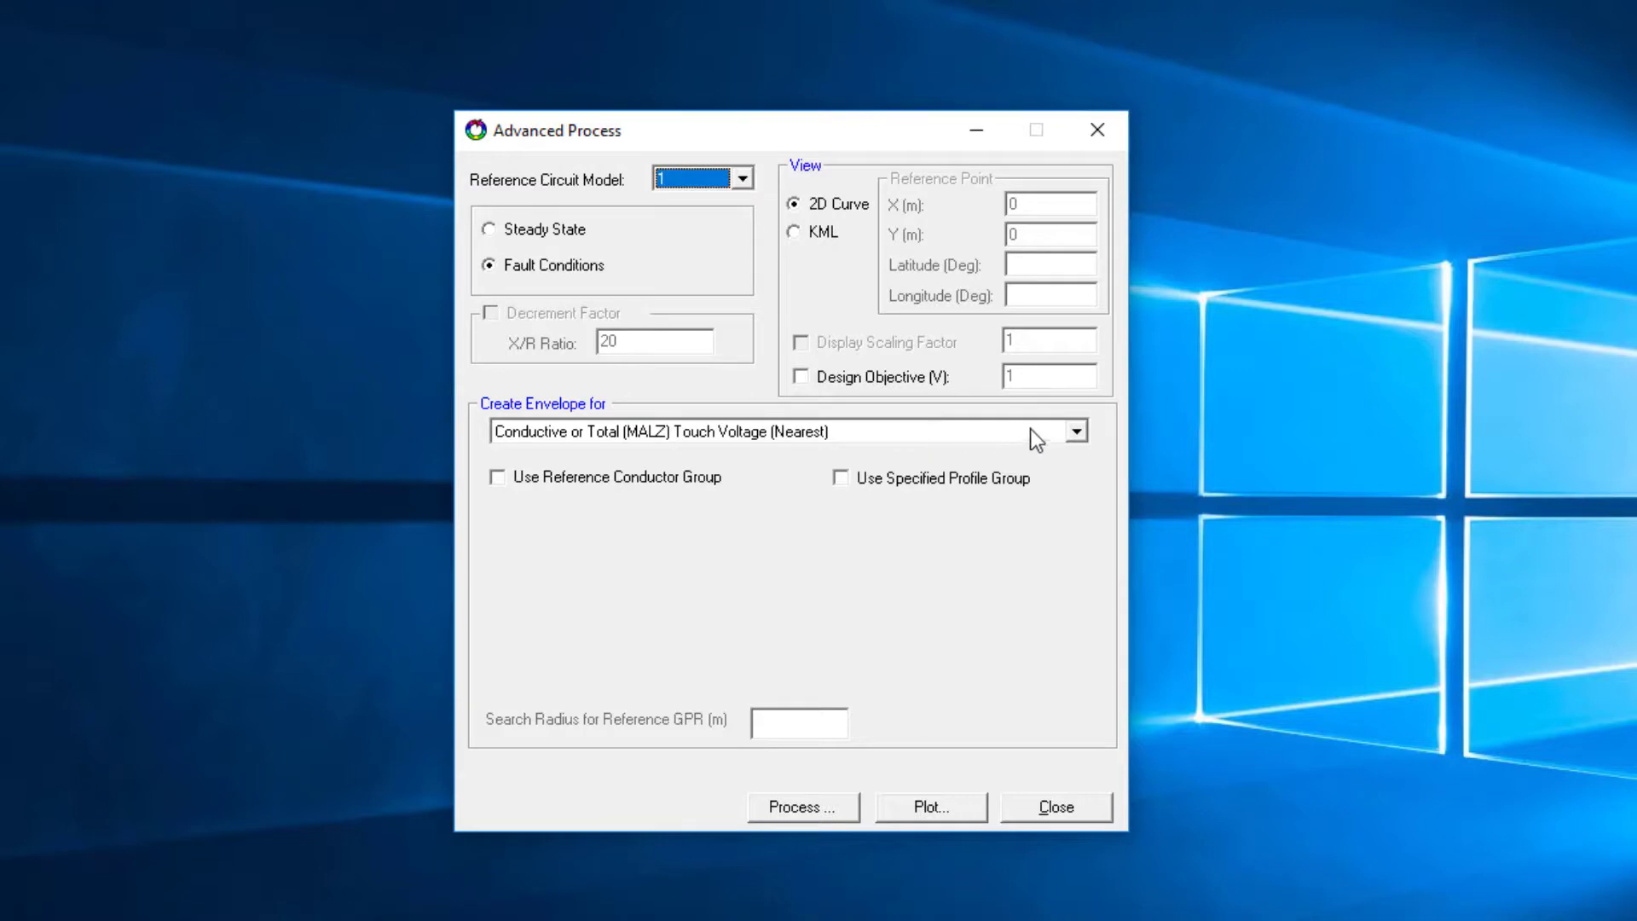
pyautogui.click(1078, 431)
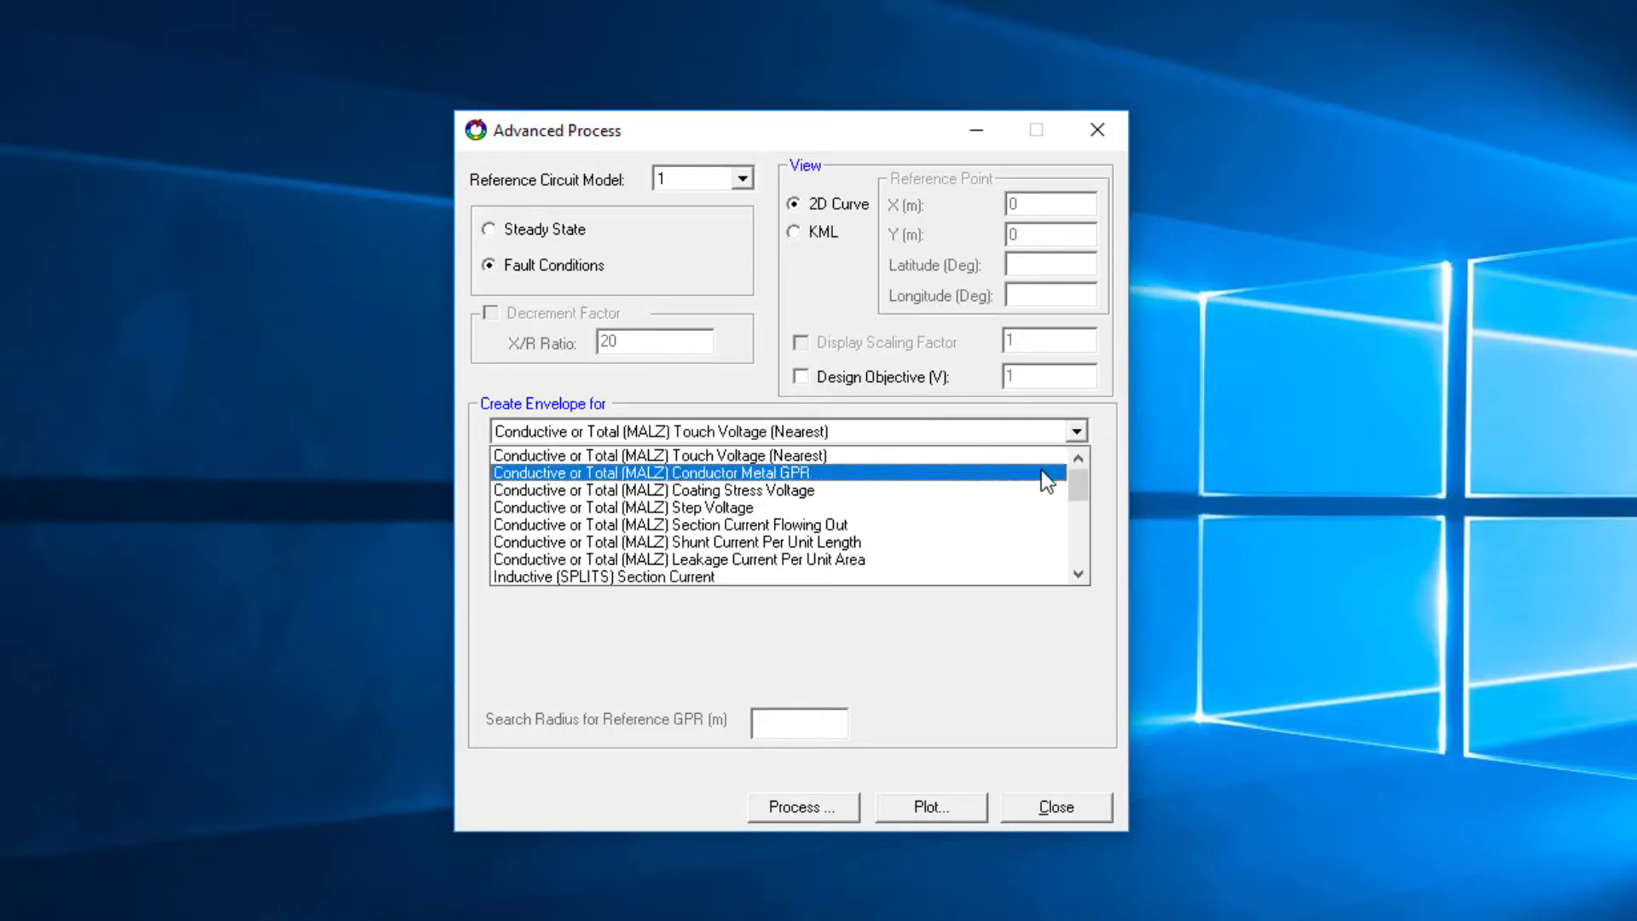
pyautogui.click(981, 487)
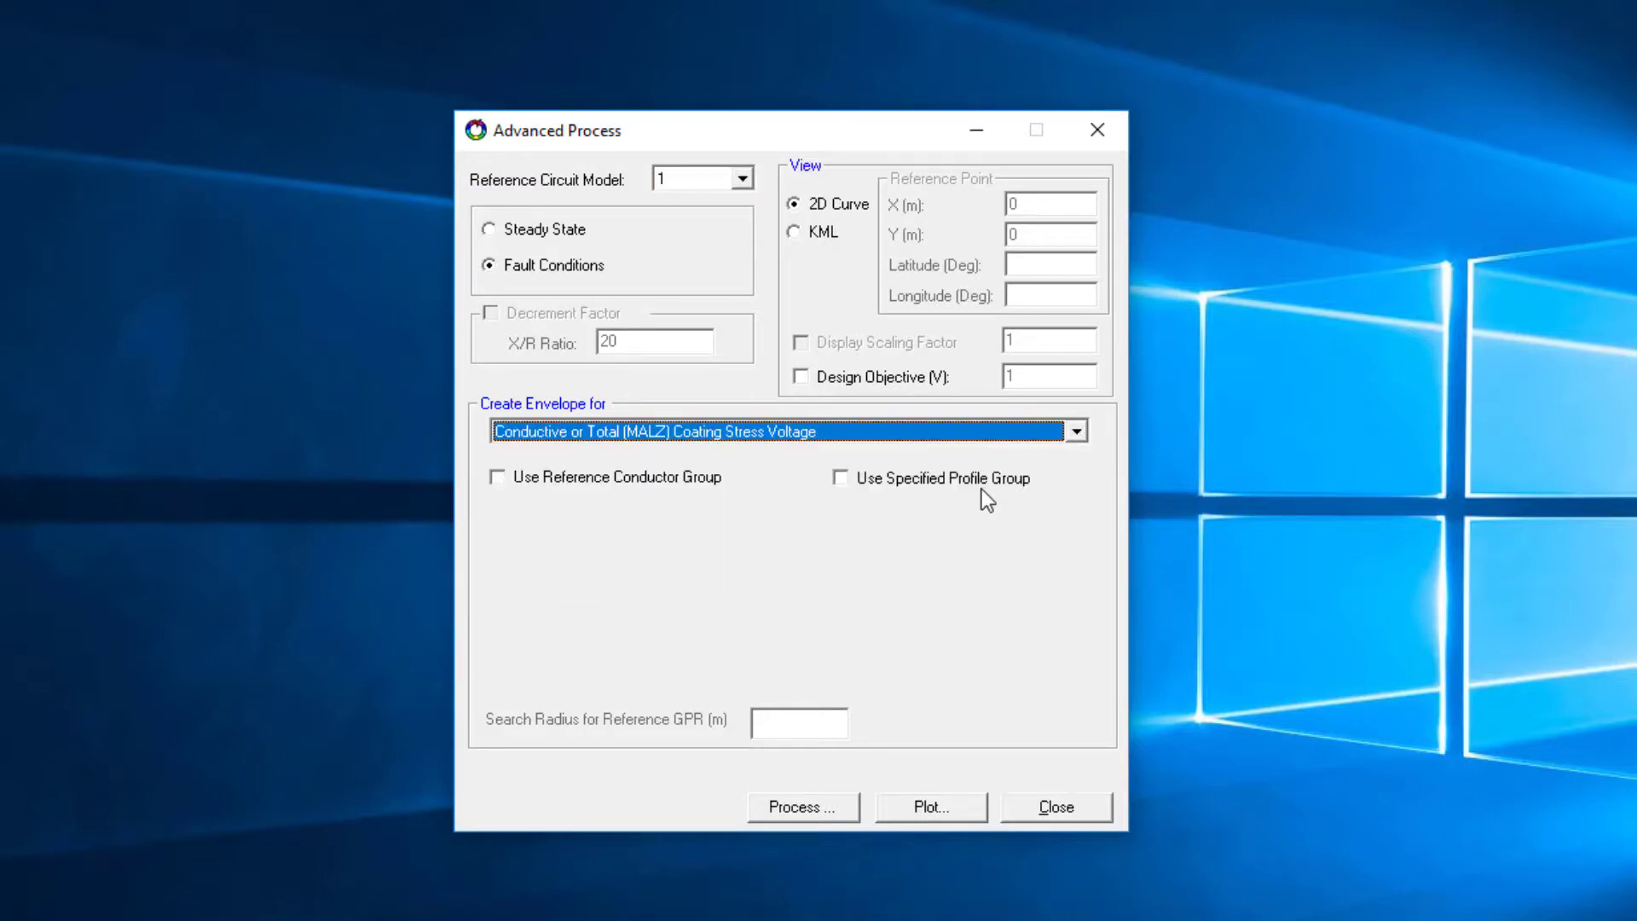
pyautogui.click(798, 806)
pyautogui.click(1523, 783)
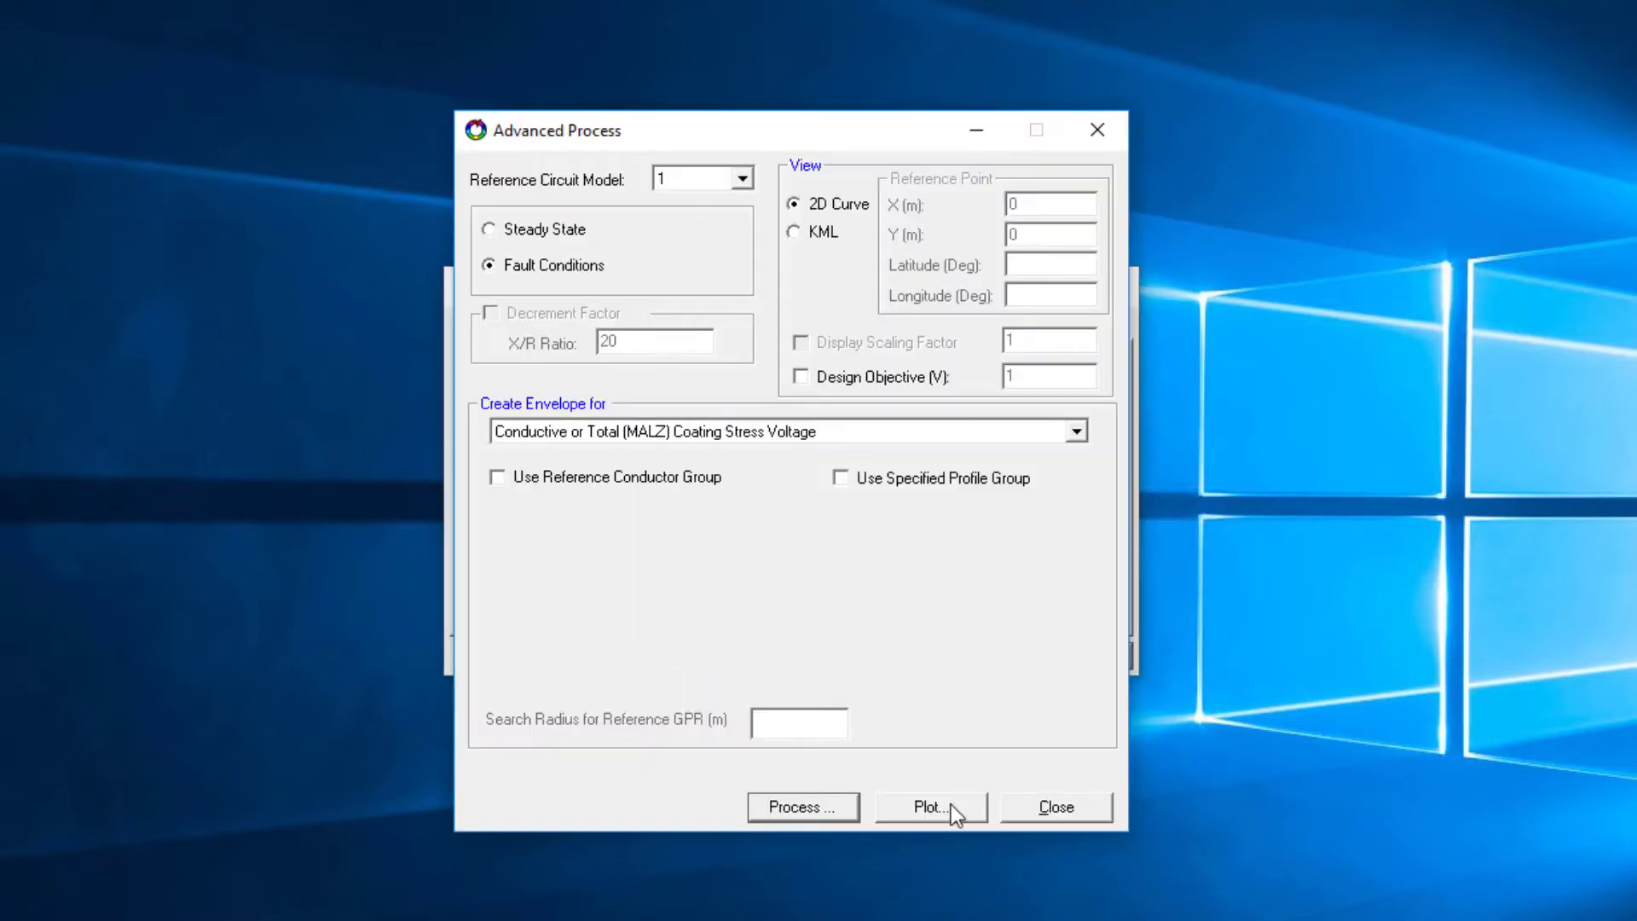
# - Plot Profile 0 of MALZ_CoatingStressV_1.csv into the Excel chart MALZ_CoatingStressV_1.xlsx
pyautogui.click(950, 806)
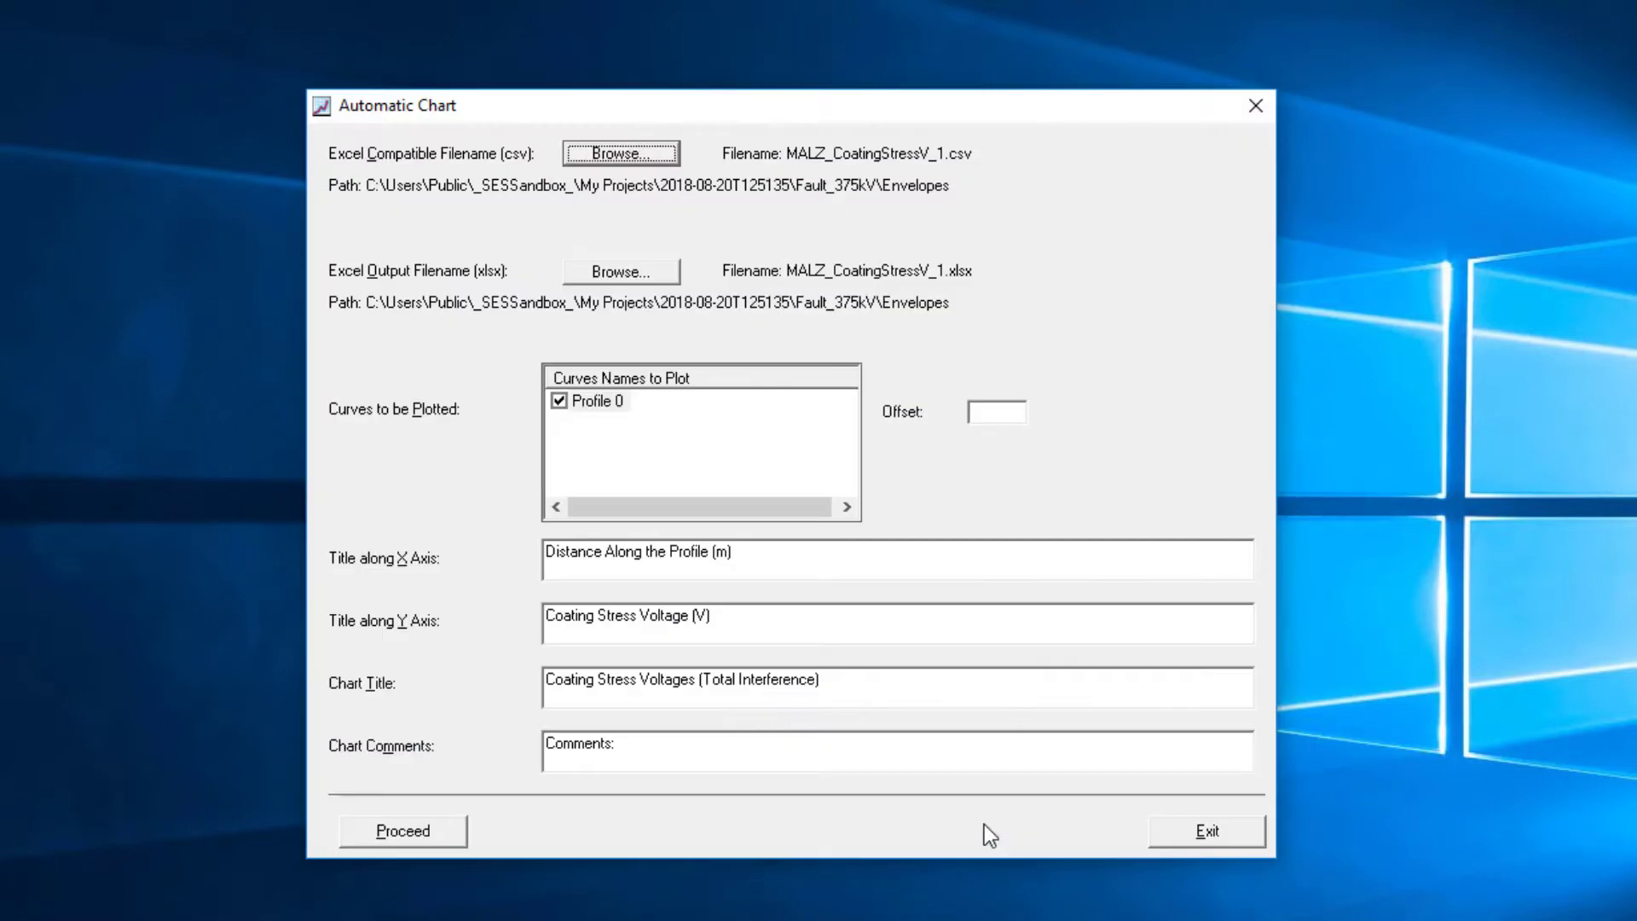
pyautogui.click(363, 841)
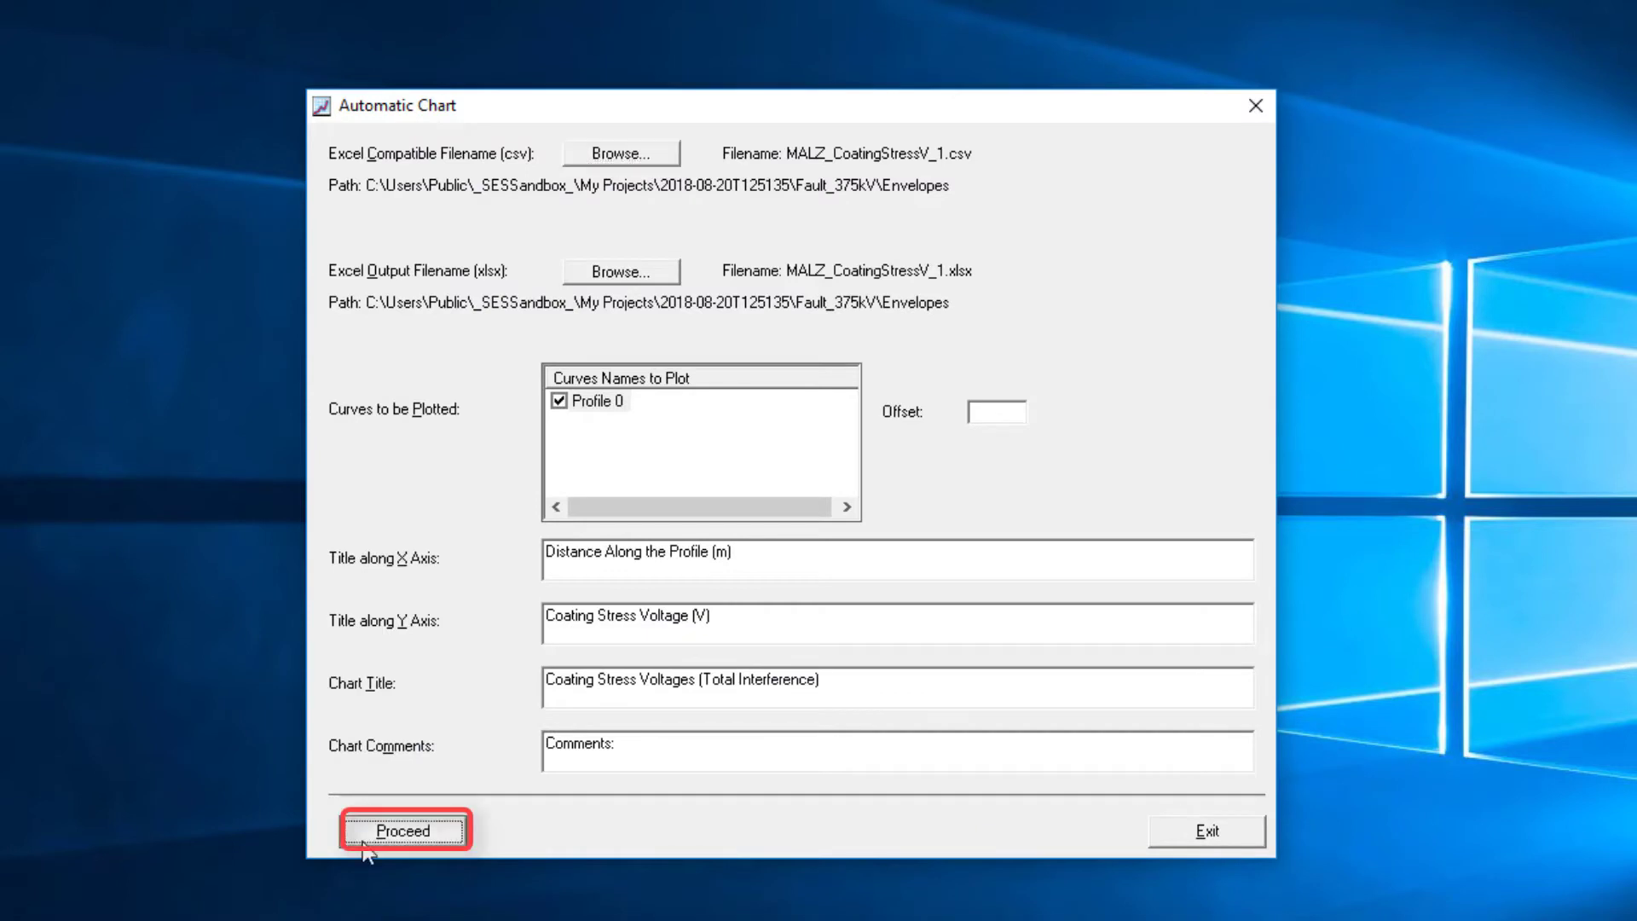